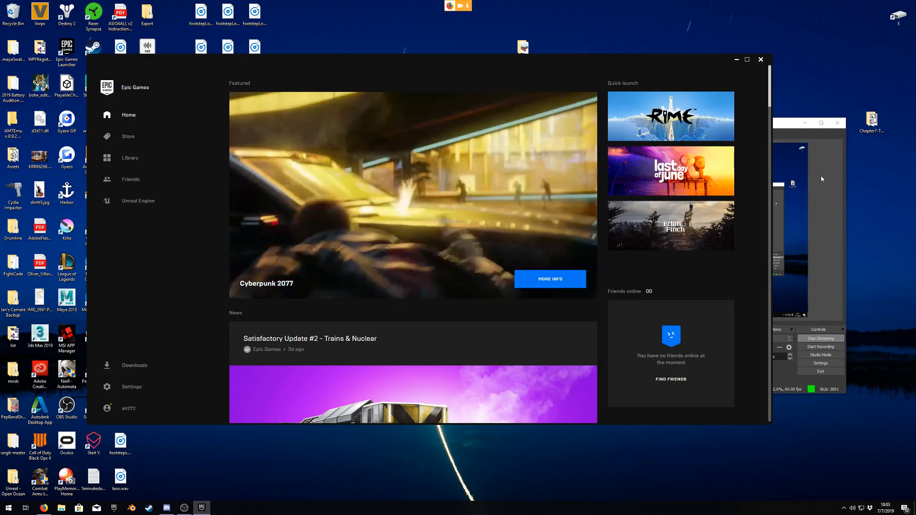
Step: Open the SNHU_FuzzyFarmer project from the launcher's Unreal Engine library
click(806, 125)
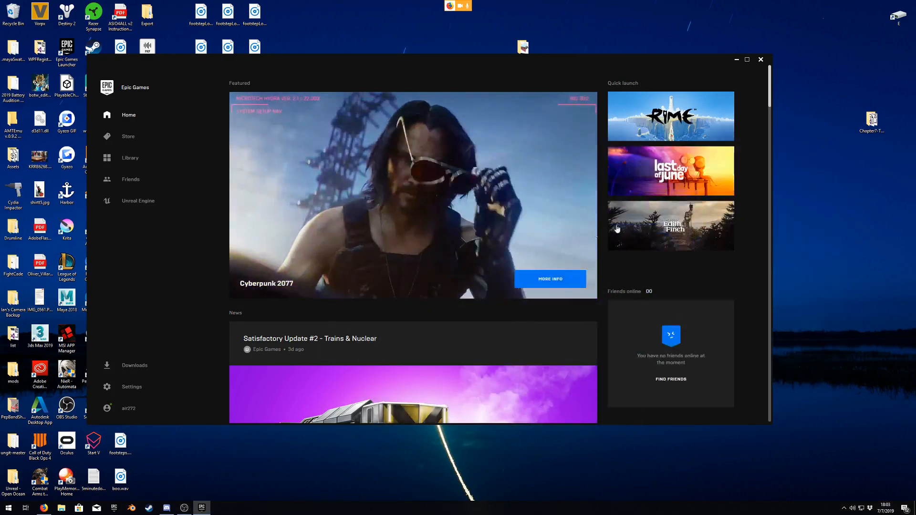
click(136, 208)
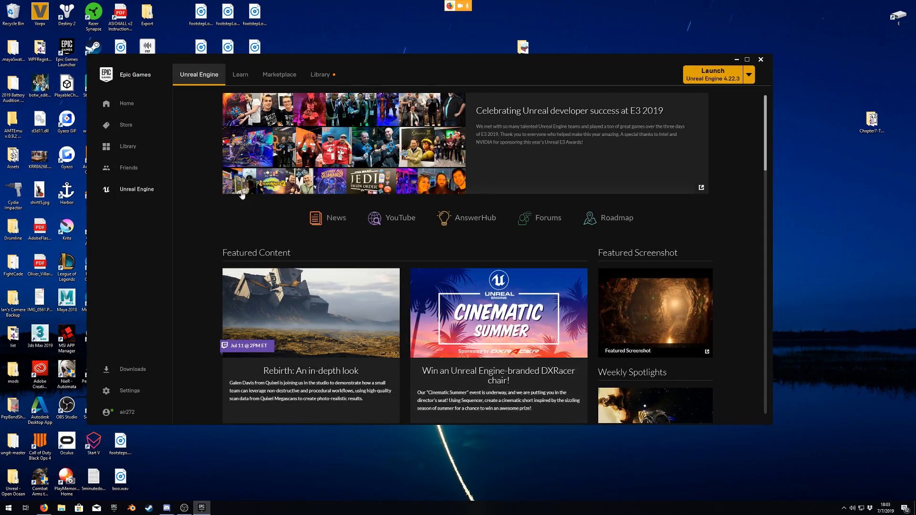
click(320, 74)
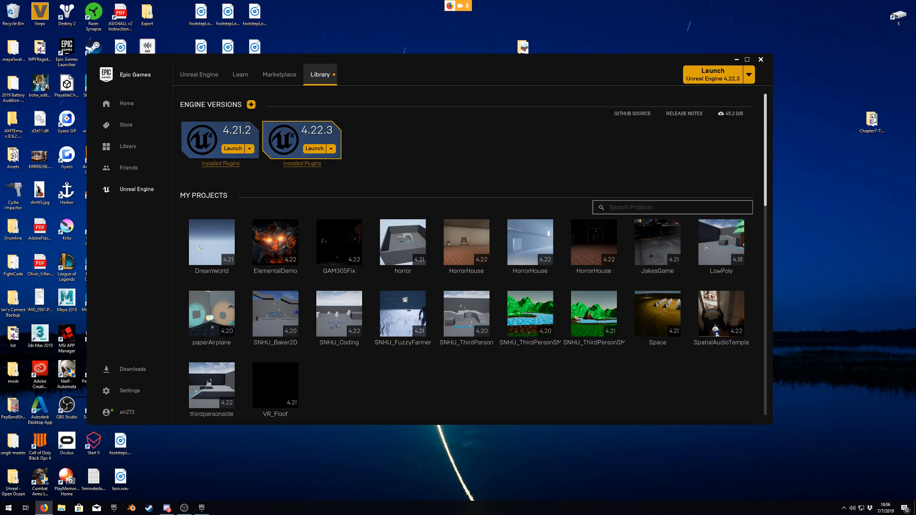
key(alt+Tab)
drag(337, 66, 915, 86)
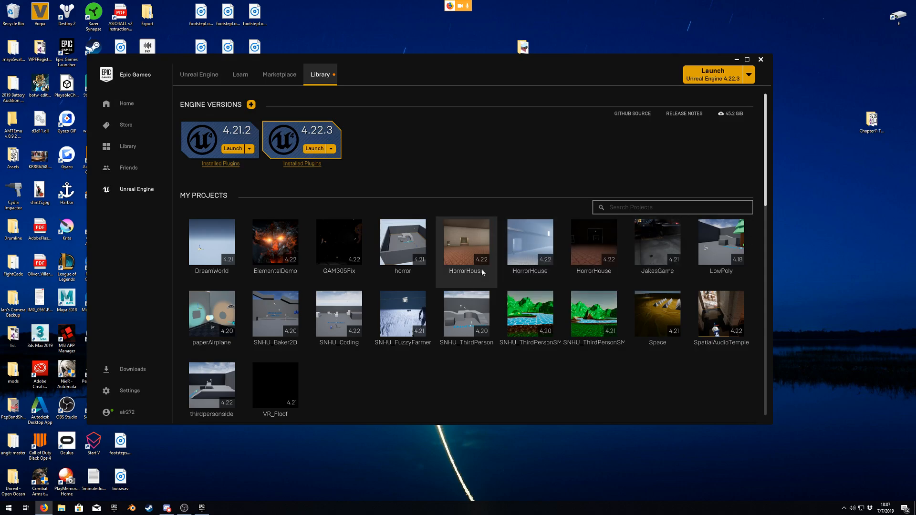
double_click(405, 331)
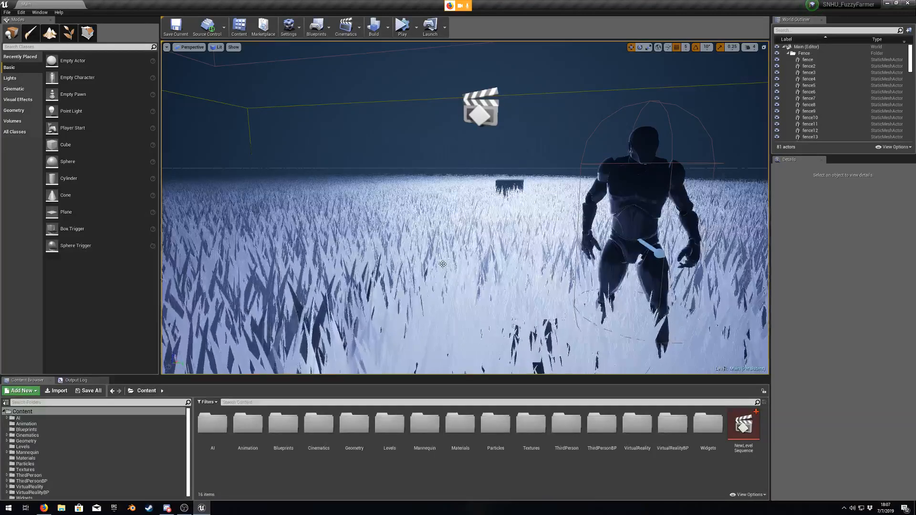
Step: Create a new level with the default name in the Content folder and open it without saving pending content
right_drag(534, 263, 463, 264)
key(e)
key(w)
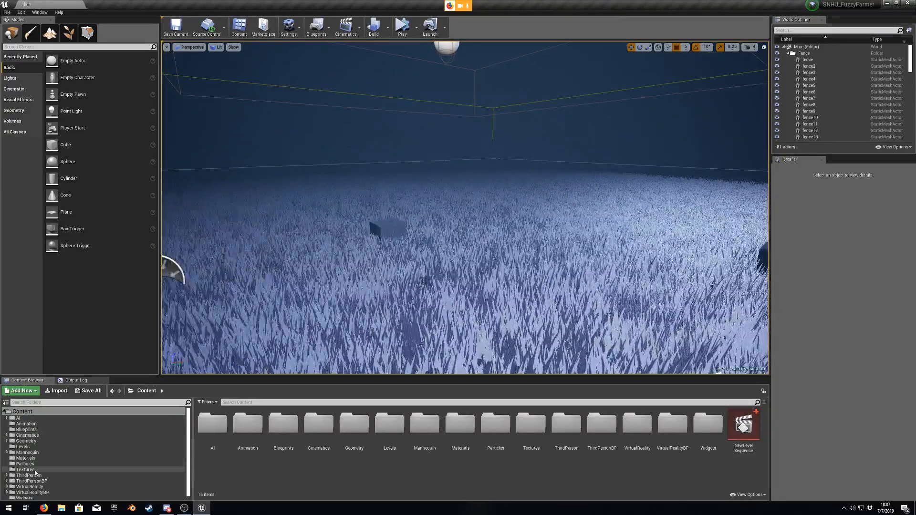
scroll(95, 472, down, 1)
right_click(332, 487)
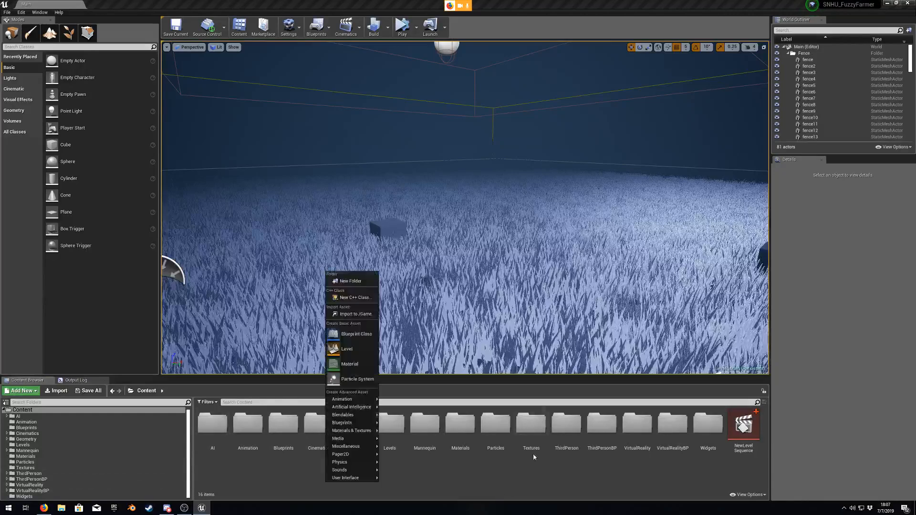
click(342, 348)
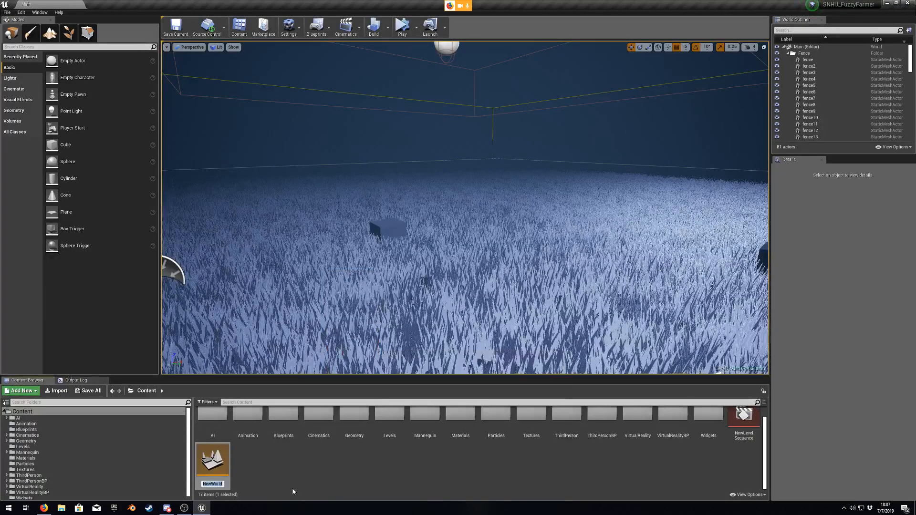
click(212, 459)
double_click(211, 459)
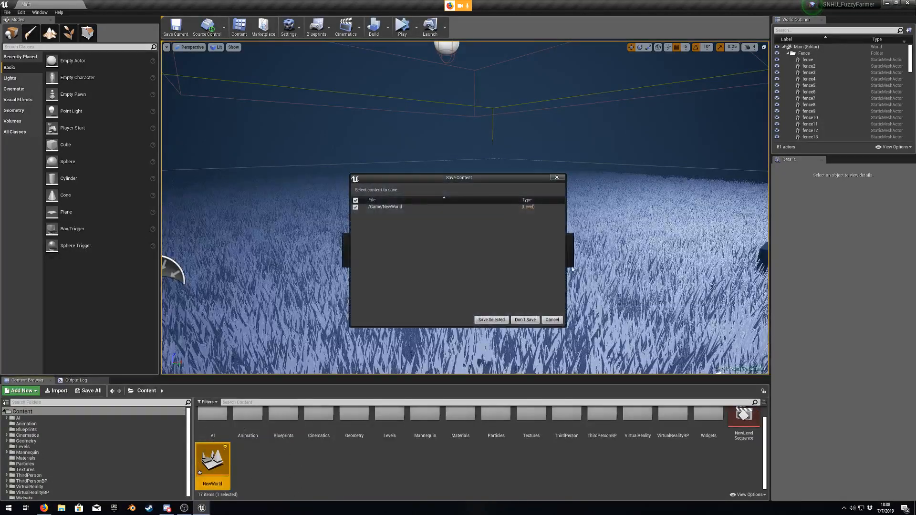
click(518, 319)
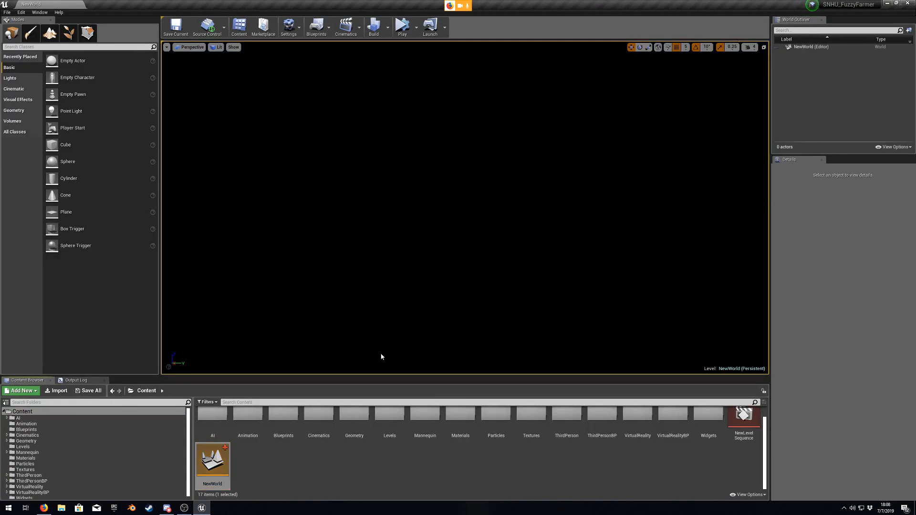
Step: Create a new level from the Default template
click(6, 12)
click(22, 26)
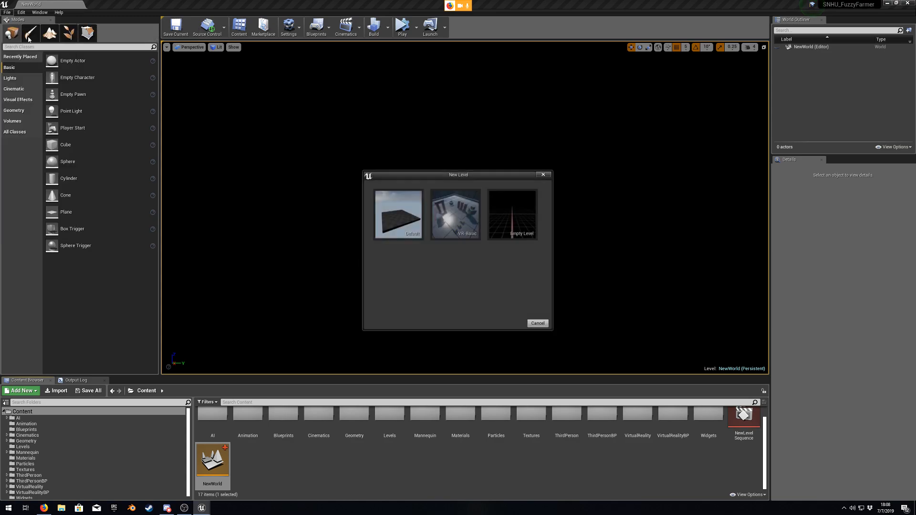
click(393, 210)
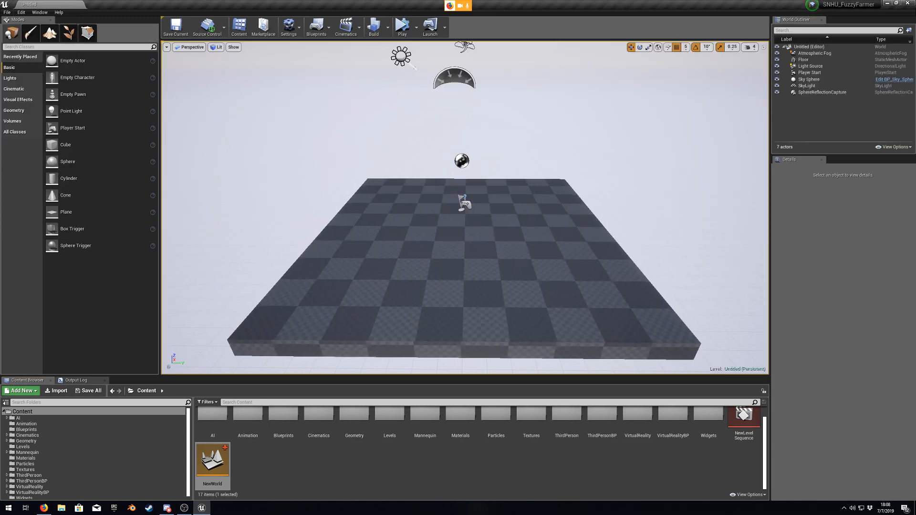
Step: Examine the Default template level's sky and surroundings, and frame the floor to view it from several angles
key(s)
mouse_move(518, 227)
right_down()
mouse_move(521, 213)
mouse_move(508, 207)
mouse_move(518, 226)
right_up()
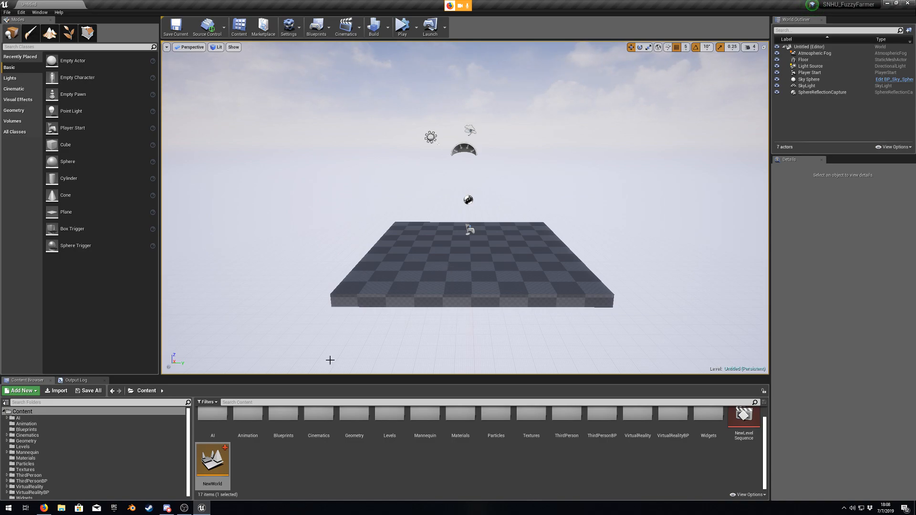
right_drag(287, 345, 332, 347)
key(a)
right_drag(626, 149, 645, 154)
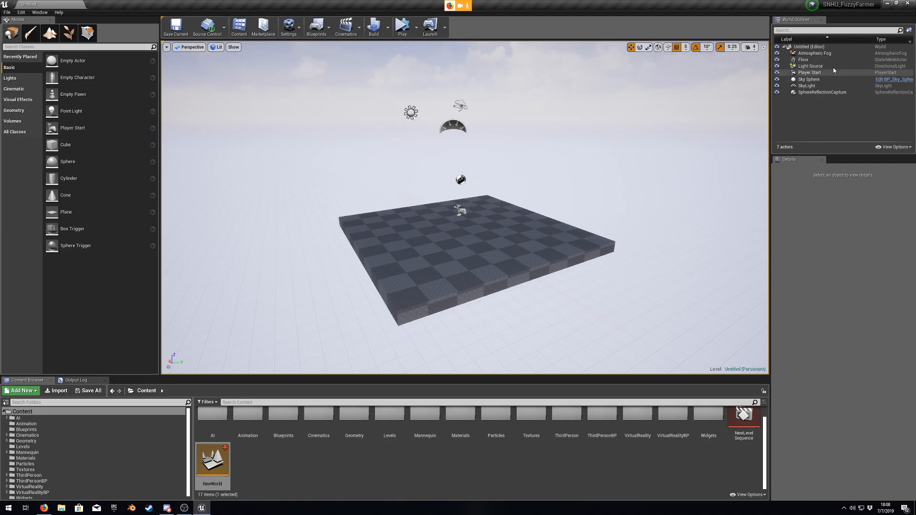
right_drag(515, 152, 558, 108)
key(s)
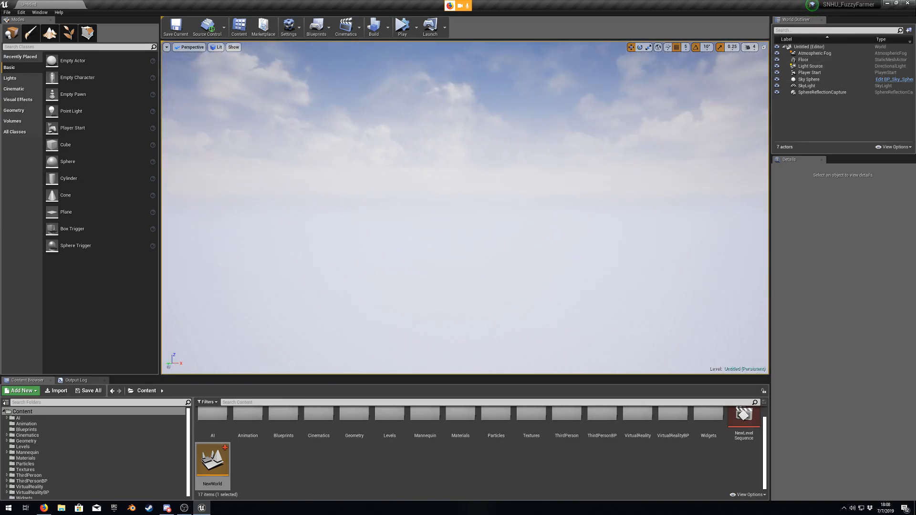
click(811, 60)
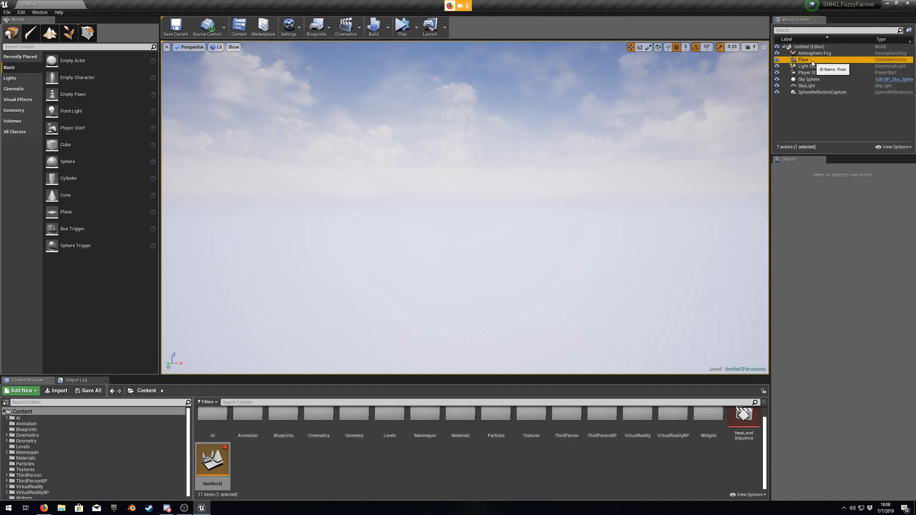
key(f)
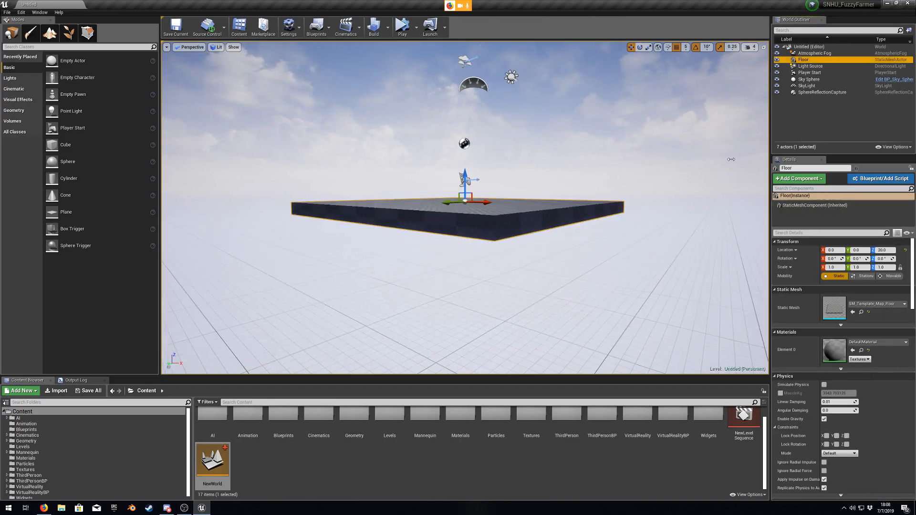
right_drag(548, 153, 490, 206)
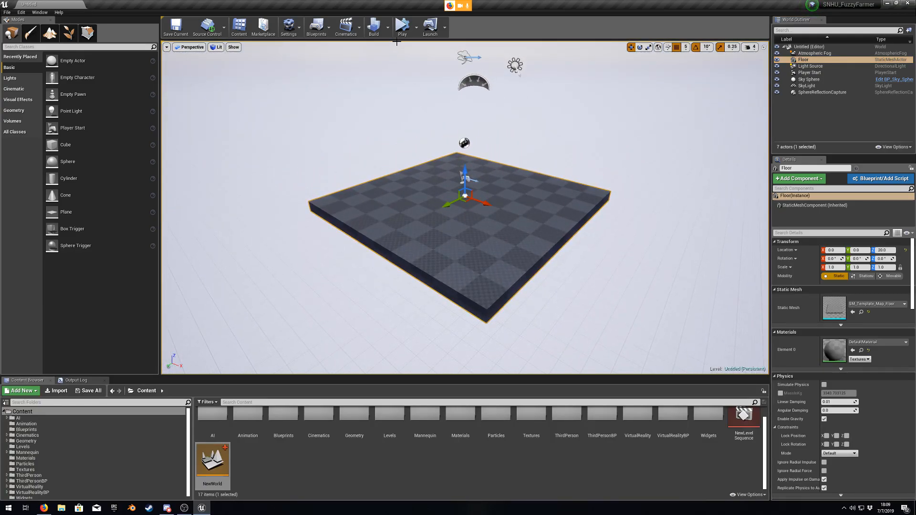
Step: Playtest the Default template level by running the character forward, and stop the play session
click(417, 28)
click(451, 48)
key(w)
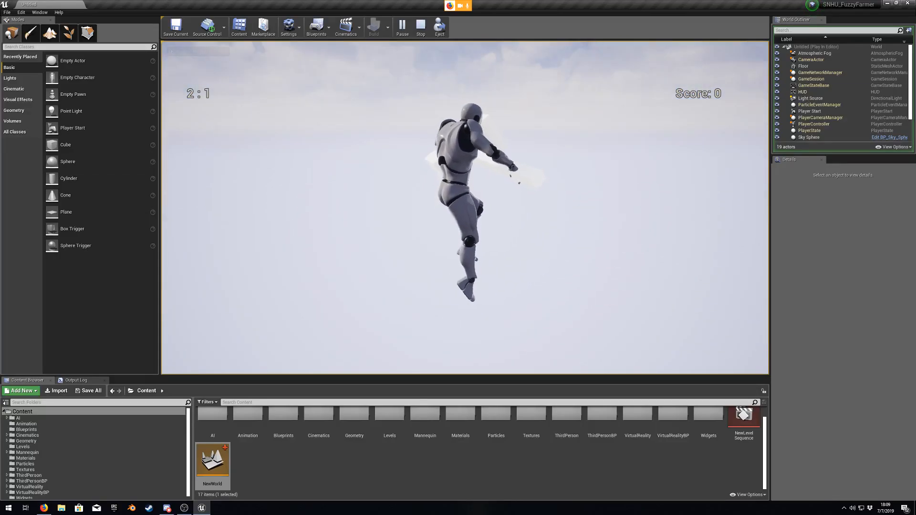
key(Escape)
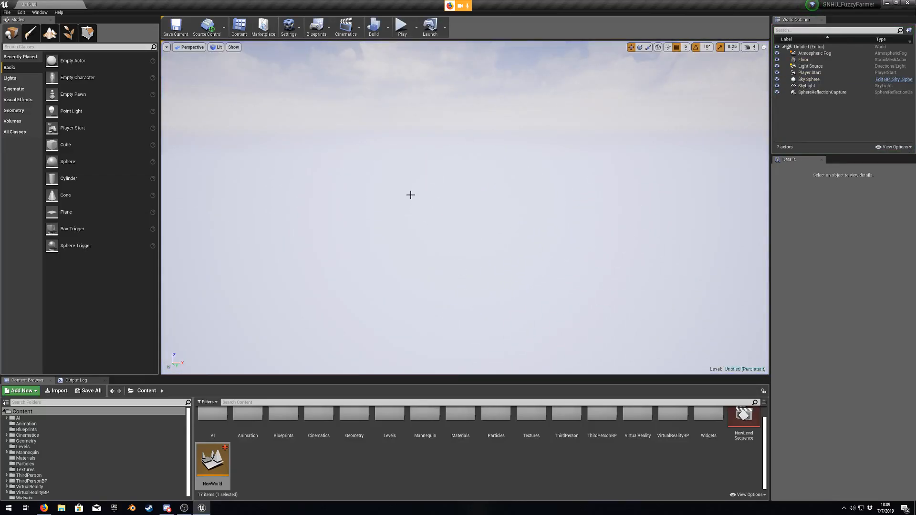
Step: Delete the floor from the Default template level and select the sky light
right_drag(630, 203, 629, 165)
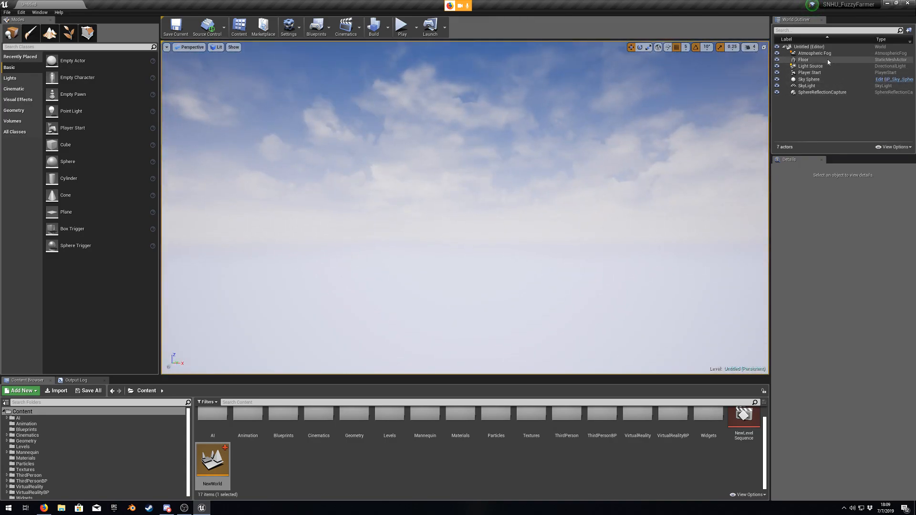
double_click(807, 59)
mouse_move(499, 206)
right_down()
mouse_move(501, 215)
mouse_move(487, 207)
mouse_move(498, 206)
right_up()
key(a)
key(f)
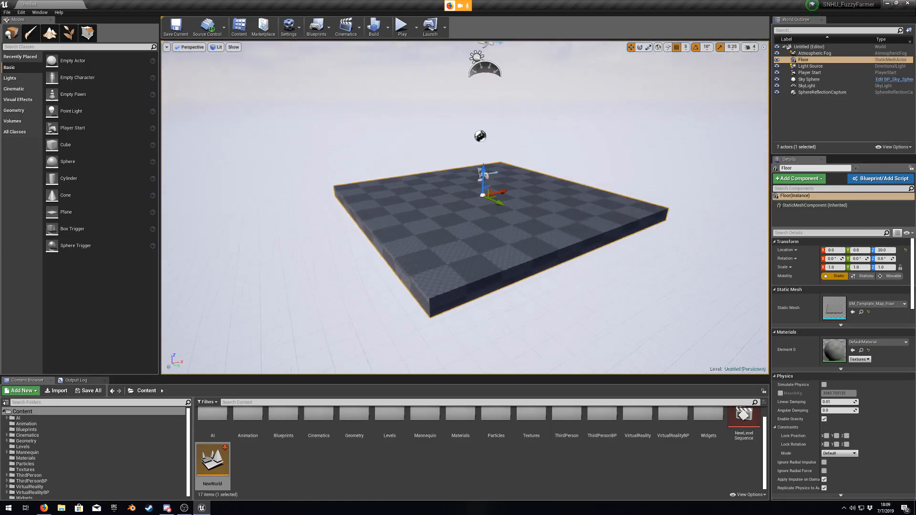
alt+drag(480, 235, 504, 236)
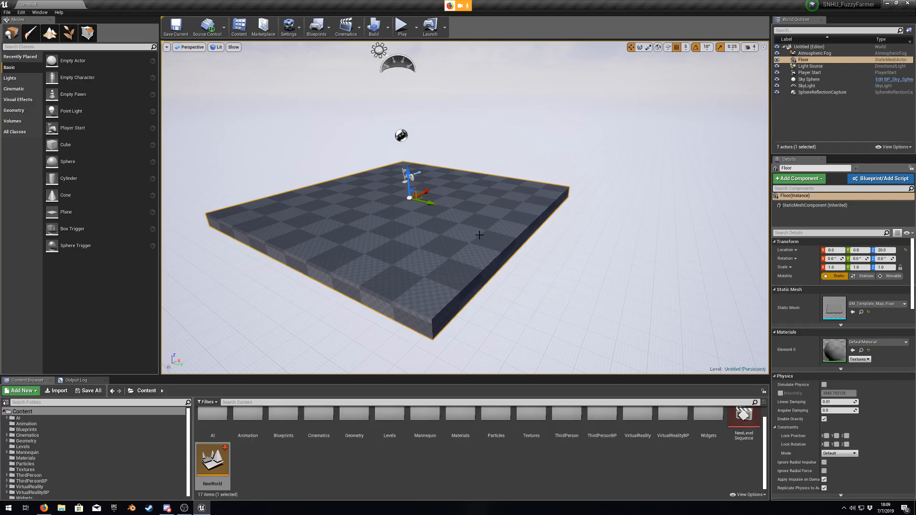
key(Delete)
click(404, 60)
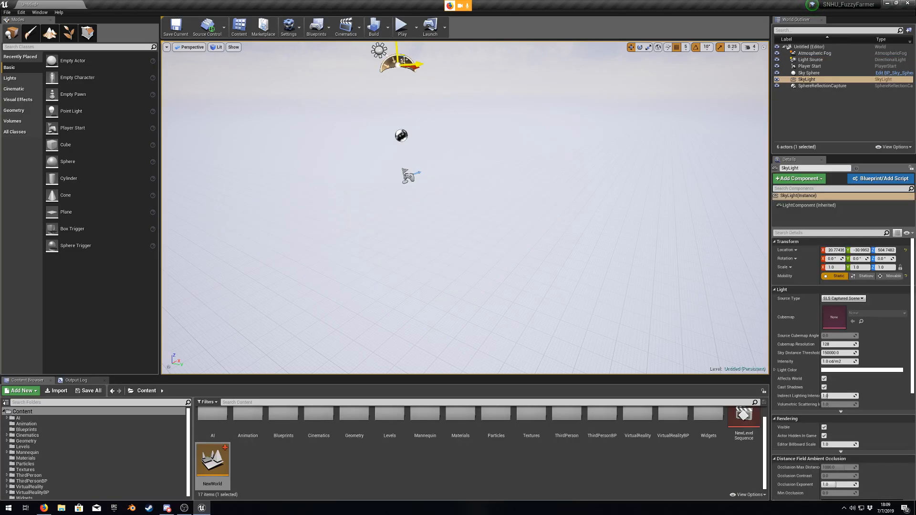
Step: Reopen the NewWorld level without saving the untitled level
double_click(213, 459)
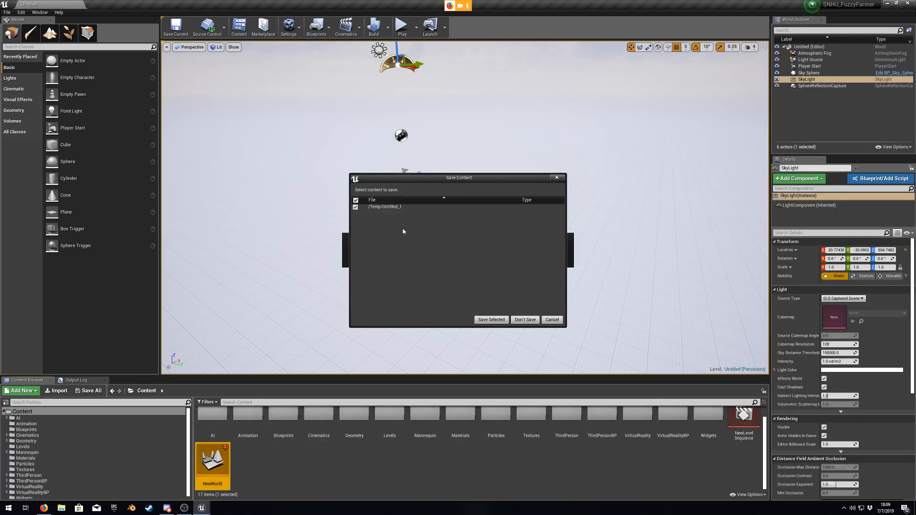
click(514, 322)
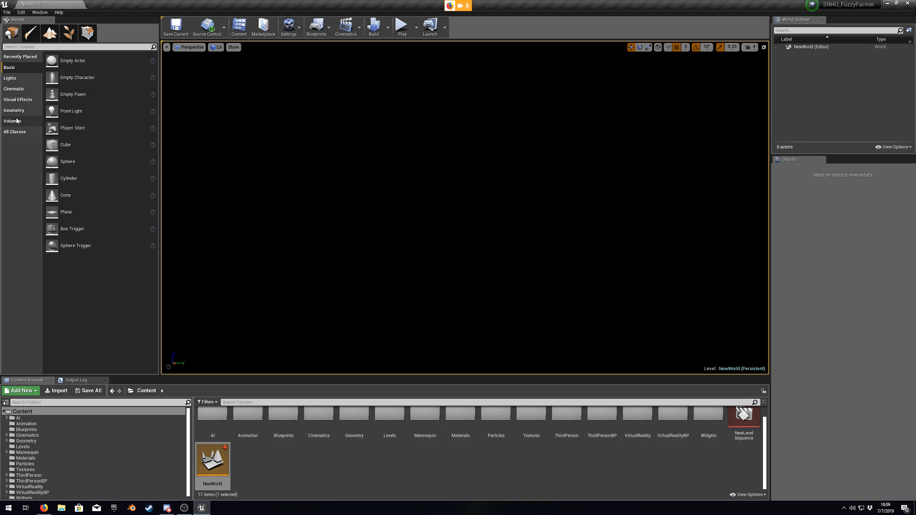
Step: Place an Exponential Height Fog actor in the empty NewWorld level
click(15, 88)
click(23, 100)
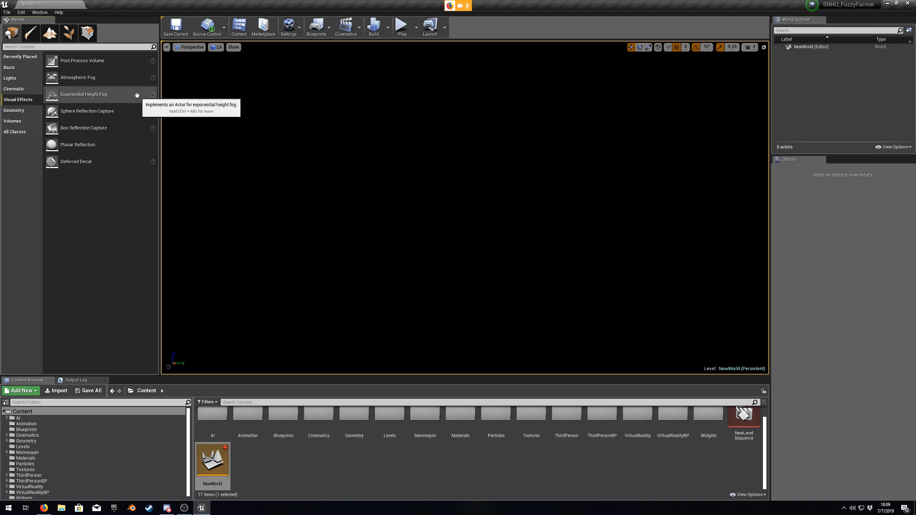
drag(124, 94, 419, 191)
mouse_move(563, 209)
right_down()
mouse_move(531, 217)
mouse_move(550, 220)
right_up()
right_drag(606, 192, 637, 188)
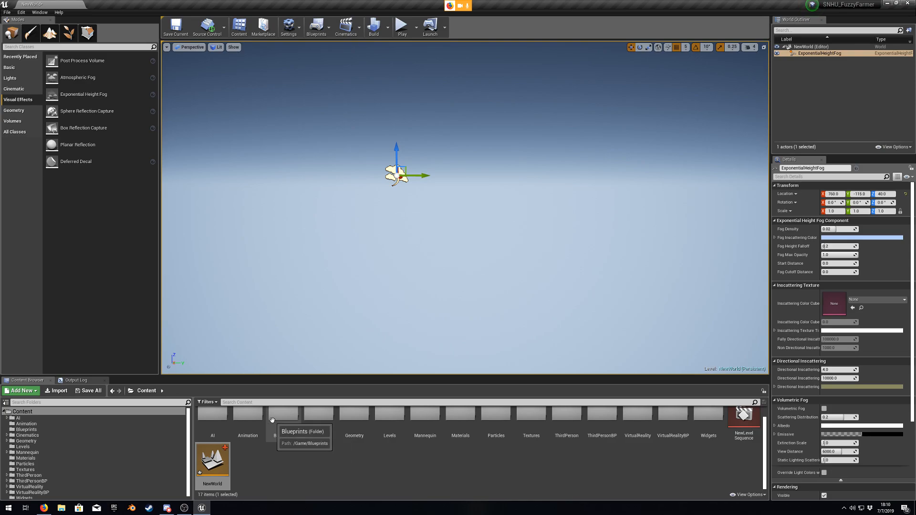
Step: Switch to the Epic Games Launcher, start the GAM305Fix project from the library, and return to the Unreal editor
click(114, 508)
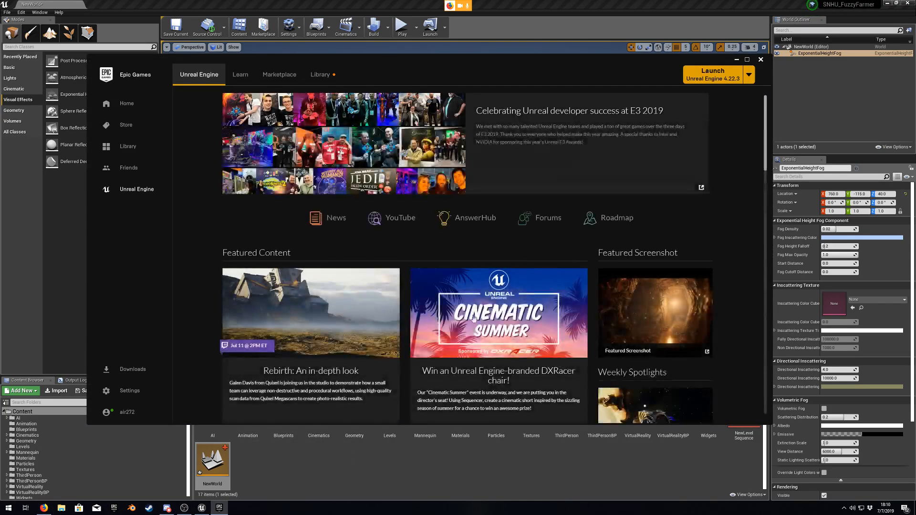
click(320, 78)
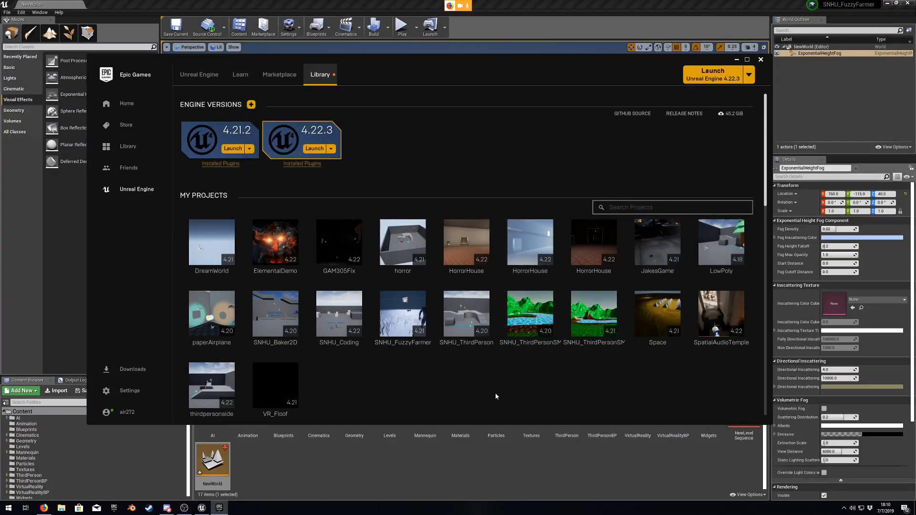
double_click(359, 263)
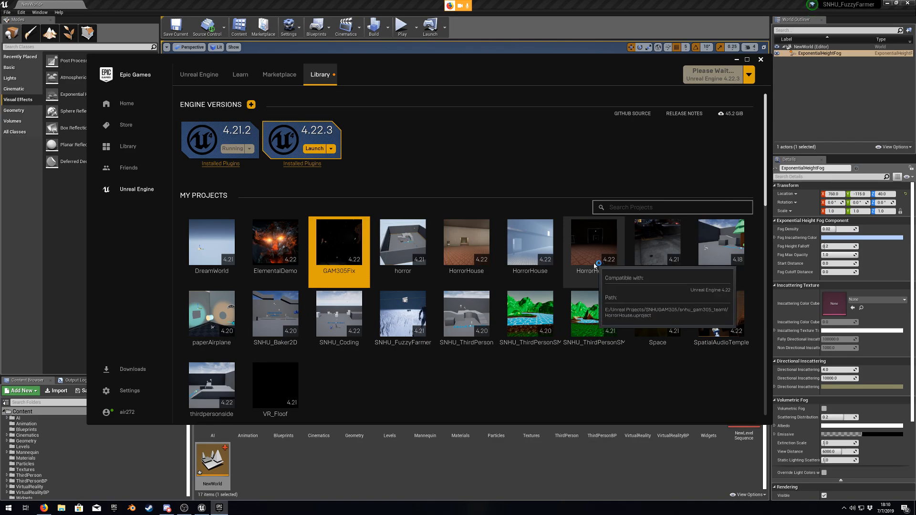
click(737, 60)
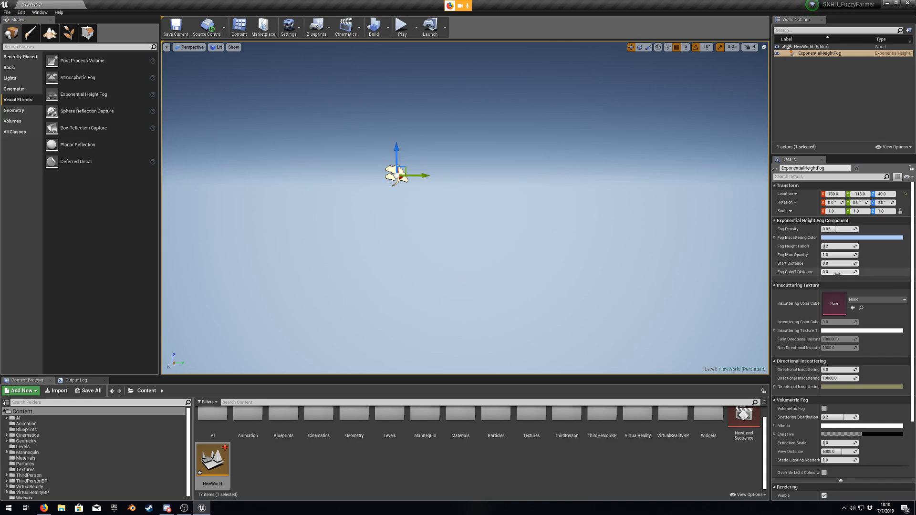
Step: Try a Fog Height Falloff of 0.001 on the height fog, and set it to about 0.27
mouse_move(833, 246)
mouse_down()
mouse_move(874, 246)
mouse_move(836, 247)
mouse_up()
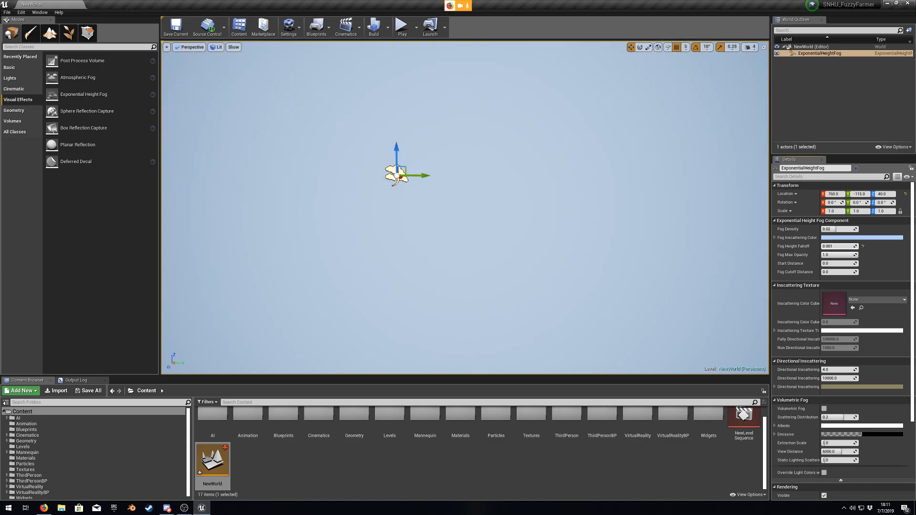
drag(840, 246, 854, 246)
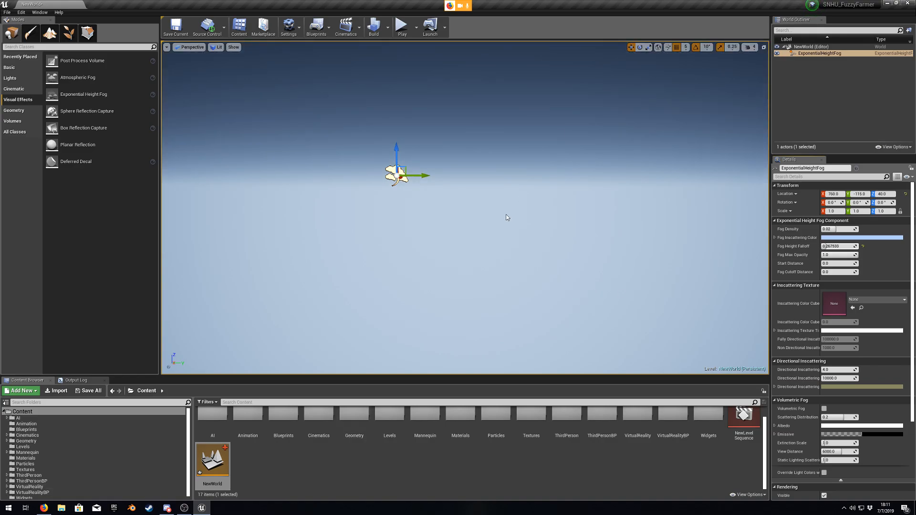
right_drag(495, 232, 476, 225)
click(804, 53)
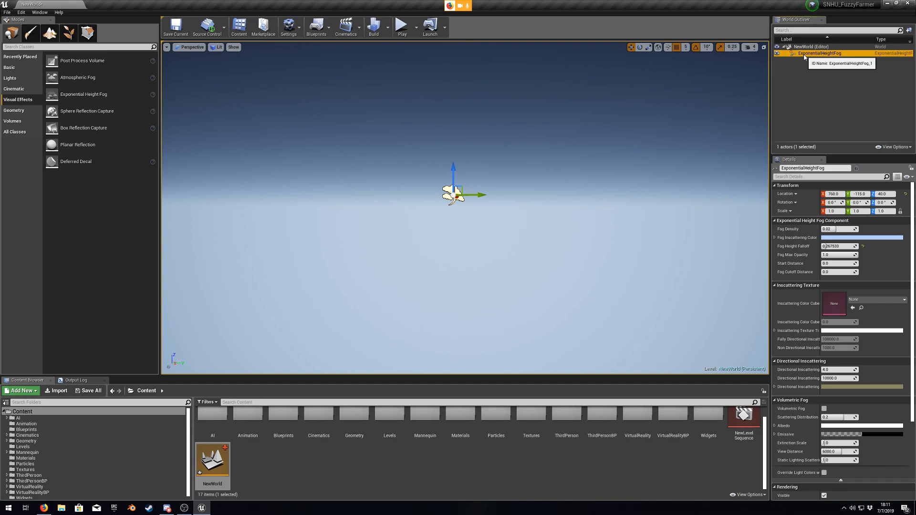
Step: Replace the Exponential Height Fog actor in the NewWorld level with an Atmospheric Fog actor
key(Delete)
drag(92, 75, 414, 140)
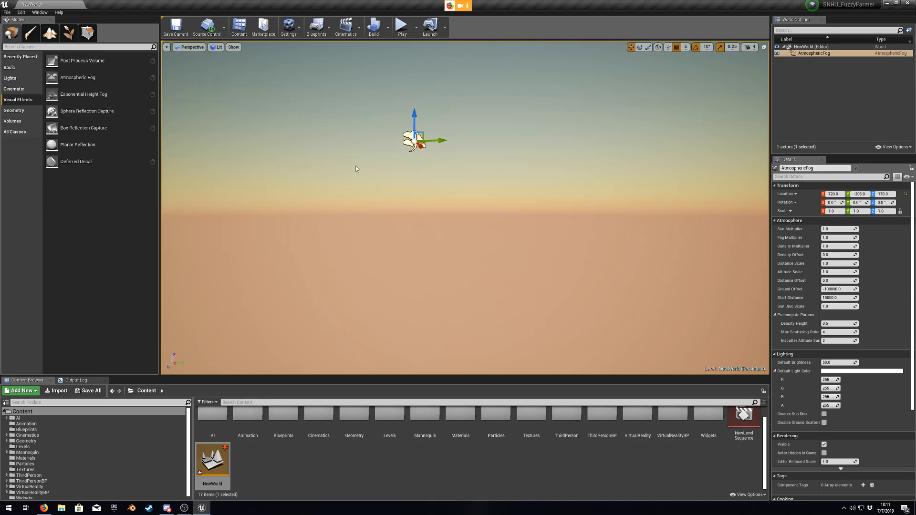
right_drag(552, 182, 546, 199)
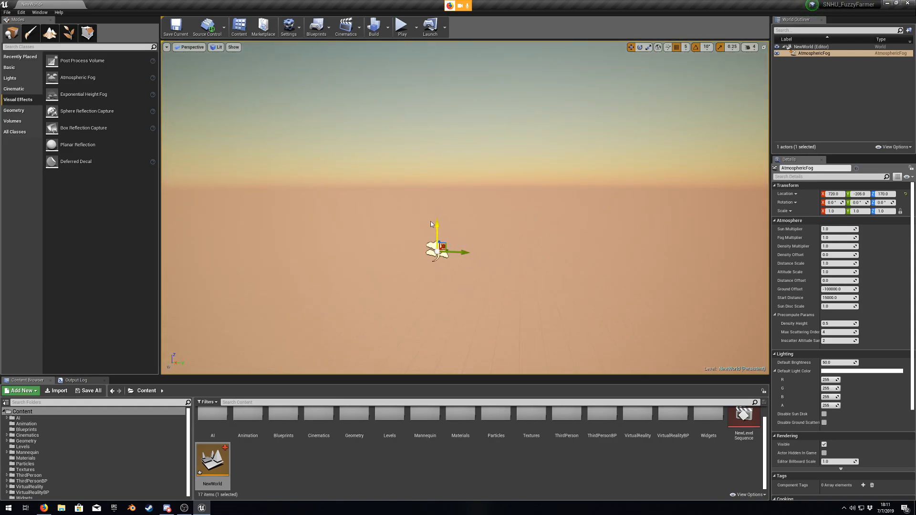
right_drag(433, 135, 435, 216)
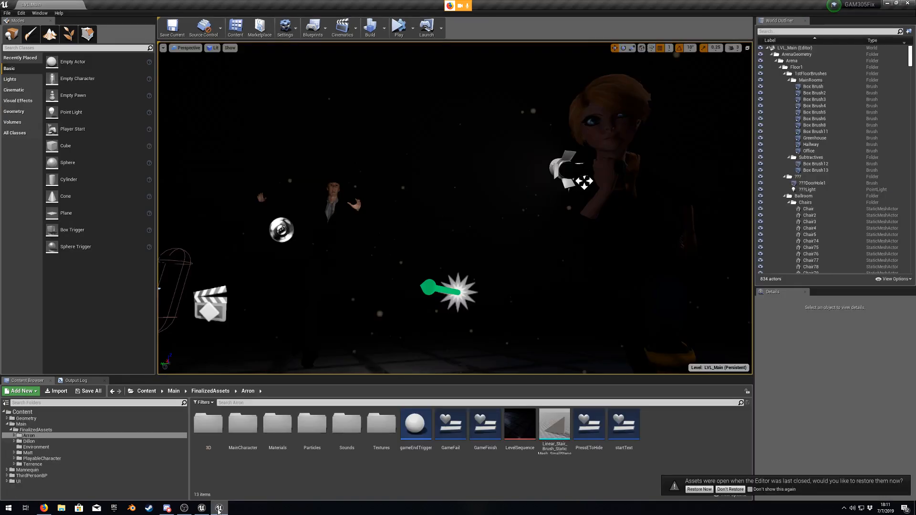
Step: In the GAM305Fix project's LVL_Main level, search the actors for "atmo" and examine the Atmospheric Fog actor's settings
key(s)
right_drag(455, 208, 449, 232)
key(w)
key(s)
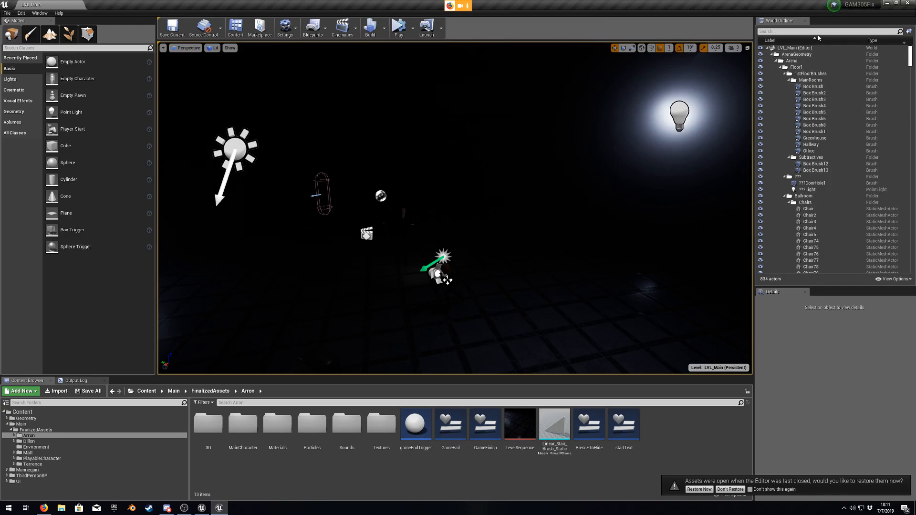
click(817, 32)
text(atmo)
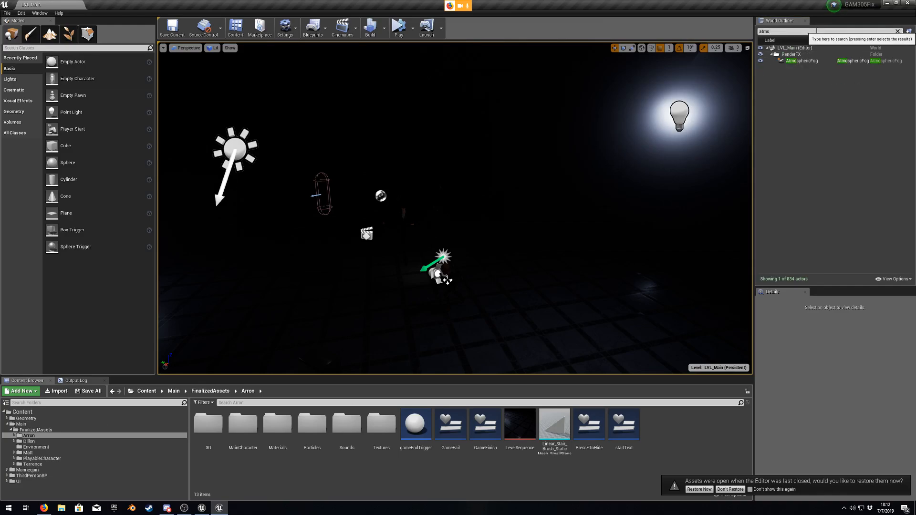
click(809, 60)
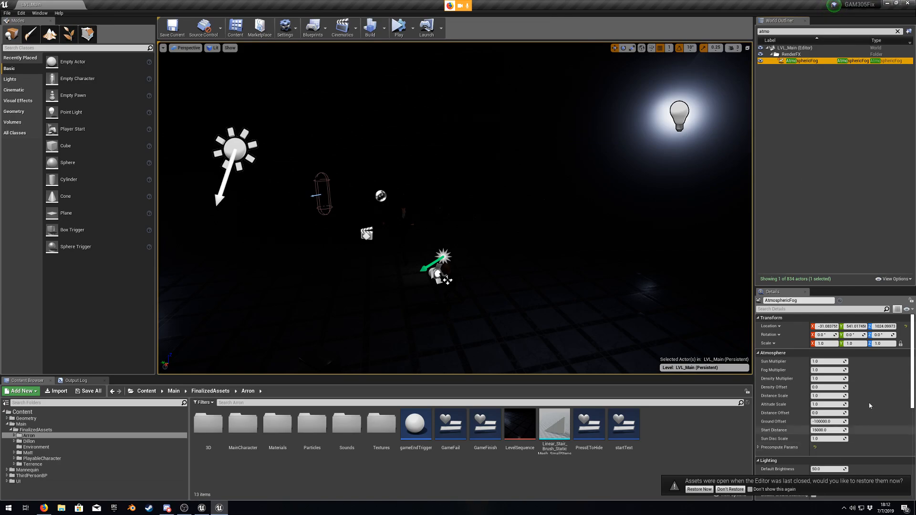
scroll(864, 409, down, 10)
scroll(867, 394, up, 10)
scroll(862, 419, down, 1)
scroll(858, 414, up, 1)
Step: Search LVL_Main's actors for "expo" and examine the Exponential Height Fog component settings
drag(797, 31, 509, 29)
text(expo)
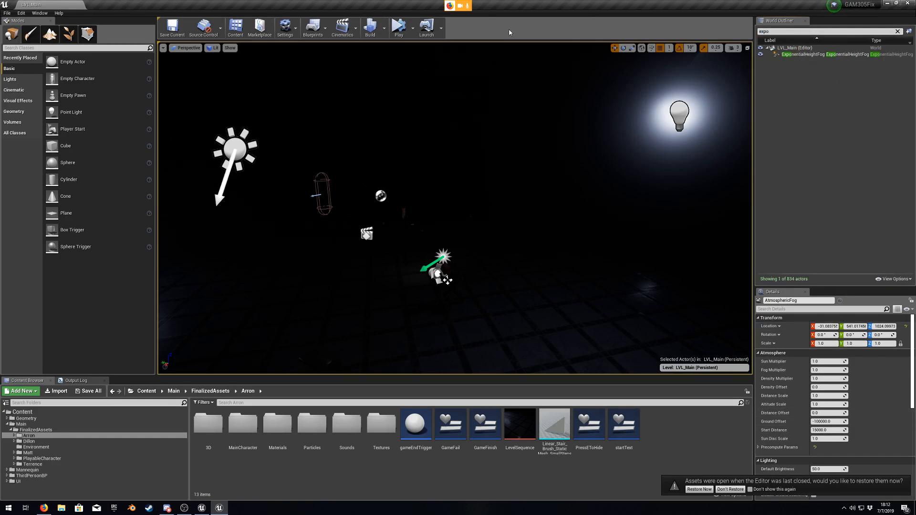
click(811, 54)
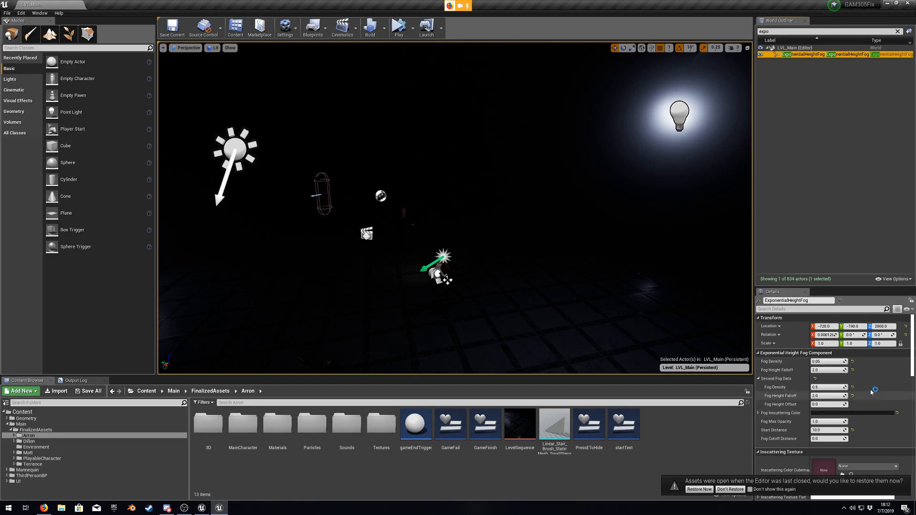
scroll(874, 395, down, 1)
Step: Play LVL_Main in the selected viewport to view its fog, stop the game, and close the GAM305Fix editor
right_drag(573, 229, 420, 201)
click(413, 28)
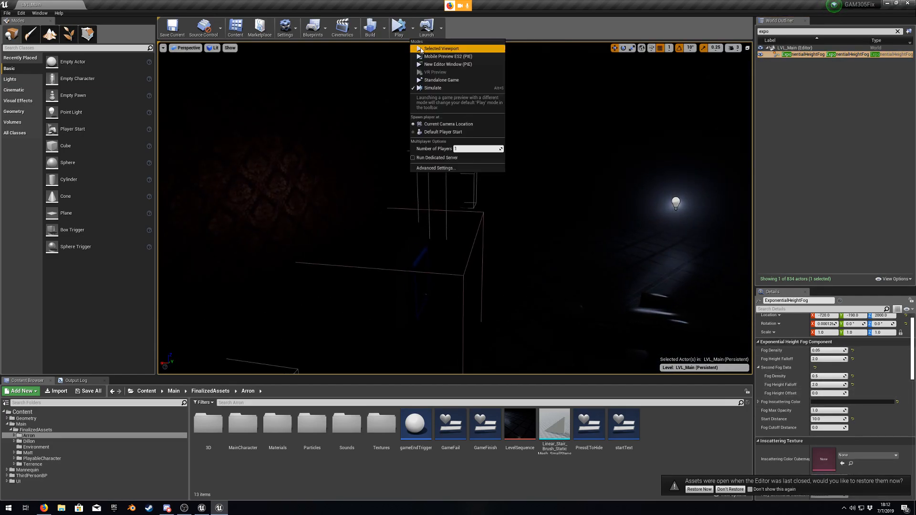
click(421, 50)
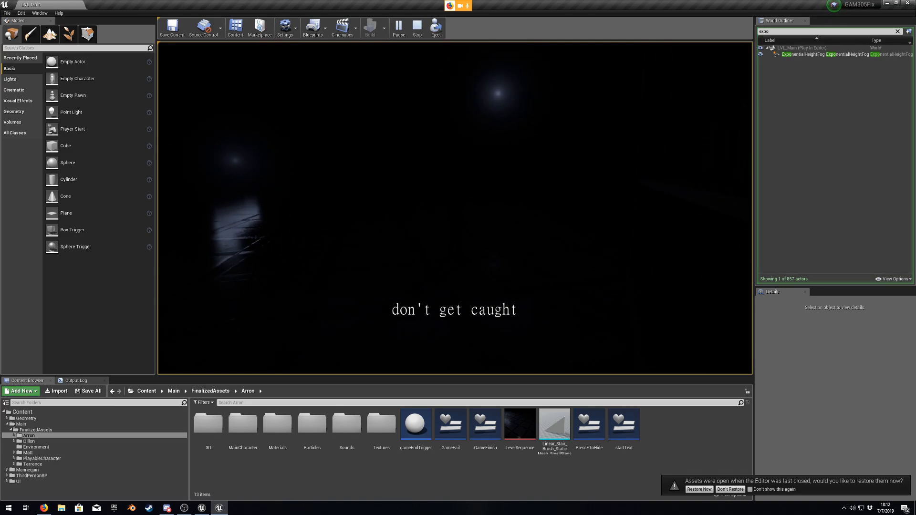
key(Escape)
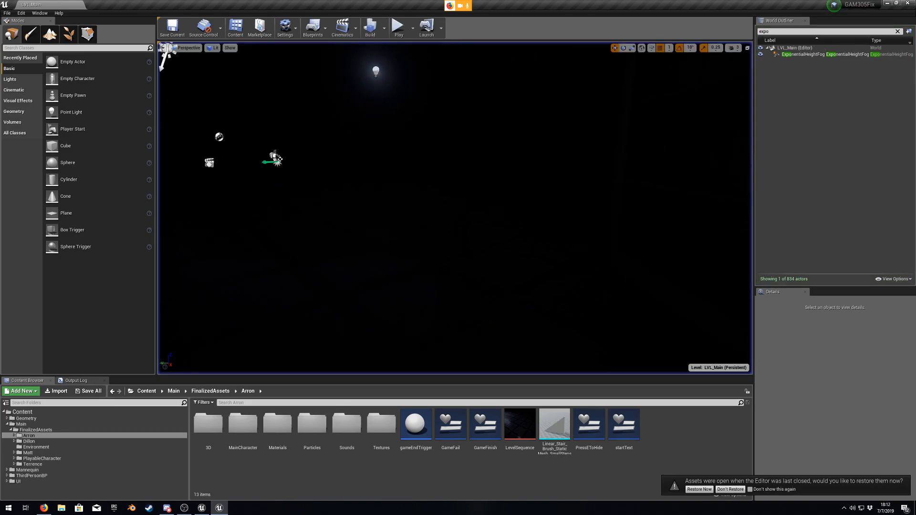
click(912, 2)
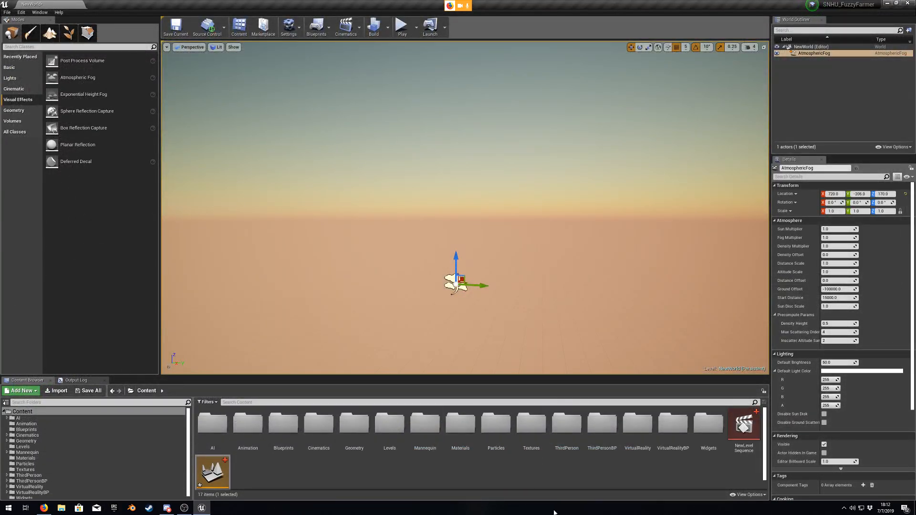
Step: Place a basic Cube in the NewWorld level near the Atmospheric Fog actor
right_drag(655, 219, 662, 229)
key(s)
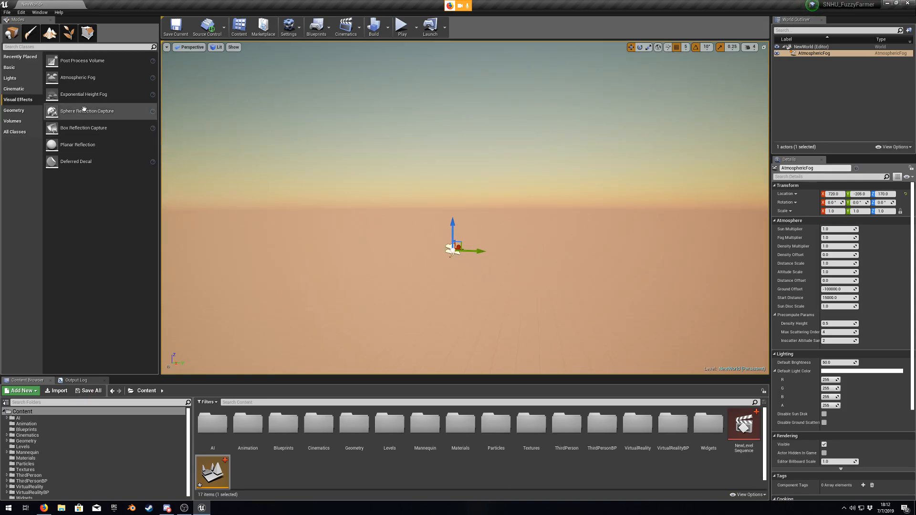
click(21, 68)
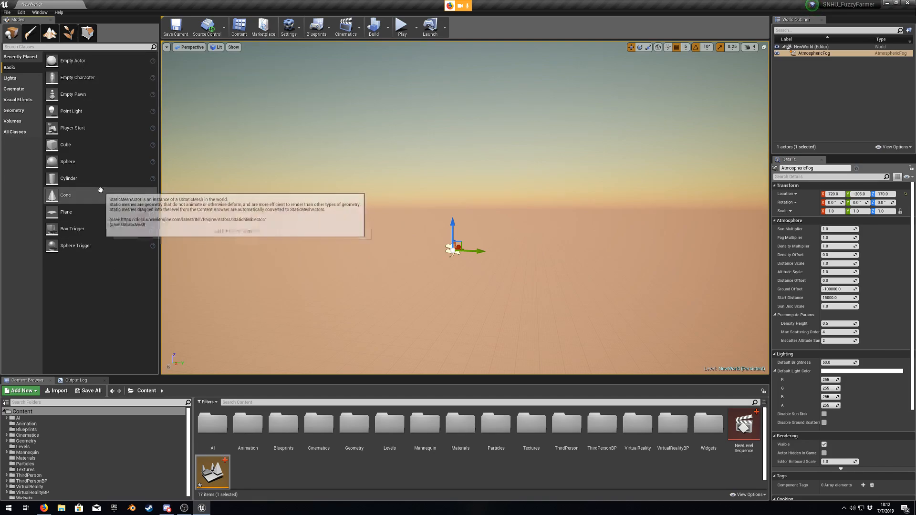
drag(96, 144, 530, 268)
right_drag(454, 270, 596, 296)
key(w)
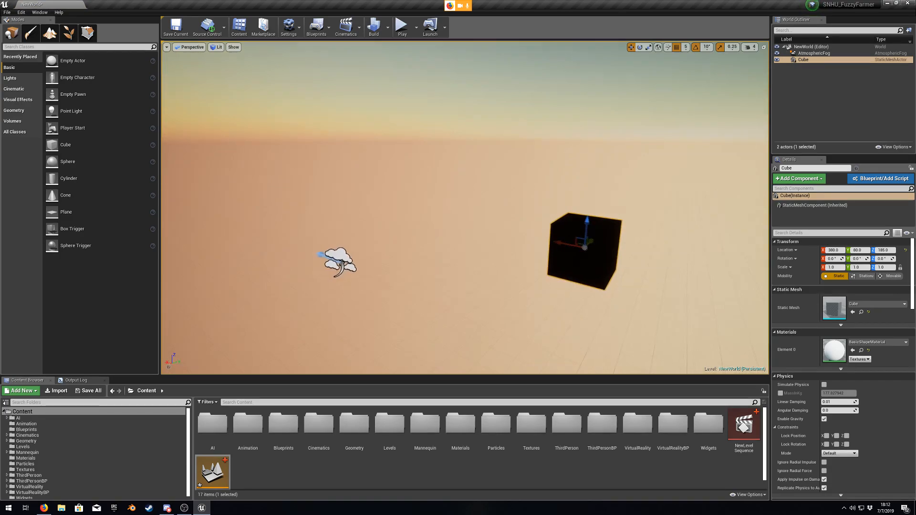
Step: Add a Sky Light above the Atmospheric Fog actor to light the cube
click(23, 77)
drag(76, 128, 341, 234)
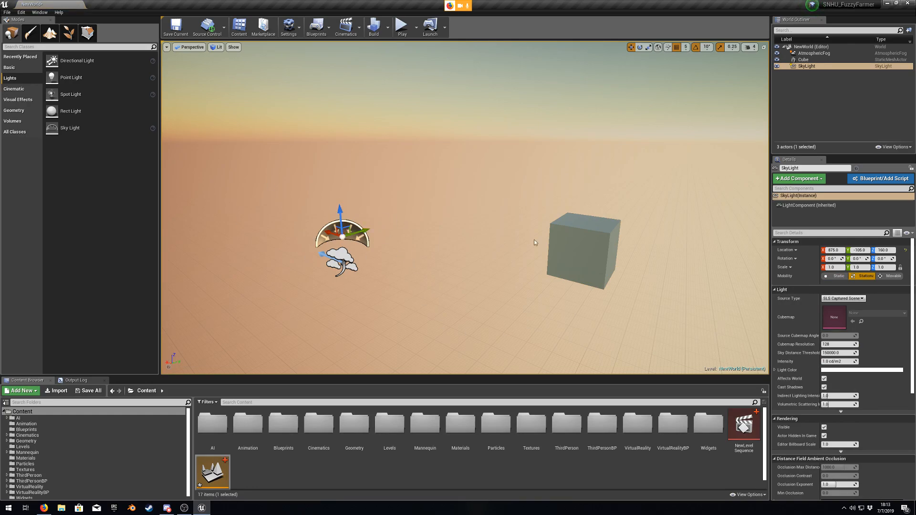
right_drag(341, 234, 405, 240)
right_drag(601, 280, 579, 276)
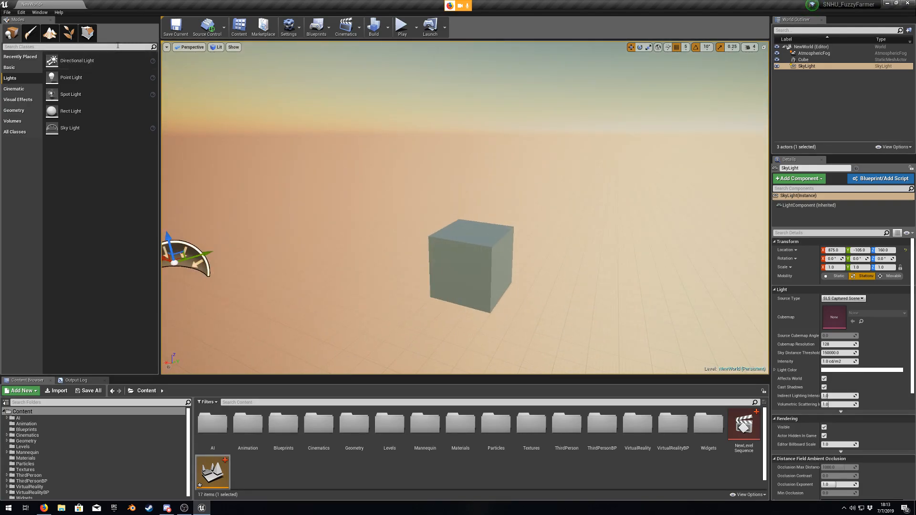
Step: Try a Directional Light near the Sky Light, switch to rotating it, and delete it
drag(104, 64, 224, 263)
key(e)
drag(358, 236, 296, 258)
key(Delete)
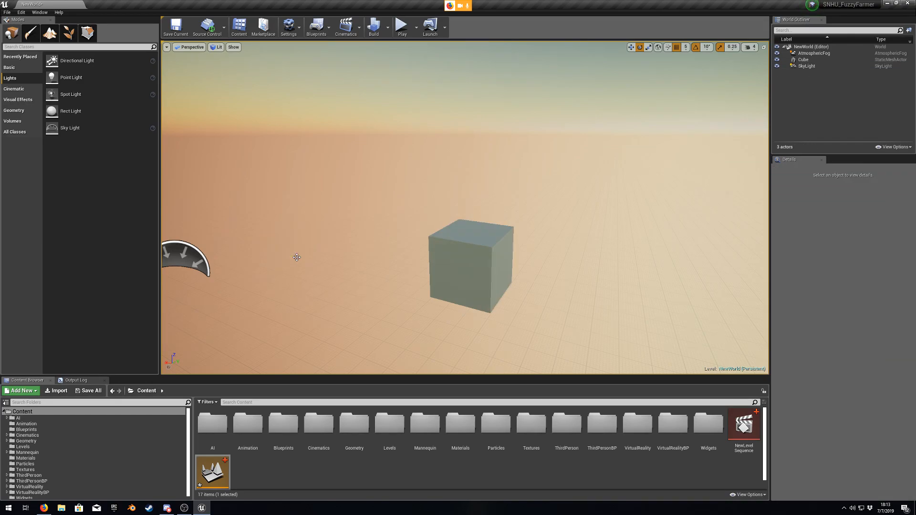
Step: Scale the cube into a long, wide block of about 6.25 in X and 2.5 in Y
click(433, 256)
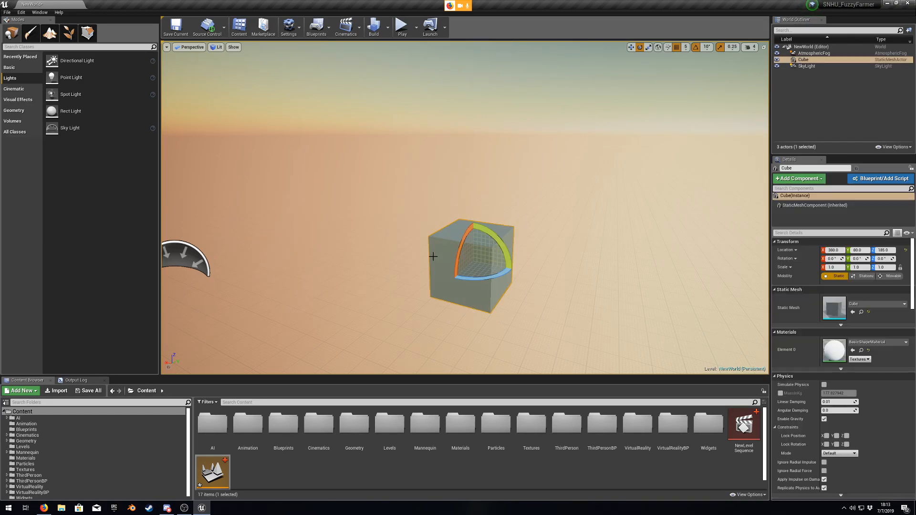
click(15, 67)
key(w)
right_drag(611, 260, 640, 261)
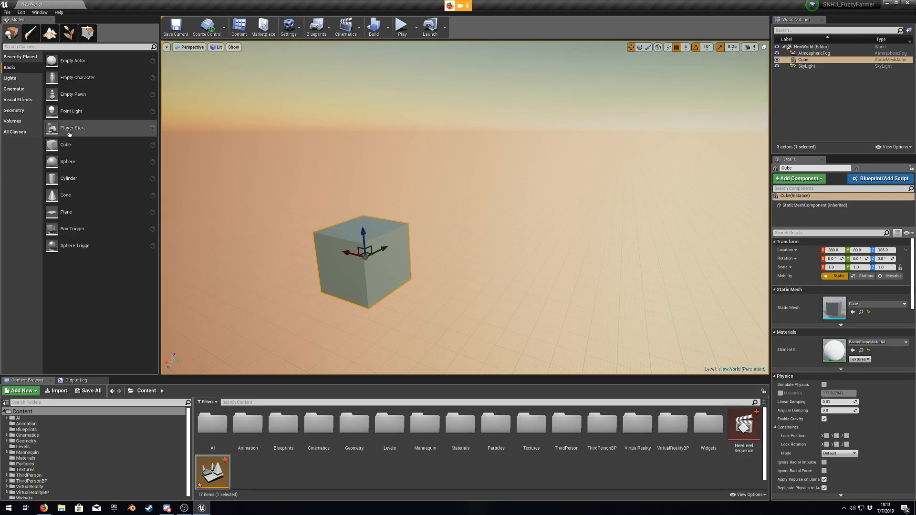
key(s)
right_drag(487, 200, 416, 203)
key(w)
key(d)
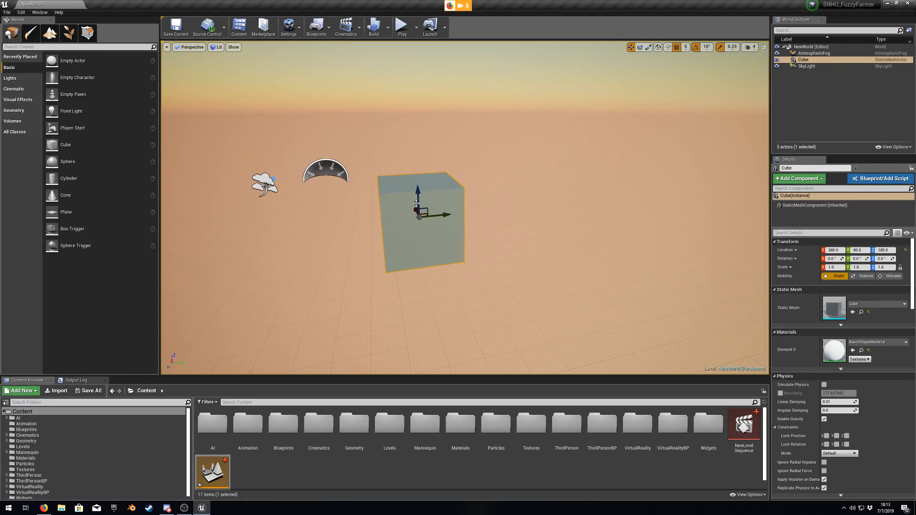
key(r)
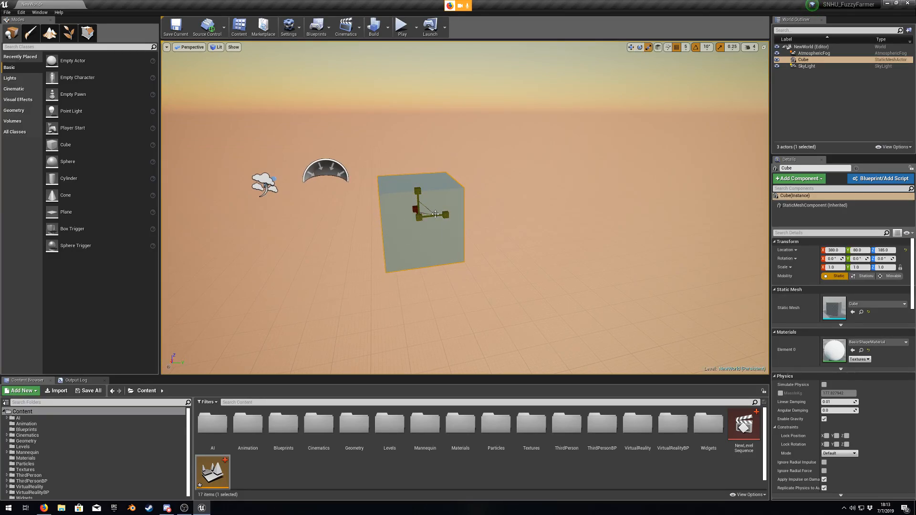
drag(446, 215, 513, 284)
right_drag(621, 331, 697, 307)
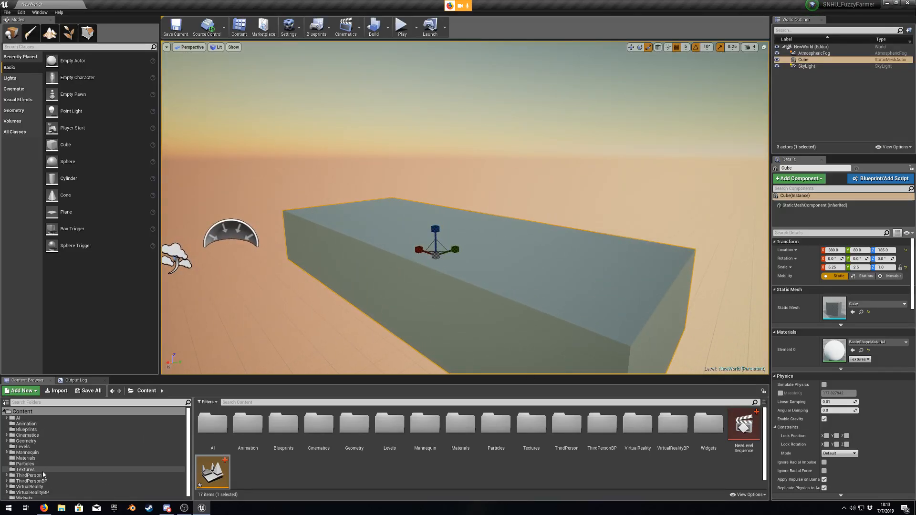
Step: Create a new material named basicMAT in the Materials folder and open it for editing
click(29, 458)
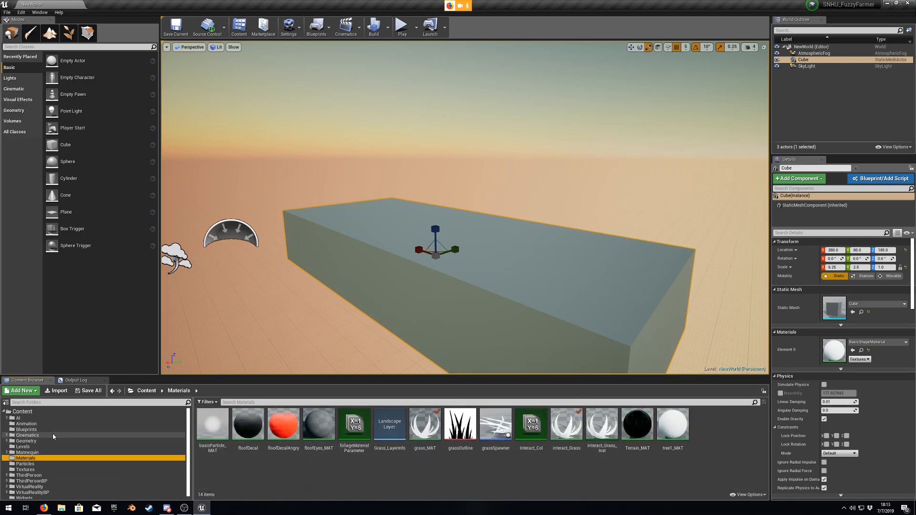
right_click(731, 451)
right_click(708, 450)
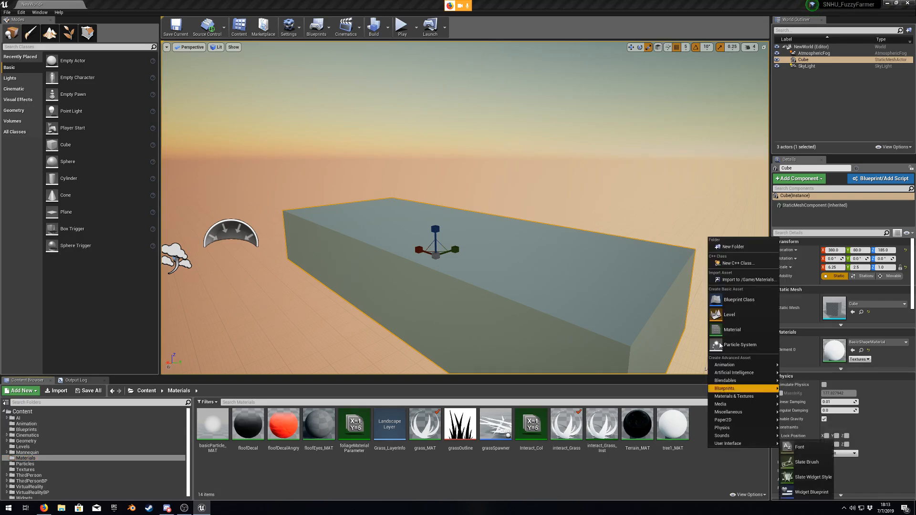
click(735, 329)
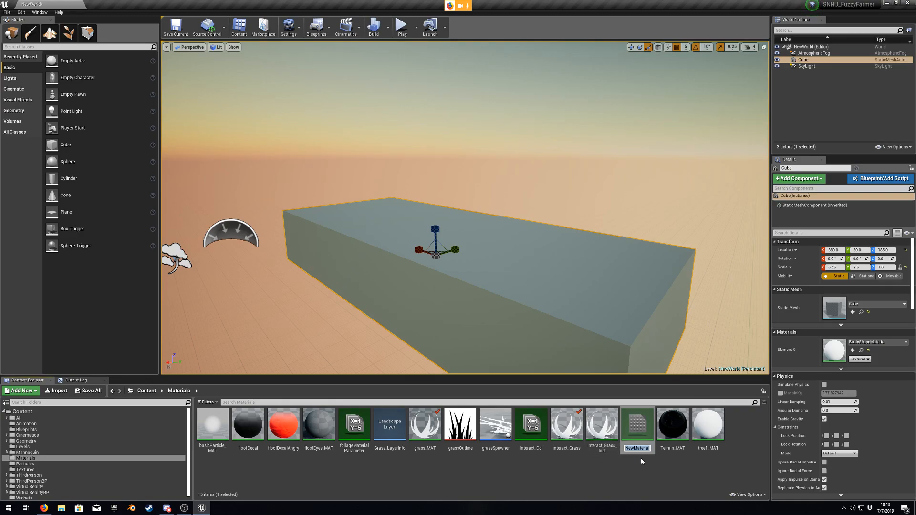
text(basicMAT)
key(Return)
double_click(225, 437)
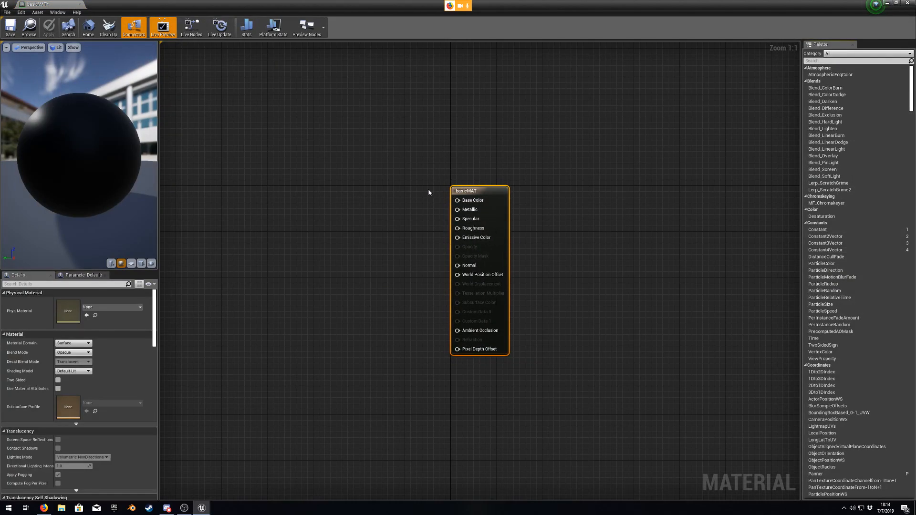
Step: Try a Vertex Color node connected to basicMAT's Base Color input, and delete it
drag(458, 200, 292, 177)
text(color)
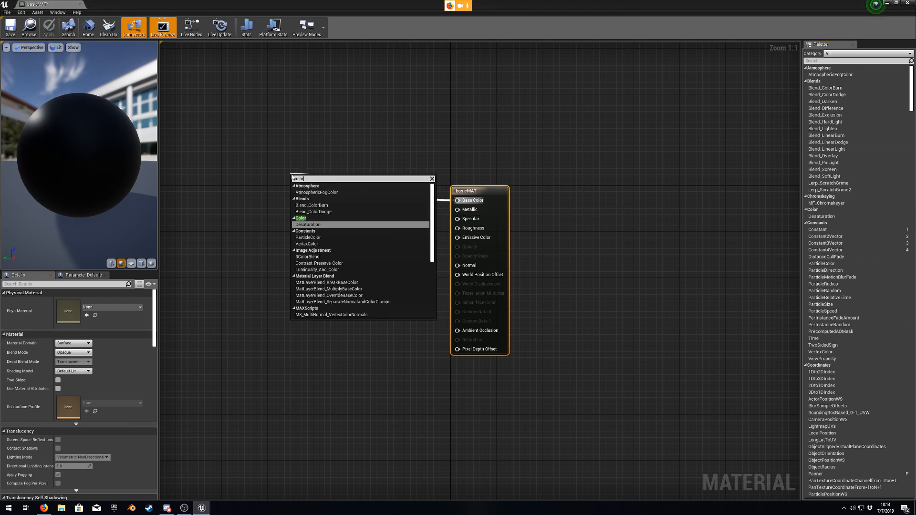
key(BackSpace)
key(BackSpace)
key(BackSpace)
key(BackSpace)
key(BackSpace)
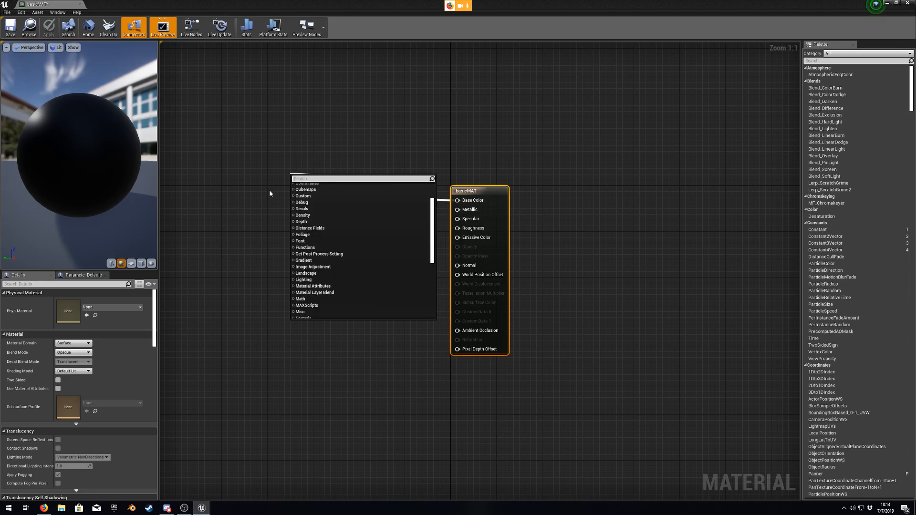
text(verte)
key(Return)
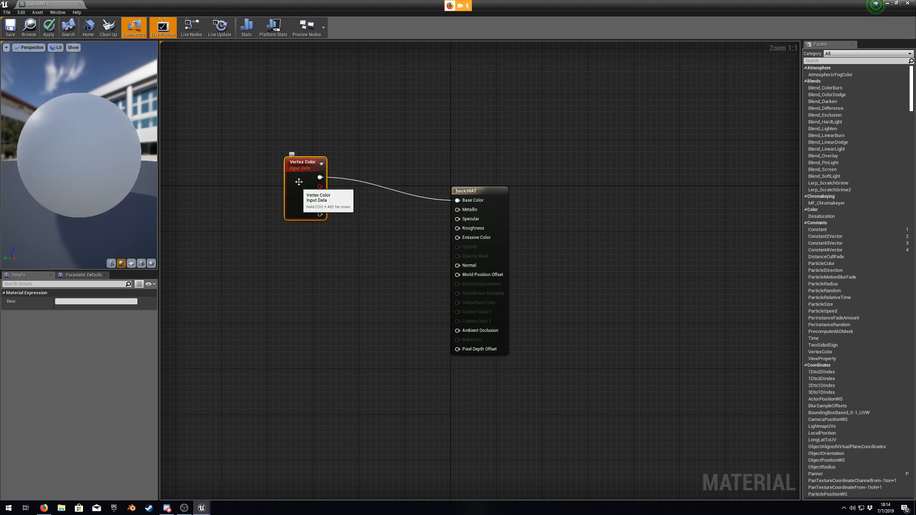
key(Delete)
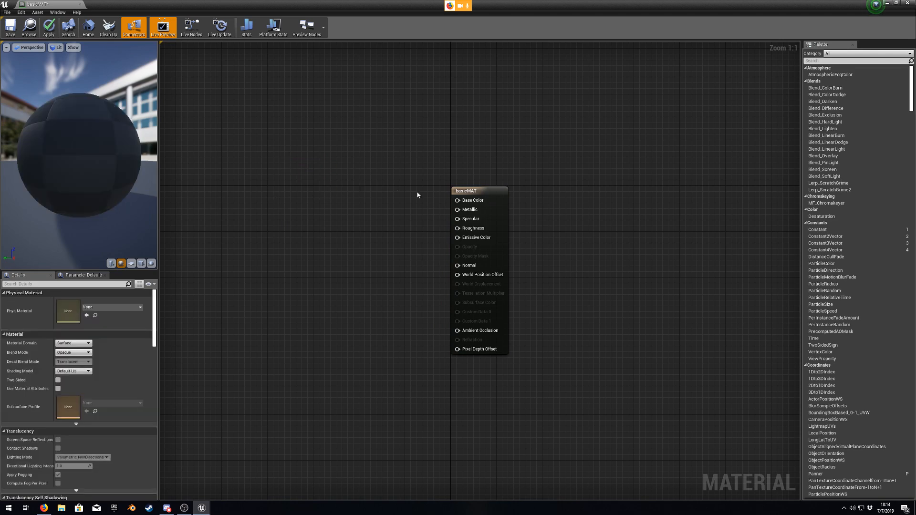
drag(457, 201, 383, 187)
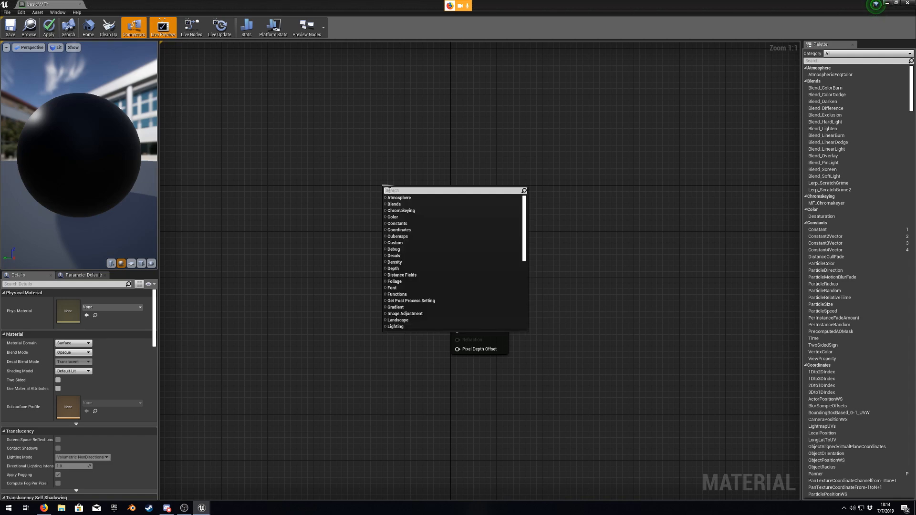
text(color)
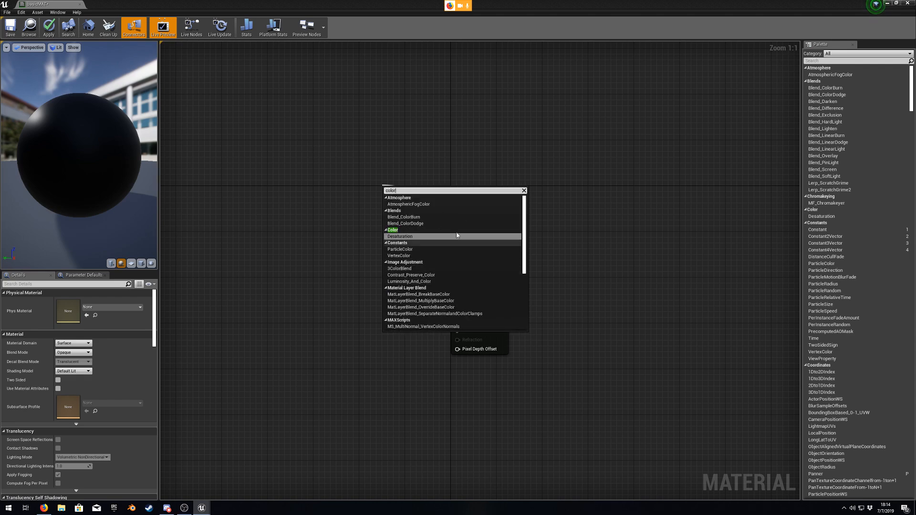
scroll(447, 232, down, 5)
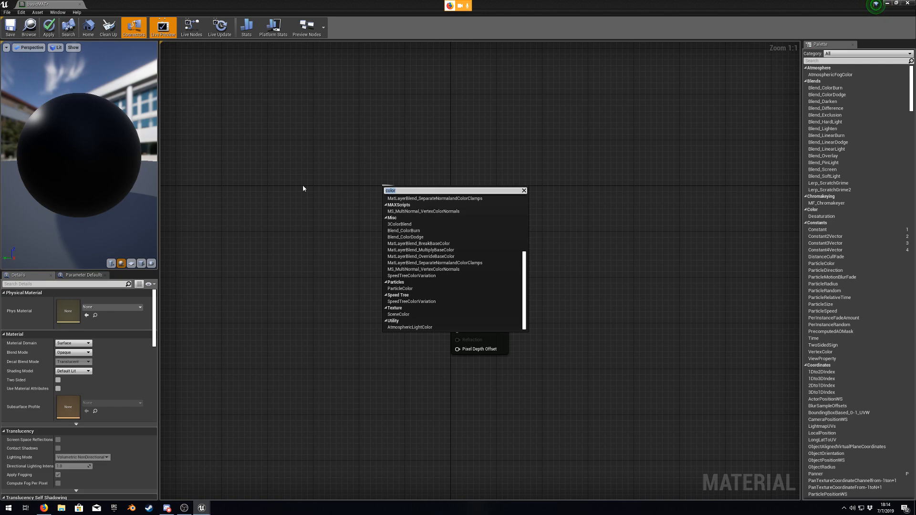
scroll(455, 305, up, 3)
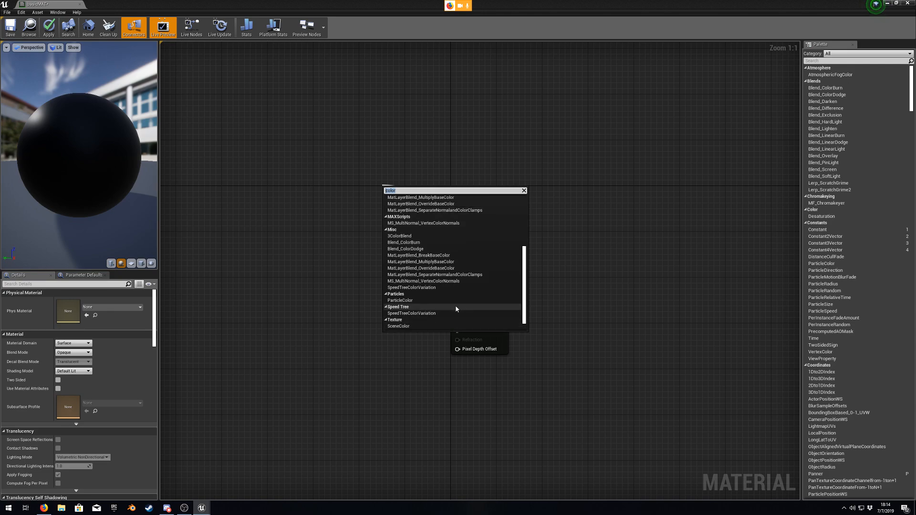
scroll(456, 306, up, 3)
click(321, 230)
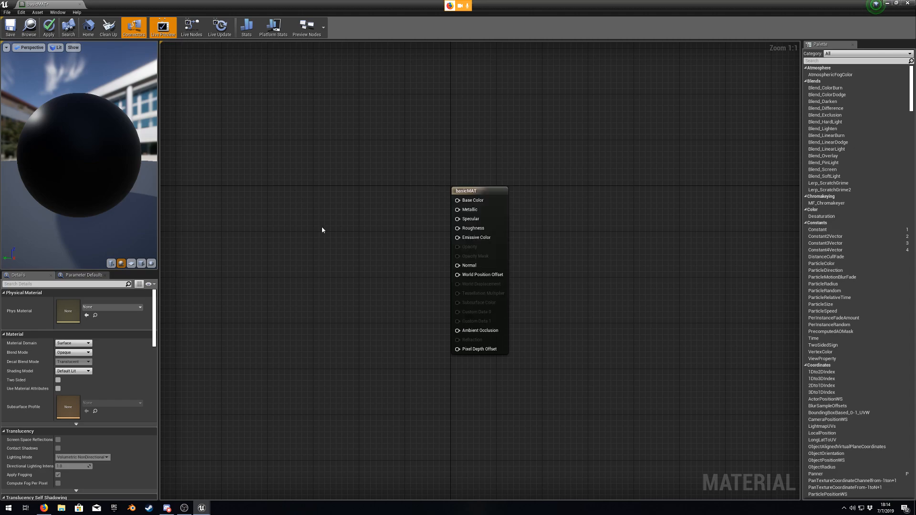
Step: Open the tree1_MAT material and examine which node feeds its Base Color input
click(887, 3)
double_click(707, 430)
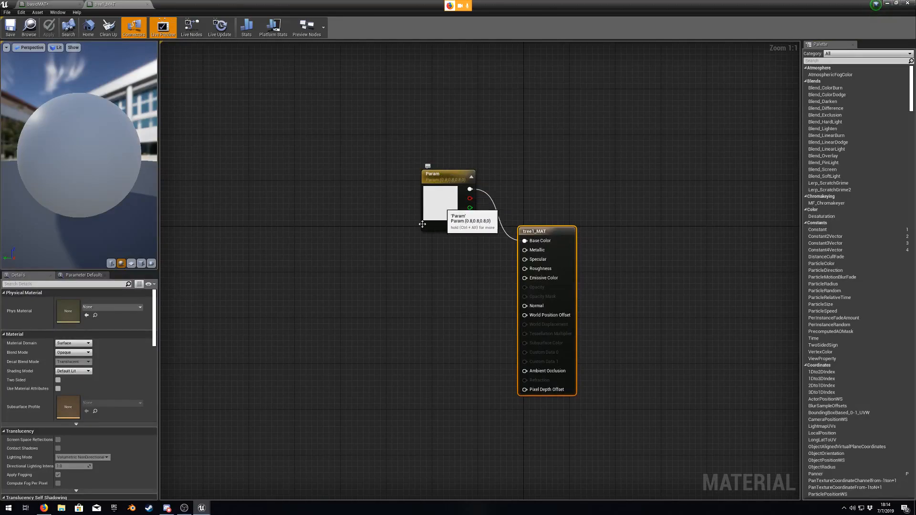
mouse_move(201, 510)
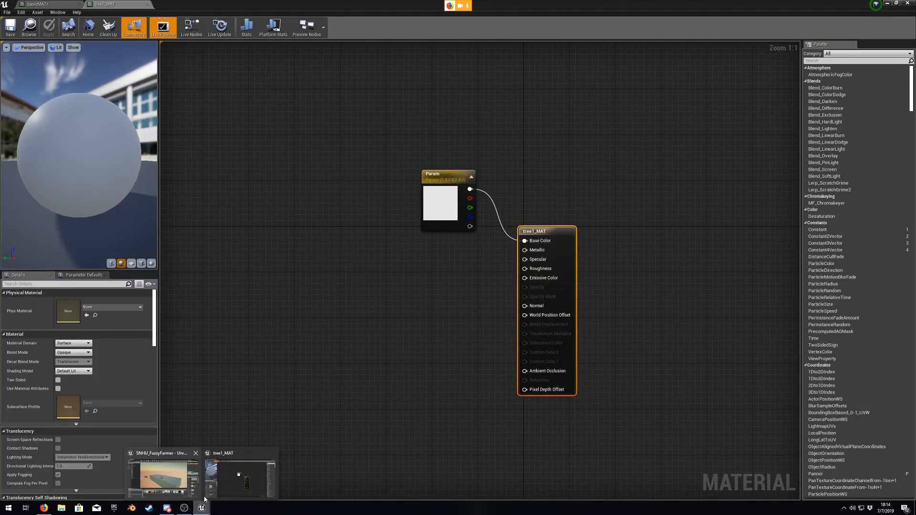
Step: Add a VectorParameter node connected to basicMAT's Base Color and place it above and to the left of the material node
click(37, 4)
drag(453, 199, 381, 182)
text(param)
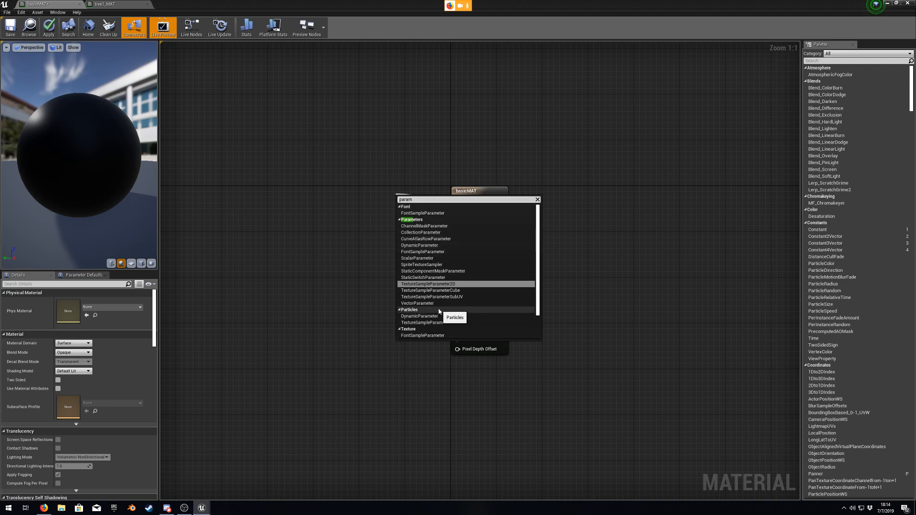
click(418, 304)
drag(422, 204, 345, 168)
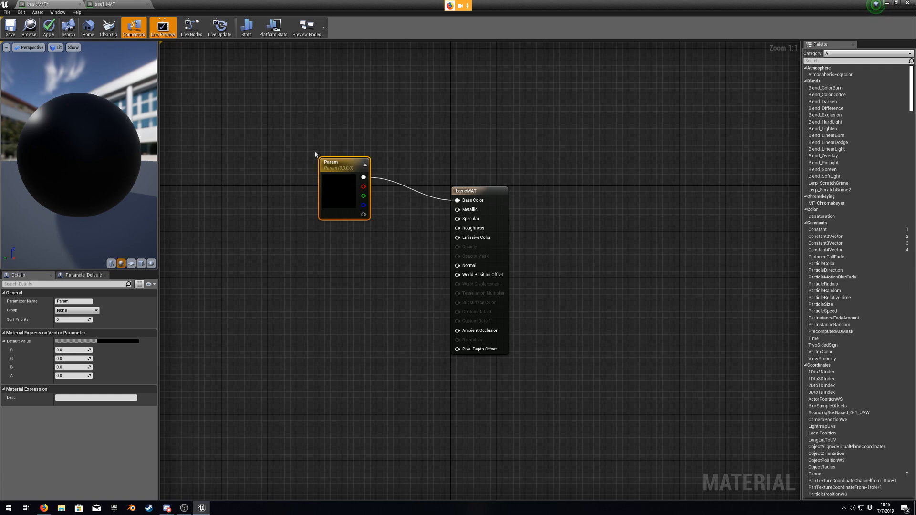
drag(343, 162, 343, 133)
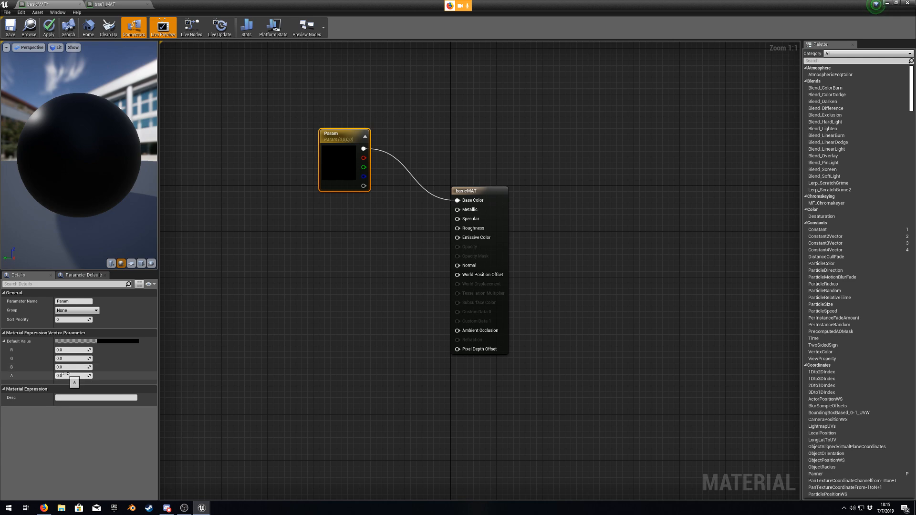
Step: Set the vector parameter's default colour to green, about R 0.09, G 0.86, B 0.19, and save basicMAT
click(73, 342)
drag(116, 318, 230, 232)
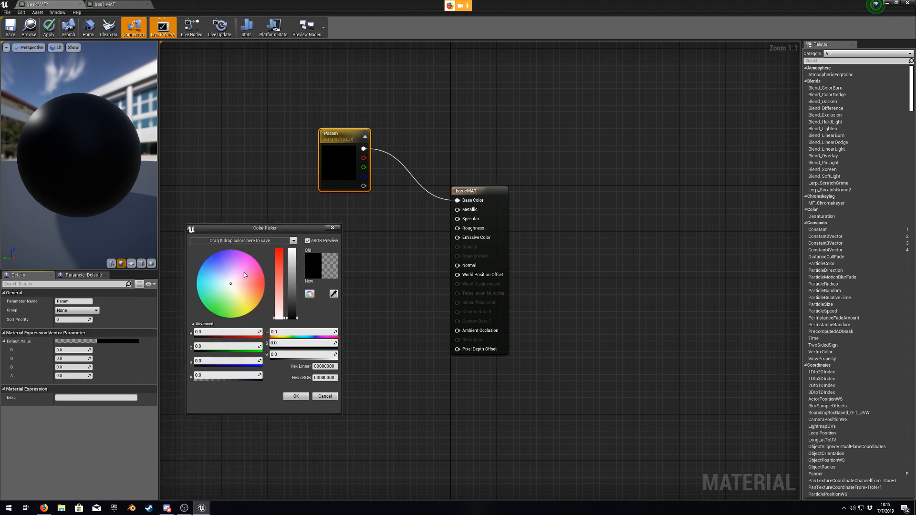
click(239, 256)
click(254, 294)
click(238, 295)
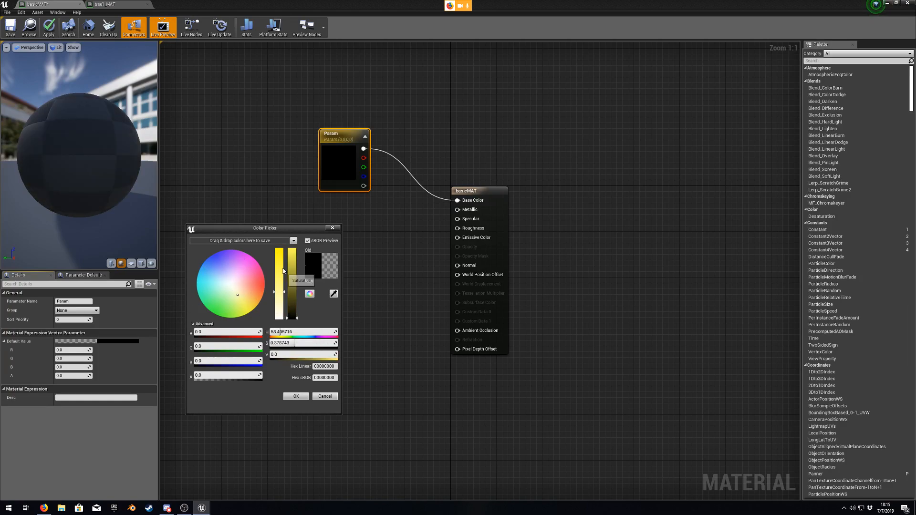
click(212, 307)
click(292, 258)
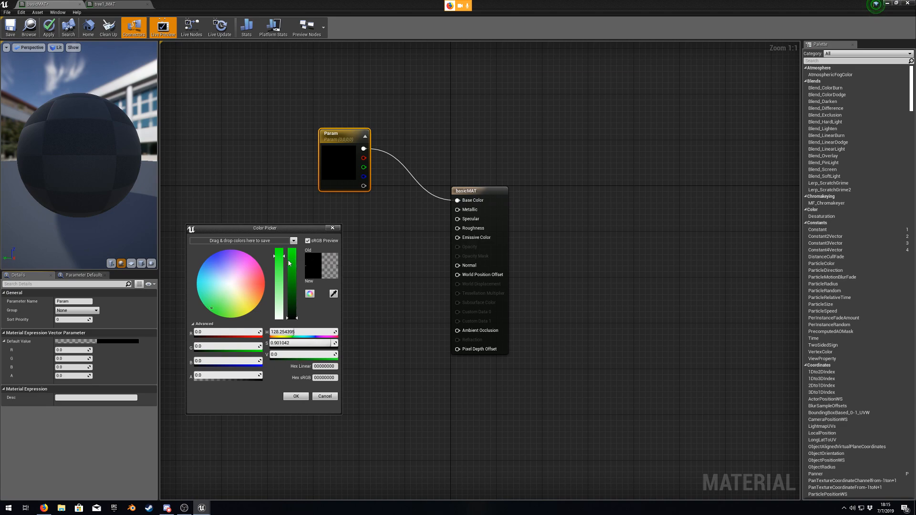
click(295, 396)
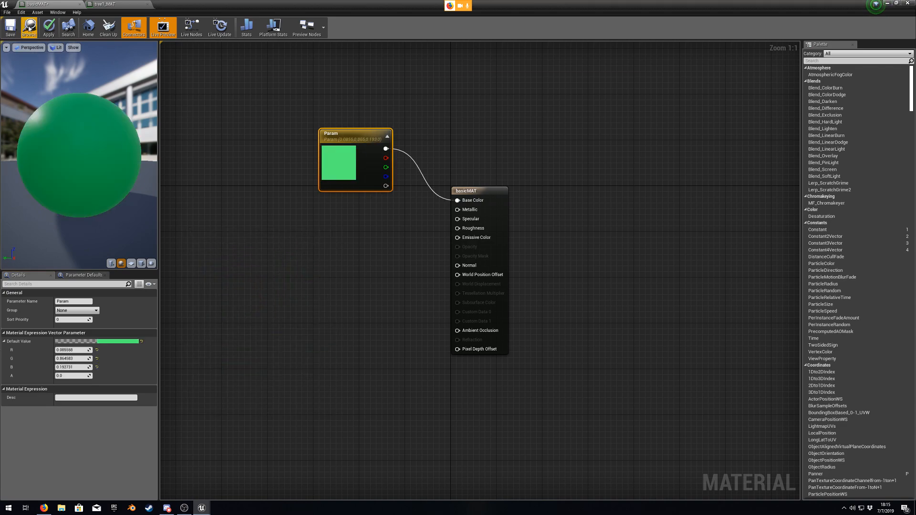
click(44, 36)
key(ctrl+s)
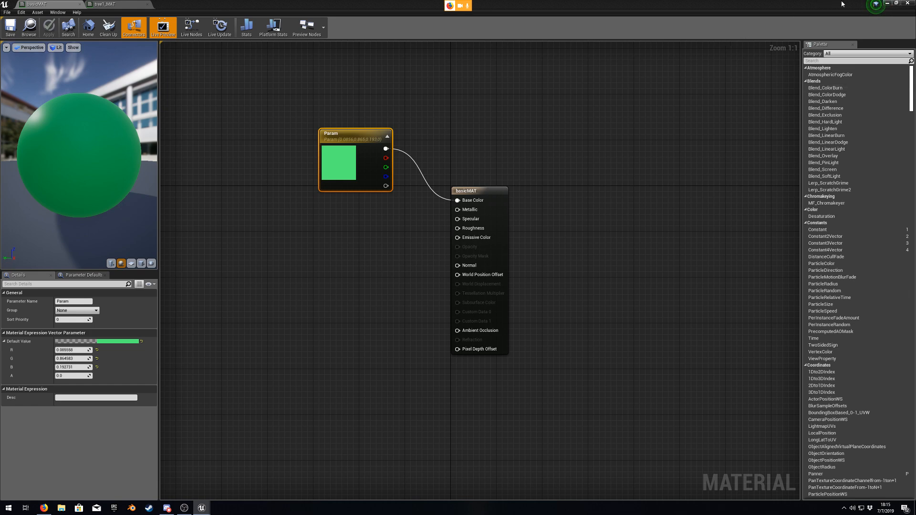
Step: Return to the level and assign the basicMAT material to the cube
click(889, 4)
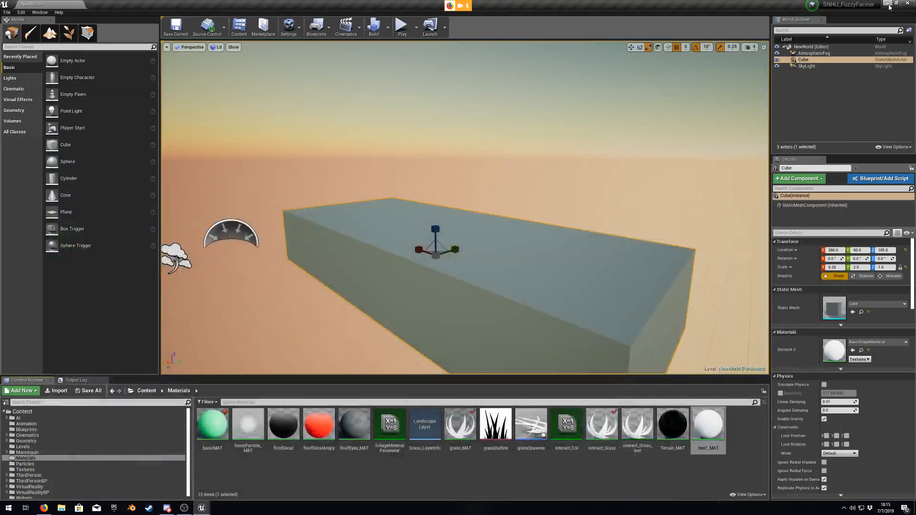
drag(213, 425, 480, 279)
right_drag(350, 204, 388, 246)
drag(212, 425, 389, 200)
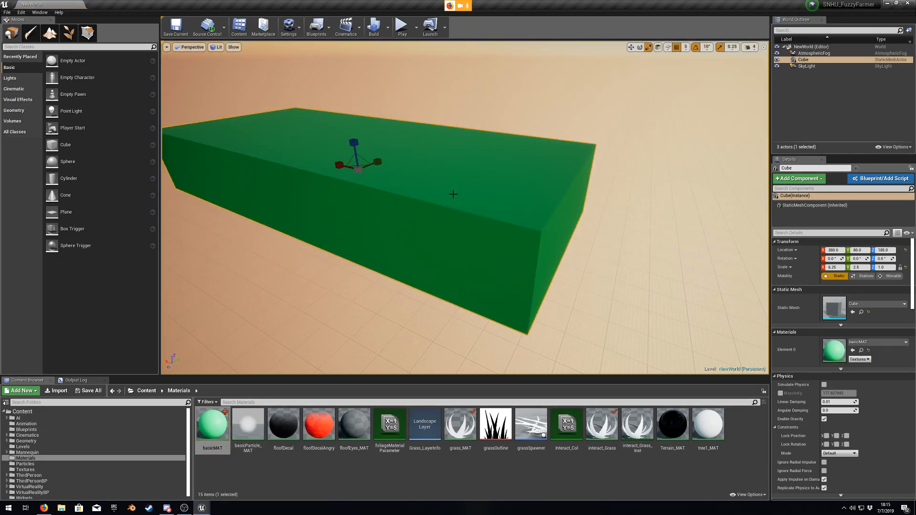
mouse_move(663, 228)
right_down()
mouse_move(625, 221)
mouse_move(662, 228)
right_up()
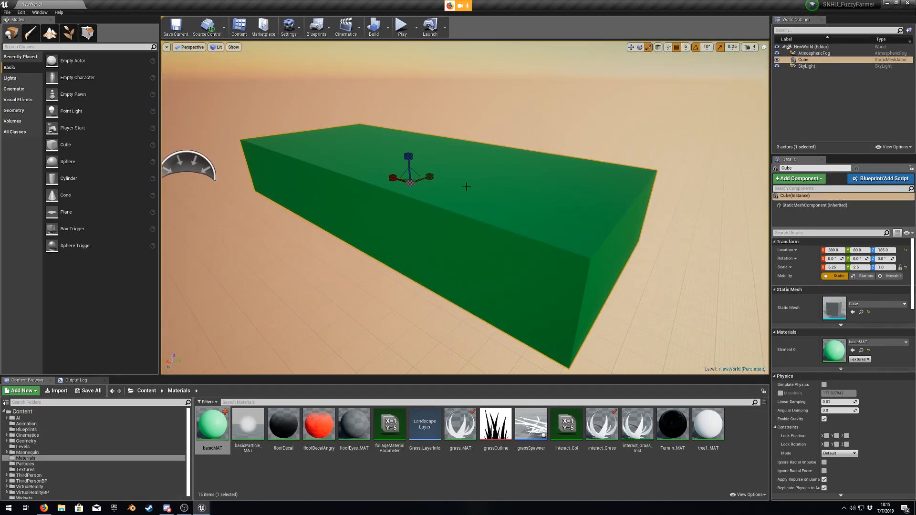
right_drag(503, 189, 494, 190)
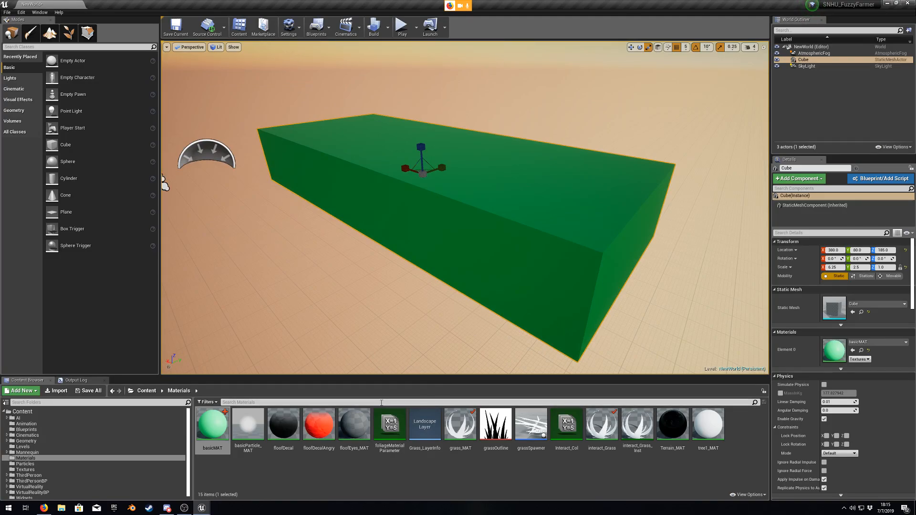
Step: Try a Constant3Vector node and a Constant4Vector node in basicMAT's graph, and delete them
double_click(212, 425)
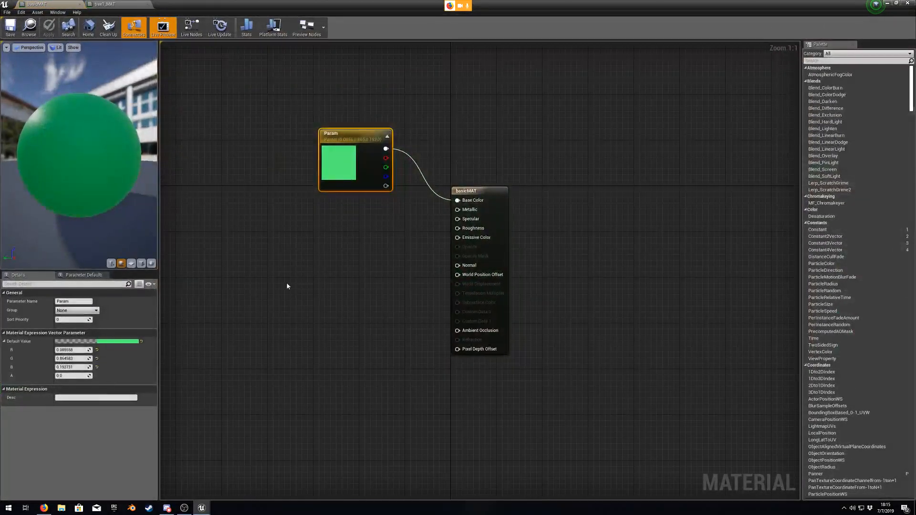
click(287, 282)
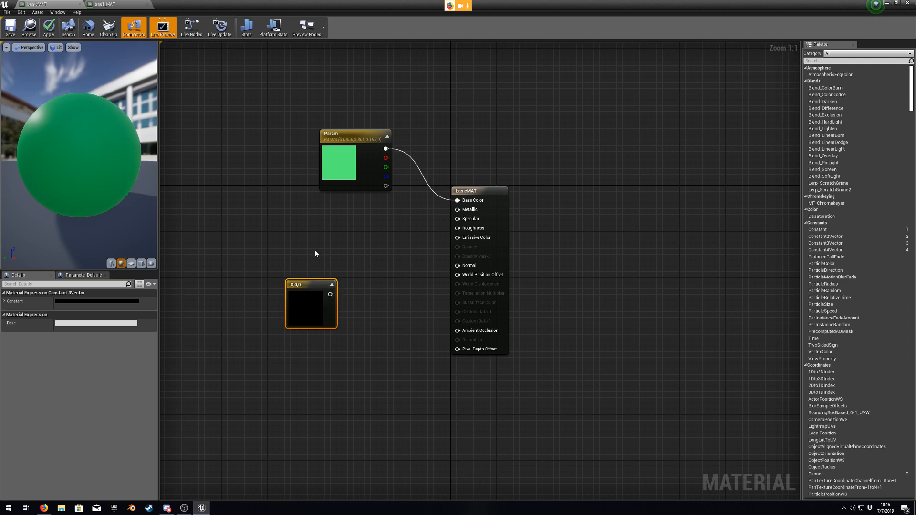
key(Delete)
key(ctrl+z)
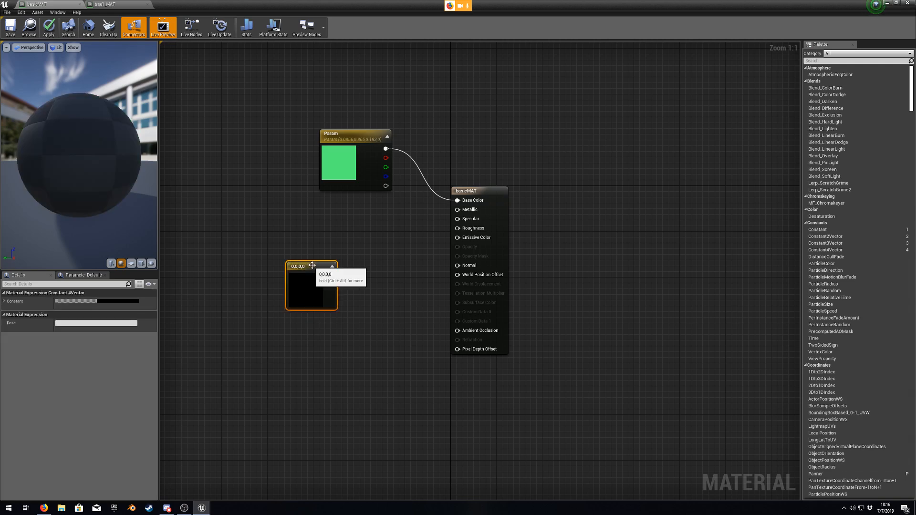
key(Delete)
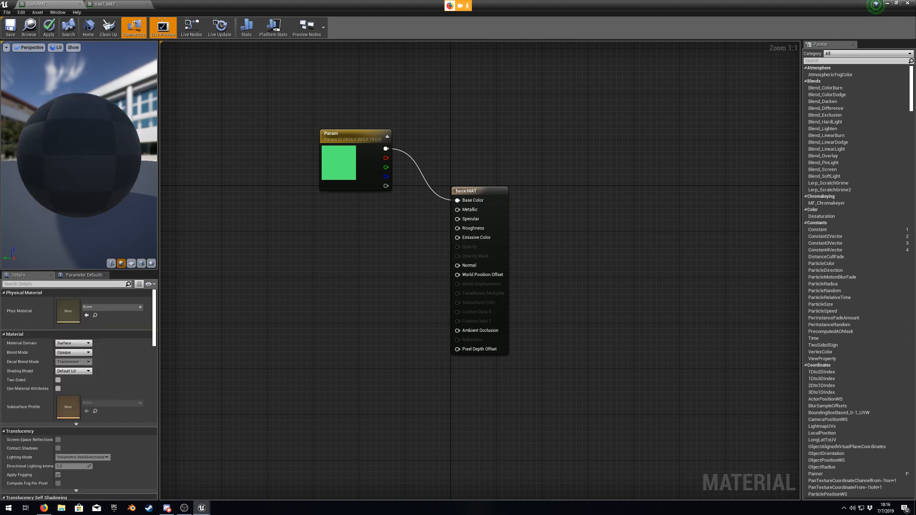
Step: Scale the cube in the level into a broad slab of about 19.25 in X and 16.5 in Y
click(889, 4)
right_drag(493, 189, 487, 204)
key(d)
key(a)
key(s)
key(w)
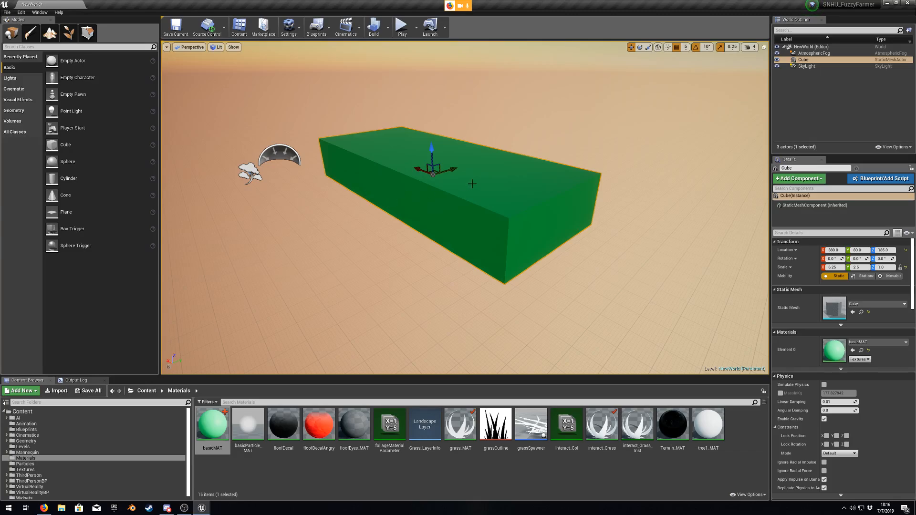
key(d)
right_drag(539, 224, 496, 217)
key(s)
key(r)
drag(509, 199, 621, 201)
right_drag(498, 199, 344, 212)
key(d)
drag(528, 180, 626, 180)
right_drag(529, 180, 630, 196)
key(a)
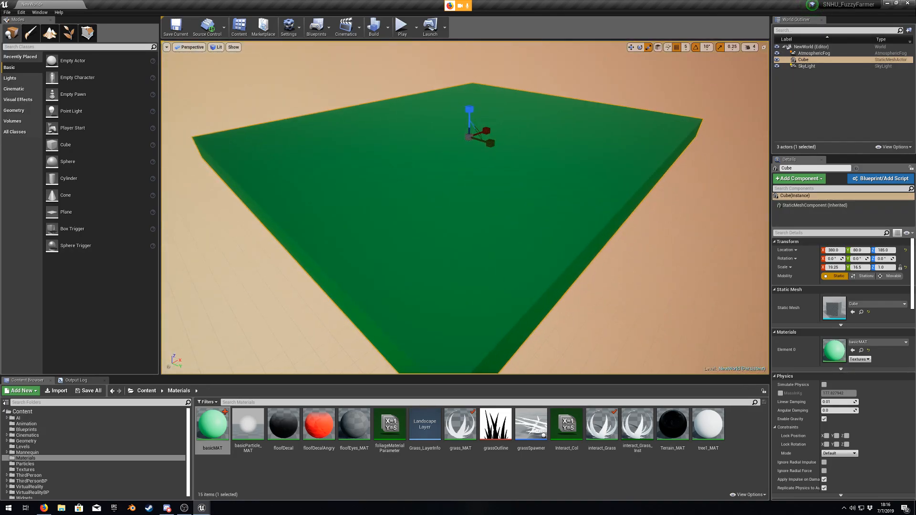
Step: Delete the green cube from the level
right_drag(332, 244, 328, 234)
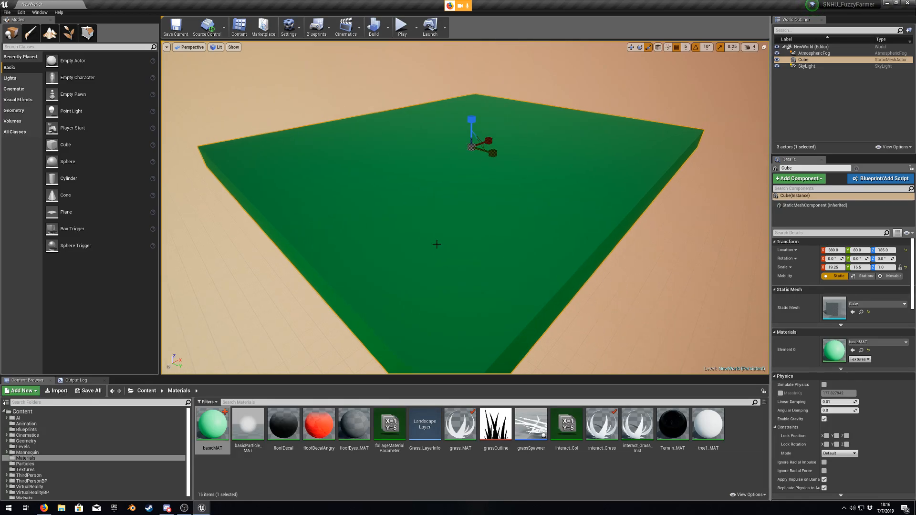
key(w)
right_drag(467, 205, 468, 206)
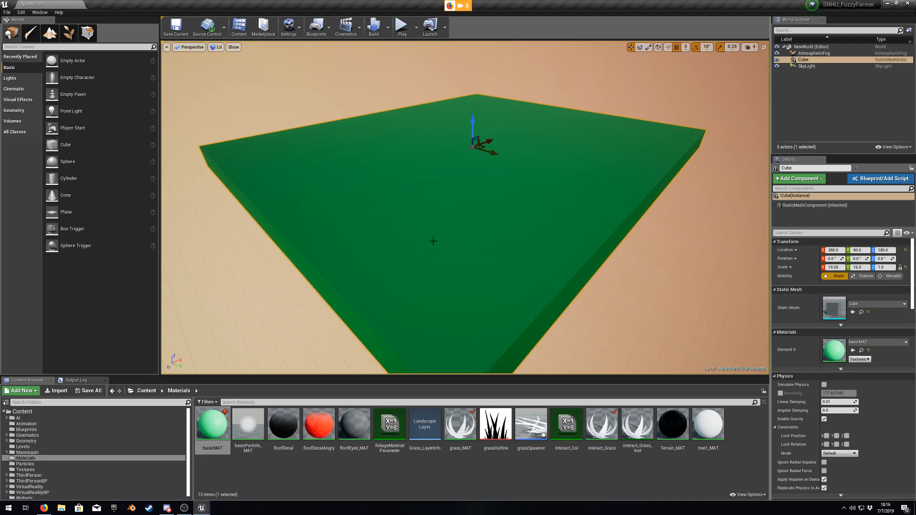
mouse_move(418, 228)
right_down()
mouse_move(452, 231)
mouse_move(415, 227)
right_up()
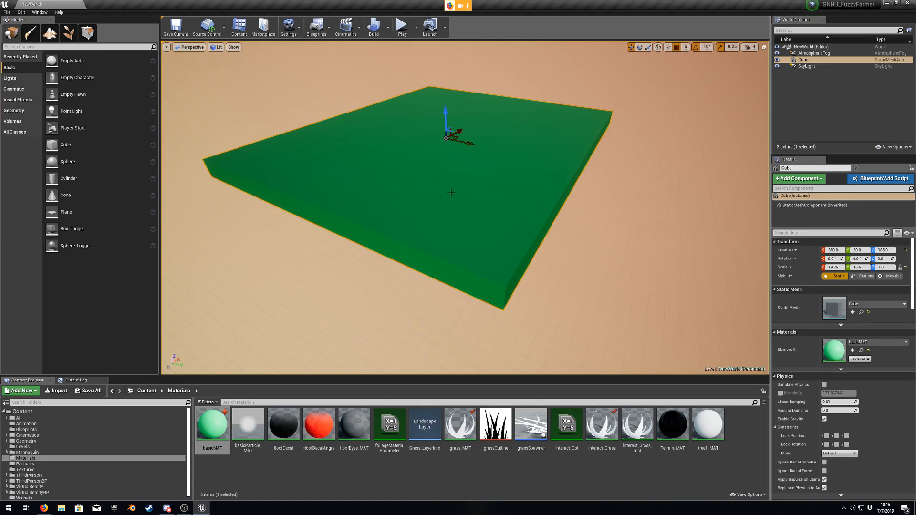
key(Delete)
right_drag(442, 190, 442, 190)
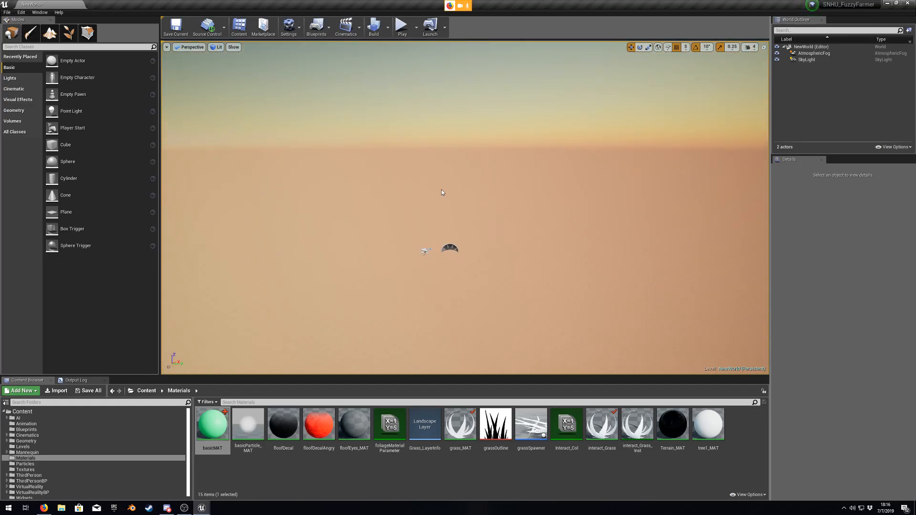
Step: Place an additive Box geometry brush in the level near the Sky Light
click(14, 110)
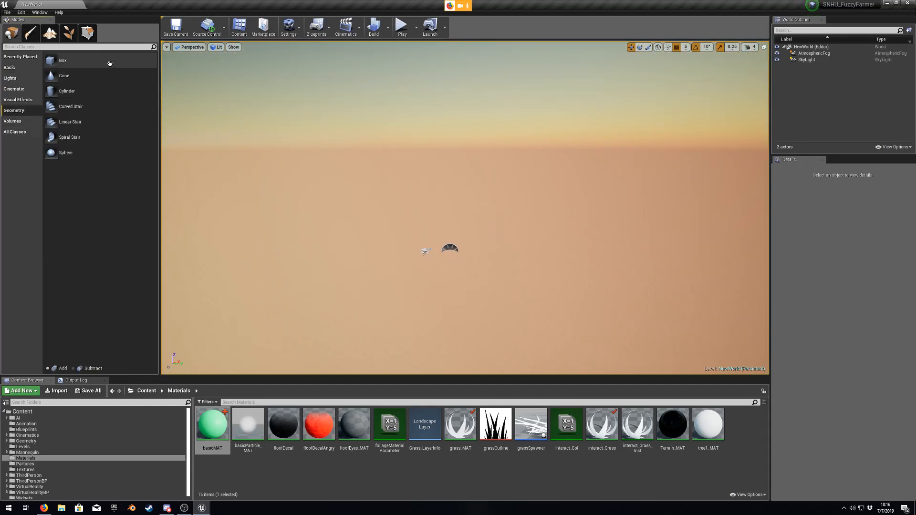
mouse_move(110, 65)
mouse_down()
mouse_move(148, 77)
mouse_move(486, 325)
mouse_move(518, 261)
mouse_up()
key(d)
right_drag(519, 260, 519, 260)
right_drag(474, 193, 475, 193)
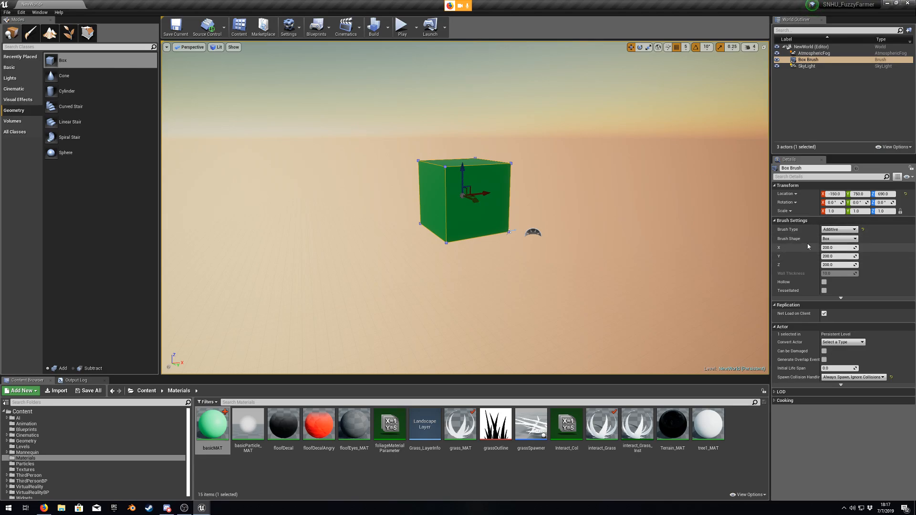
Step: Enlarge the Box Brush to about 2033 in X, 1030 in Y and 641 in Z, and check its advanced brush settings
mouse_move(835, 249)
mouse_down()
mouse_move(854, 249)
mouse_move(836, 257)
mouse_move(857, 257)
mouse_move(849, 266)
mouse_up()
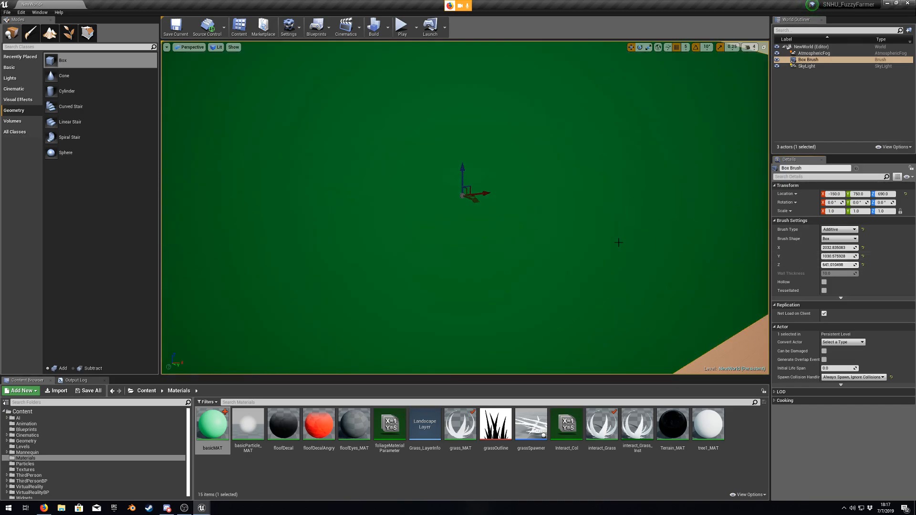
key(f)
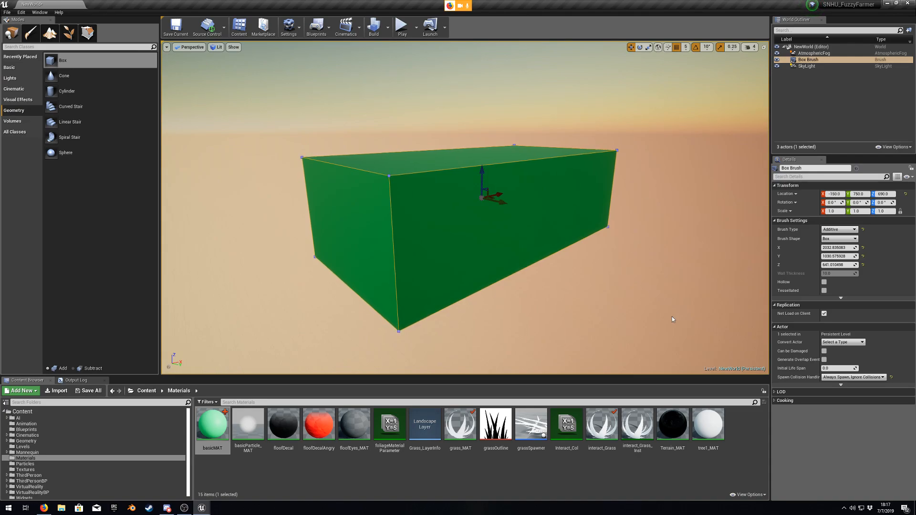
click(840, 299)
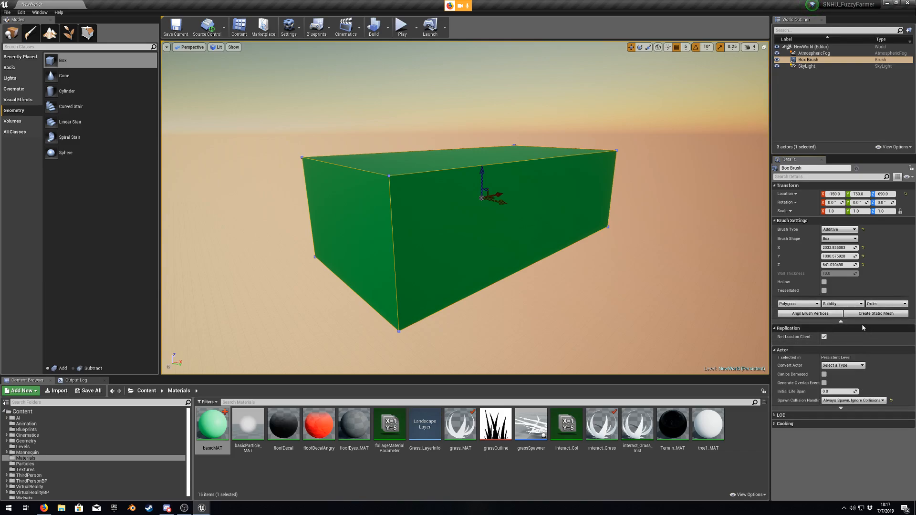
click(841, 322)
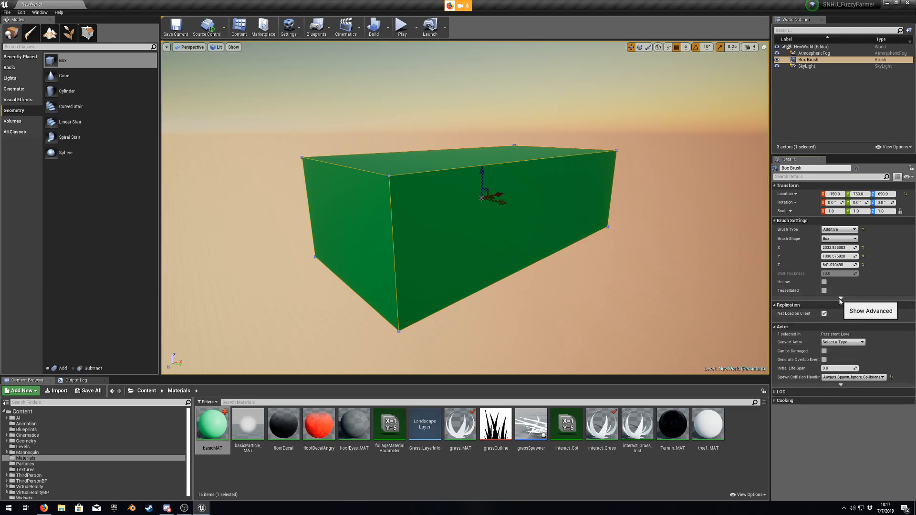
Step: Enlarge the Box Brush to about 12566 in X, 3182 in Y and 3335 in Z, and make it hollow
click(842, 298)
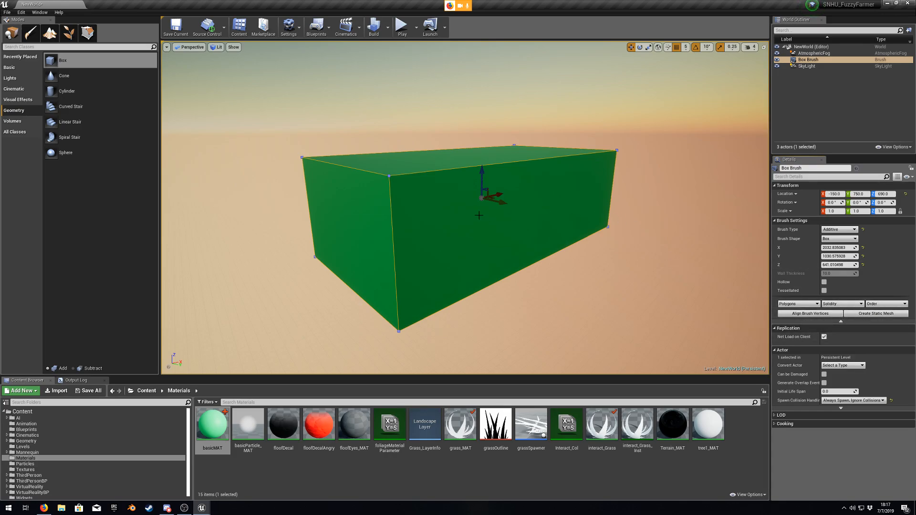
mouse_move(838, 248)
mouse_down()
mouse_move(888, 247)
mouse_move(862, 267)
mouse_move(883, 267)
mouse_up()
right_drag(578, 236, 577, 236)
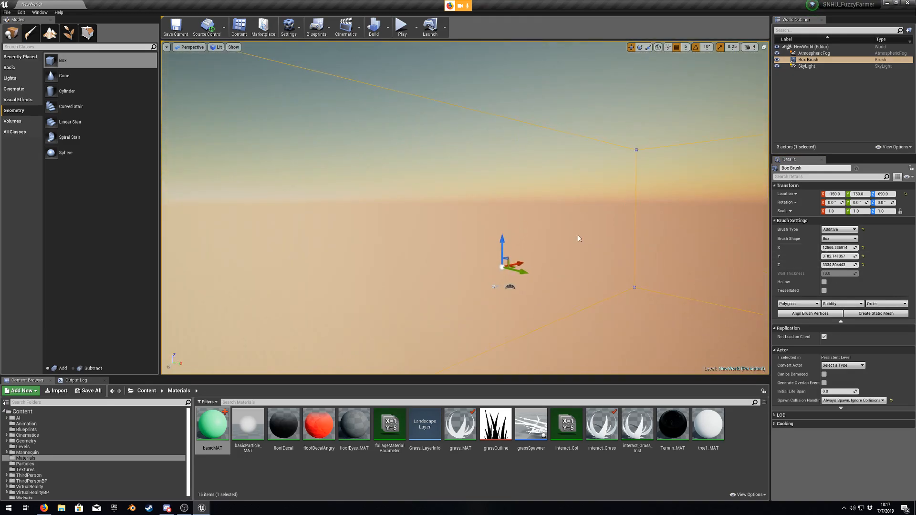
click(824, 282)
right_drag(635, 253, 690, 217)
right_drag(575, 212, 575, 212)
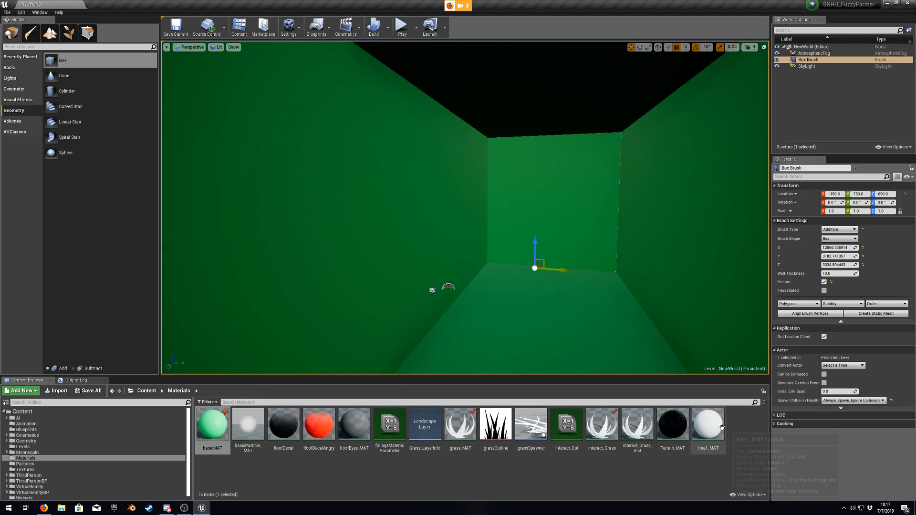
Step: Apply tree1_MAT to one long inner side wall of the hollow box
drag(709, 424, 348, 233)
right_drag(491, 190, 430, 191)
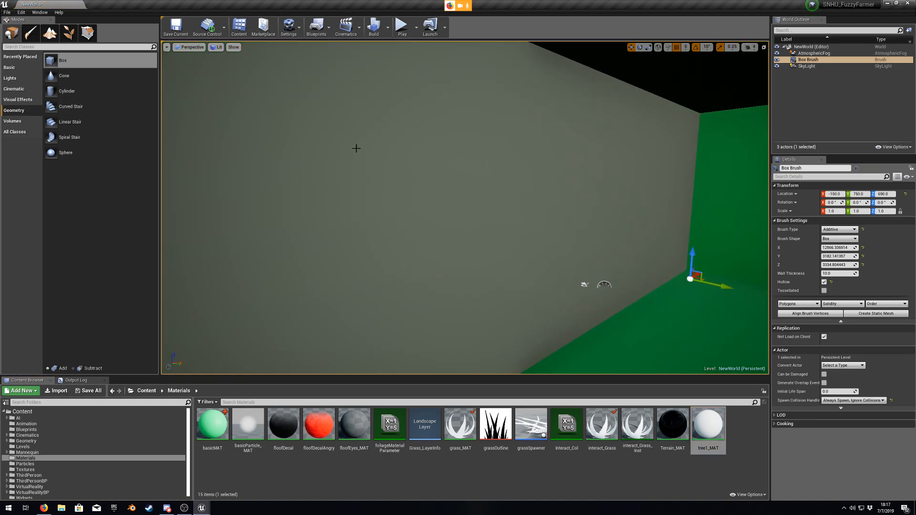
right_drag(606, 214, 639, 215)
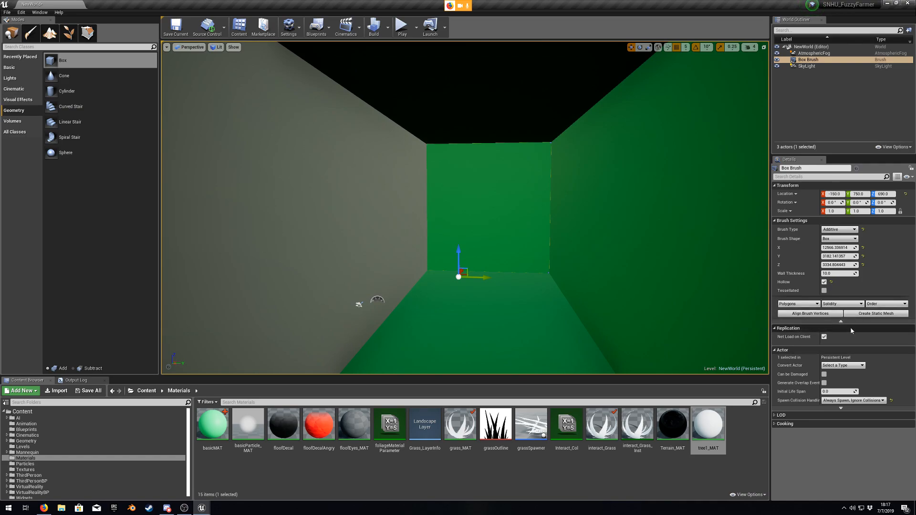
Step: Convert the hollow box brush into a static mesh saved in the Content folder, and show that folder's assets
click(876, 314)
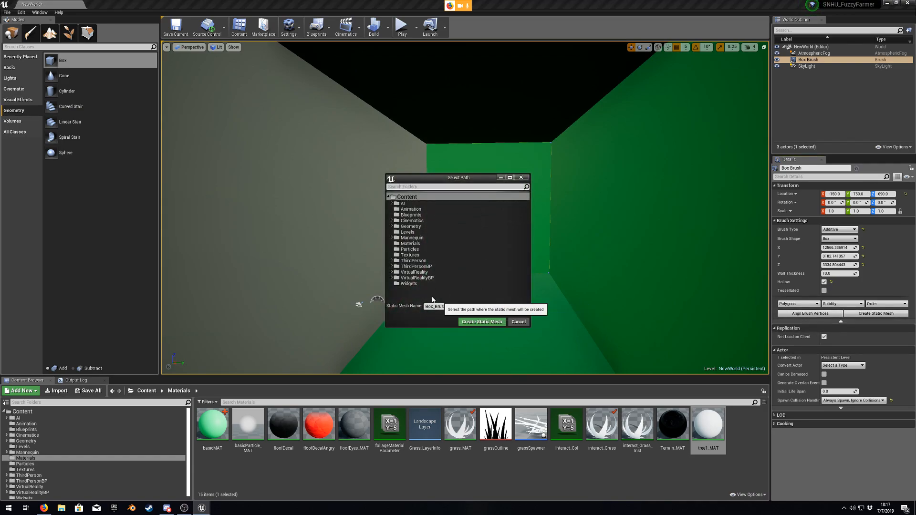
click(478, 325)
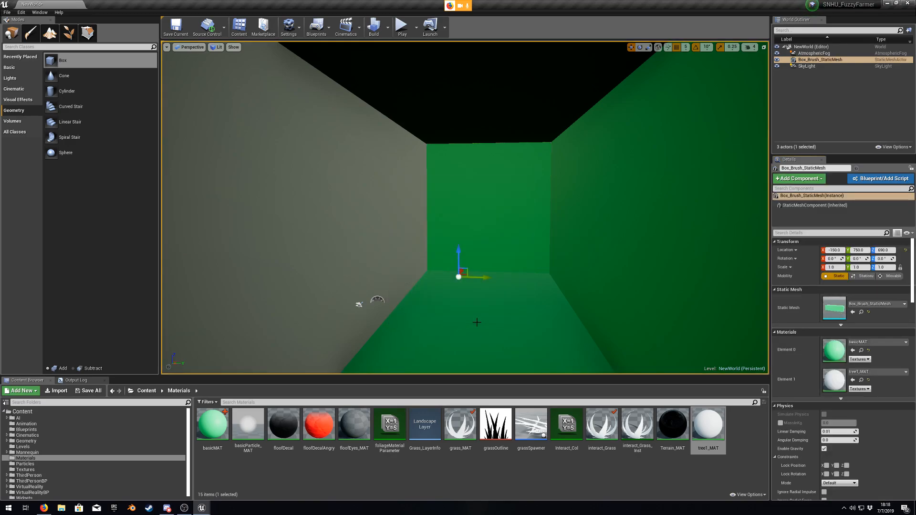
click(35, 412)
Step: Place a second copy of Box_Brush_StaticMesh in the level beside the first one
right_drag(421, 296, 448, 289)
key(s)
key(d)
drag(744, 425, 691, 356)
key(e)
right_drag(597, 240, 598, 282)
key(s)
right_drag(597, 240, 633, 253)
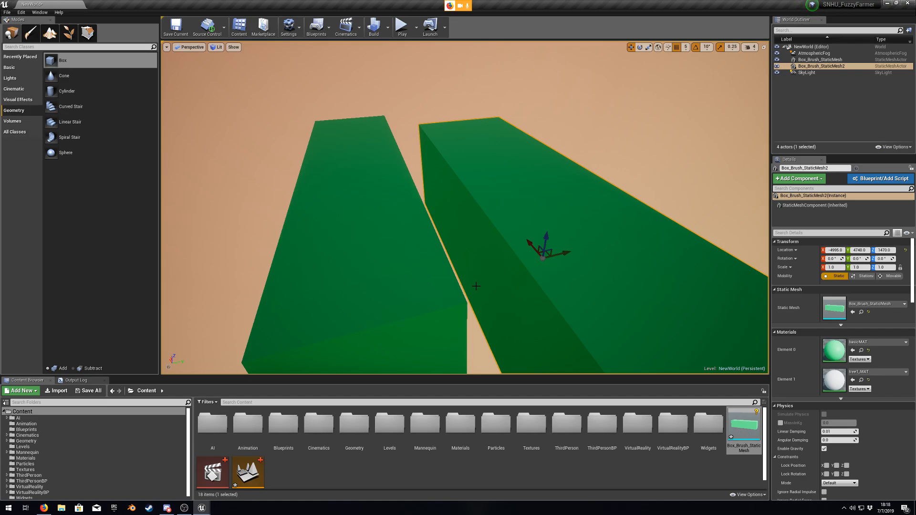
Step: Delete both box static meshes from the level
right_drag(478, 285, 488, 255)
key(Delete)
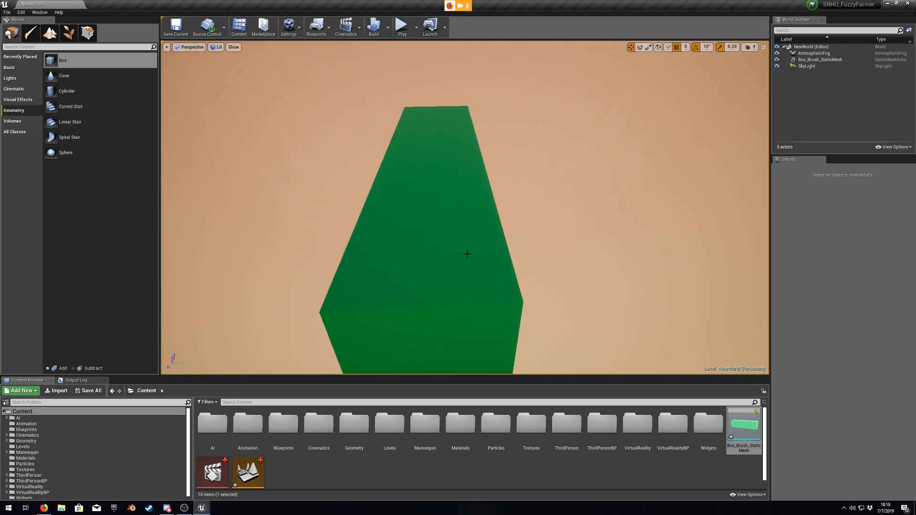
click(467, 254)
key(Delete)
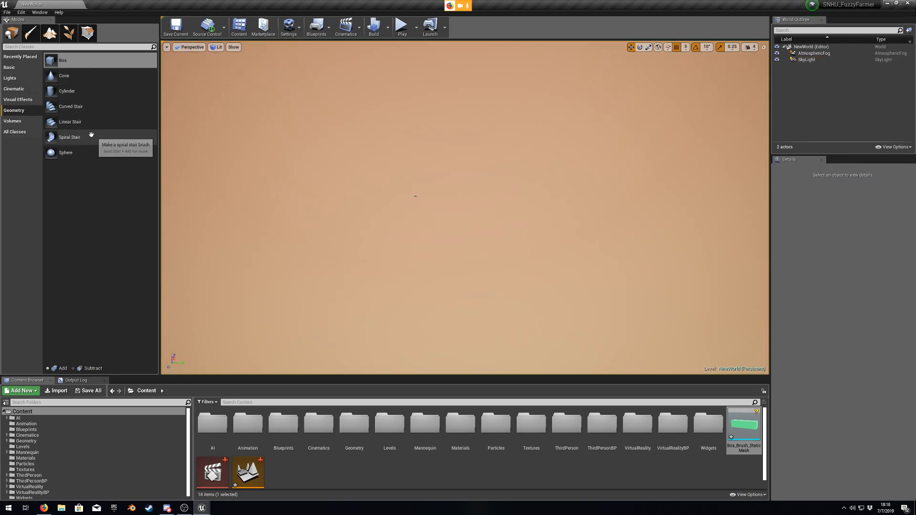
Step: Place an additive Spiral Stair geometry brush in the level and apply basicMAT to the top of one step
mouse_move(78, 136)
mouse_down()
mouse_move(419, 204)
mouse_move(429, 236)
mouse_up()
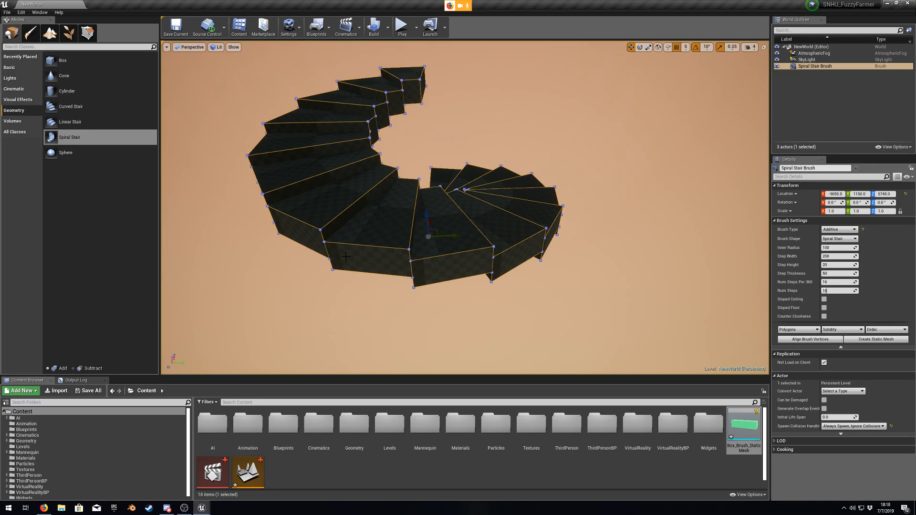
click(77, 459)
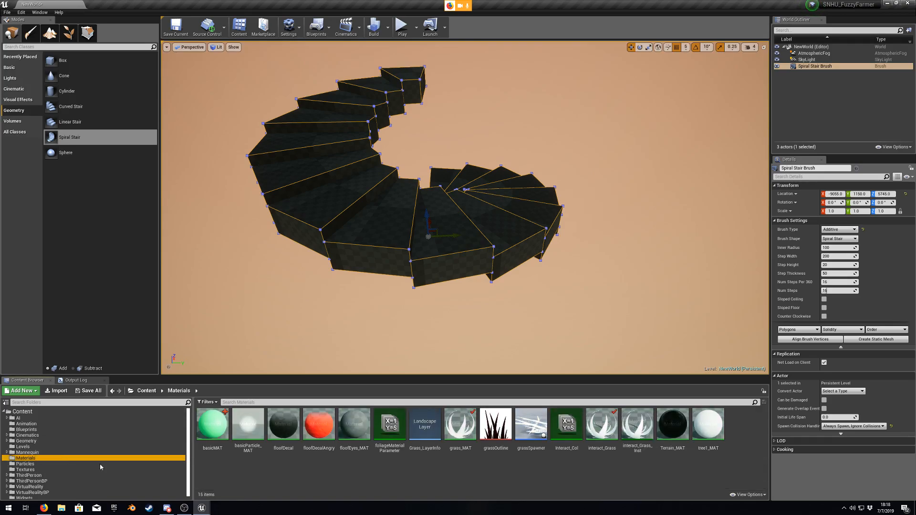
drag(213, 425, 384, 229)
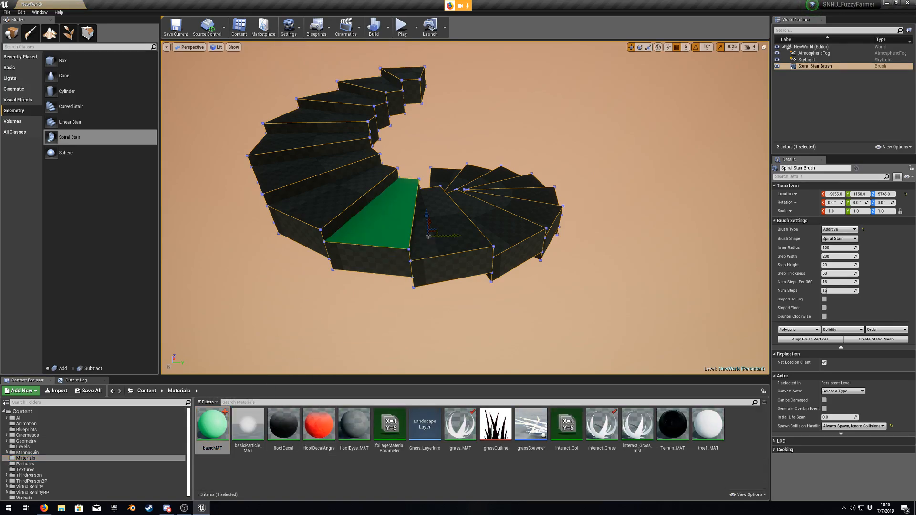
Step: Select all surfaces of the spiral stair and apply tree1_MAT to them
right_click(381, 228)
mouse_move(429, 344)
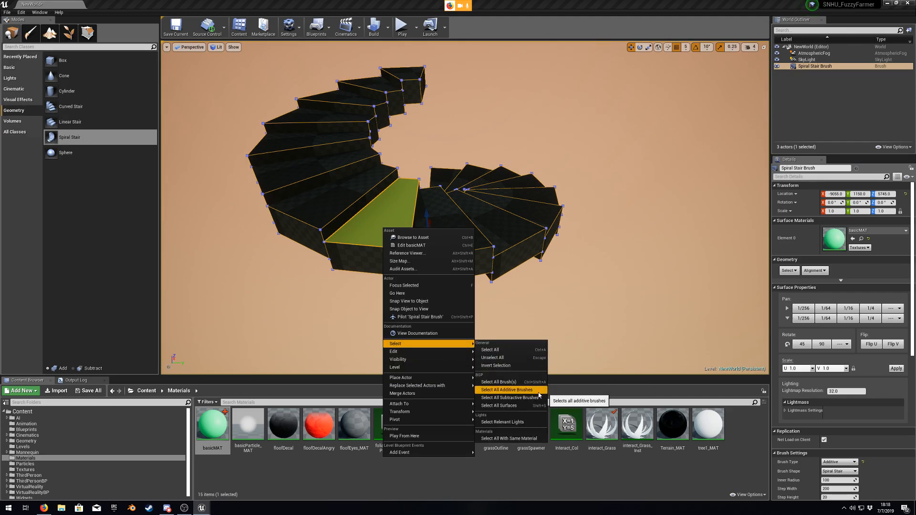
click(538, 409)
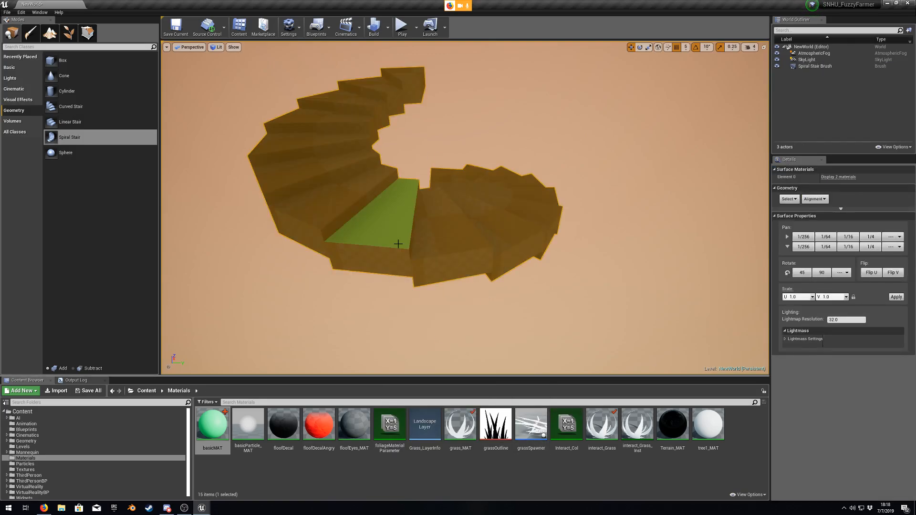
click(414, 225)
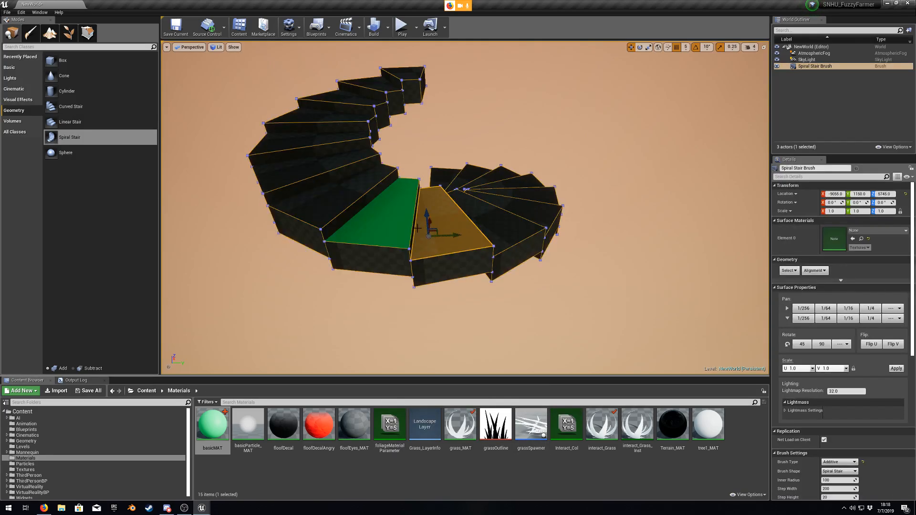
key(shift+s)
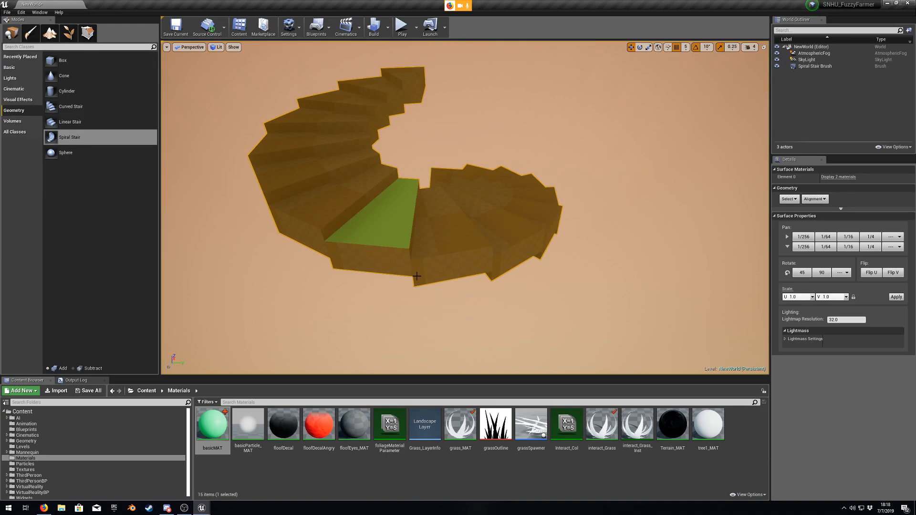
drag(709, 424, 417, 223)
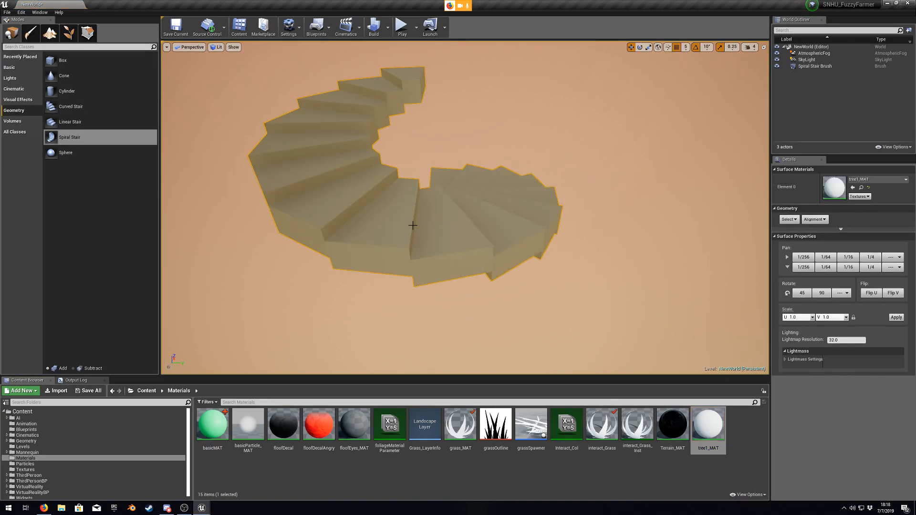
Step: Reselect all surfaces of the spiral stair, and delete the Spiral Stair Brush from the level
key(Escape)
click(473, 265)
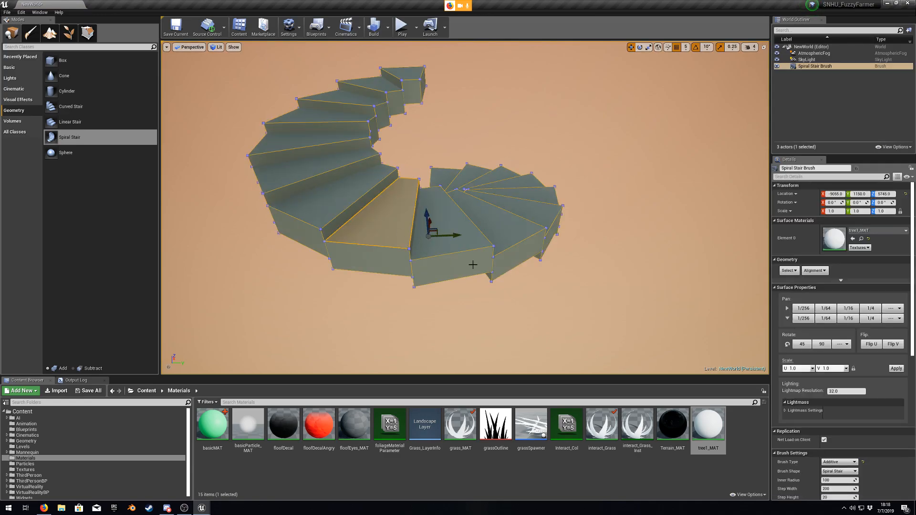
key(shift+s)
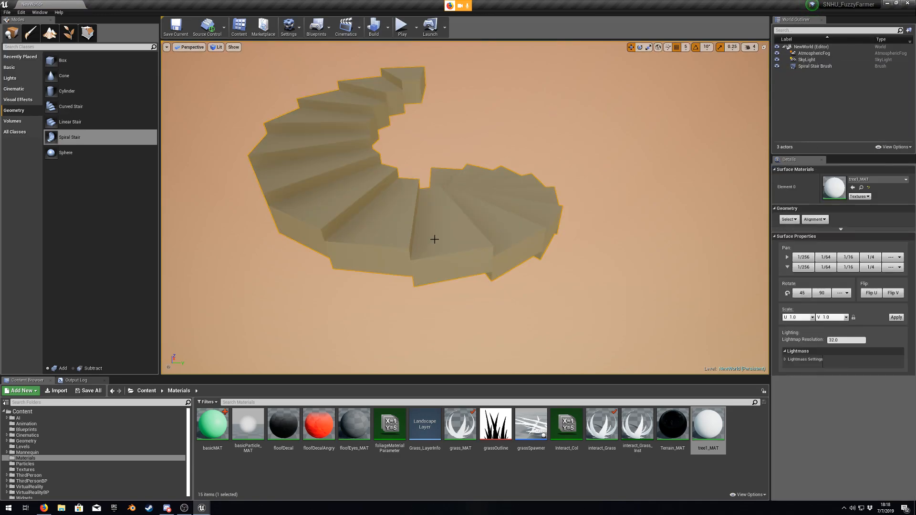
click(825, 66)
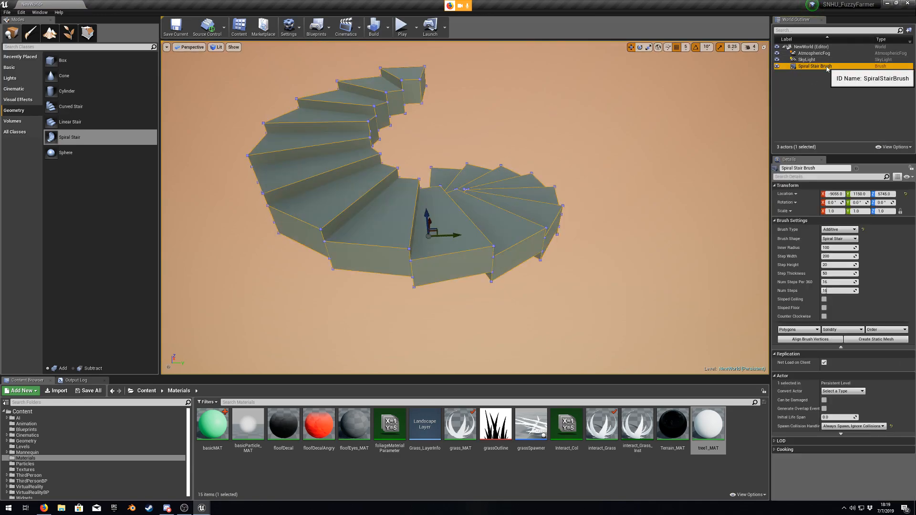
key(Delete)
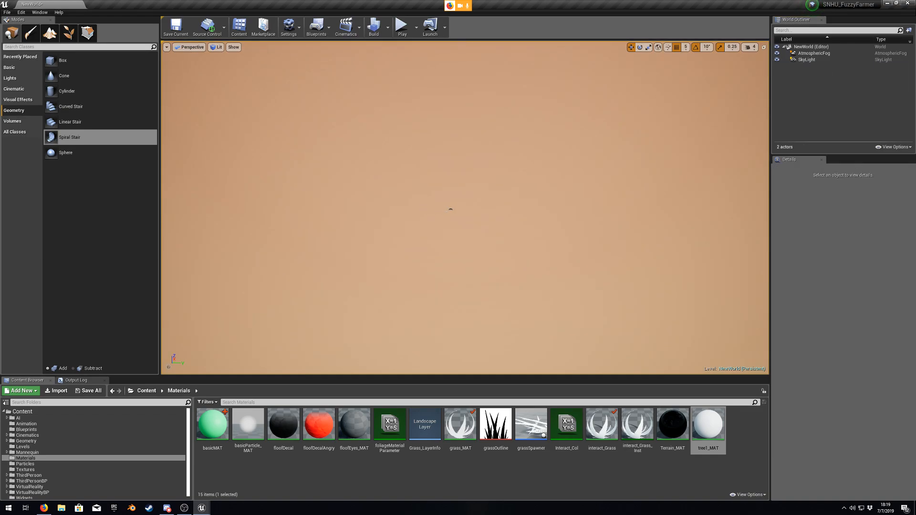
Step: Frame the AtmosphericFog actor, look through the basic actor classes, and pull the view back to show the horizon
click(450, 210)
key(f)
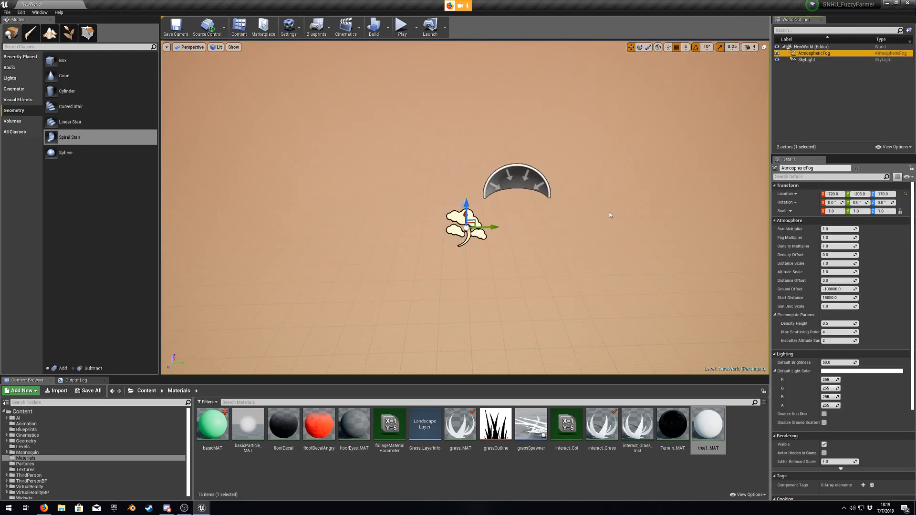
click(428, 190)
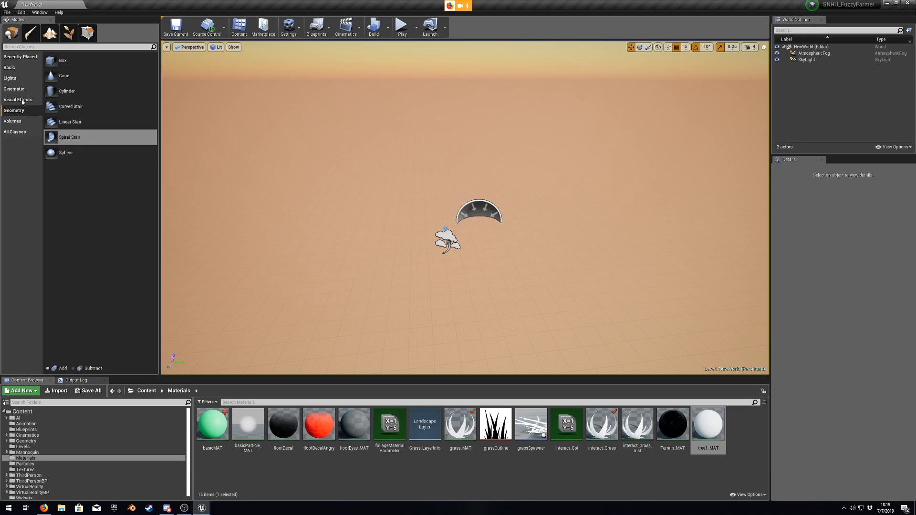
click(10, 68)
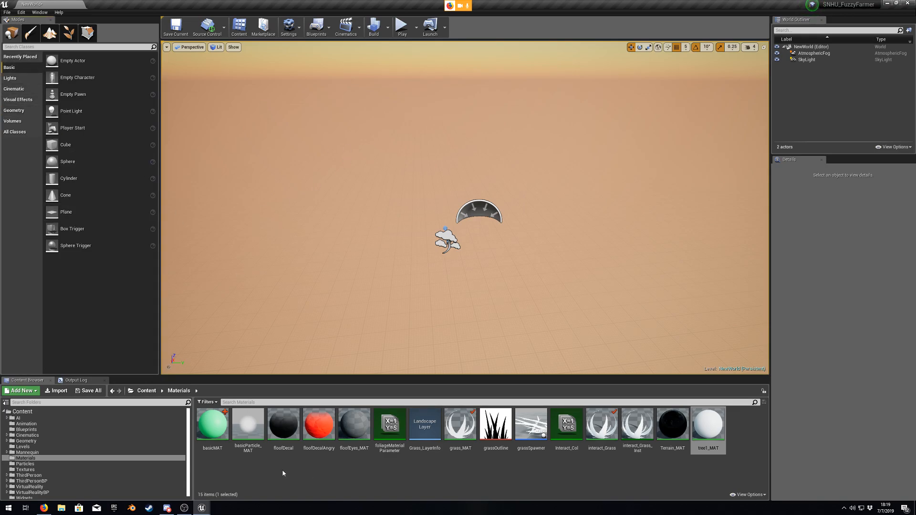
right_drag(308, 268, 400, 210)
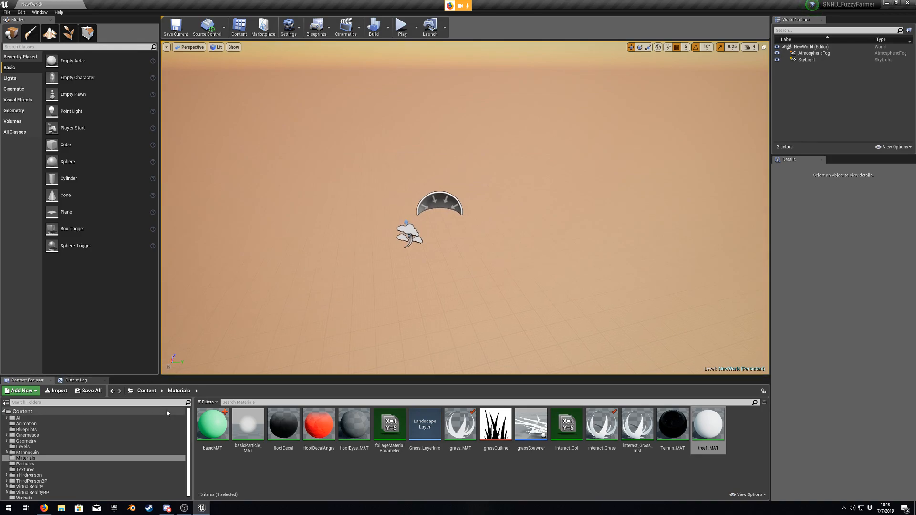
key(s)
right_drag(426, 250, 404, 213)
key(q)
key(e)
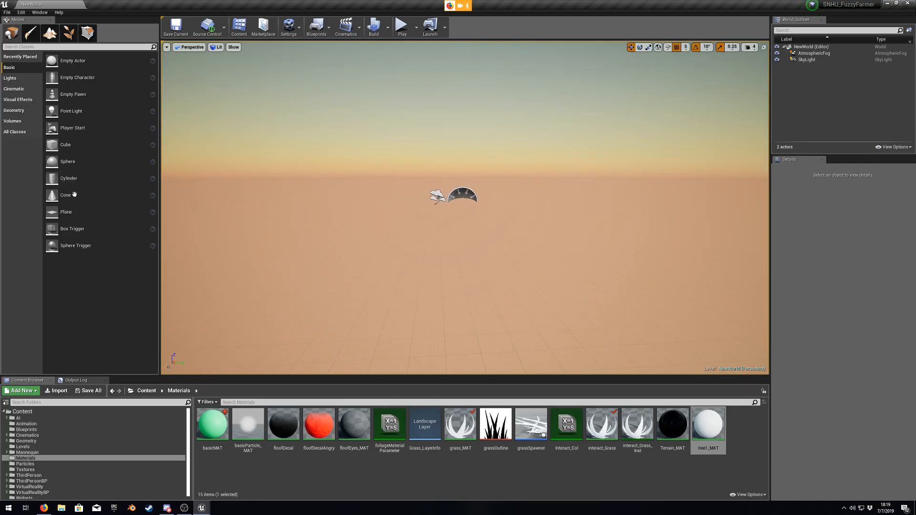
click(16, 110)
mouse_move(62, 60)
mouse_down()
mouse_move(246, 98)
mouse_move(461, 234)
mouse_up()
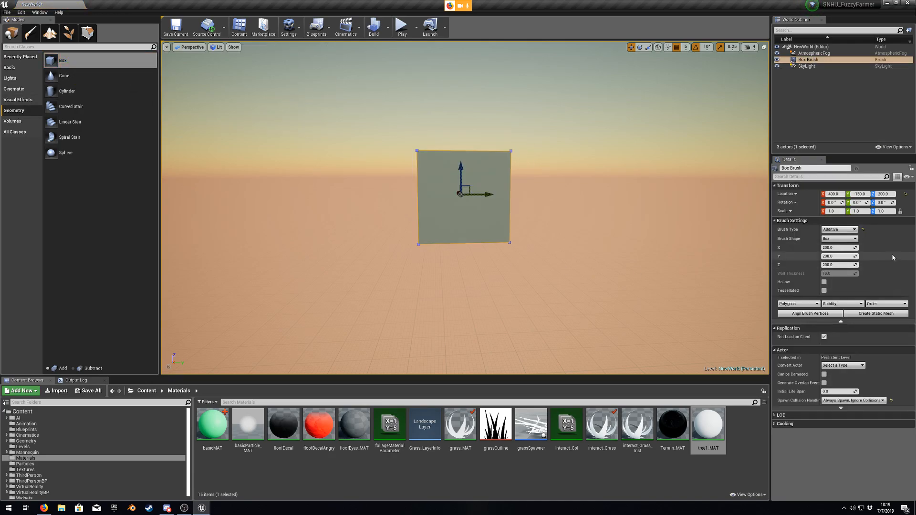
click(836, 247)
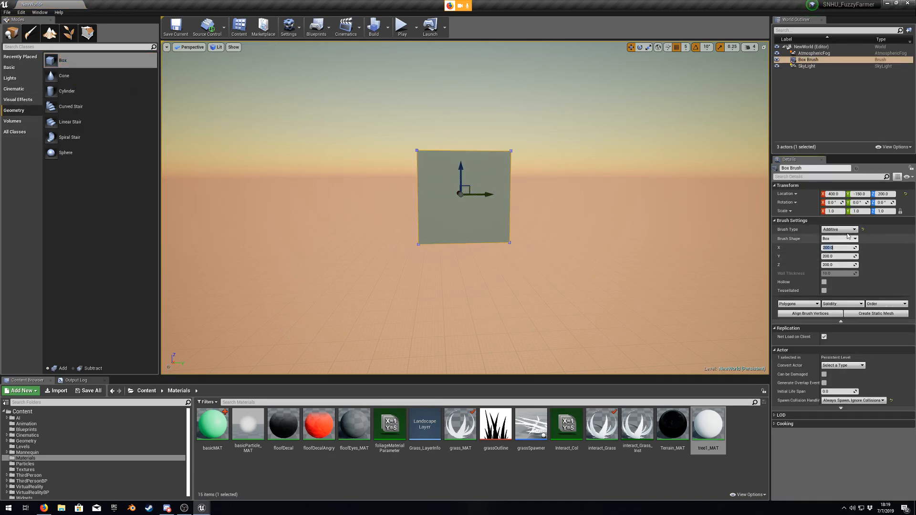
click(482, 210)
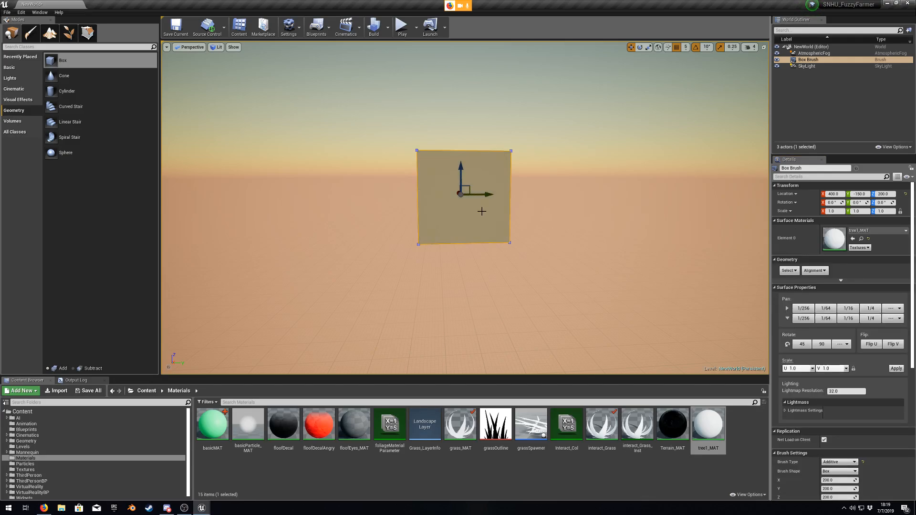
key(Delete)
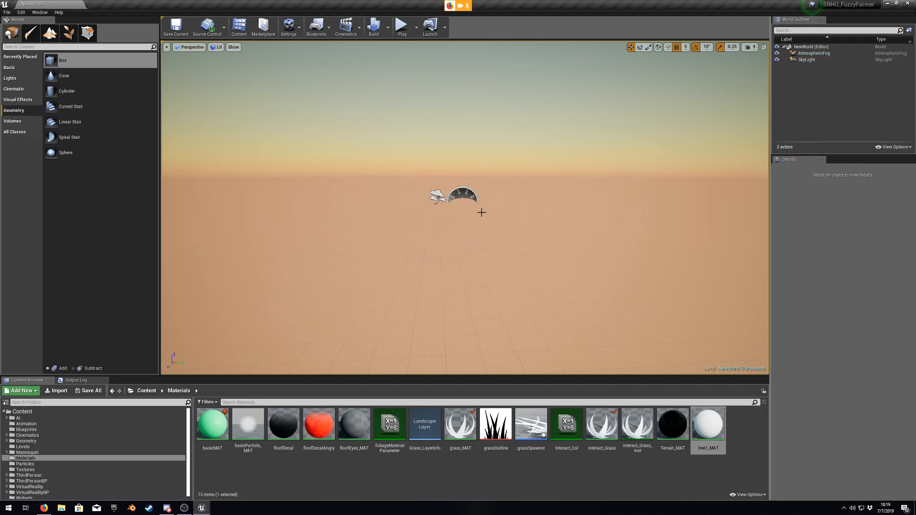
Step: Switch to Landscape mode for creating a new landscape and examine its preview grid around the Sky Light
click(49, 34)
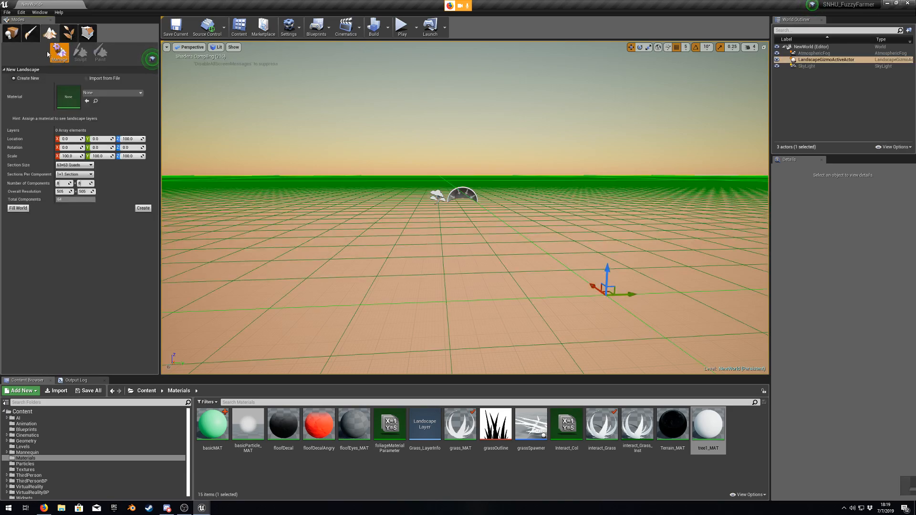
middle_drag(495, 209, 549, 167)
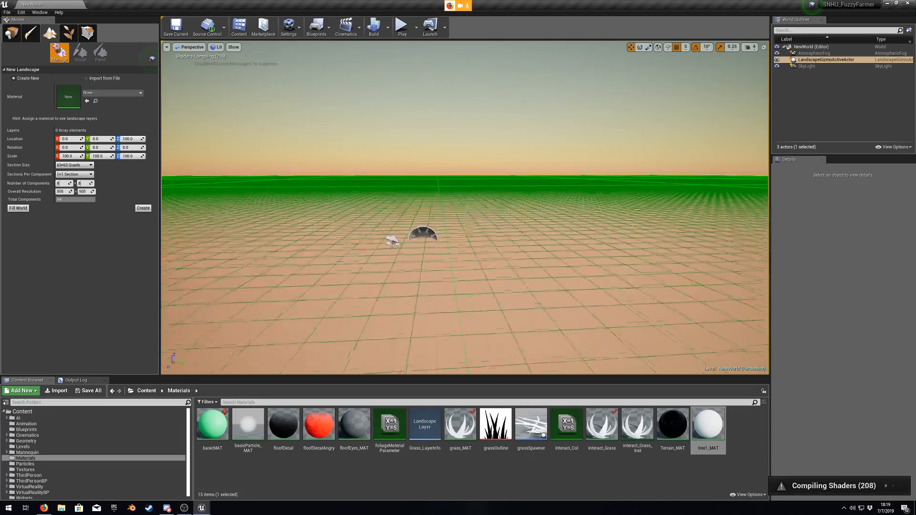
right_drag(495, 208, 485, 228)
key(s)
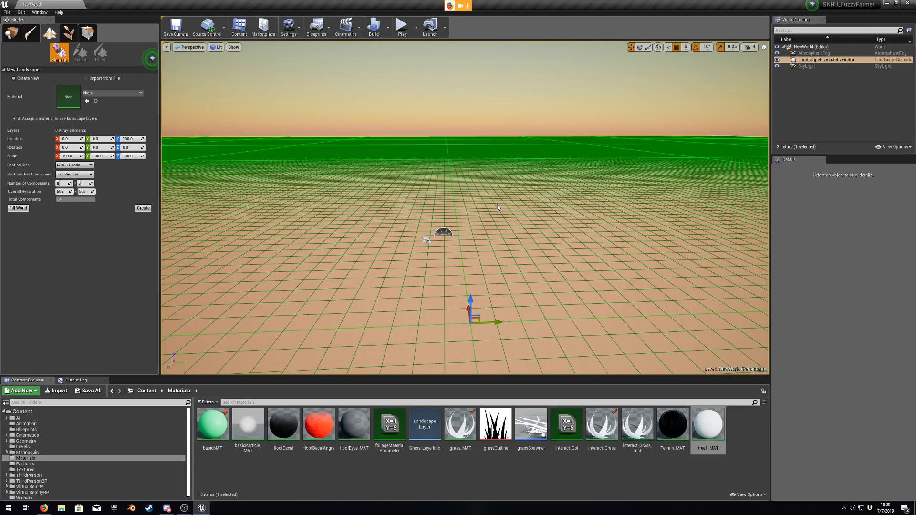
right_drag(495, 190, 492, 192)
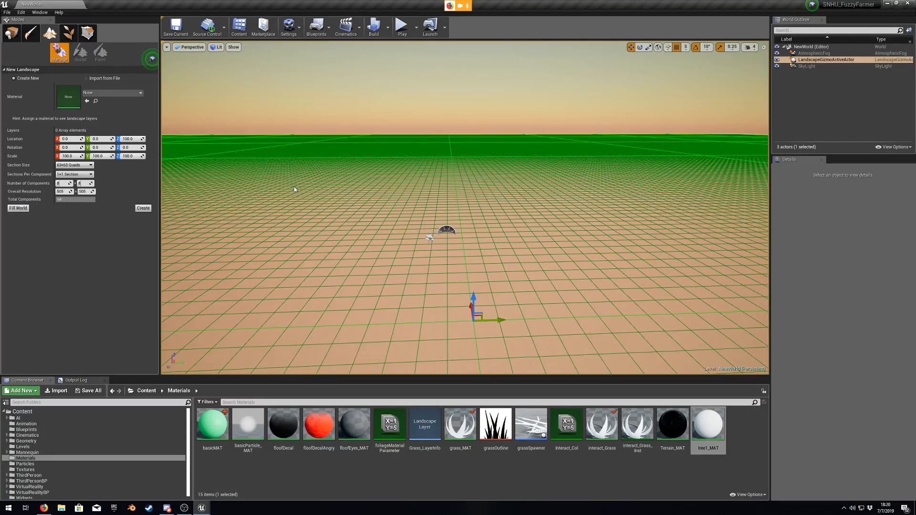
Step: Assign Terrain_MAT as the new landscape's material and create the landscape
right_drag(648, 220, 610, 210)
right_drag(414, 230, 419, 250)
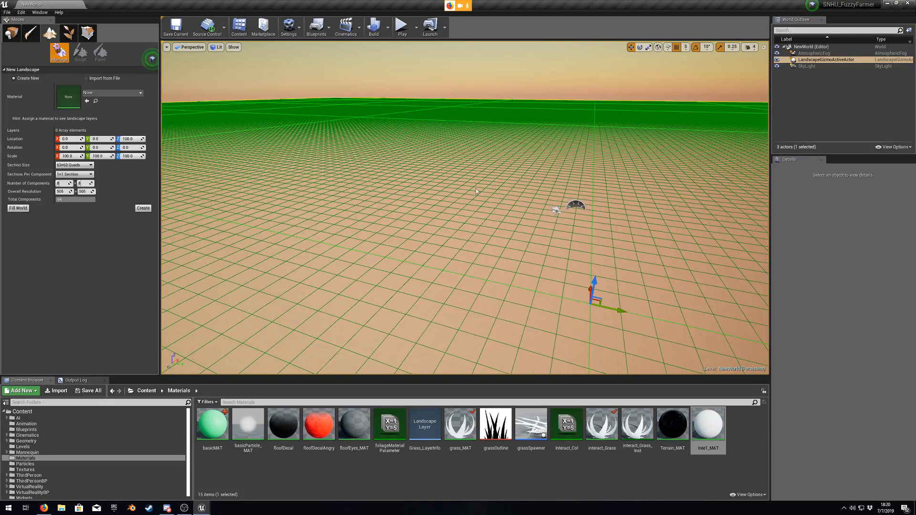
right_drag(394, 244, 420, 241)
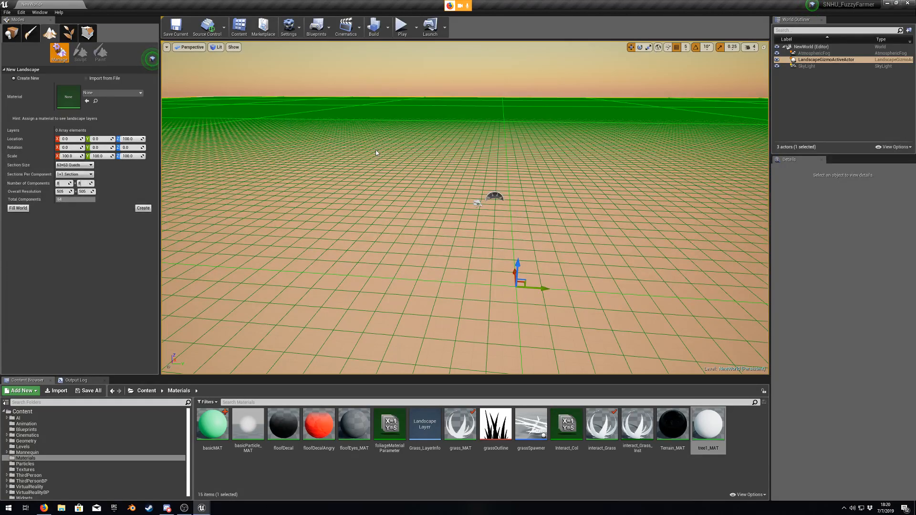
drag(673, 424, 100, 95)
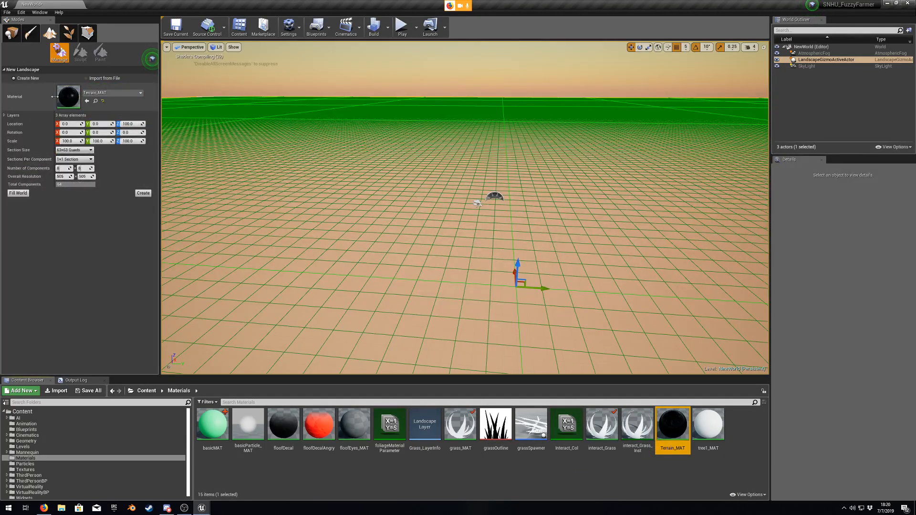
click(142, 193)
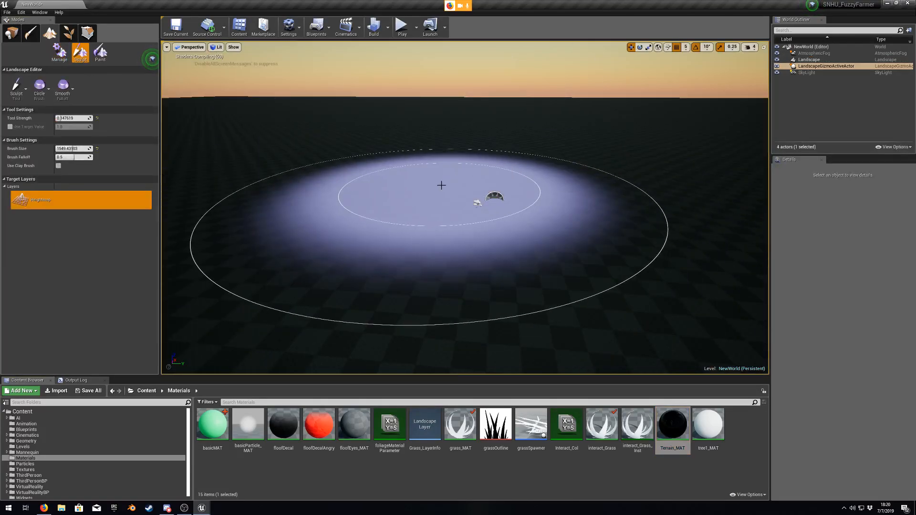
Step: Sculpt raised hills on the landscape around the Sky Light with the Sculpt tool
key(s)
key(e)
mouse_move(325, 217)
right_down()
mouse_move(350, 218)
mouse_move(307, 235)
right_up()
mouse_move(414, 149)
right_down()
mouse_move(451, 118)
mouse_move(448, 127)
right_up()
right_drag(510, 281, 563, 219)
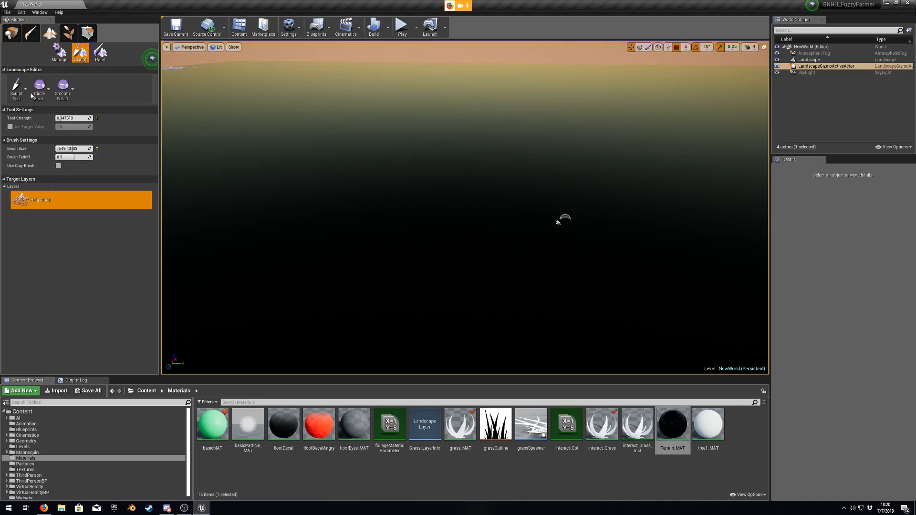
mouse_move(400, 129)
mouse_down()
mouse_move(315, 137)
mouse_move(377, 184)
mouse_move(556, 184)
mouse_move(409, 152)
mouse_move(334, 205)
mouse_move(482, 184)
mouse_up()
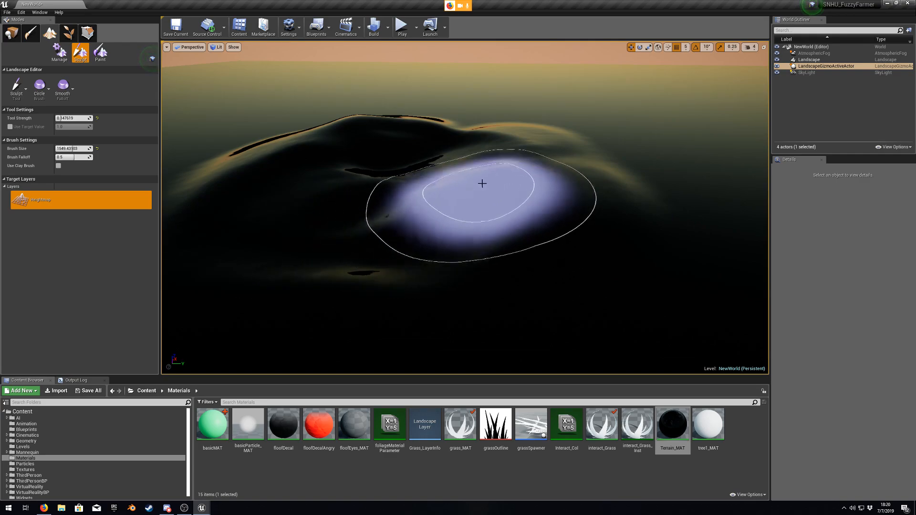
Step: Level the sculpted hills around the Sky Light with the Flatten tool and look across the terrain
click(22, 90)
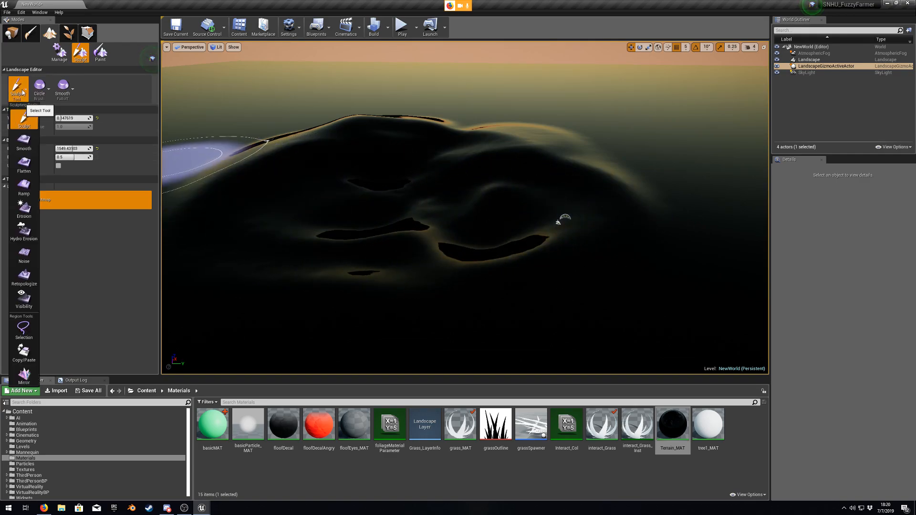
click(24, 164)
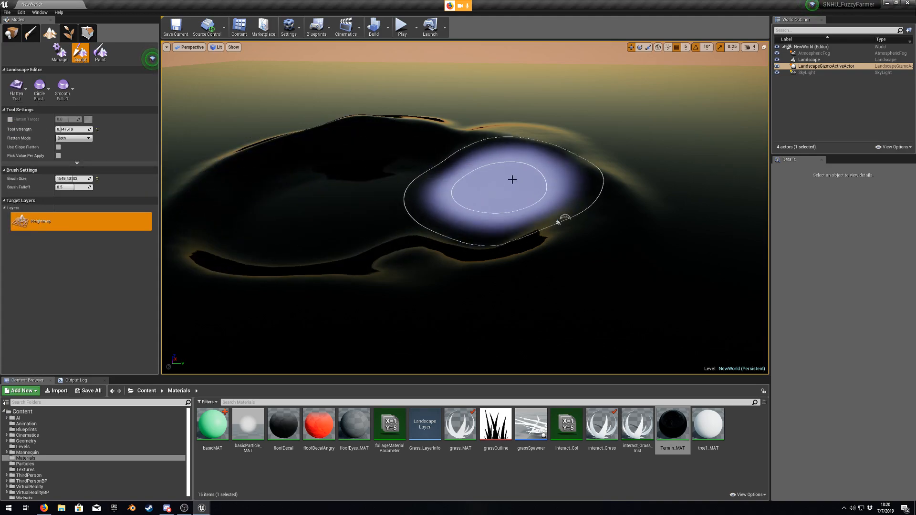
mouse_move(443, 245)
mouse_down()
mouse_move(500, 297)
mouse_move(450, 137)
mouse_move(297, 178)
mouse_move(254, 138)
mouse_move(556, 233)
mouse_move(338, 187)
mouse_up()
mouse_move(338, 187)
right_down()
mouse_move(345, 198)
mouse_move(366, 173)
mouse_move(332, 175)
mouse_move(320, 215)
right_up()
mouse_move(549, 162)
right_down()
mouse_move(553, 129)
mouse_move(623, 107)
mouse_move(608, 95)
mouse_move(552, 113)
right_up()
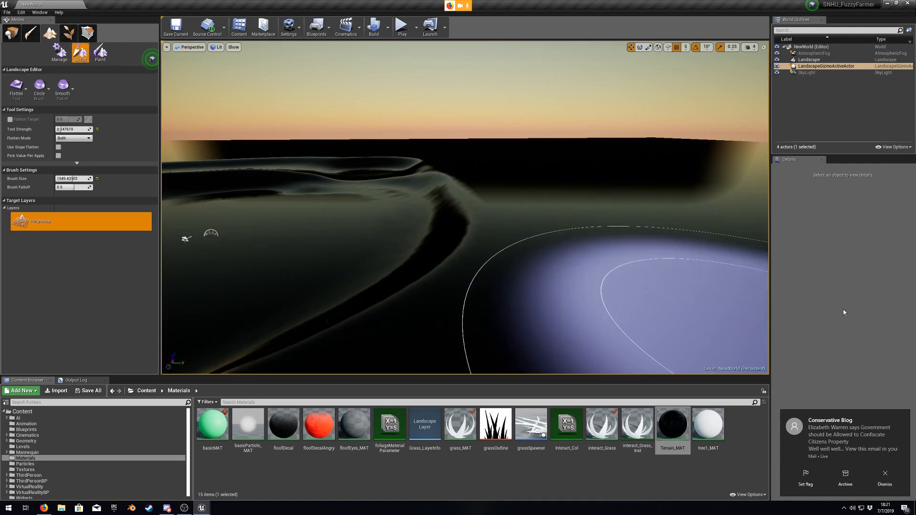
Step: Switch to Foliage mode and open the Geometry folder within the project content
click(68, 32)
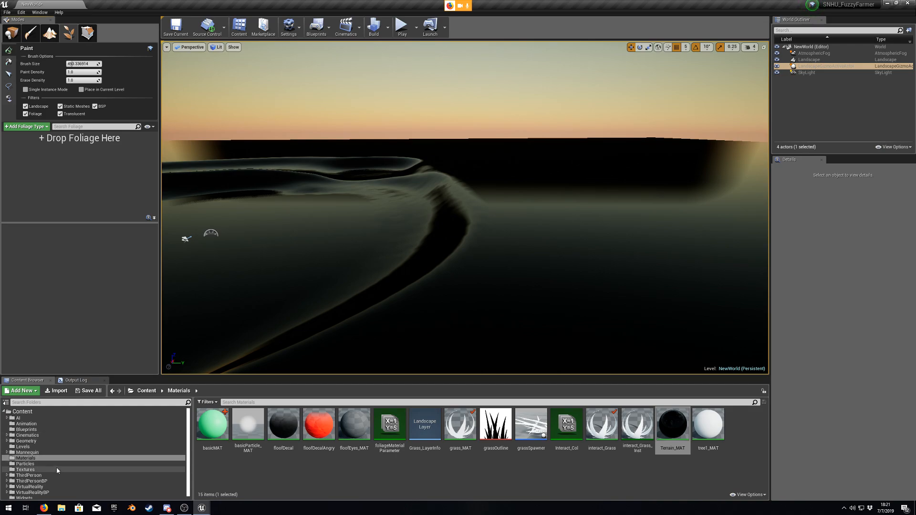
scroll(60, 466, down, 1)
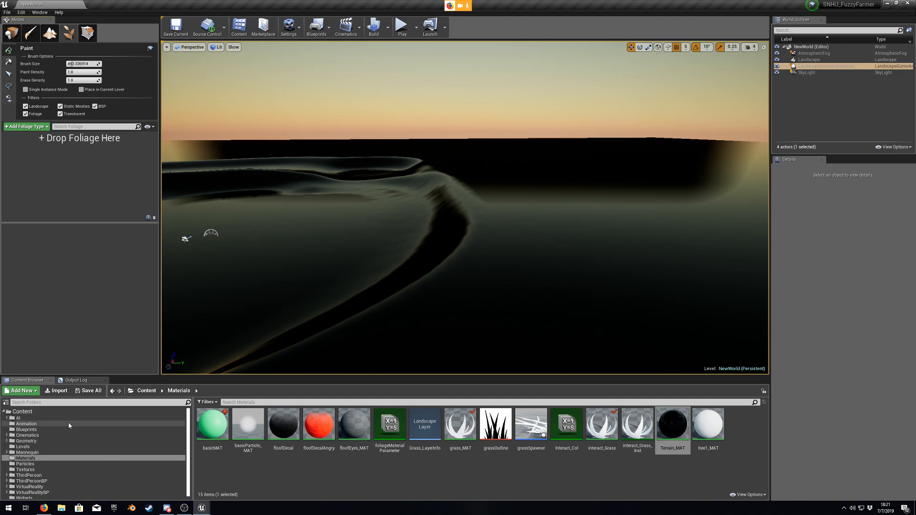
click(28, 412)
scroll(403, 456, down, 2)
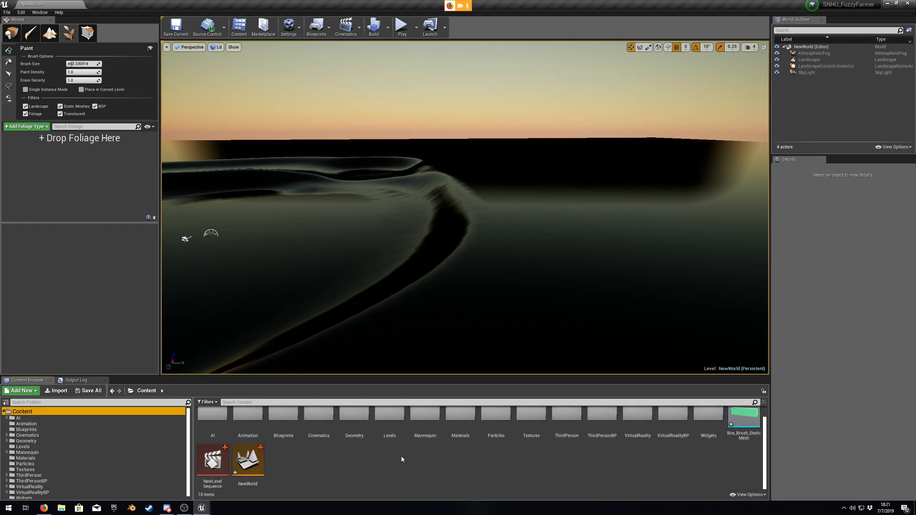
scroll(403, 460, up, 2)
scroll(642, 460, down, 1)
scroll(400, 468, up, 1)
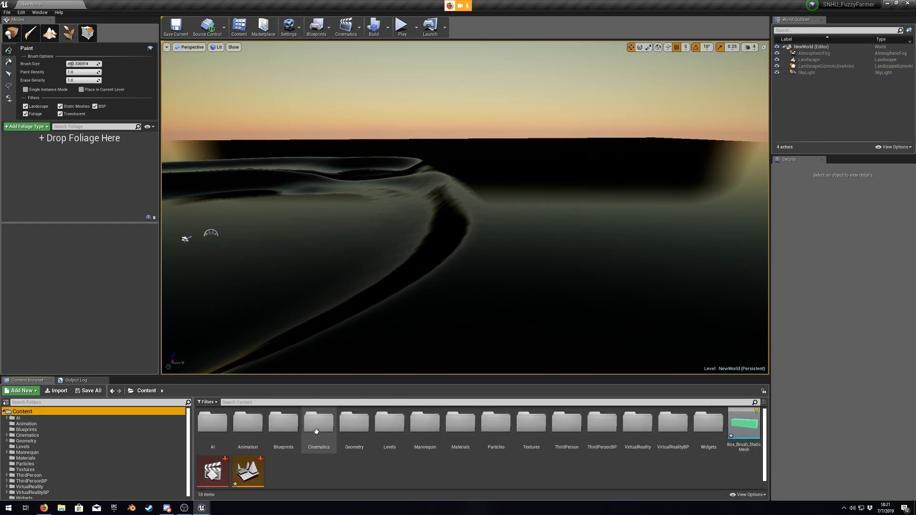
double_click(344, 426)
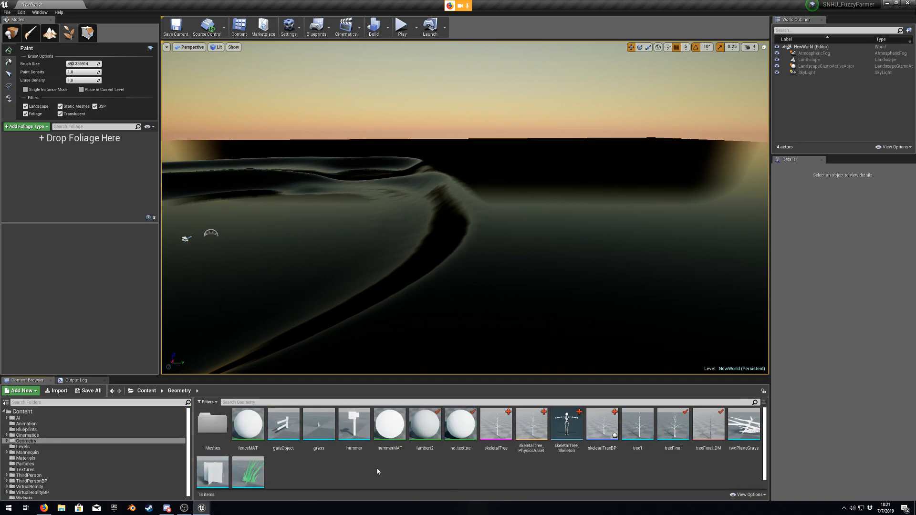
Step: Inspect the twoPlaneGrass1 static mesh from several distances and angles, and return to the level
scroll(380, 471, down, 1)
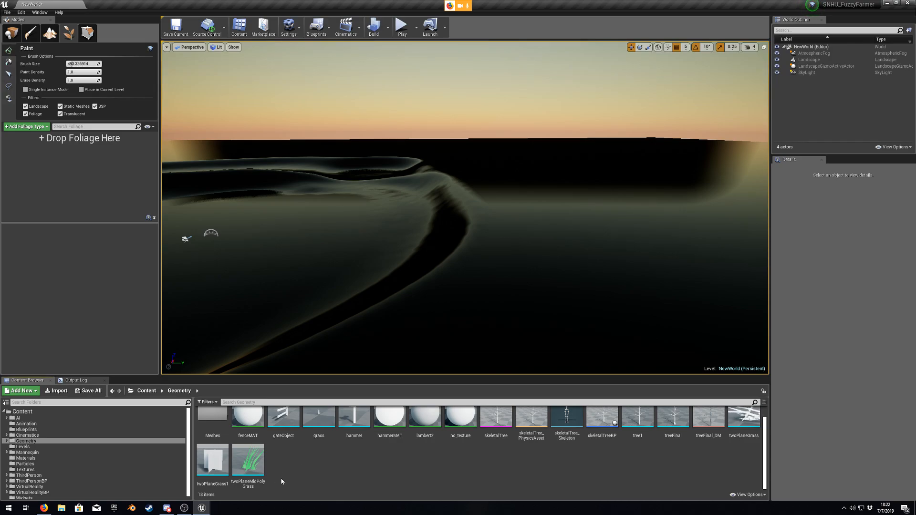
double_click(211, 471)
right_drag(358, 179, 515, 199)
key(w)
key(s)
key(w)
key(w)
key(s)
key(a)
key(d)
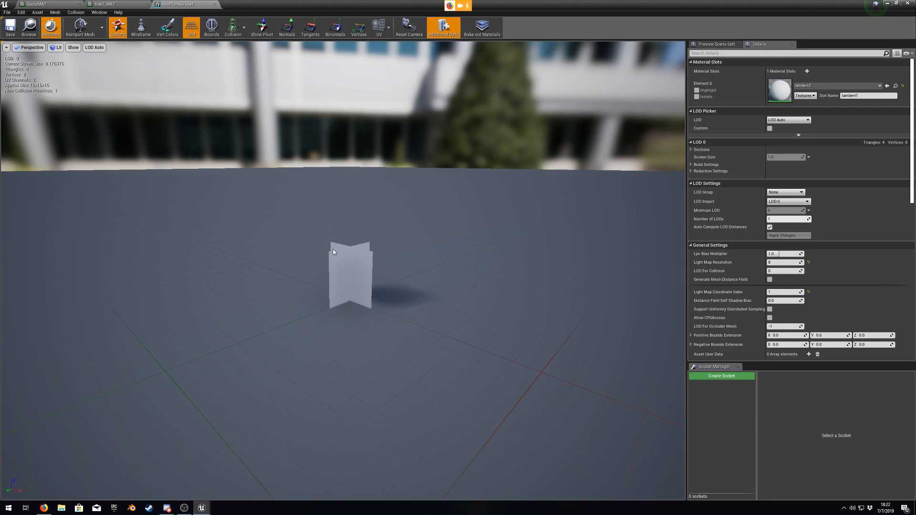
click(215, 4)
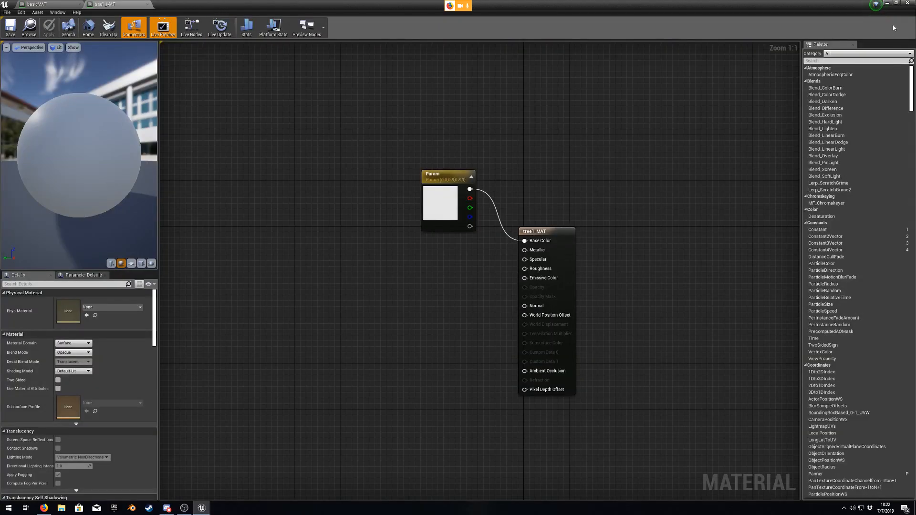
click(888, 3)
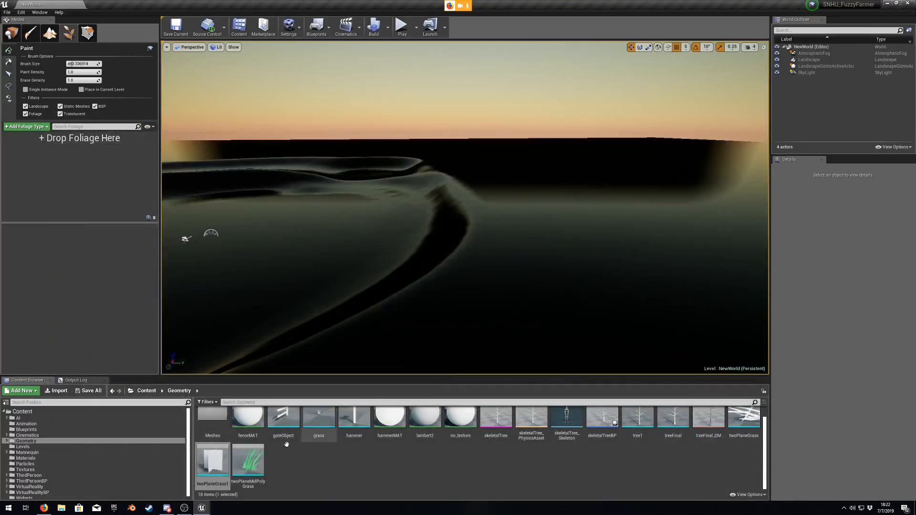
Step: Inspect the twoPlaneMidPolyGrass static mesh up close from several angles, and return to the level
double_click(263, 472)
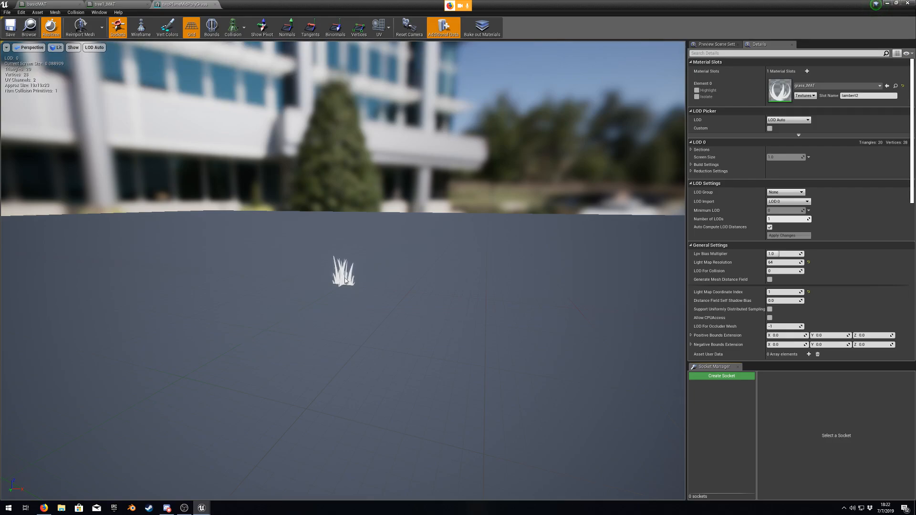
key(d)
right_drag(375, 285, 107, 285)
key(d)
key(d)
mouse_move(353, 272)
right_down()
mouse_move(303, 274)
mouse_move(340, 272)
right_up()
key(d)
key(w)
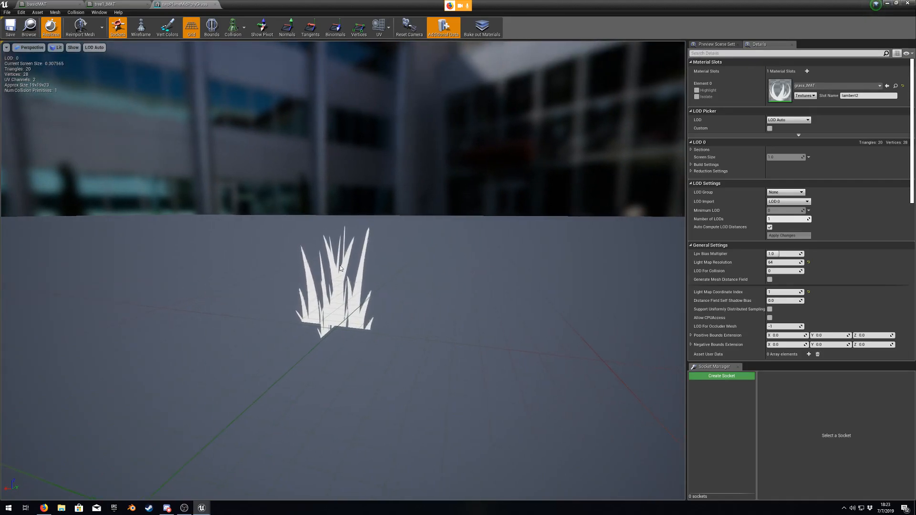
click(217, 4)
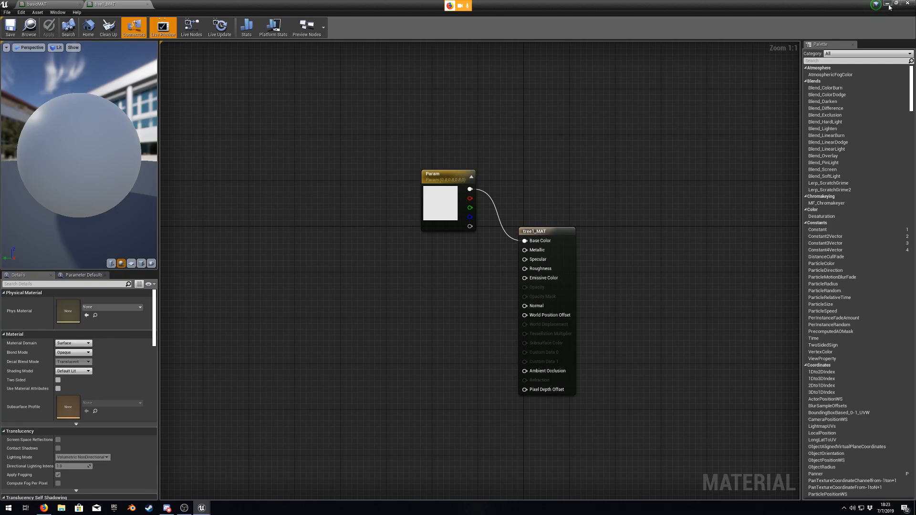
click(888, 4)
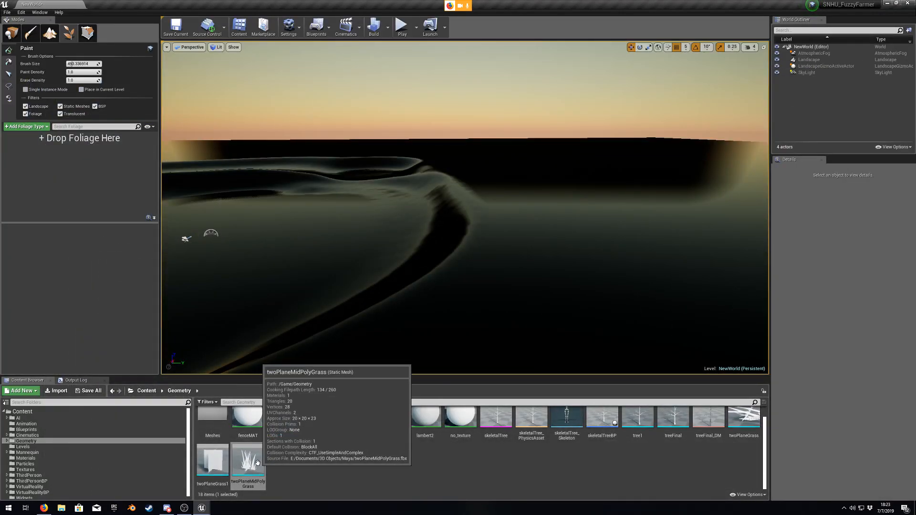
Step: Add the twoPlaneMidPolyGrass and tree1 meshes as foliage types
drag(257, 463, 34, 156)
click(14, 144)
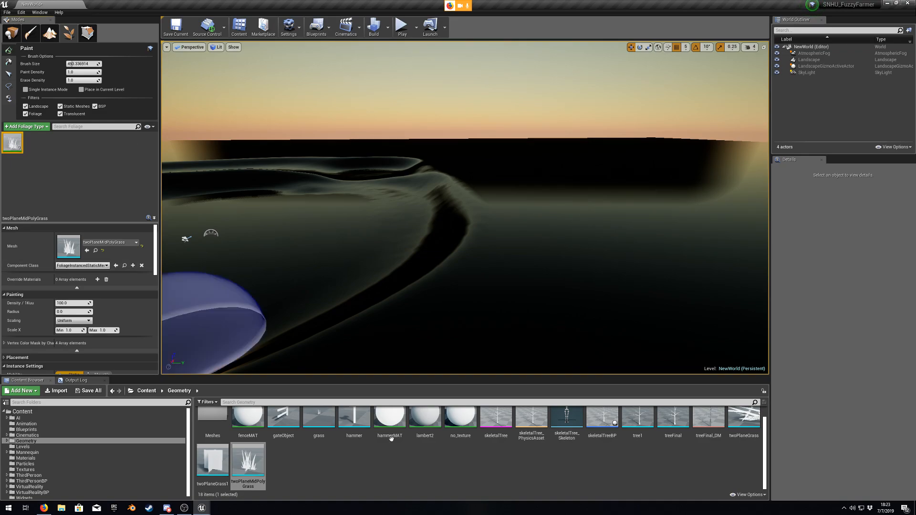
drag(639, 419, 76, 174)
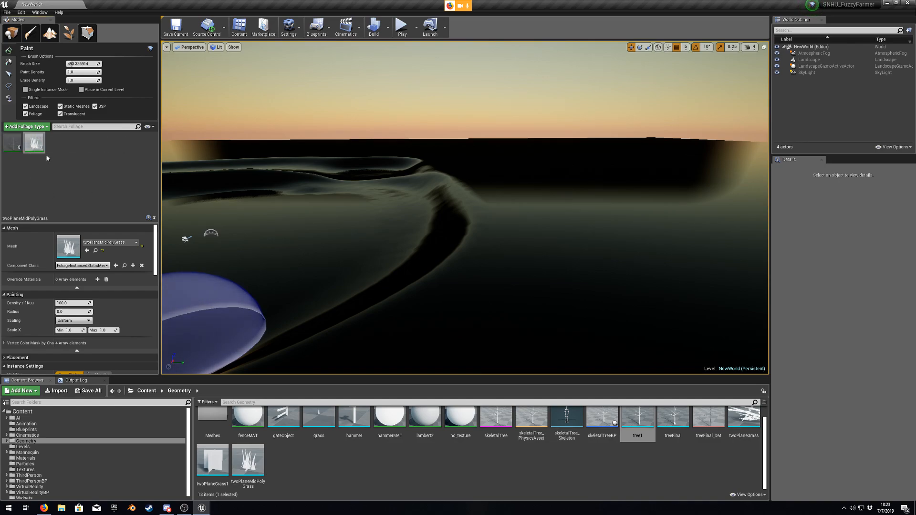
Step: Paint a patch of twoPlaneMidPolyGrass on the landscape beside the dark groove and erase part of it
mouse_move(549, 239)
mouse_down()
mouse_move(535, 314)
mouse_move(548, 256)
mouse_move(528, 293)
mouse_move(544, 286)
mouse_move(547, 224)
mouse_up()
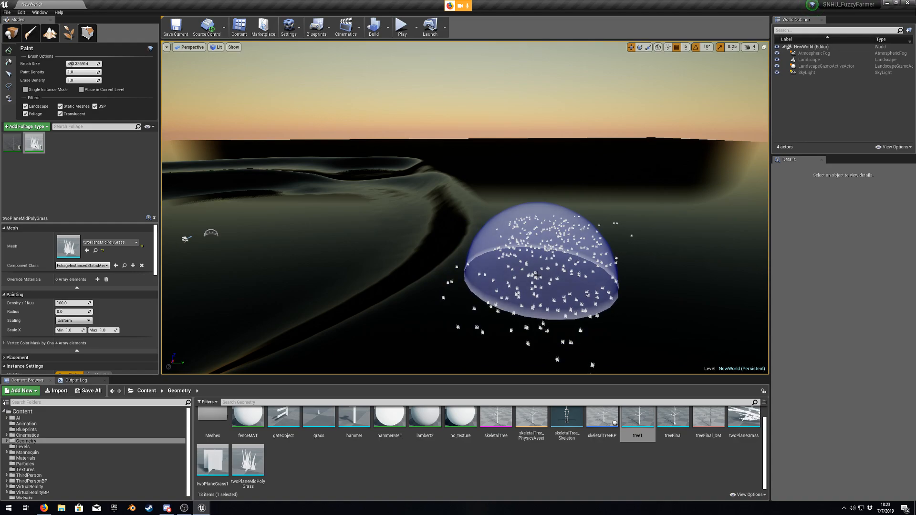
mouse_move(550, 280)
shift+mouse_down()
mouse_move(553, 225)
mouse_move(491, 307)
mouse_move(536, 217)
mouse_move(585, 259)
shift+mouse_up()
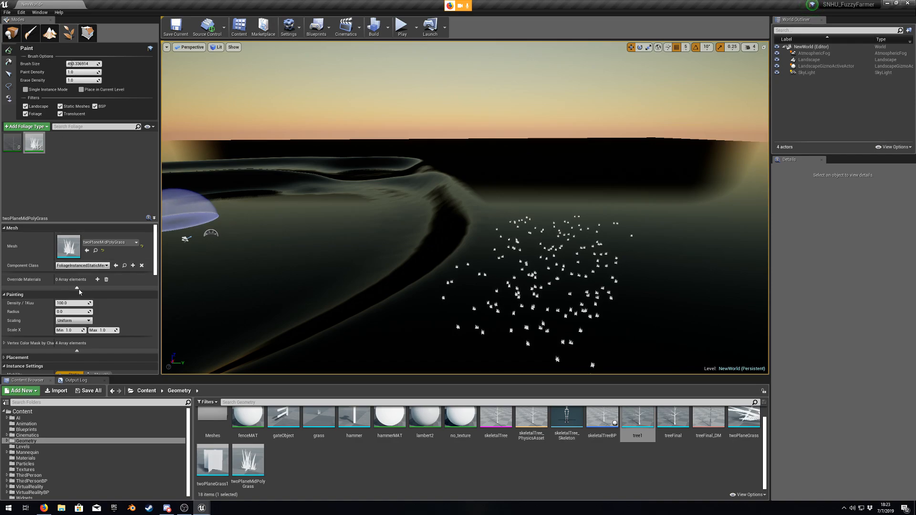
Step: Repaint the grass patch with its density raised to about 1243, and paint a second patch beyond it with density 10000
scroll(63, 295, down, 3)
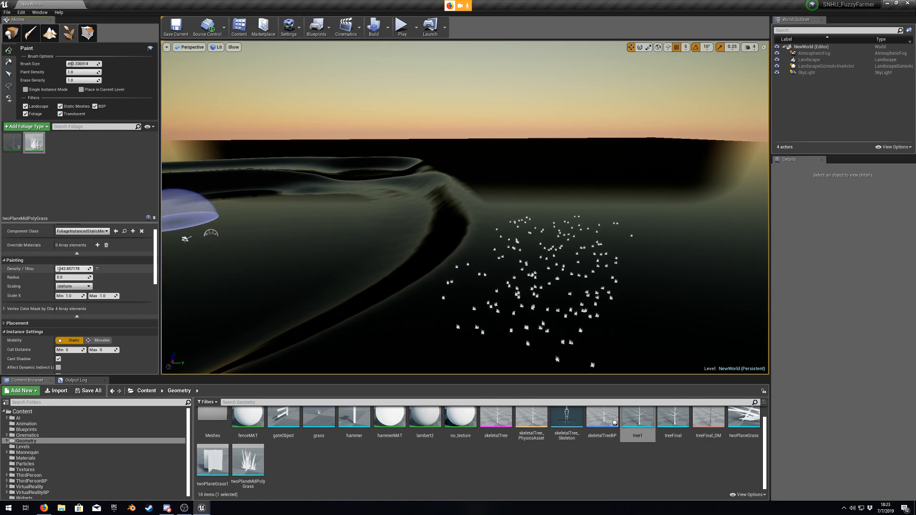
mouse_move(524, 280)
mouse_down()
mouse_move(528, 286)
mouse_move(491, 307)
mouse_move(306, 289)
mouse_up()
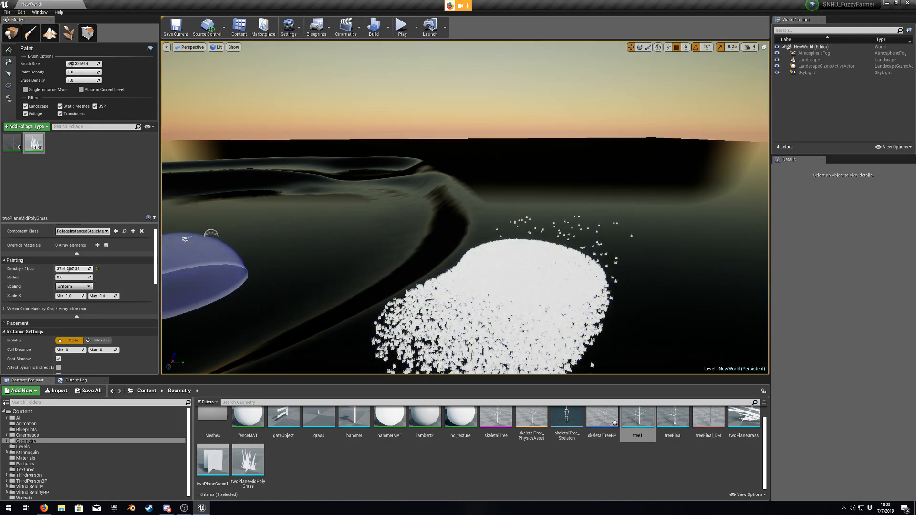
mouse_move(645, 220)
right_down()
mouse_move(654, 232)
mouse_move(701, 238)
right_up()
mouse_move(565, 245)
mouse_down()
mouse_move(632, 279)
mouse_move(542, 229)
mouse_move(506, 224)
mouse_move(597, 258)
mouse_move(619, 239)
mouse_move(657, 236)
mouse_up()
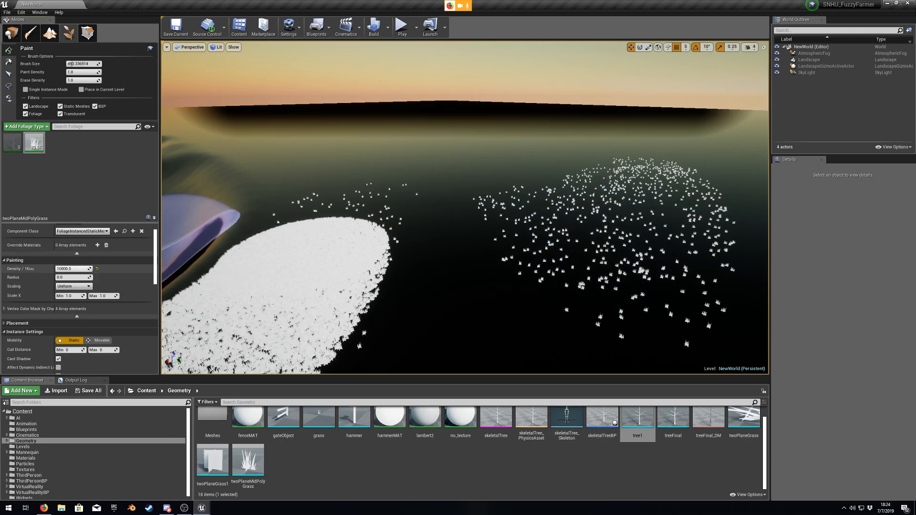
shift+click(320, 276)
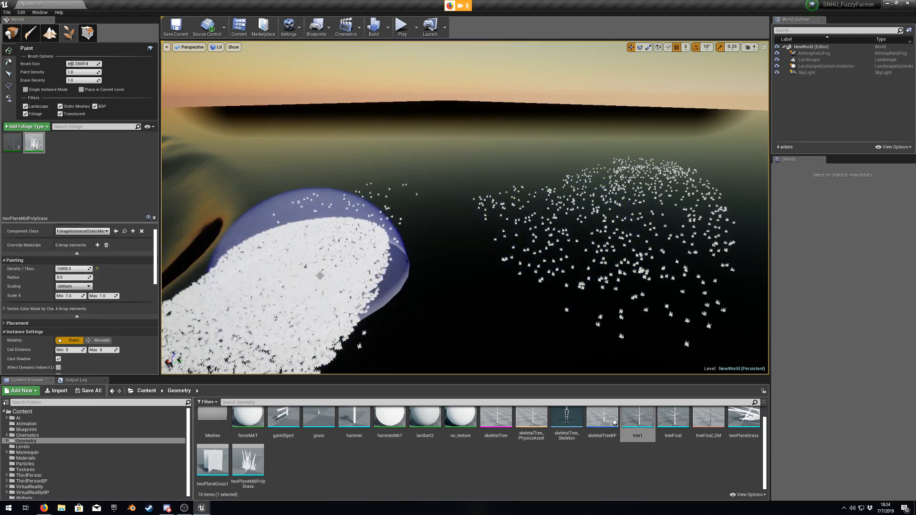
Step: Examine both grass patches from above and look through the grass type's instance settings down to its collision presets
right_drag(307, 276, 304, 295)
right_drag(83, 155, 7, 85)
key(s)
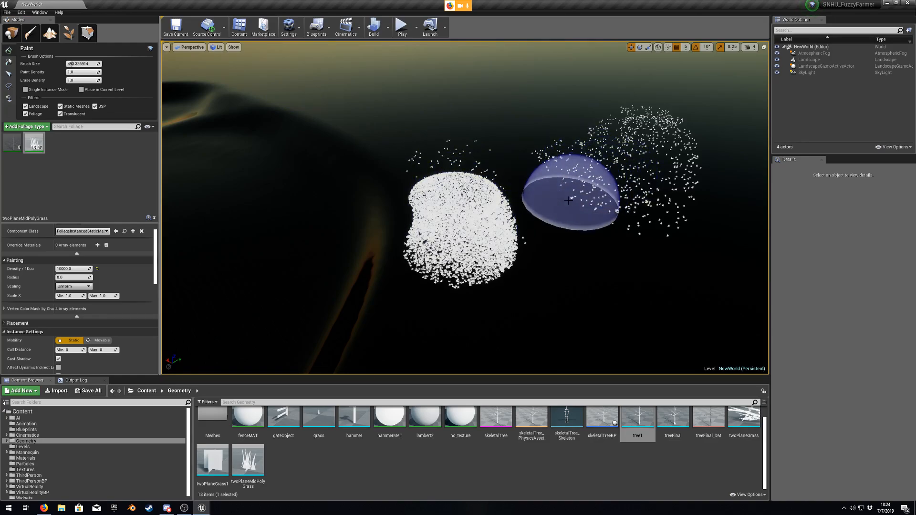
right_drag(510, 313, 508, 296)
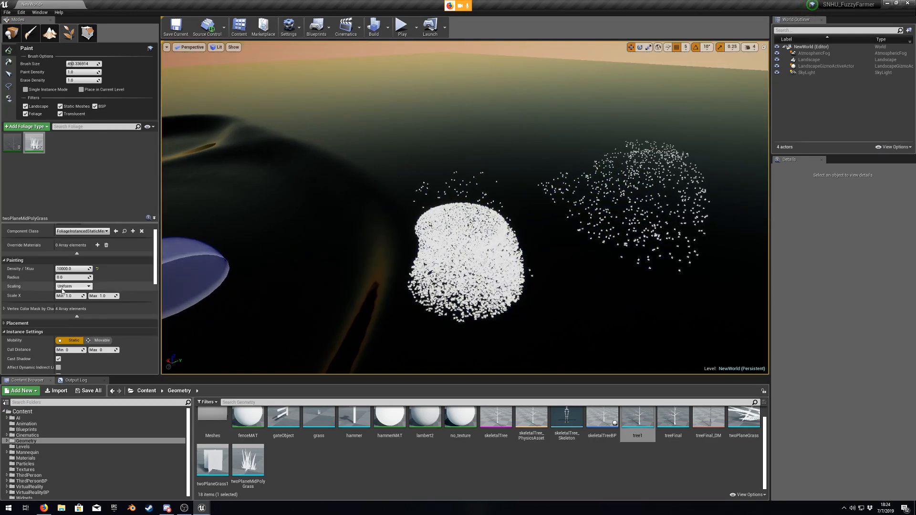
scroll(107, 267, down, 5)
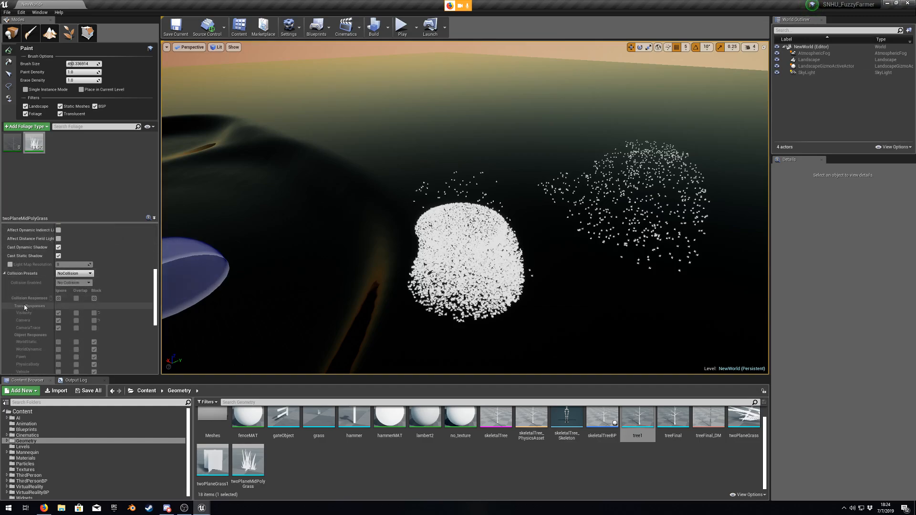
mouse_move(449, 267)
right_down()
mouse_move(485, 260)
mouse_move(476, 268)
right_up()
key(w)
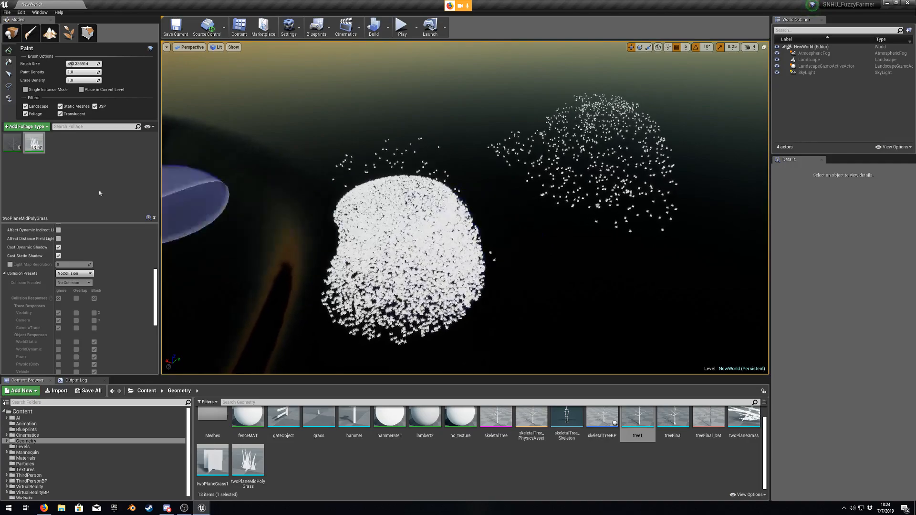
scroll(112, 284, up, 3)
scroll(112, 285, down, 3)
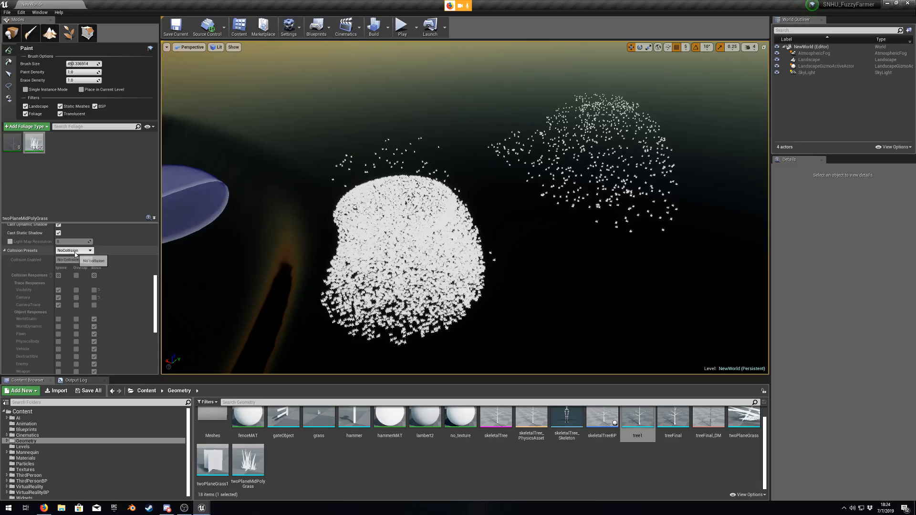
Step: Examine the dense grass patch beside the dark groove up close and from above
right_drag(363, 276, 291, 273)
key(w)
key(w)
mouse_move(388, 229)
right_down()
mouse_move(367, 228)
mouse_move(388, 229)
right_up()
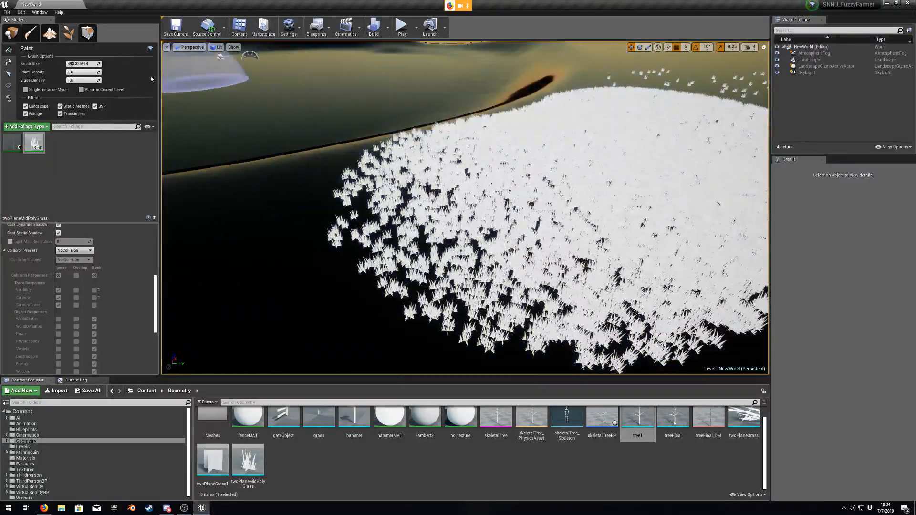
mouse_move(448, 101)
right_down()
mouse_move(501, 76)
mouse_move(501, 90)
mouse_move(426, 90)
mouse_move(461, 94)
right_up()
key(w)
mouse_move(399, 102)
right_down()
mouse_move(389, 110)
mouse_move(365, 97)
mouse_move(407, 150)
mouse_move(417, 196)
right_up()
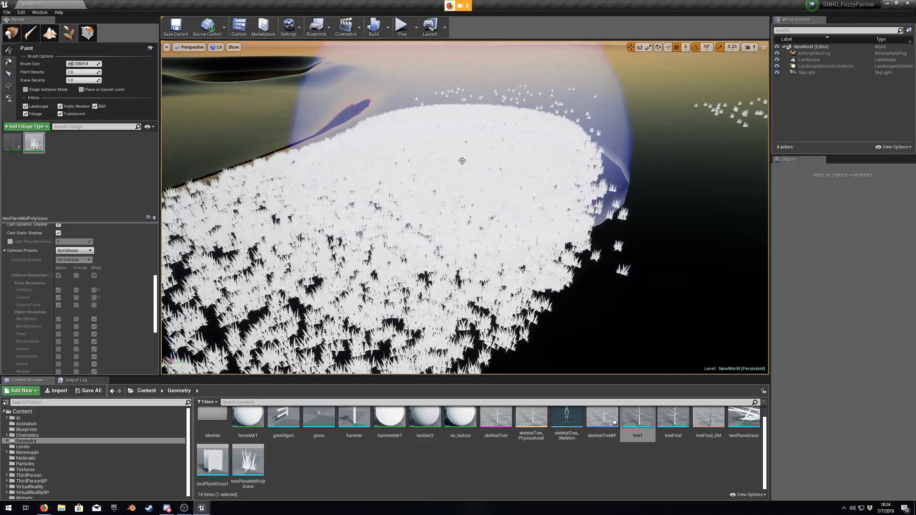
mouse_move(477, 156)
right_down()
mouse_move(521, 120)
mouse_move(358, 123)
mouse_move(396, 182)
mouse_move(478, 203)
right_up()
key(d)
key(s)
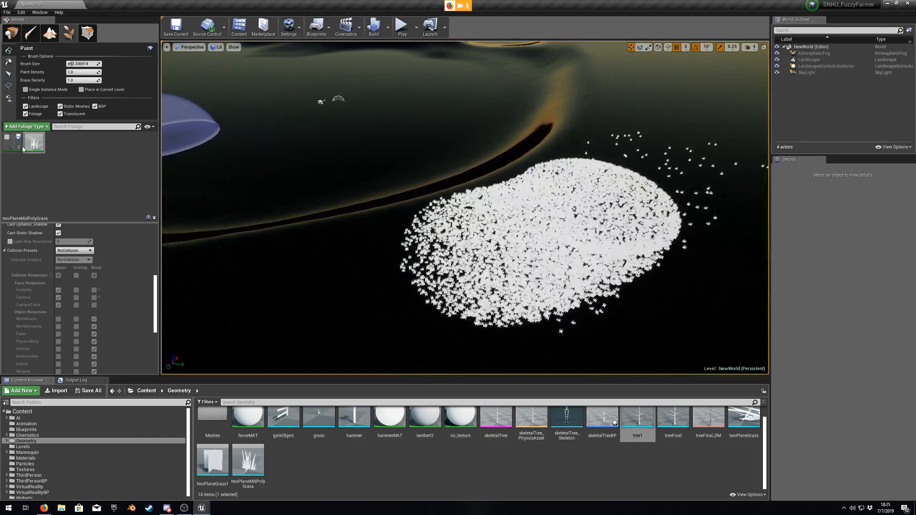
right_drag(420, 145, 468, 145)
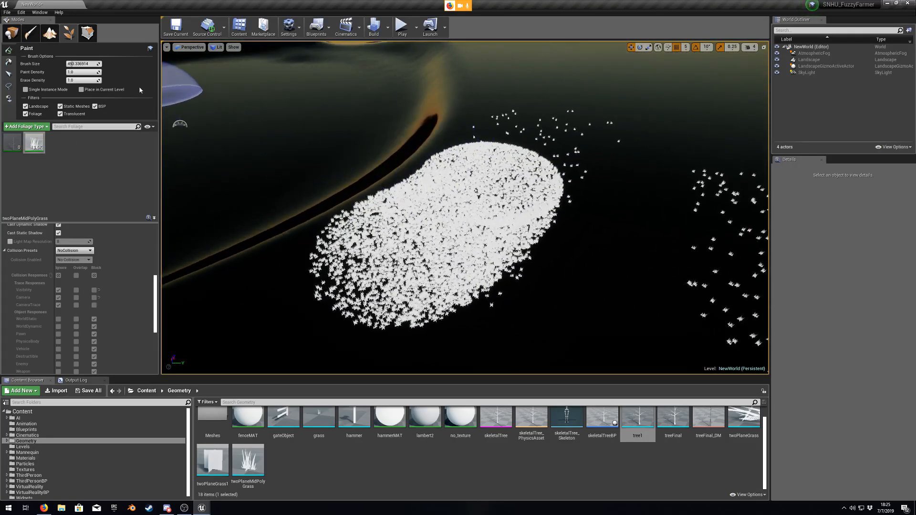
Step: Review the collision preset options for the twoPlaneMidPolyGrass foliage type and keep NoCollision
mouse_move(481, 233)
right_down()
mouse_move(510, 230)
mouse_move(482, 234)
right_up()
key(w)
key(d)
right_drag(432, 249, 339, 246)
click(86, 250)
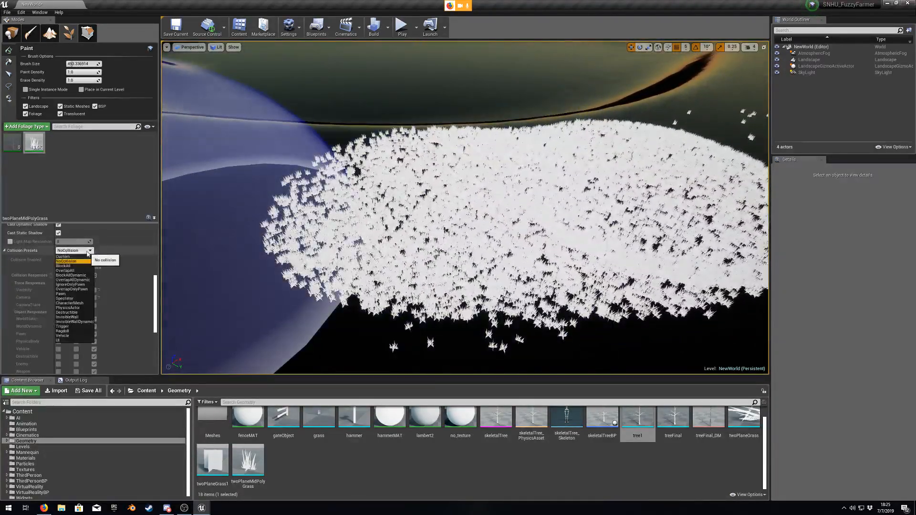
click(71, 261)
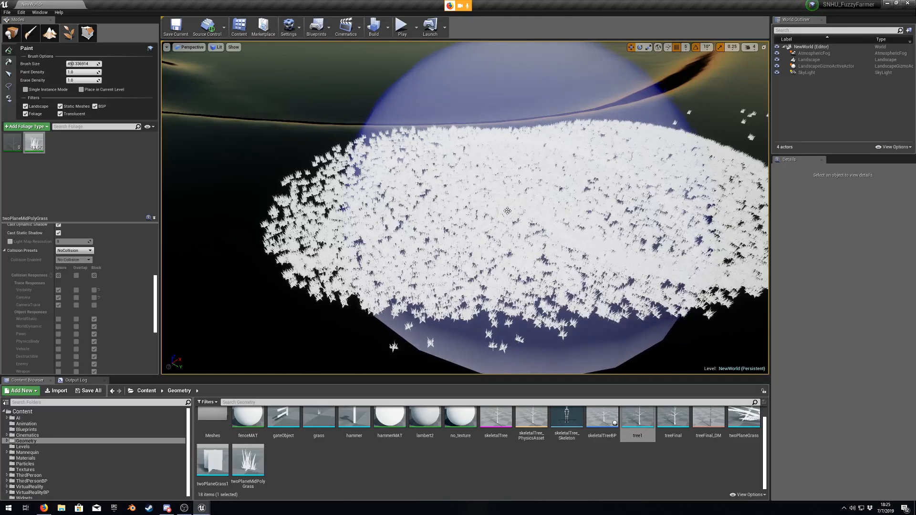
Step: Enable the tree1 foliage type alongside the grass and paint a round patch of trees and grass on empty landscape
click(12, 144)
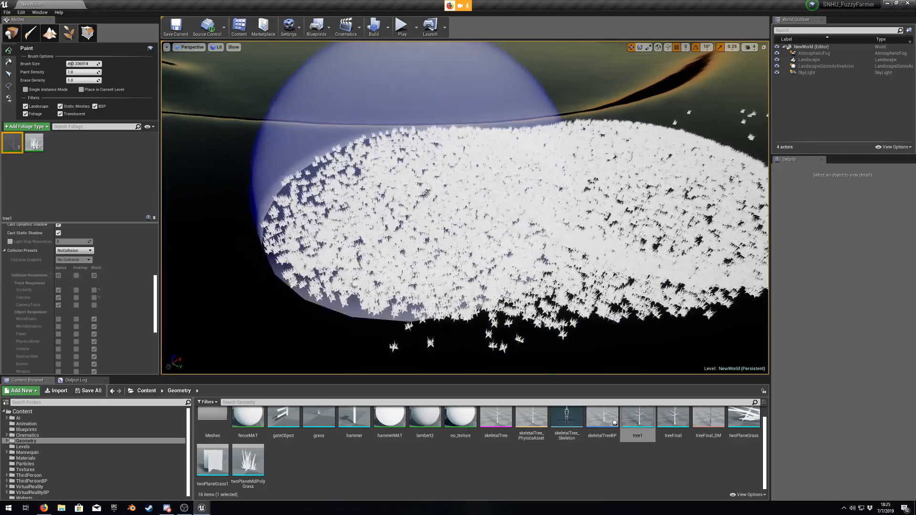
click(7, 137)
right_drag(296, 183, 248, 188)
scroll(102, 305, up, 12)
scroll(102, 306, up, 3)
mouse_move(415, 218)
right_down()
mouse_move(430, 238)
mouse_move(416, 210)
right_up()
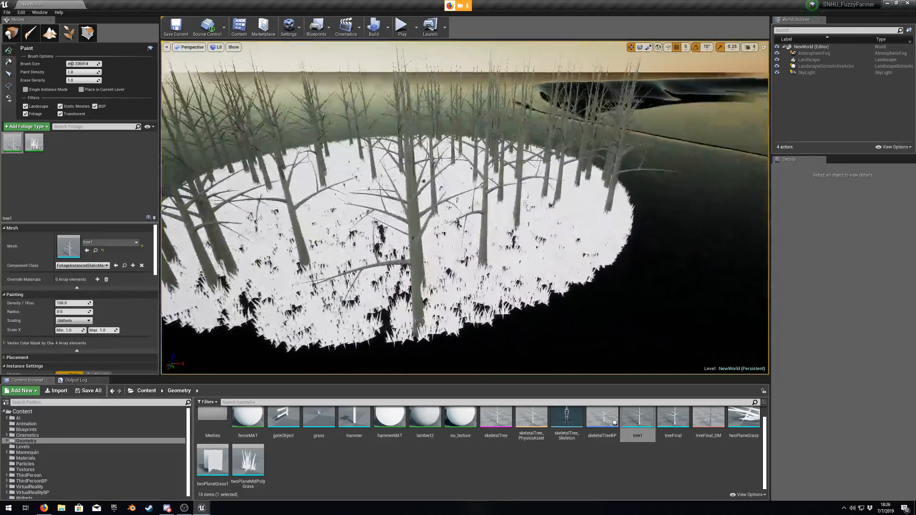
Step: Check tree1's collision settings, playtest the level by running the character through the painted trees, and stop the session
scroll(107, 300, down, 15)
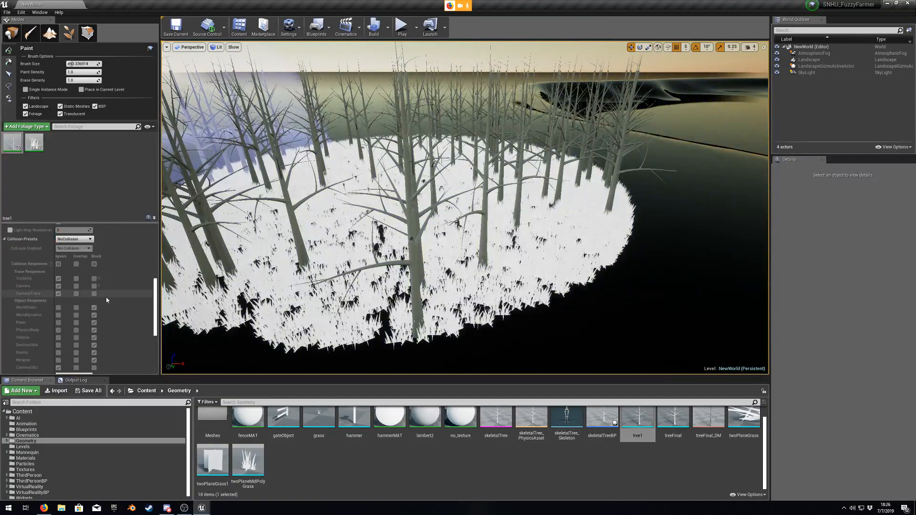
click(402, 28)
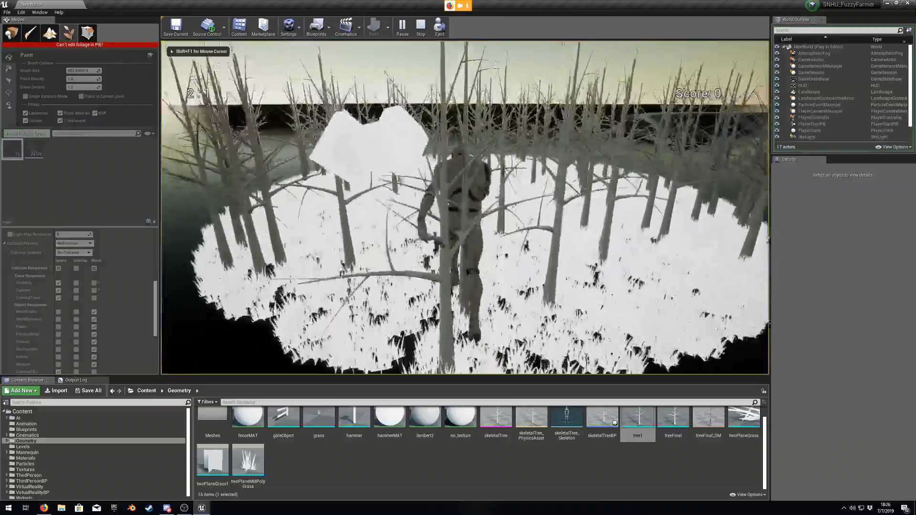
key(w)
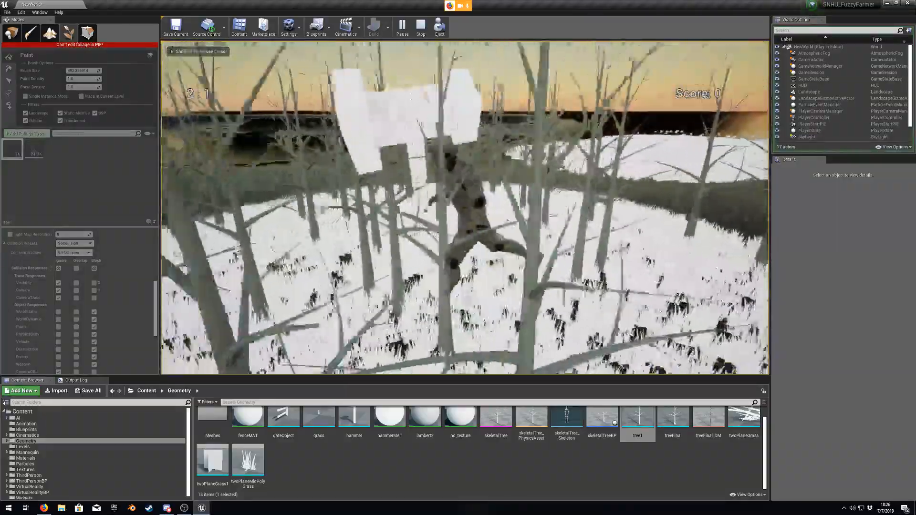
key(w)
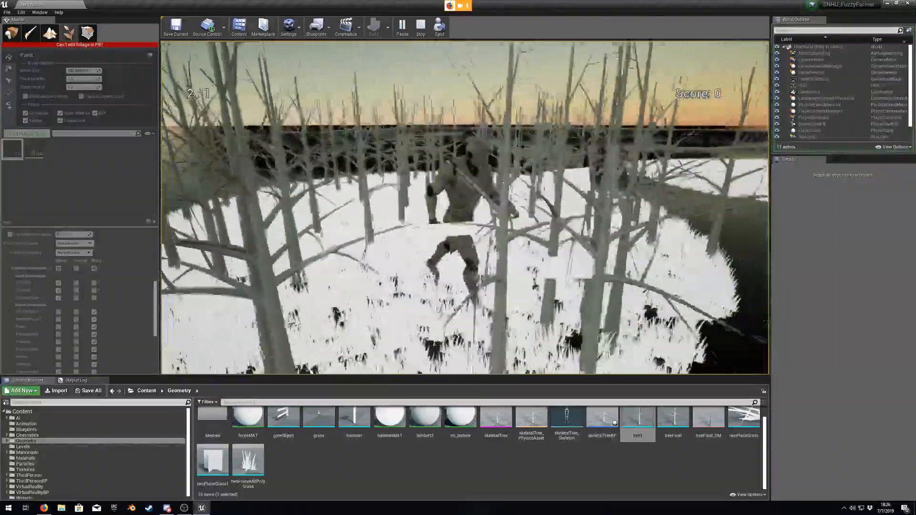
key(Escape)
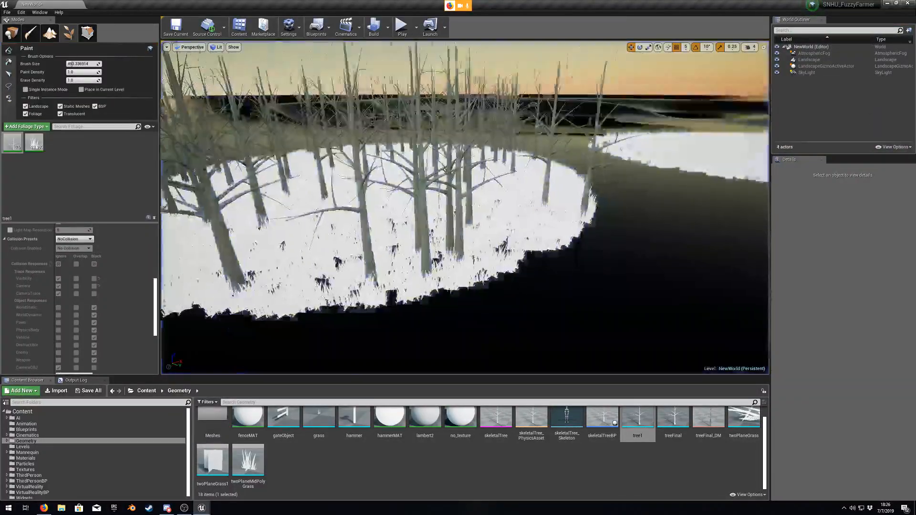
Step: Set tree1's collision preset to BlockAll and paint a second round patch of trees and grass near the first
click(86, 239)
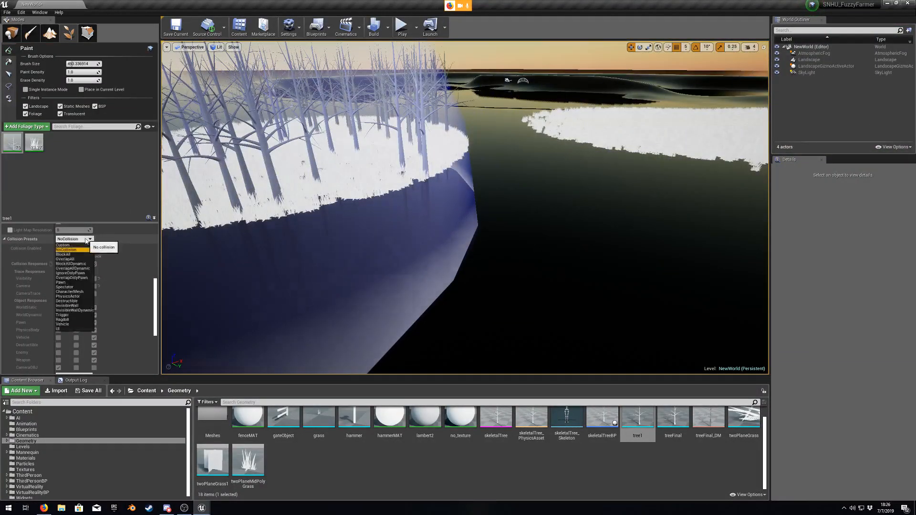
click(76, 255)
right_drag(359, 226, 261, 226)
click(74, 239)
click(74, 253)
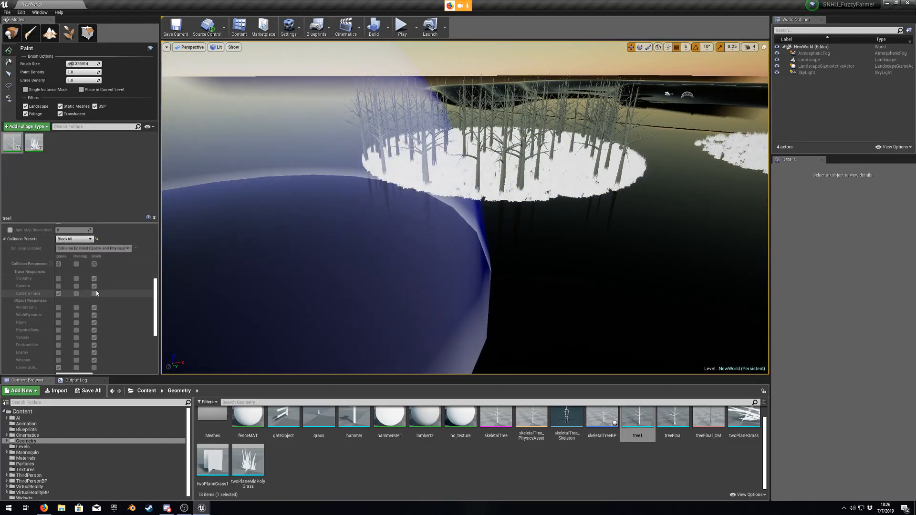
right_drag(366, 220, 310, 223)
click(366, 220)
Step: Playtest the level, running the character up to the BlockAll trees from several directions, and end the session
click(400, 27)
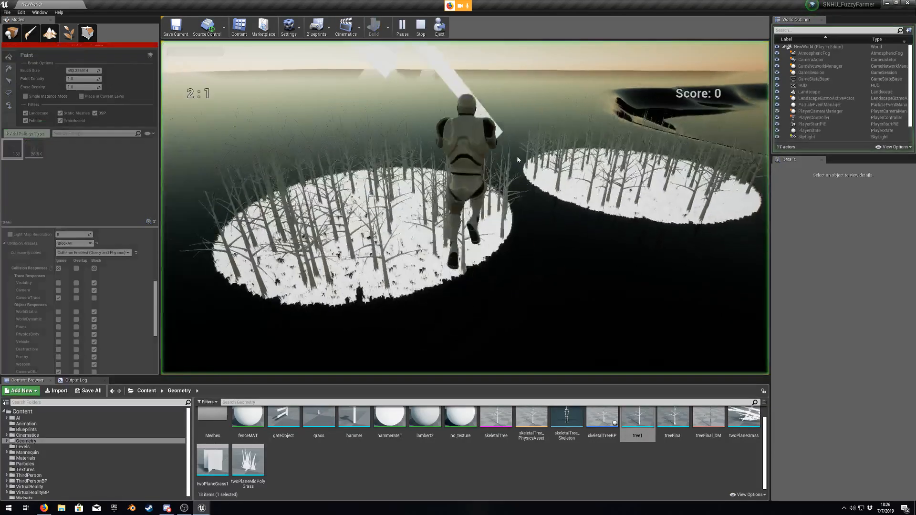
key(w)
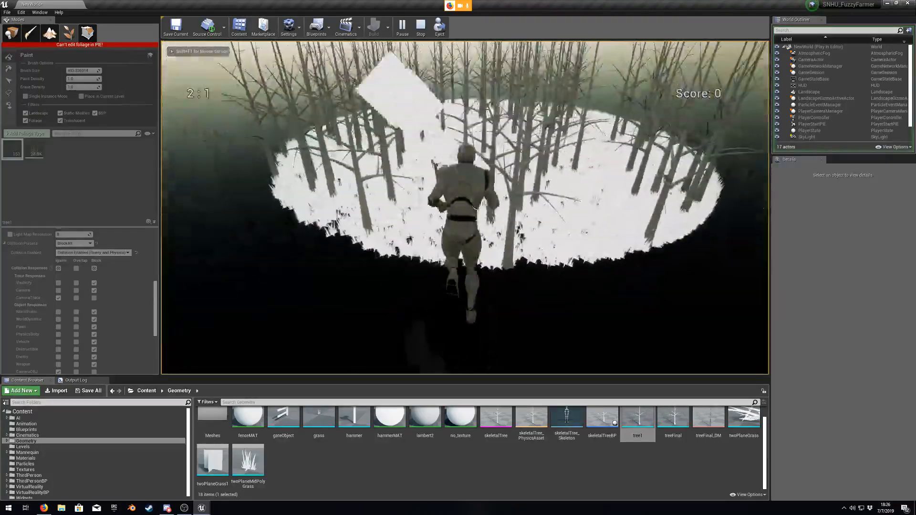
key(s)
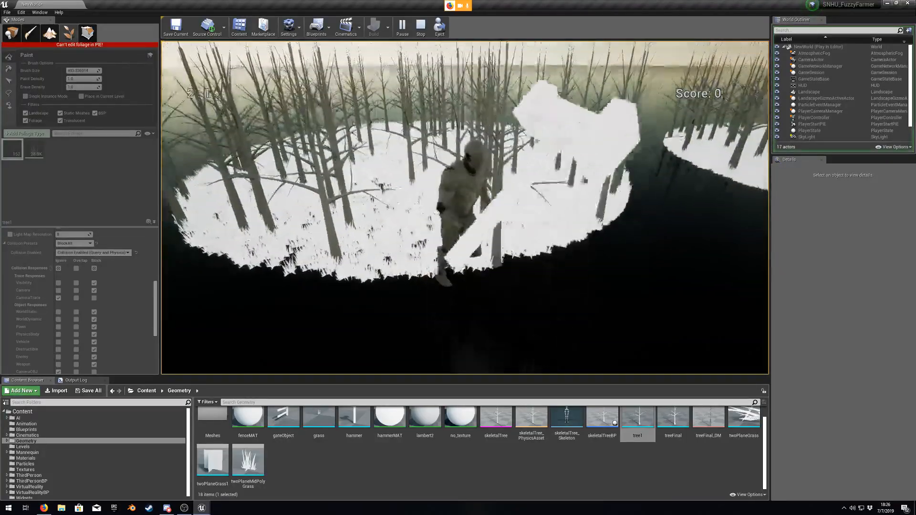
key(a)
key(w)
key(s)
key(a)
key(s)
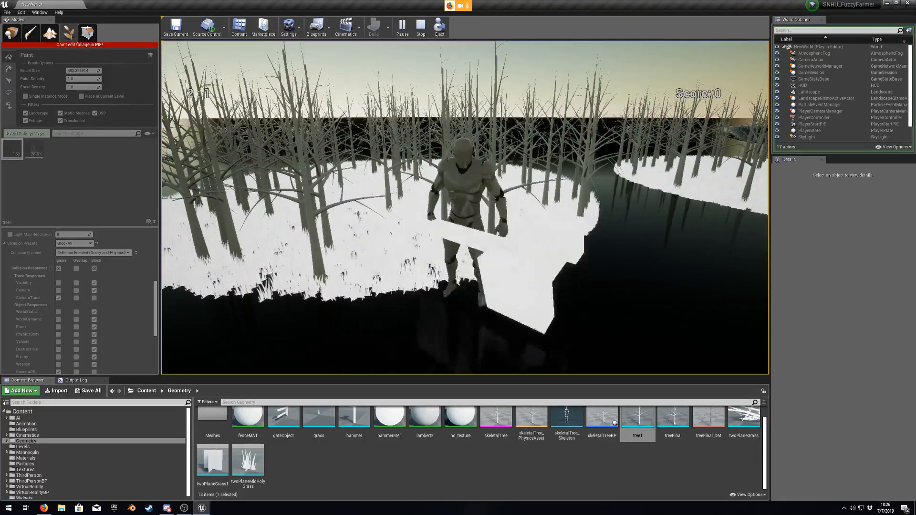
key(Escape)
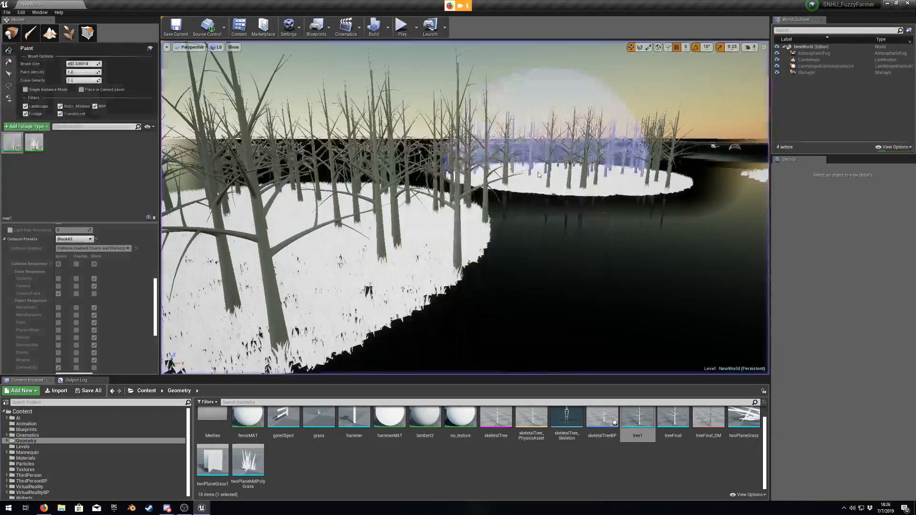
Step: Switch from foliage painting to placing actors and take a brief look at the tree1 static mesh
click(15, 38)
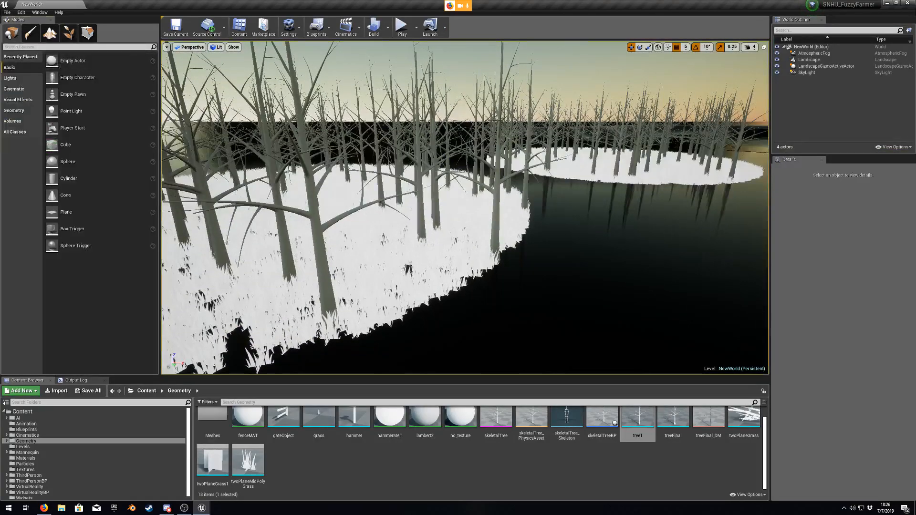
right_drag(376, 297, 354, 303)
scroll(344, 468, up, 1)
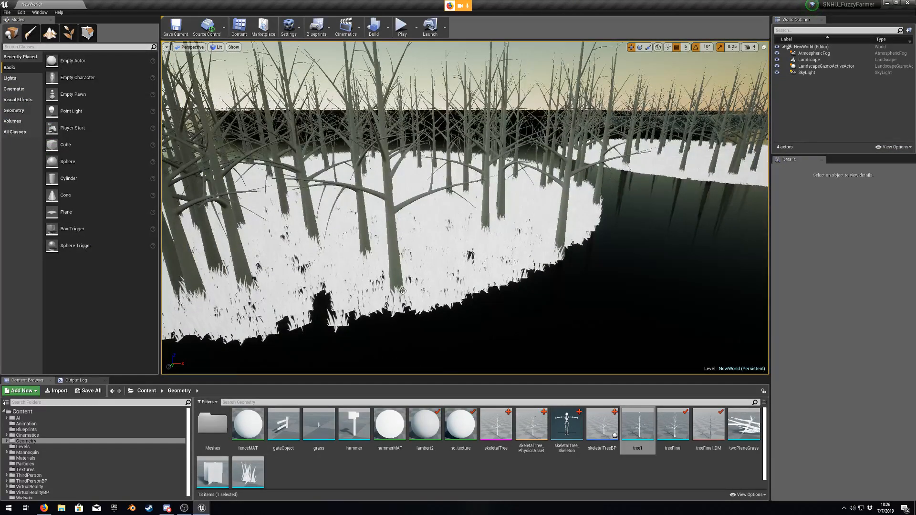
double_click(651, 412)
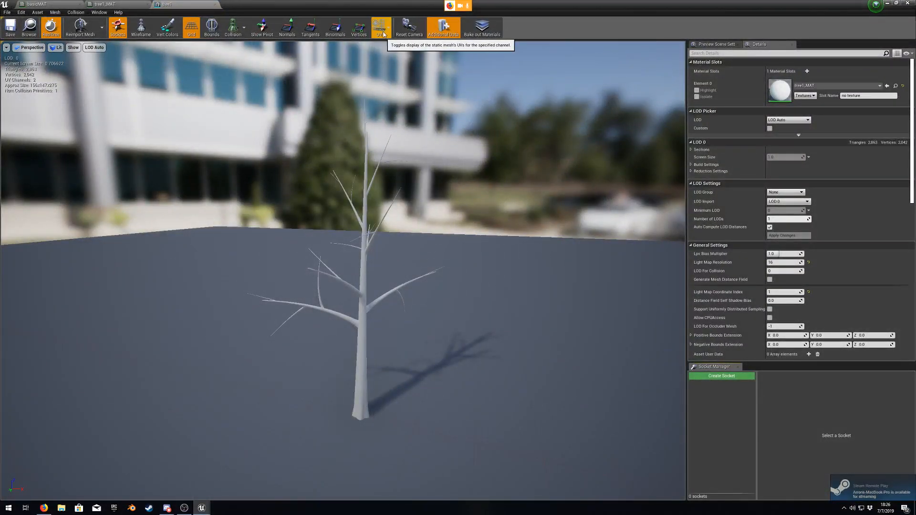
click(886, 8)
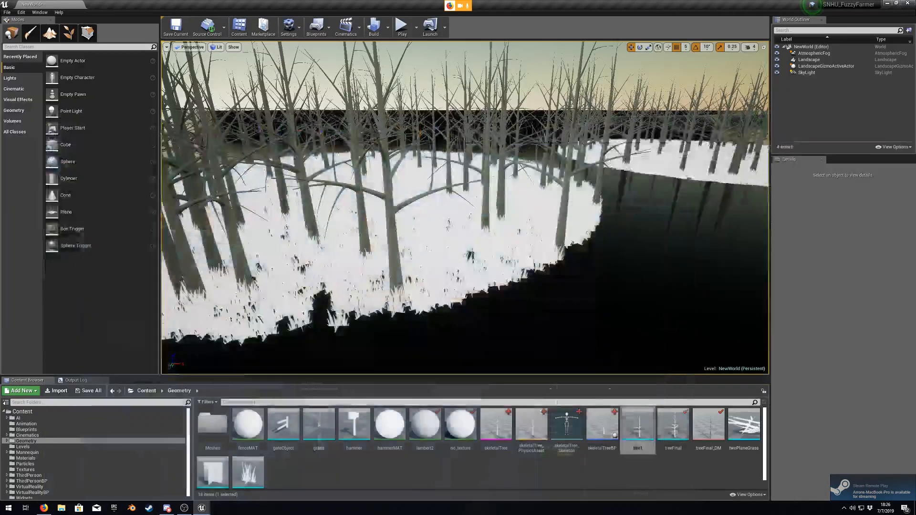
Step: Reopen the tree1 static mesh, display its collision geometry, and examine it along the trunk and branches
double_click(649, 423)
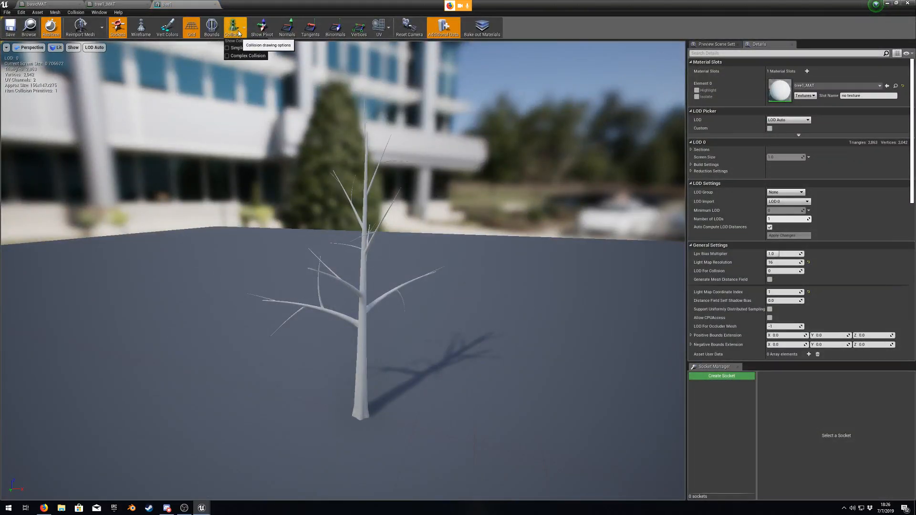
click(241, 56)
key(a)
right_drag(294, 193, 348, 195)
key(w)
key(s)
right_drag(537, 251, 508, 218)
key(s)
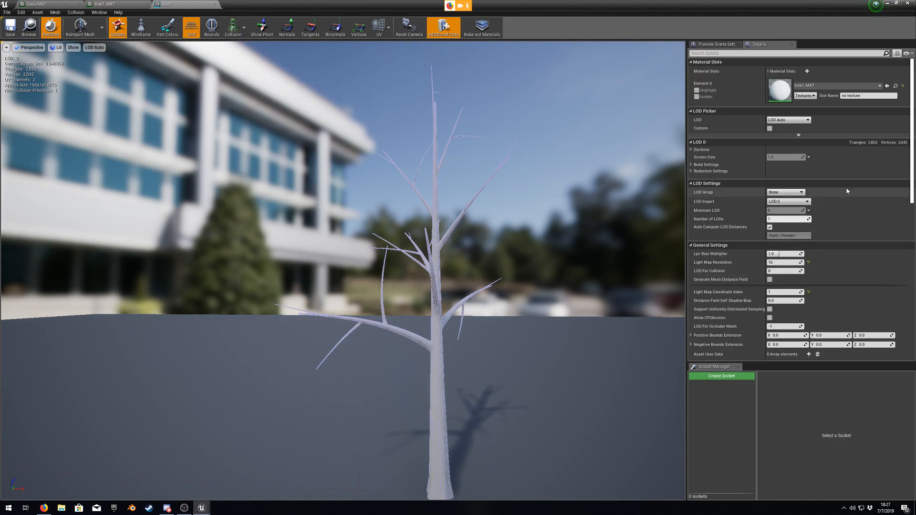
Step: Set the tree1 mesh's Collision Complexity to Project Default with its simple and complex collision shown, and save the mesh
scroll(840, 306, down, 8)
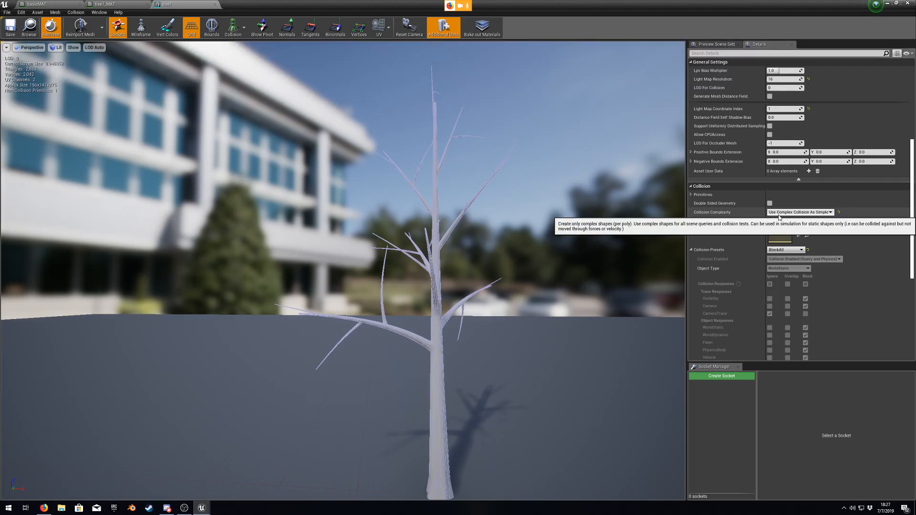
click(244, 28)
click(246, 60)
click(801, 213)
click(799, 220)
drag(568, 182, 493, 265)
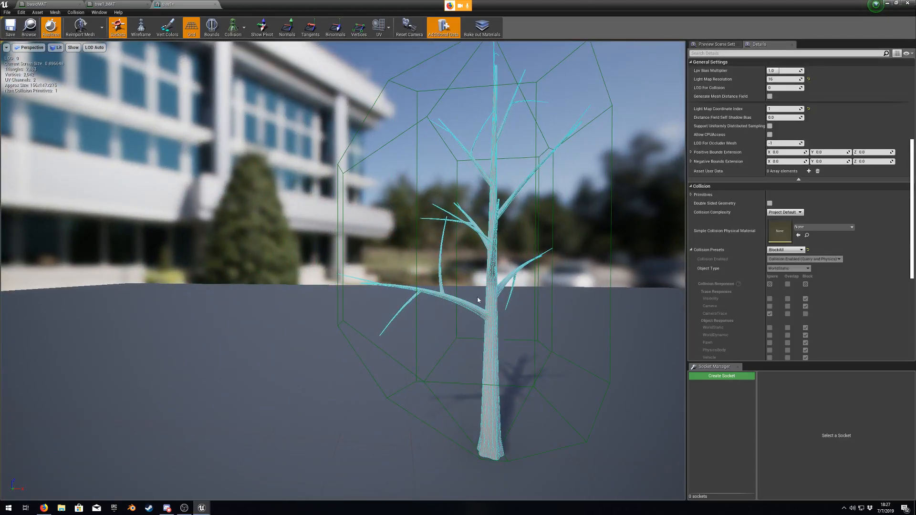
drag(511, 313, 275, 223)
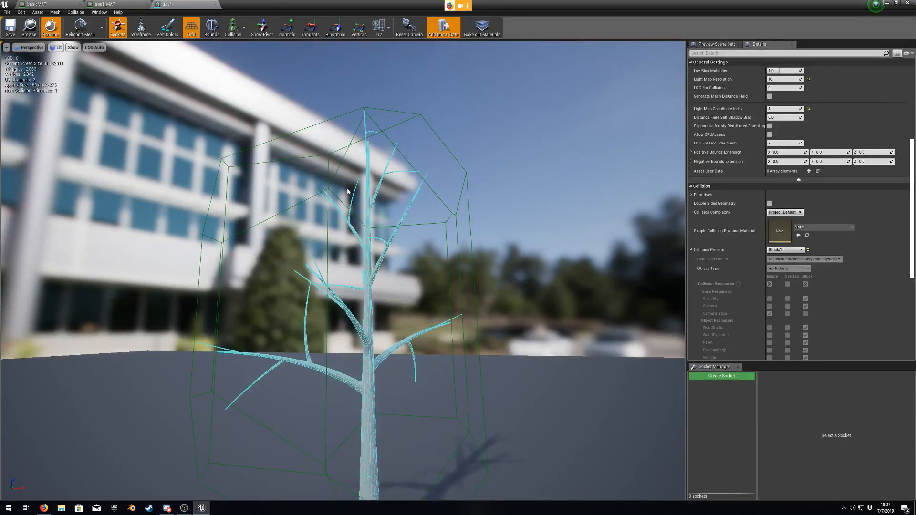
key(ctrl+s)
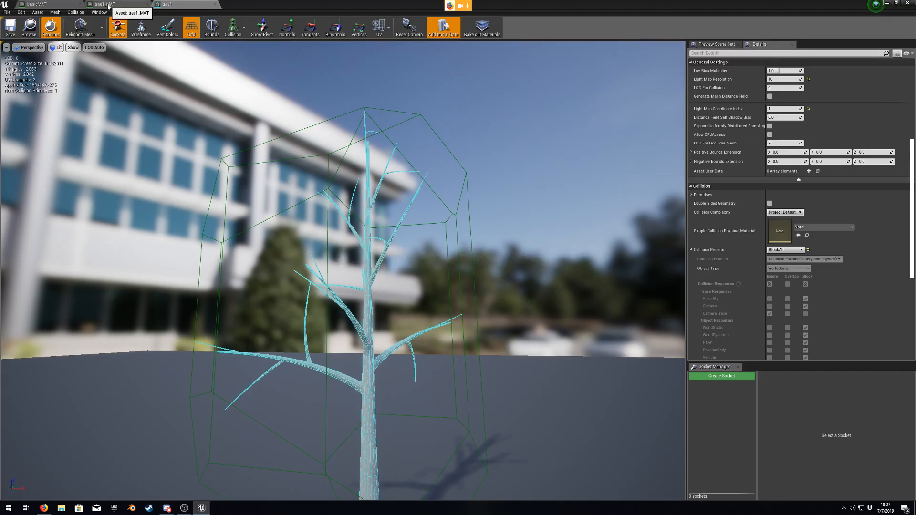
Step: Playtest the level with the changed tree collision, running along the edge of the trees, and survey the painted patches from above
click(888, 2)
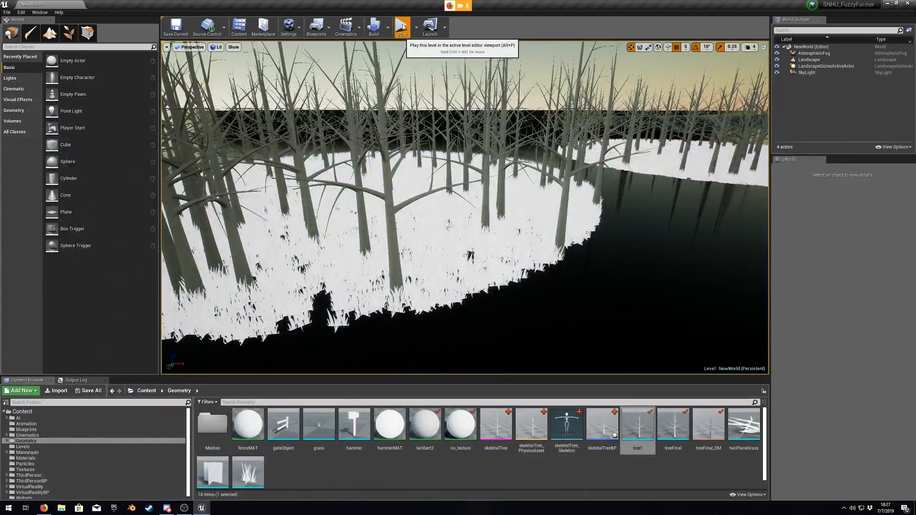
click(403, 26)
key(w)
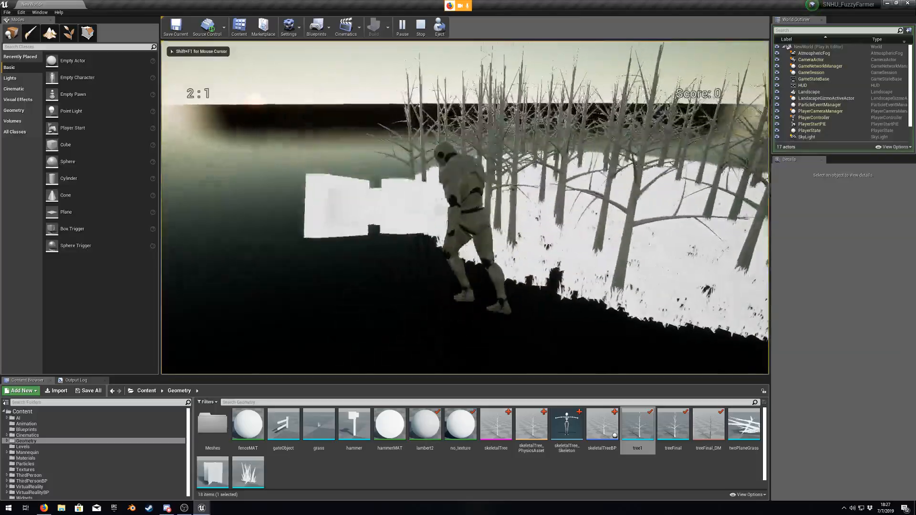
key(w)
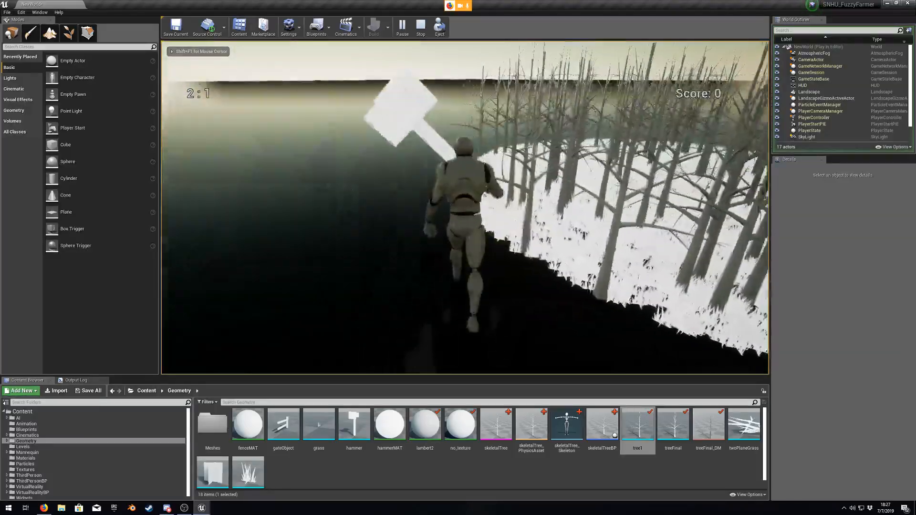
key(s)
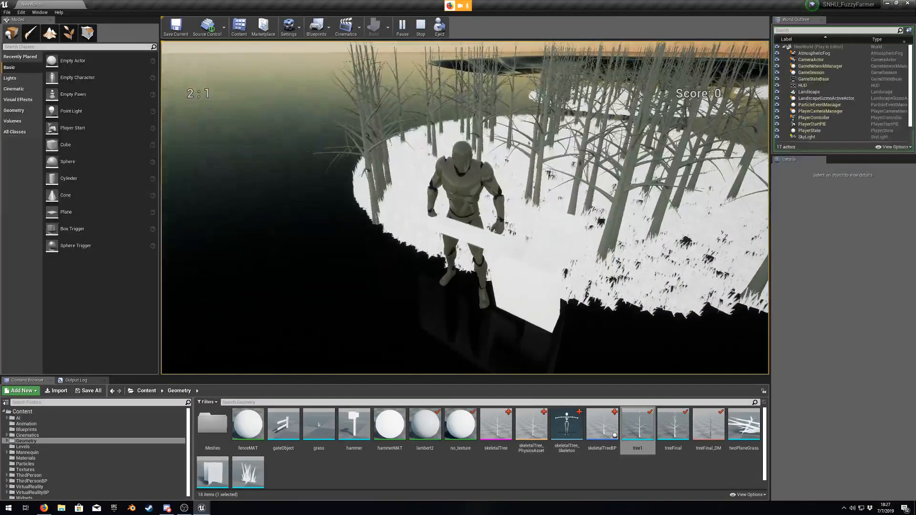
key(Escape)
key(s)
right_drag(465, 207, 428, 196)
key(e)
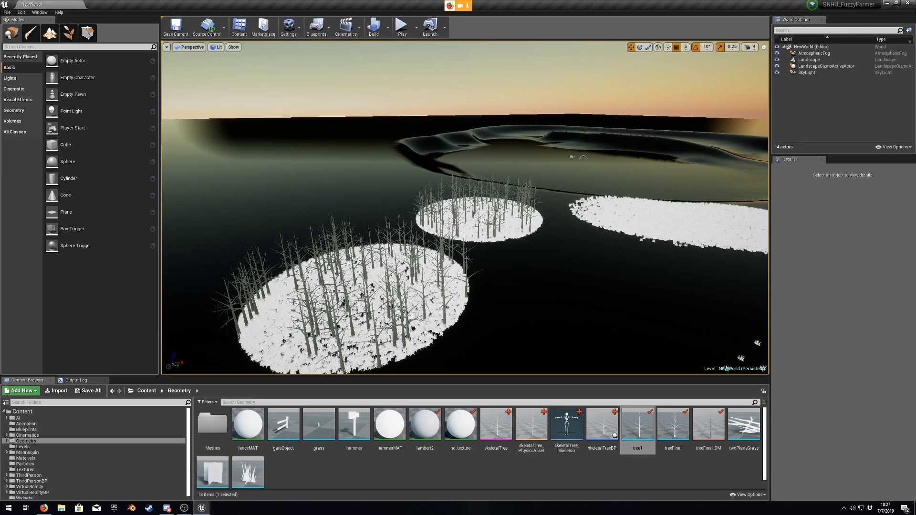
Step: Survey the painted tree and grass patches and the sculpted crater landscape from above
right_drag(429, 196, 554, 220)
key(w)
right_drag(400, 211, 532, 214)
key(s)
key(s)
key(s)
right_drag(337, 240, 267, 224)
key(a)
key(e)
key(a)
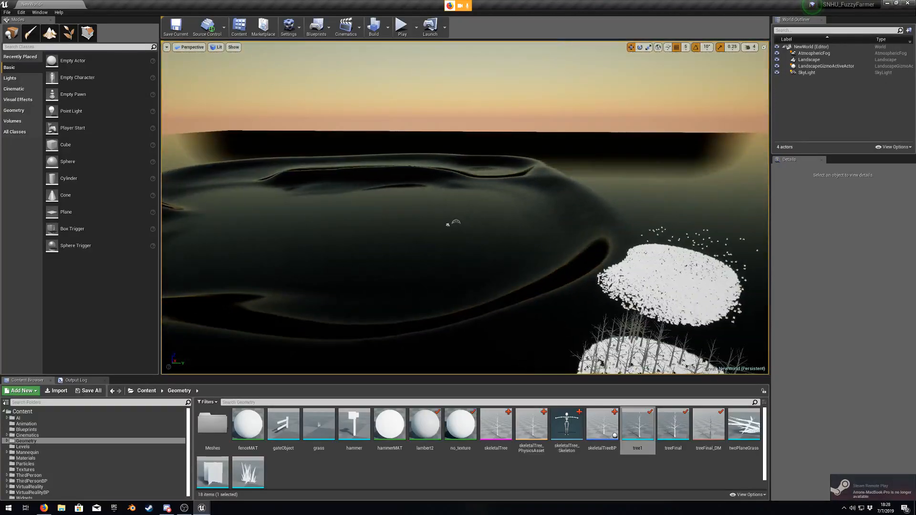
Step: Show the contents of the project's Materials folder and view the landscape beside the foliage patches
click(25, 458)
mouse_move(499, 221)
right_down()
mouse_move(538, 218)
mouse_move(520, 230)
mouse_move(503, 221)
right_up()
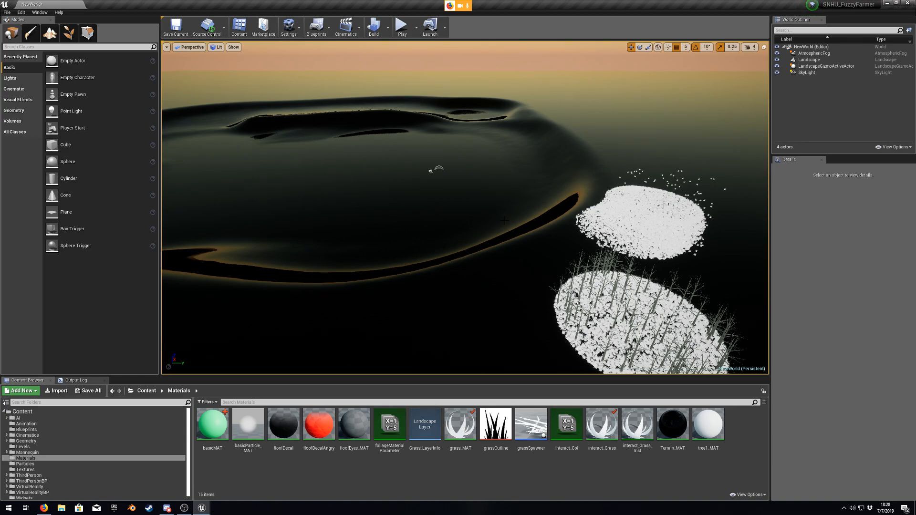
right_drag(458, 116, 554, 149)
key(w)
right_click(44, 508)
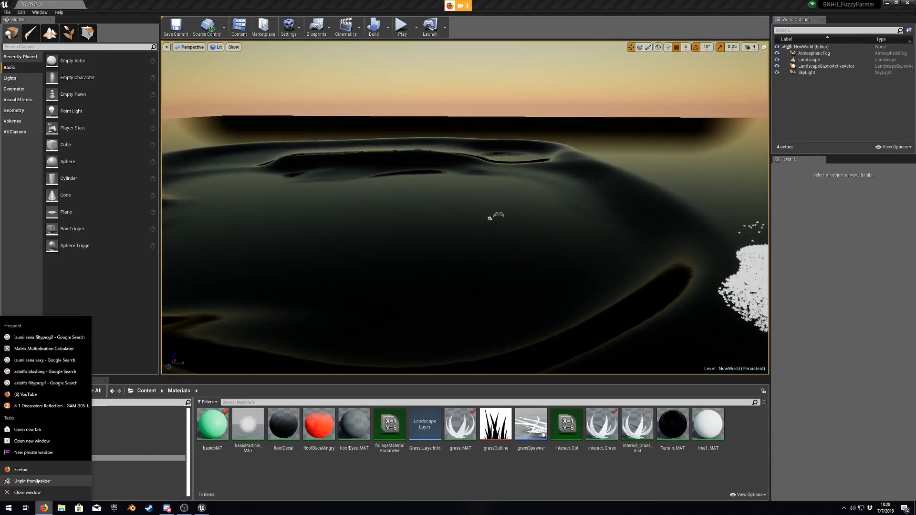
click(592, 65)
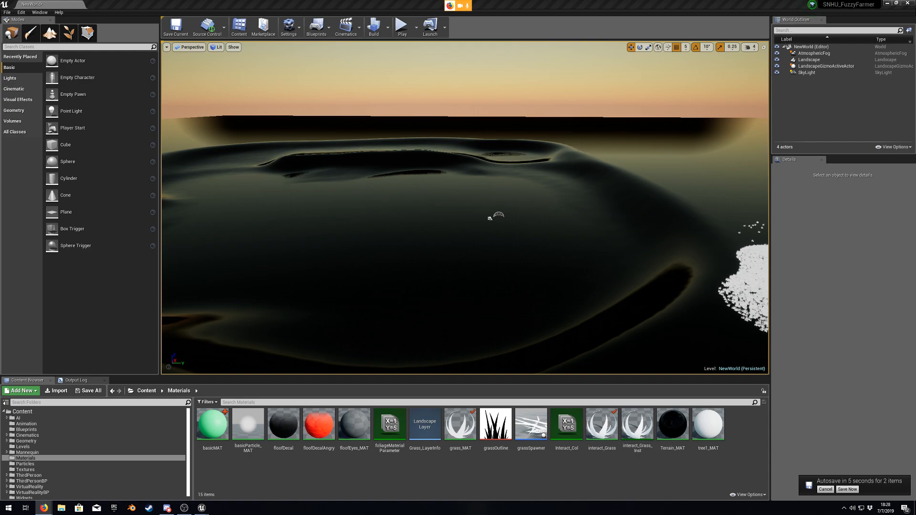
Step: Open the grassOutline texture from the Textures folder, examine its grass silhouette, and return to the level
click(41, 471)
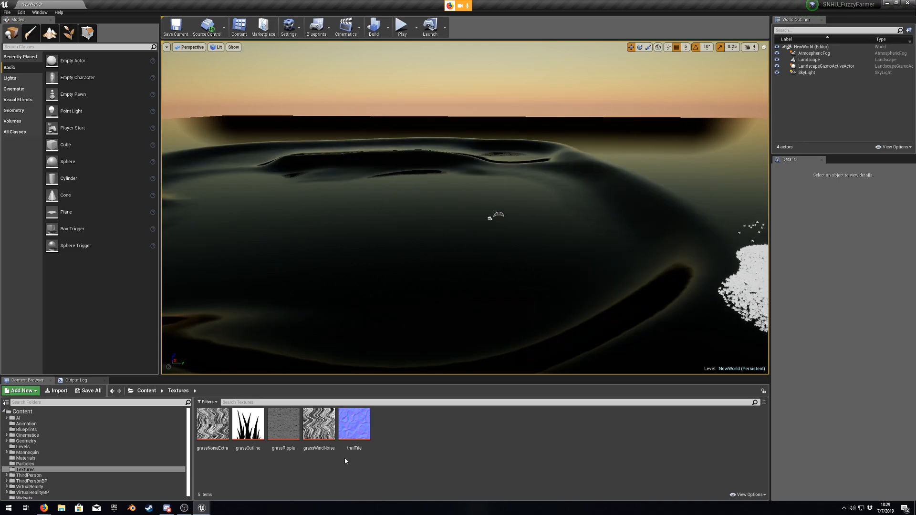
double_click(248, 424)
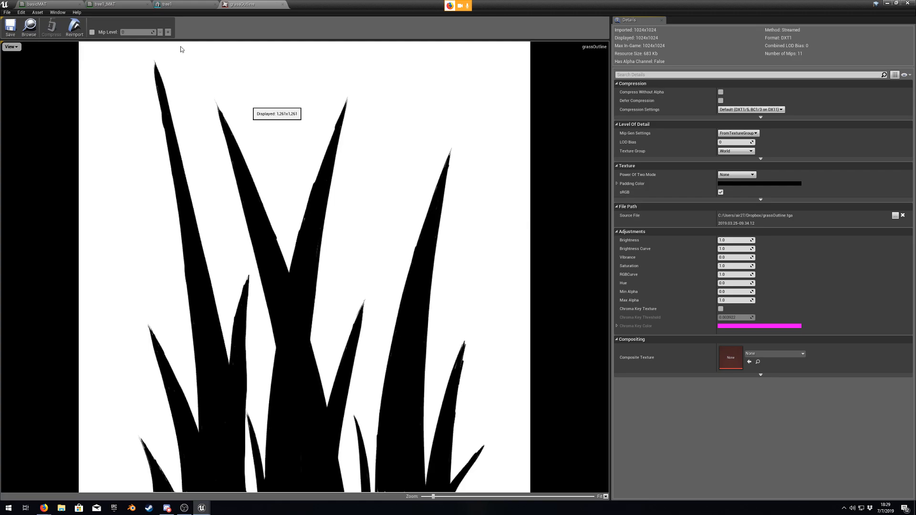
click(907, 3)
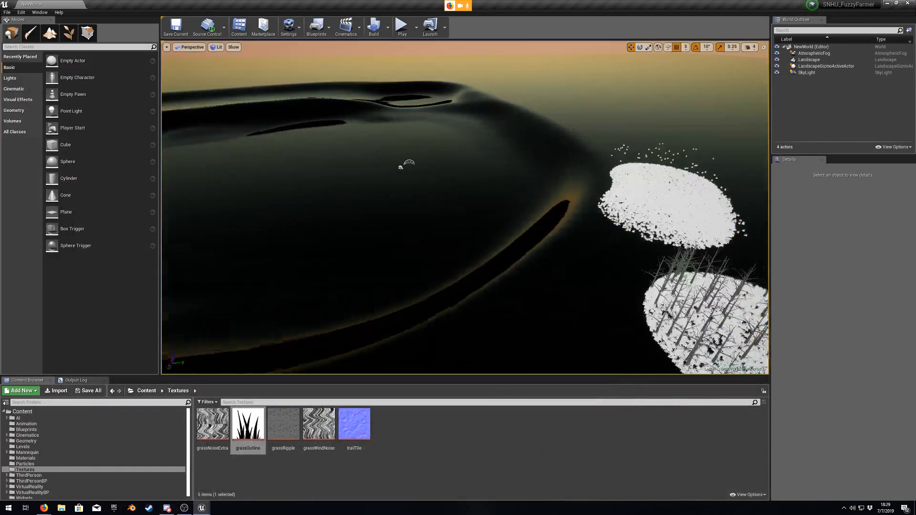
Step: Compare the painted grass clumps at the patch edge with the silhouette in the grassOutline texture
key(w)
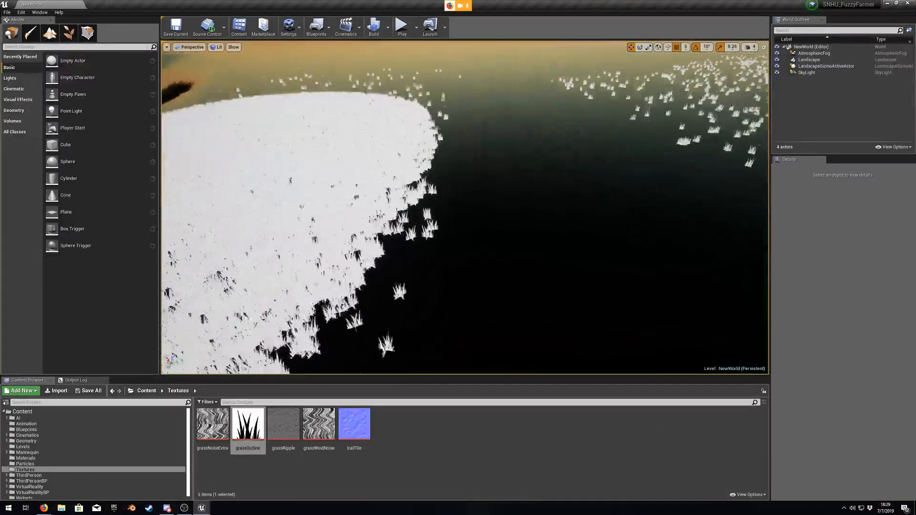
right_drag(430, 229, 424, 244)
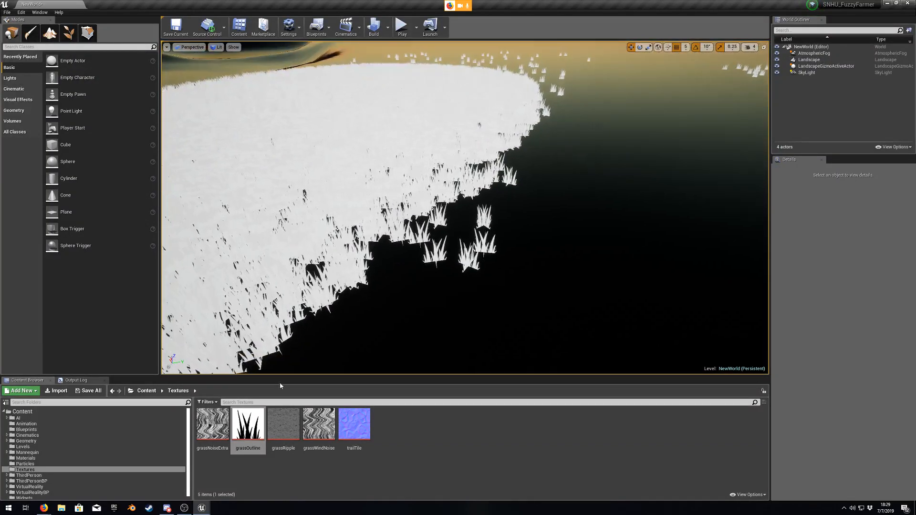
double_click(246, 427)
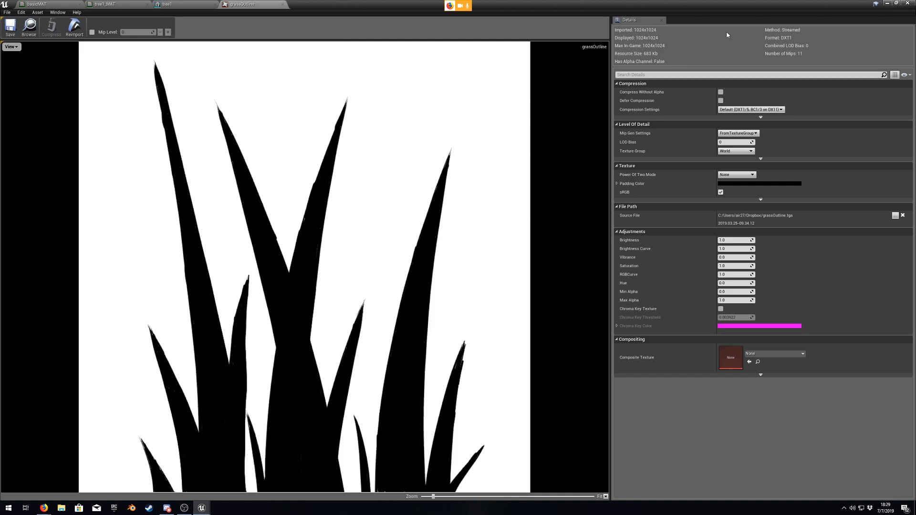
click(887, 3)
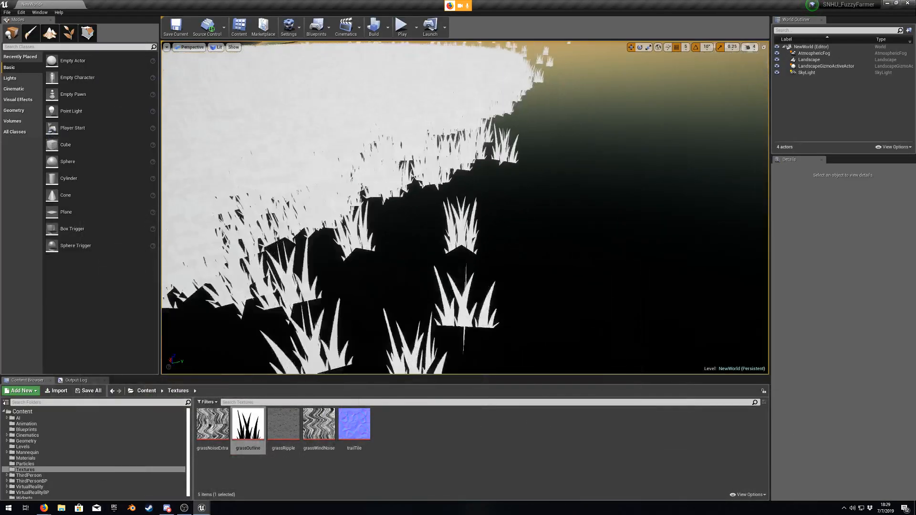
Step: Examine the shape of the individual grass clumps along the patch edge, both up close and from farther away
right_drag(498, 219, 498, 200)
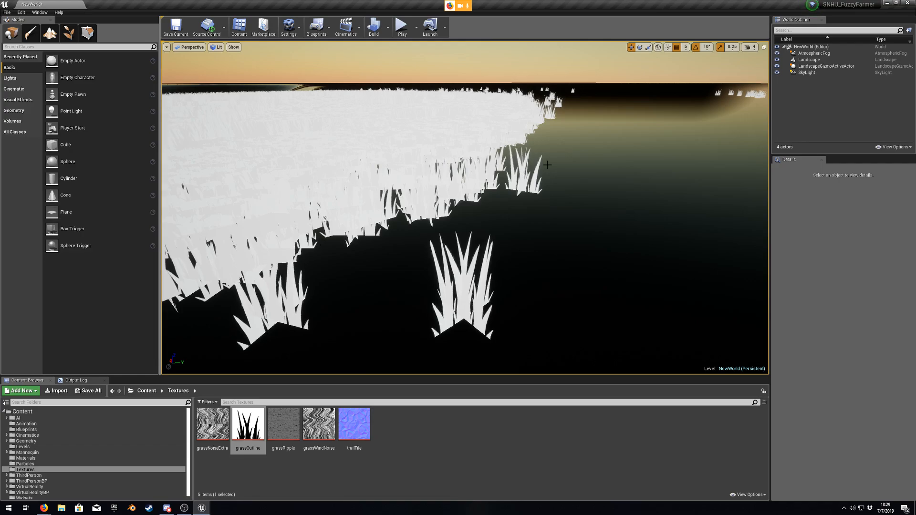
scroll(542, 174, down, 5)
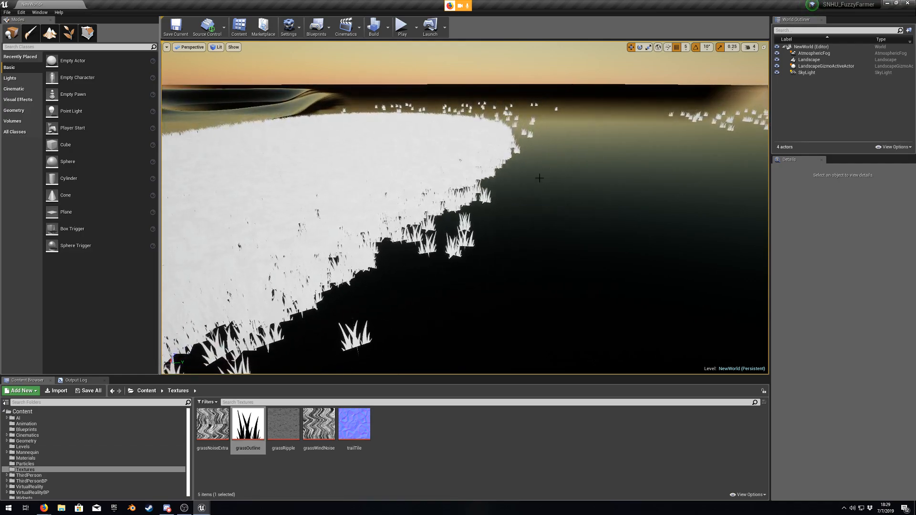
right_drag(542, 173, 531, 181)
key(s)
right_click(422, 225)
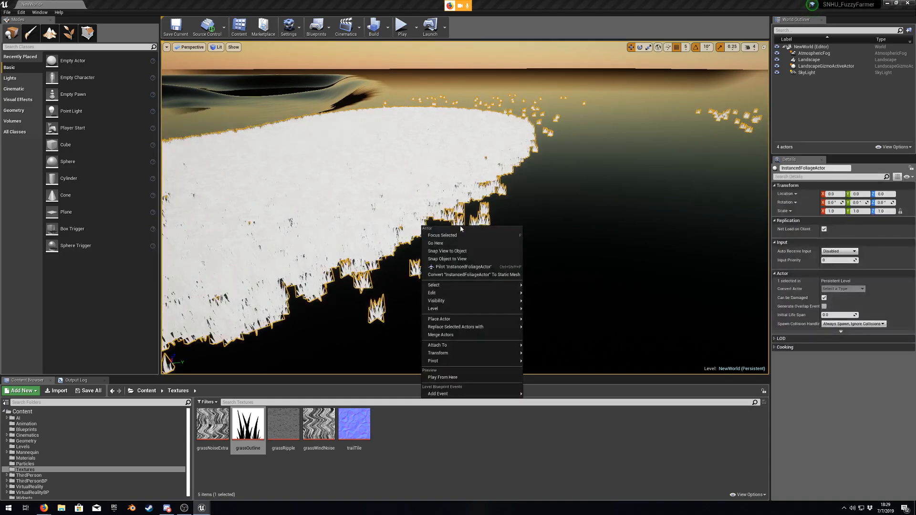
click(527, 196)
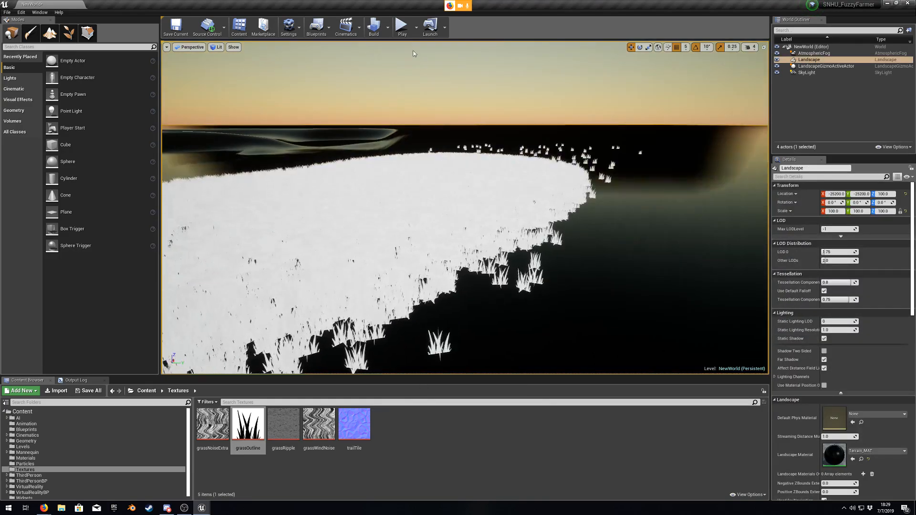
Step: Playtest the level at the edge of the grass patch, end the session, and view the patch from a distance
click(402, 27)
key(w)
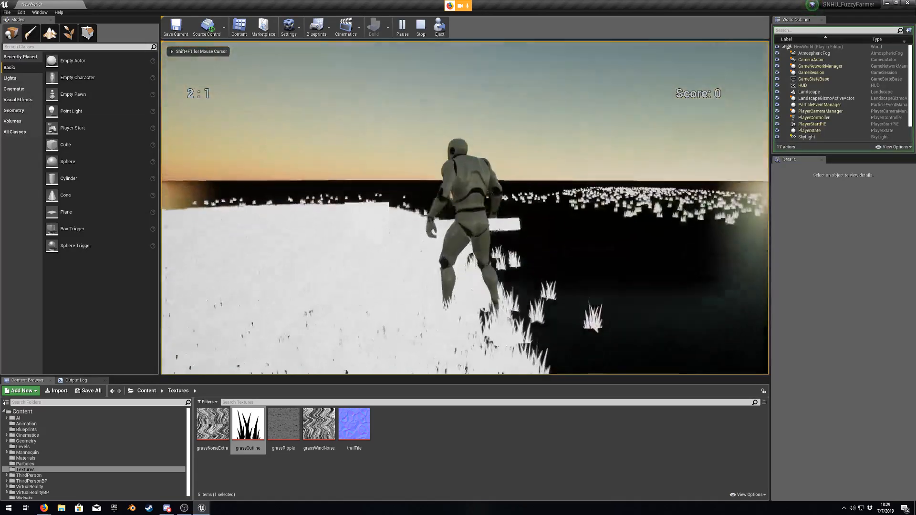
key(Escape)
key(s)
right_drag(465, 208, 398, 215)
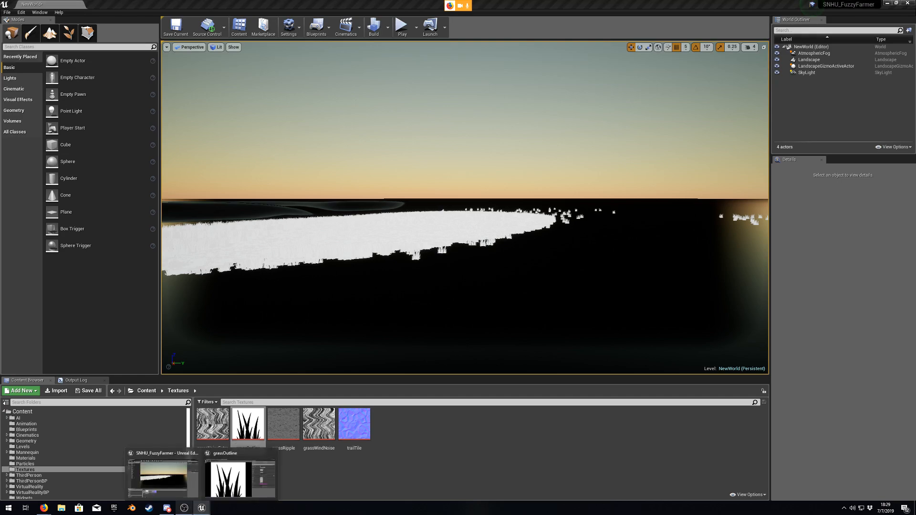
Step: Revisit the grassOutline texture, switch to textures.com in Firefox, and search the site for "wood"
click(240, 477)
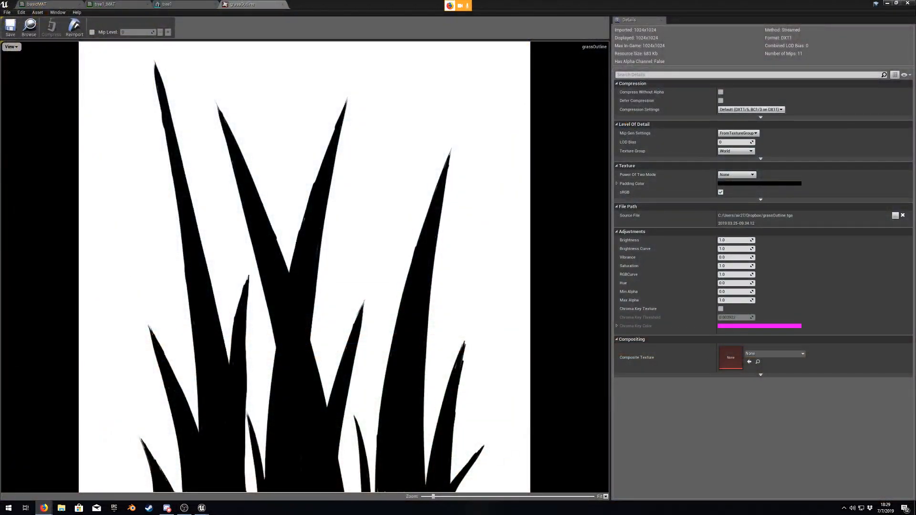
drag(915, 95, 390, 1)
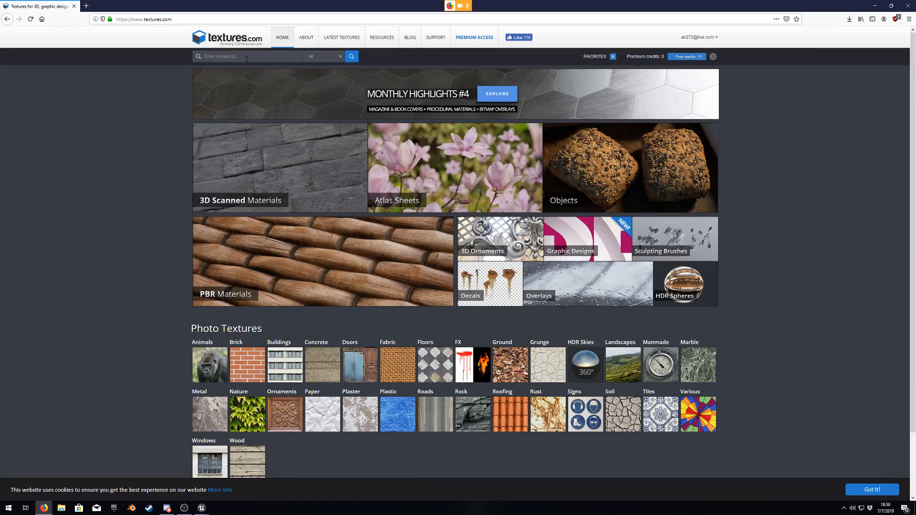
click(277, 53)
text(wood)
key(Return)
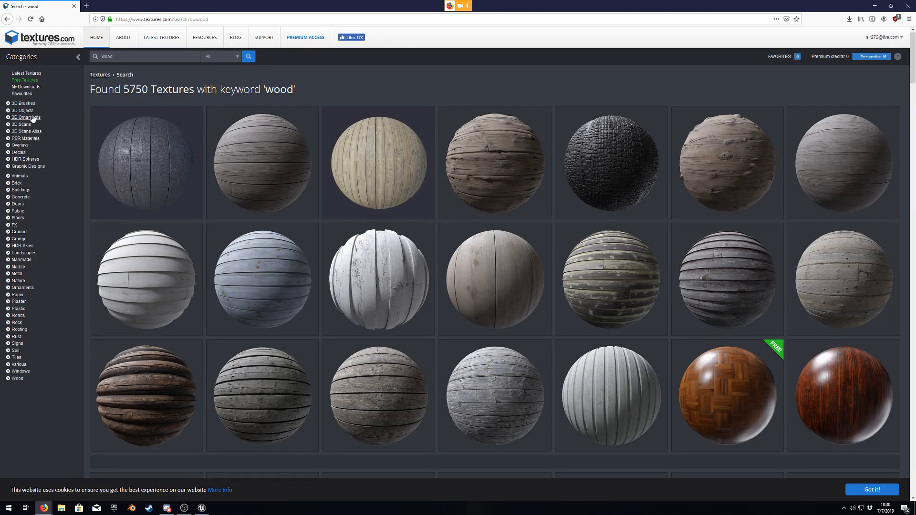
Step: Browse the site's Free Textures category and open the Oiled Oak Wood Veneer material
click(30, 81)
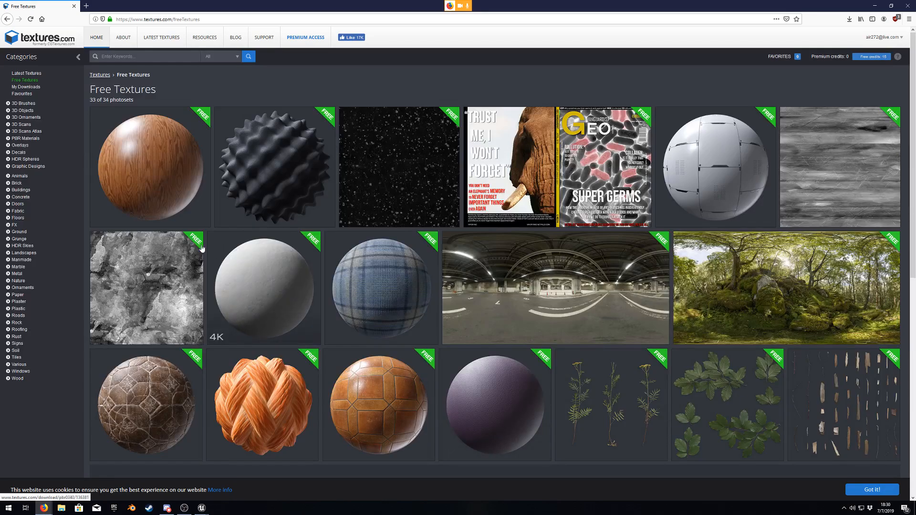
scroll(262, 346, down, 5)
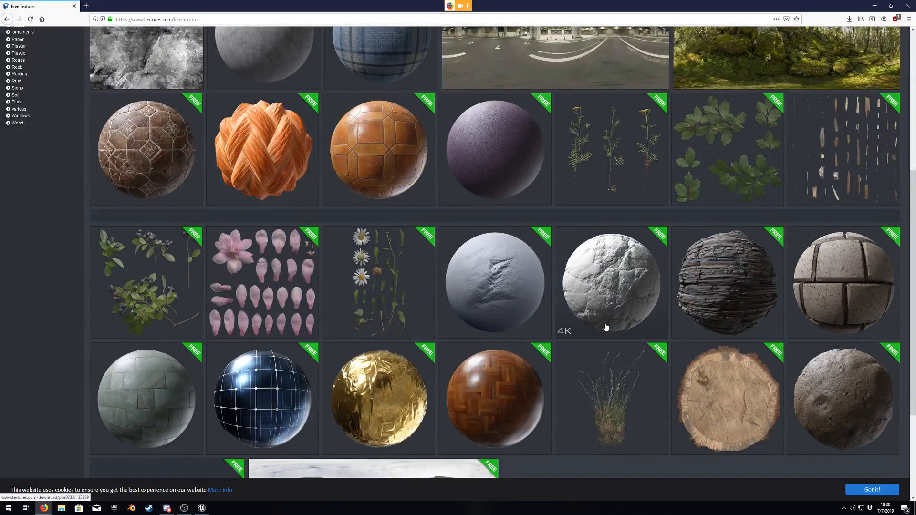
scroll(566, 314, up, 4)
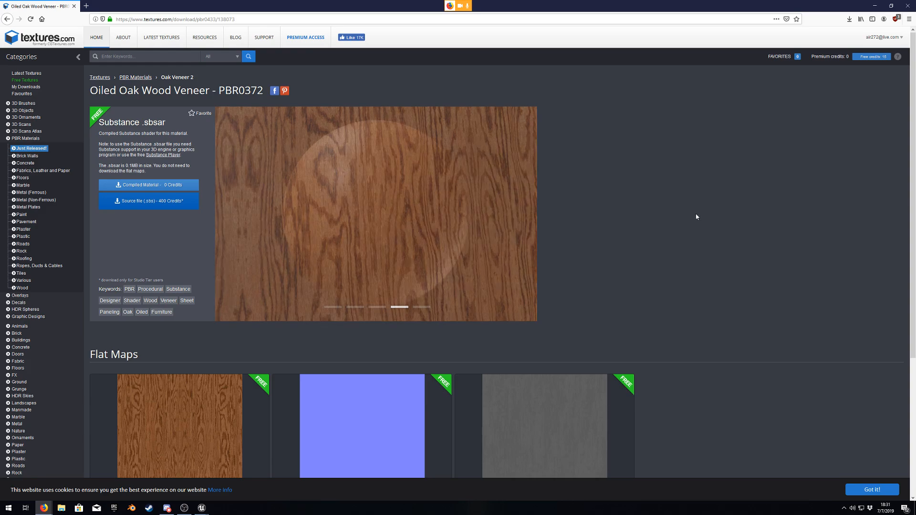
Step: Examine the Oiled Oak Wood Veneer's albedo, normal and roughness flat maps and its material preview
scroll(669, 224, down, 3)
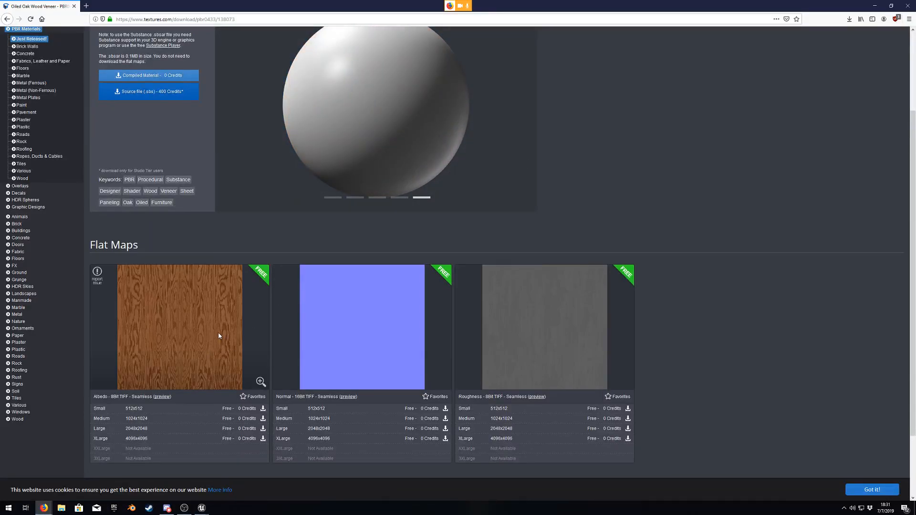
scroll(185, 384, down, 2)
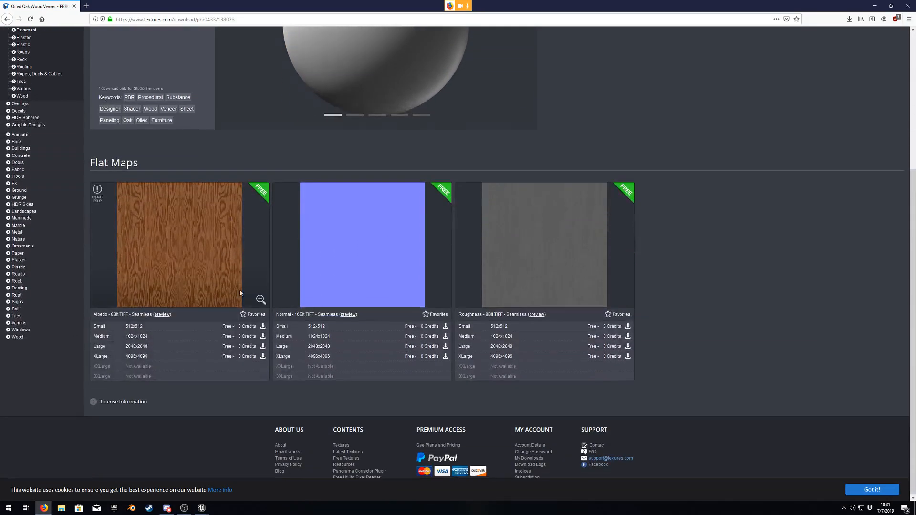
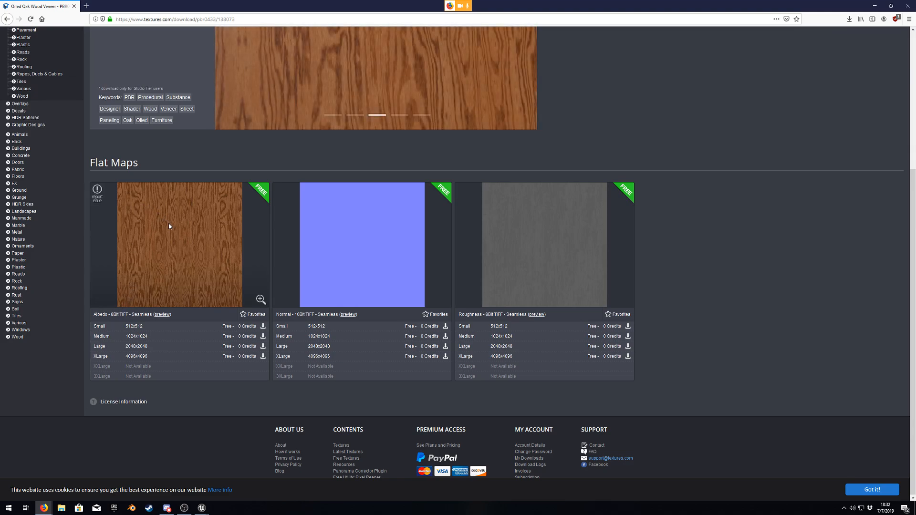
scroll(173, 226, up, 3)
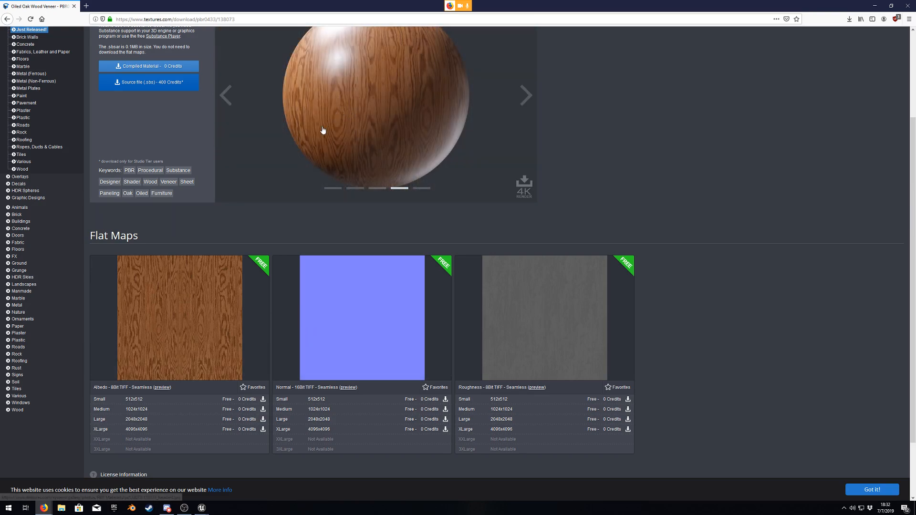
scroll(343, 308, up, 3)
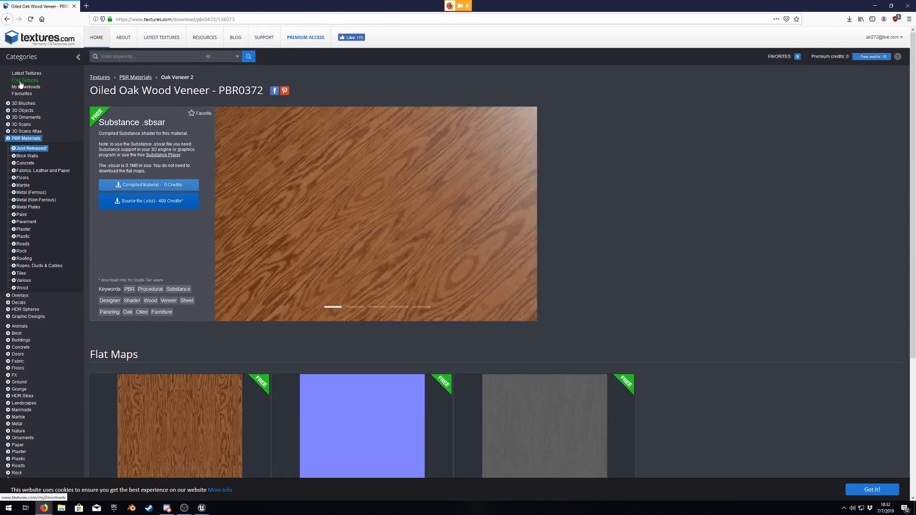
Step: Open the Free Textures category in a new browser tab and open the Dish Cloth 2 material from it
right_click(36, 81)
click(46, 85)
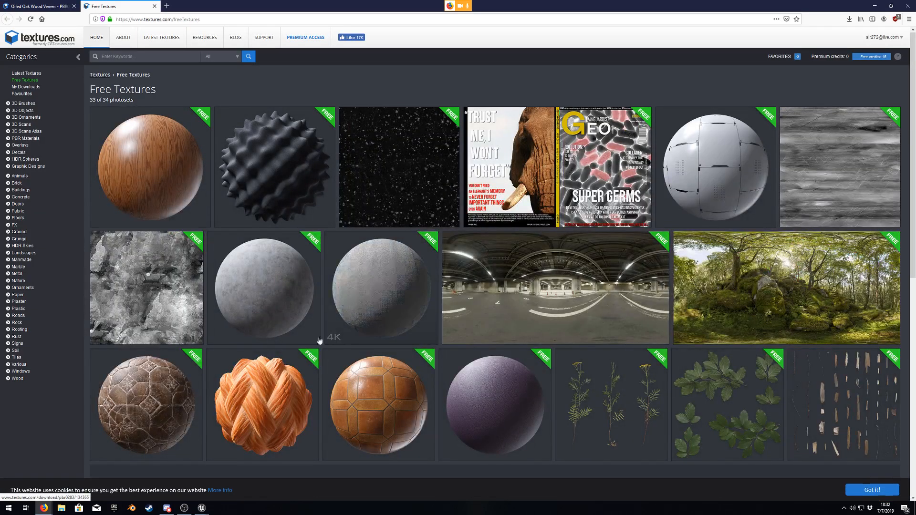
scroll(477, 439, down, 2)
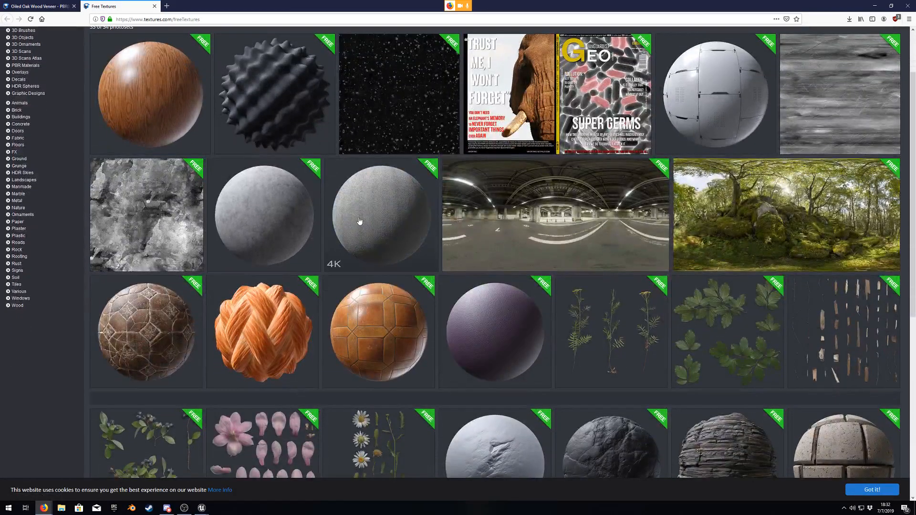
click(364, 221)
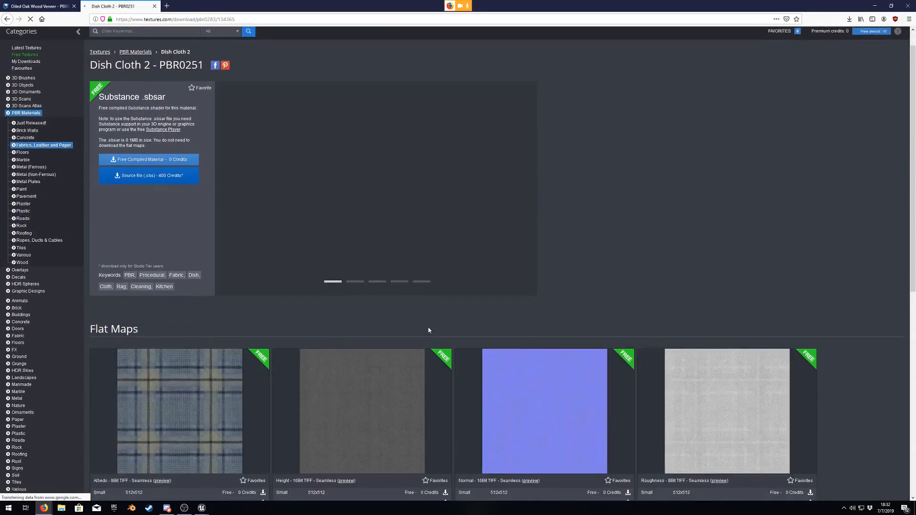
Step: Examine the Dish Cloth 2 flat maps: albedo, height, normal, roughness and ambient occlusion
scroll(371, 319, down, 5)
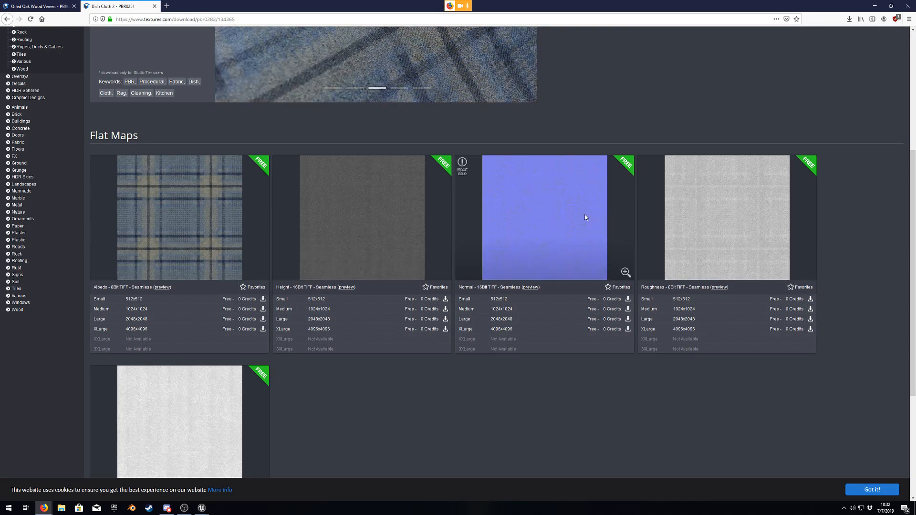
scroll(525, 234, down, 3)
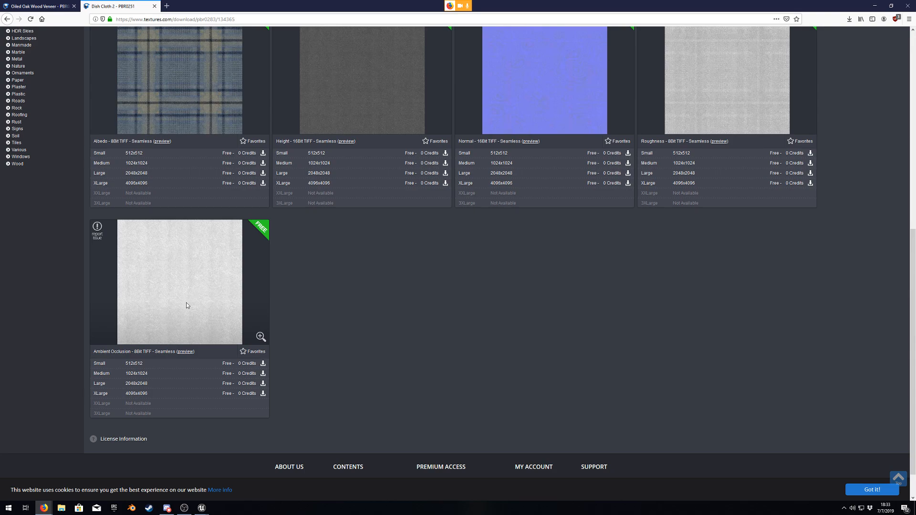
scroll(186, 303, up, 2)
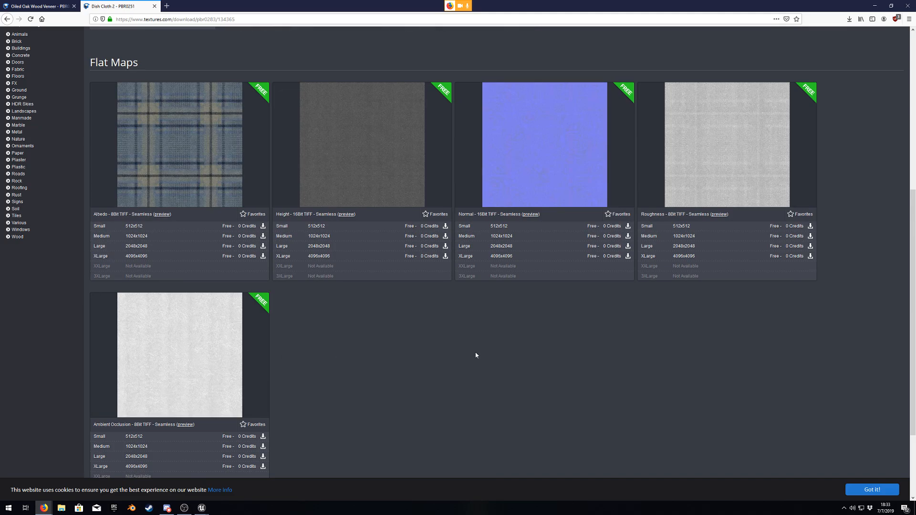
scroll(496, 348, up, 3)
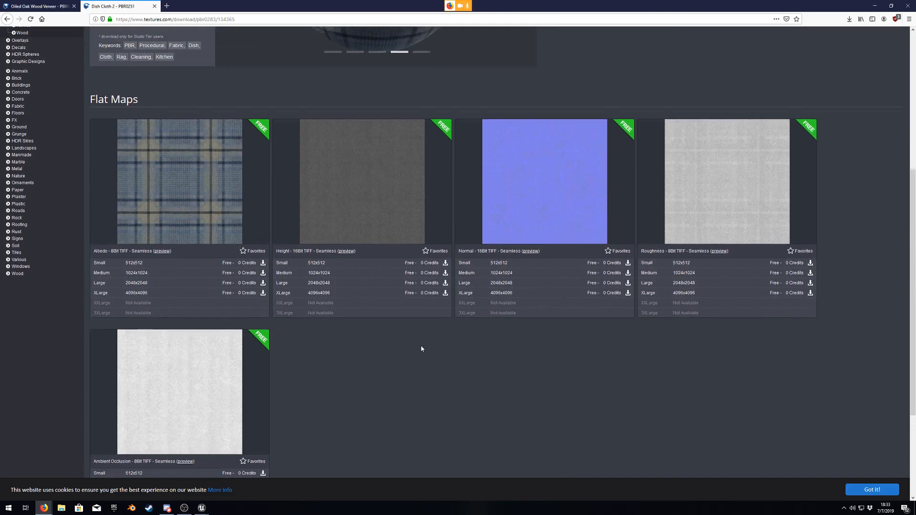
Step: Examine the Dish Cloth 2 material's preview images alongside its flat maps
scroll(398, 340, up, 2)
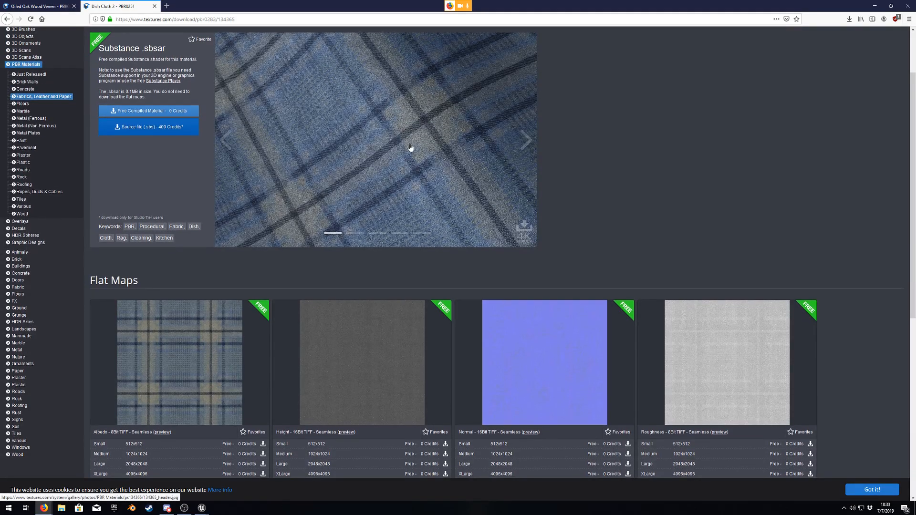
scroll(420, 146, down, 1)
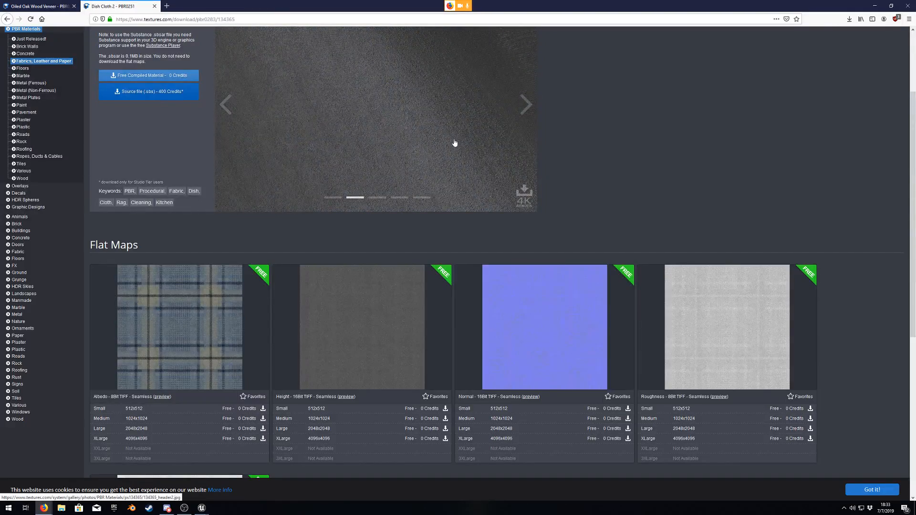
scroll(433, 151, up, 3)
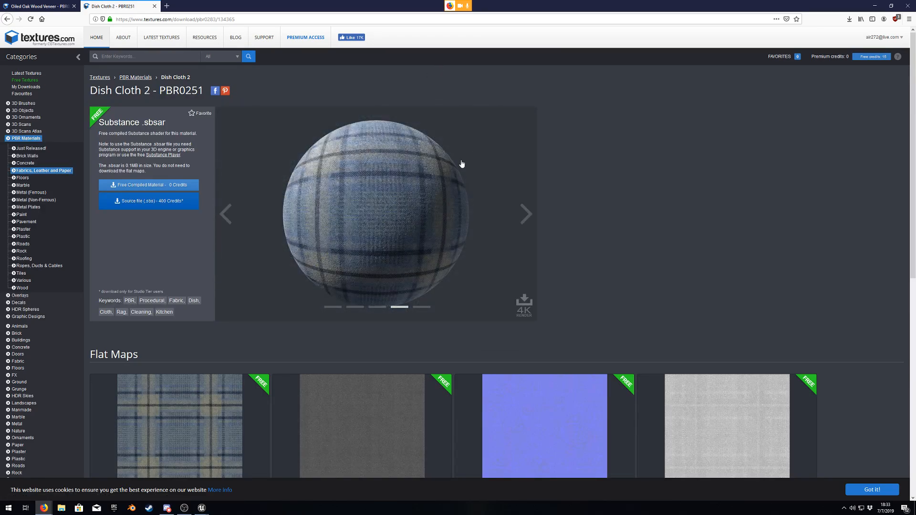
Step: Return to the Oiled Oak Wood Veneer page and save its medium 1024x1024 albedo map as a file
key(ctrl+shift+Tab)
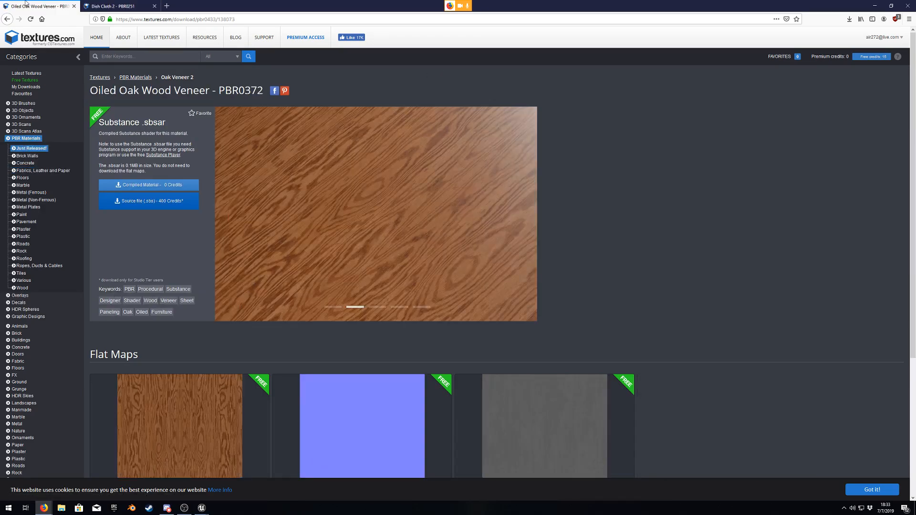
scroll(558, 177, down, 5)
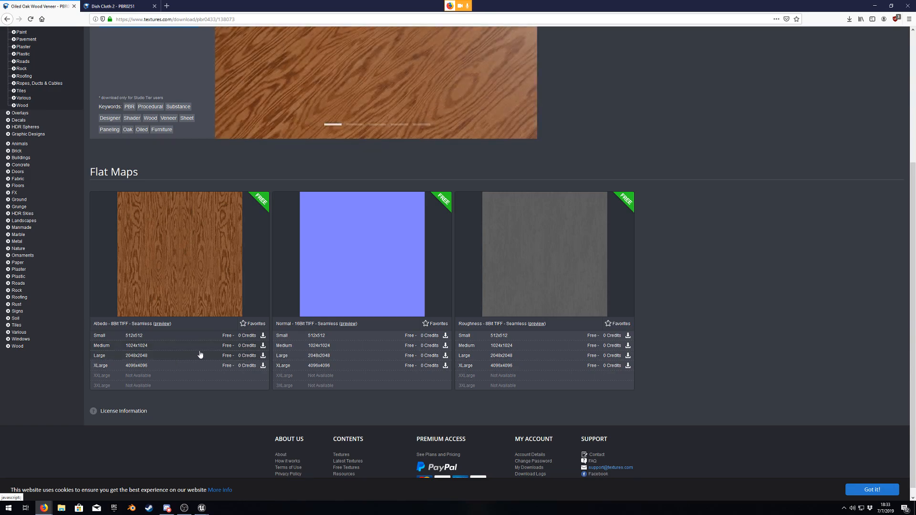
click(263, 347)
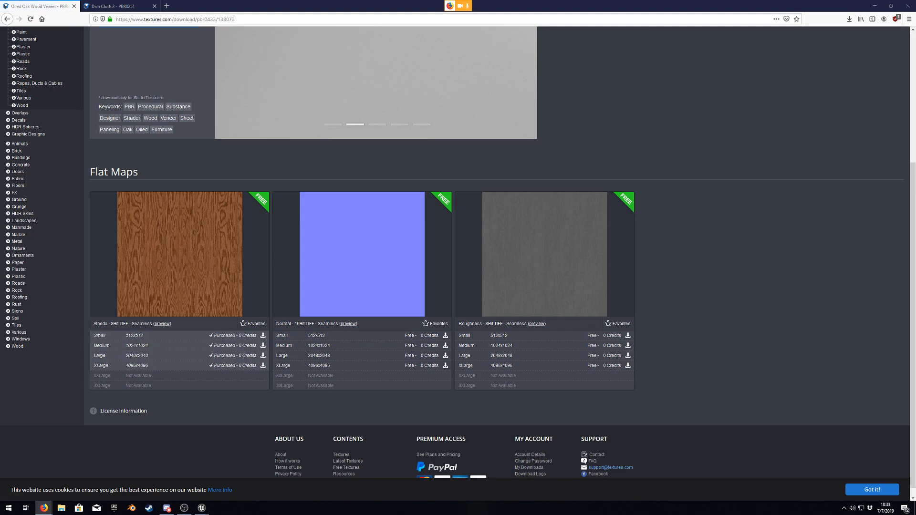
drag(915, 210, 637, 103)
click(616, 173)
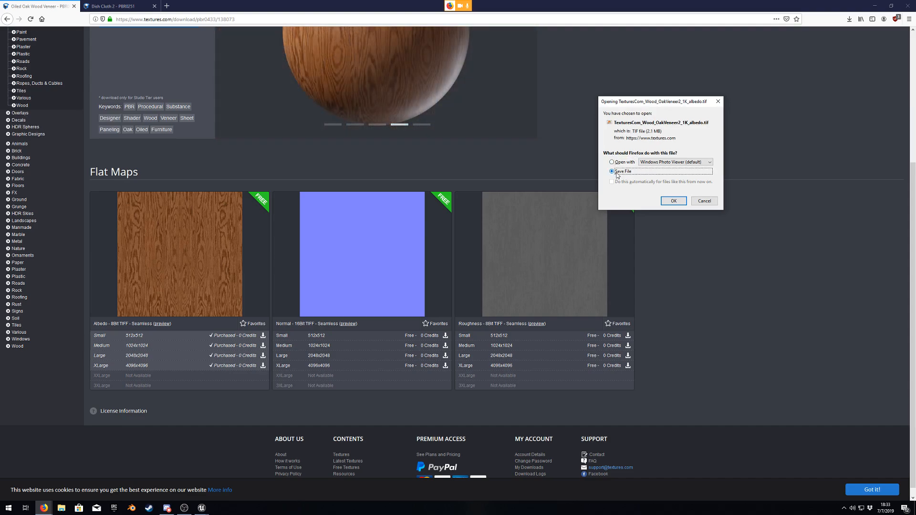
click(671, 202)
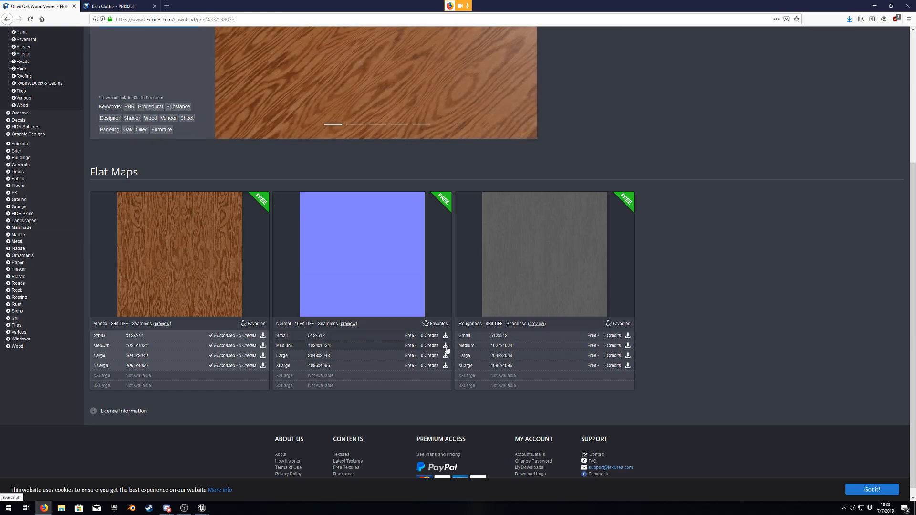
Step: Download the Oiled Oak Wood Veneer's 1K normal and roughness maps, saving both as files
click(446, 346)
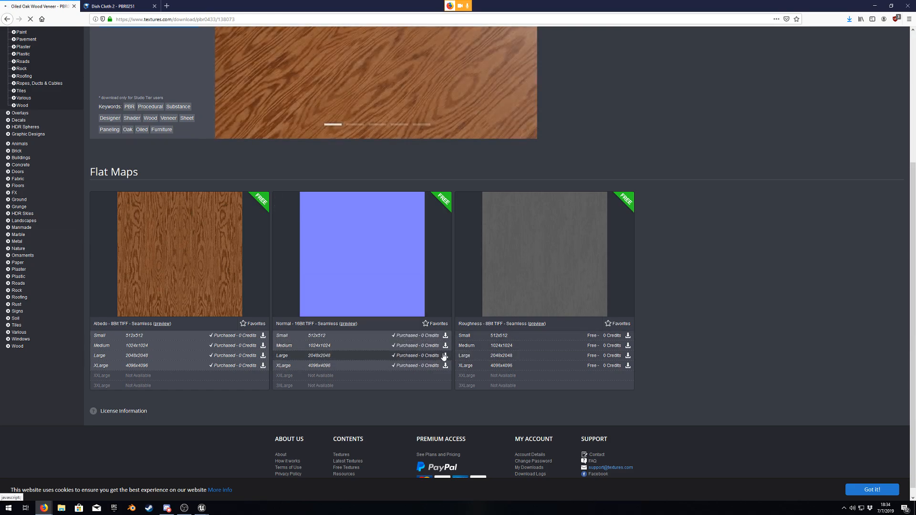
click(704, 201)
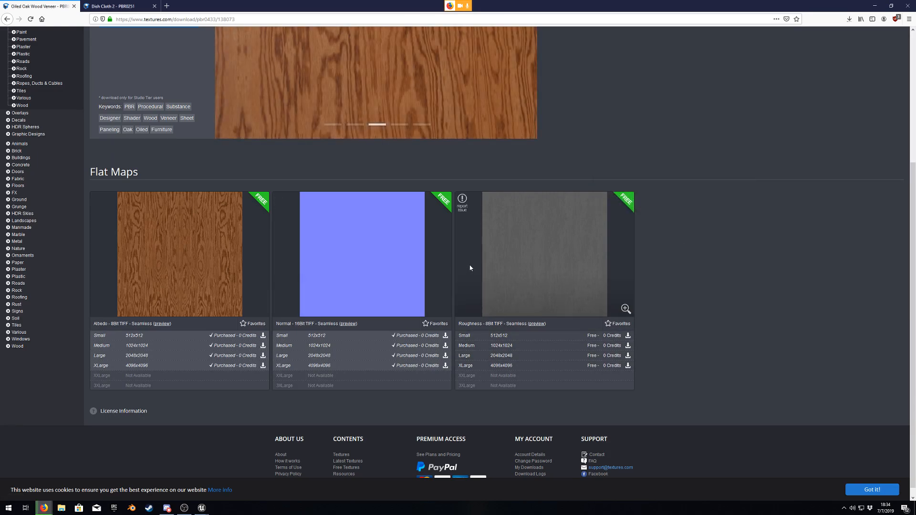
scroll(503, 262, up, 1)
scroll(523, 268, down, 1)
click(628, 335)
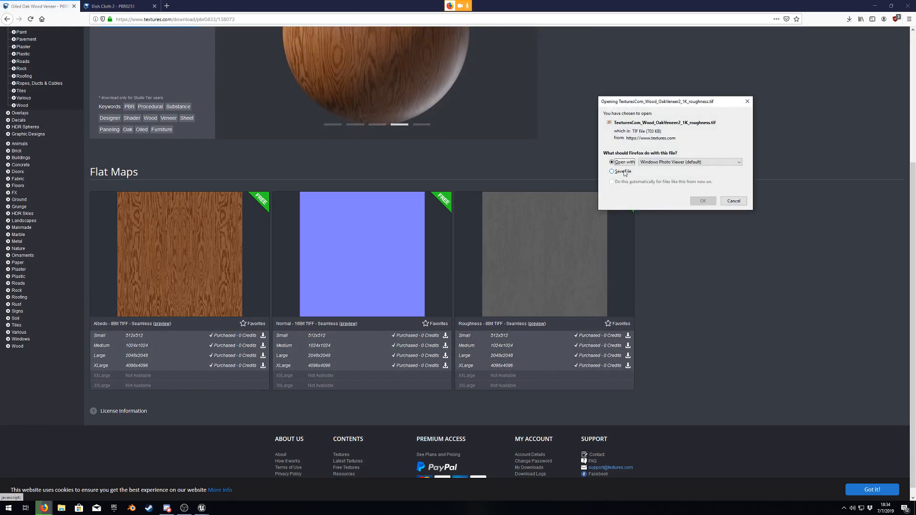
click(623, 171)
click(703, 201)
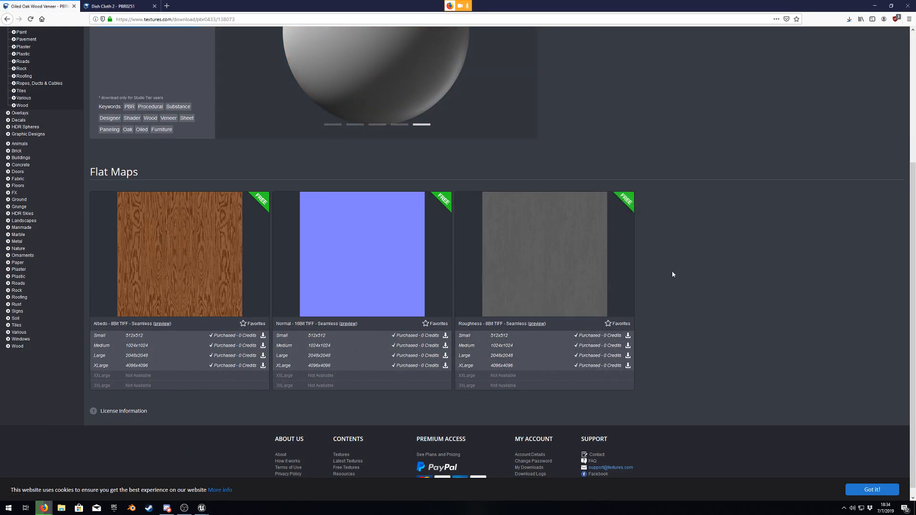
scroll(673, 272, up, 3)
scroll(669, 275, up, 2)
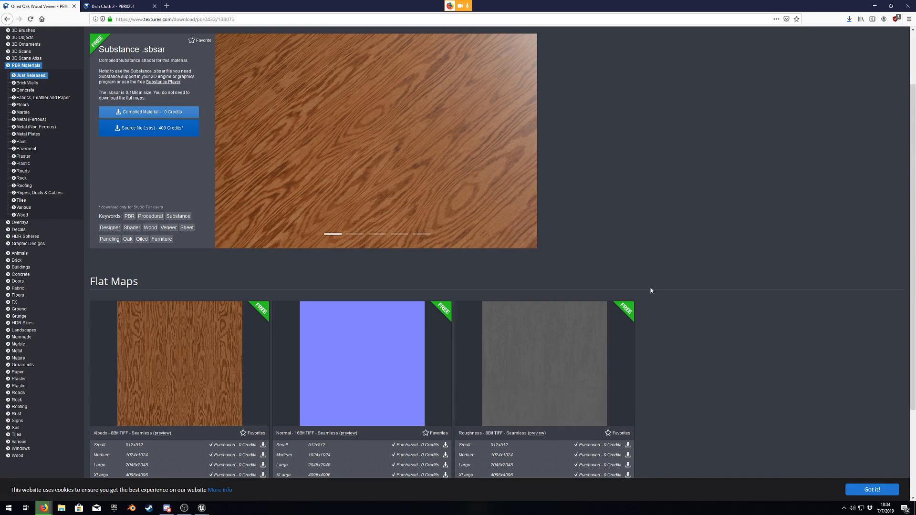
scroll(607, 224, down, 1)
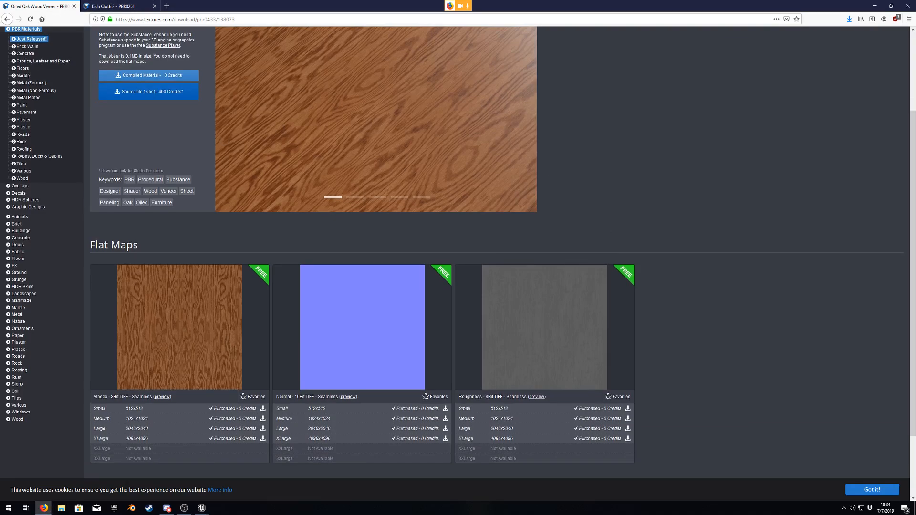
Step: Open File Explorer away from the browser, then switch to the Unreal Editor's main window and select the Textures content folder
click(61, 508)
drag(664, 170, 915, 171)
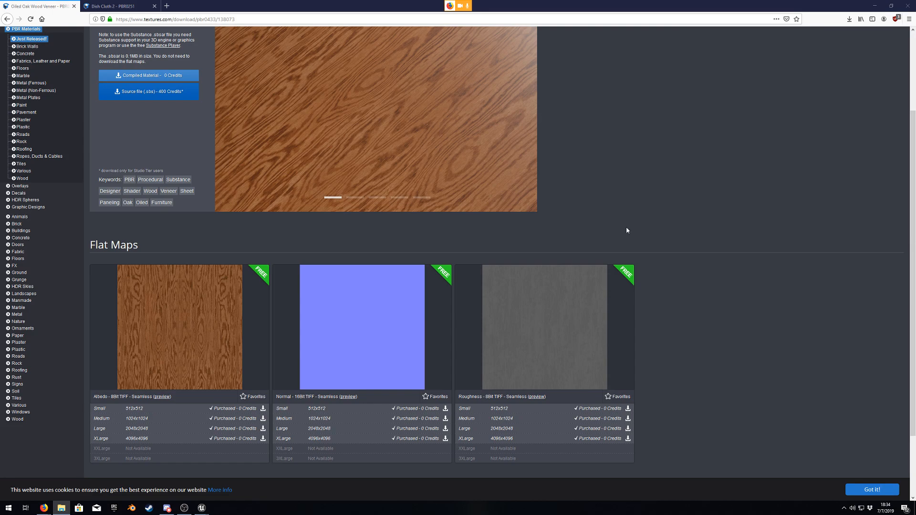
mouse_move(202, 508)
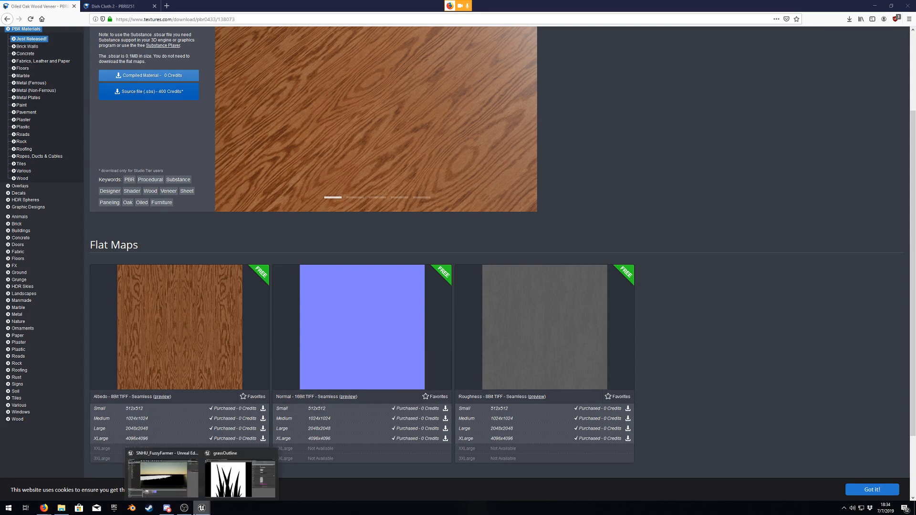
click(212, 486)
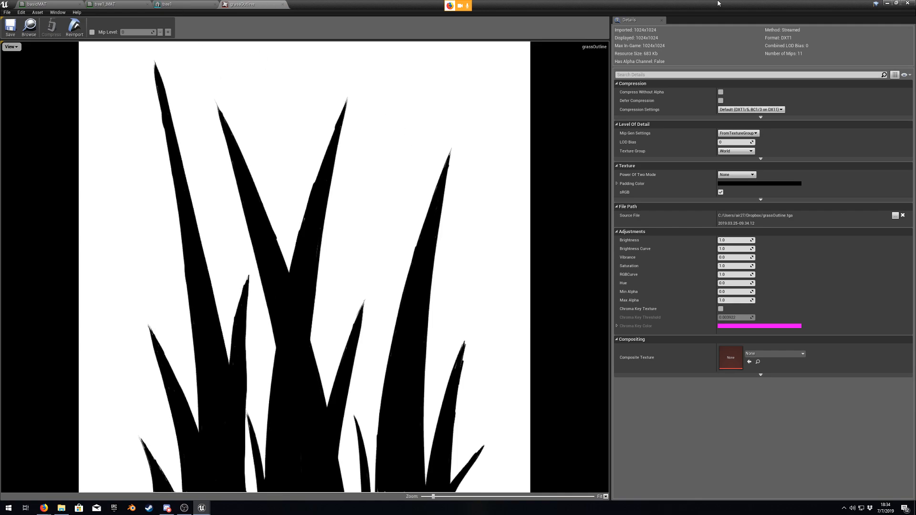
click(888, 3)
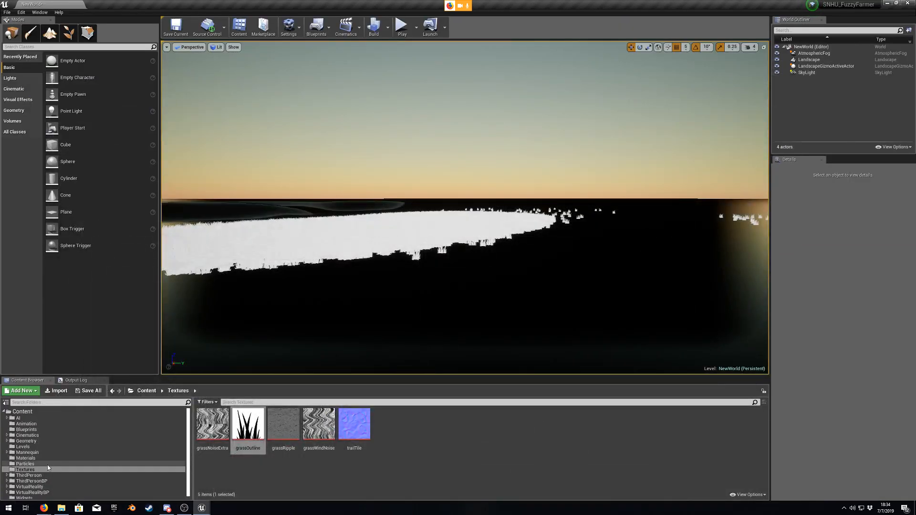
click(41, 471)
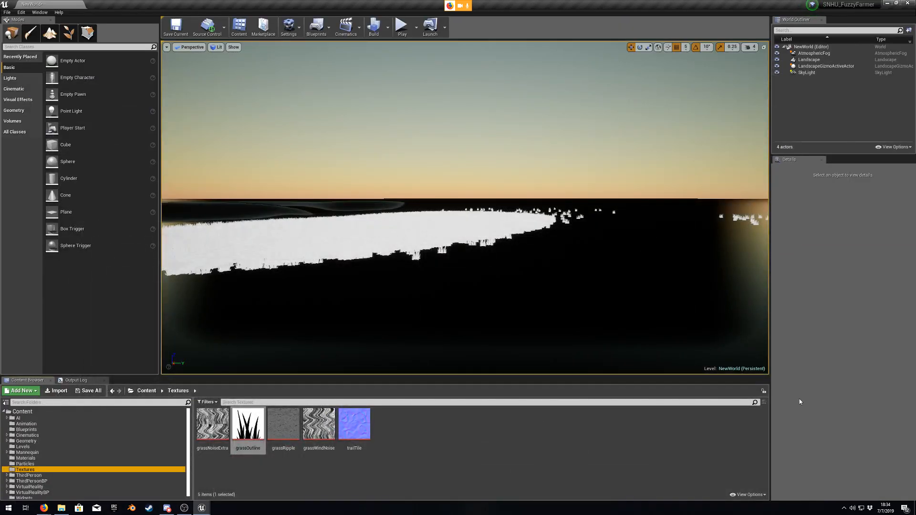
click(439, 468)
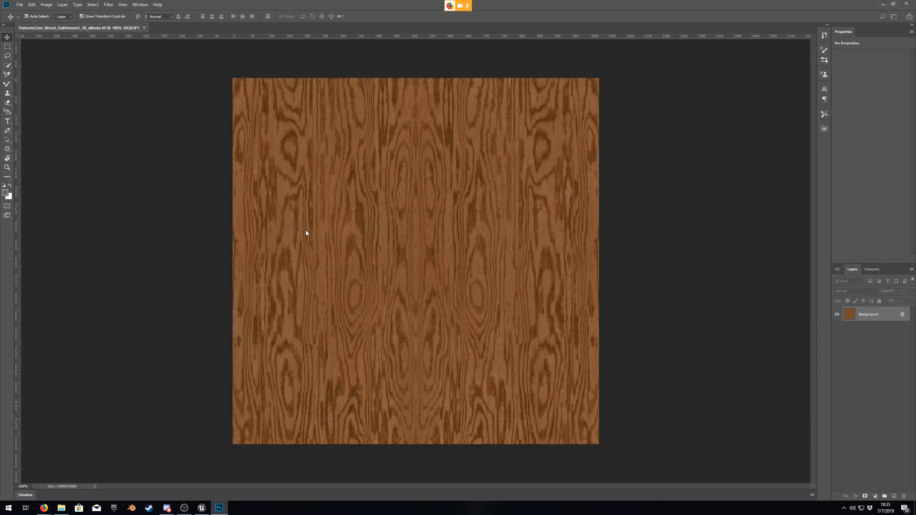
Step: In Photoshop, export the oak veneer albedo texture to Downloads as TexturesCom_Wood_OakVeneer2_1K_albedo.png at 1024 x 1024 px
click(20, 5)
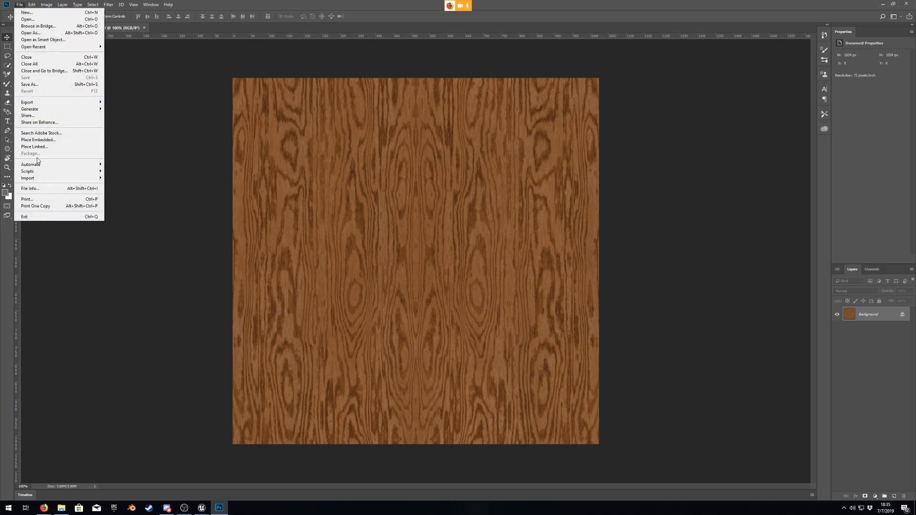
mouse_move(45, 102)
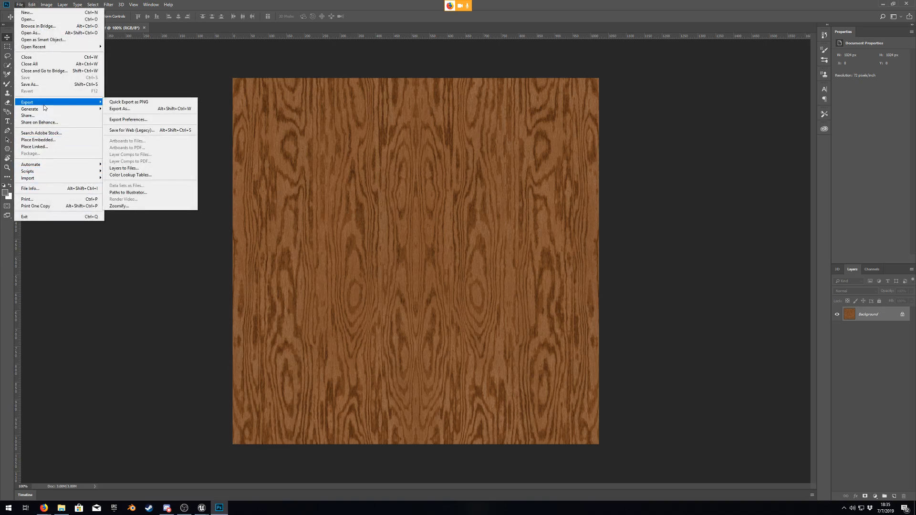
click(142, 109)
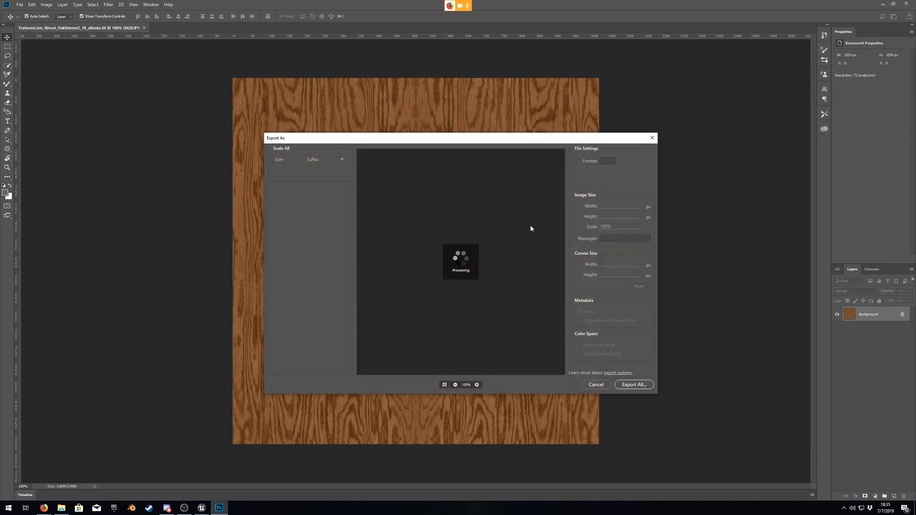
click(614, 162)
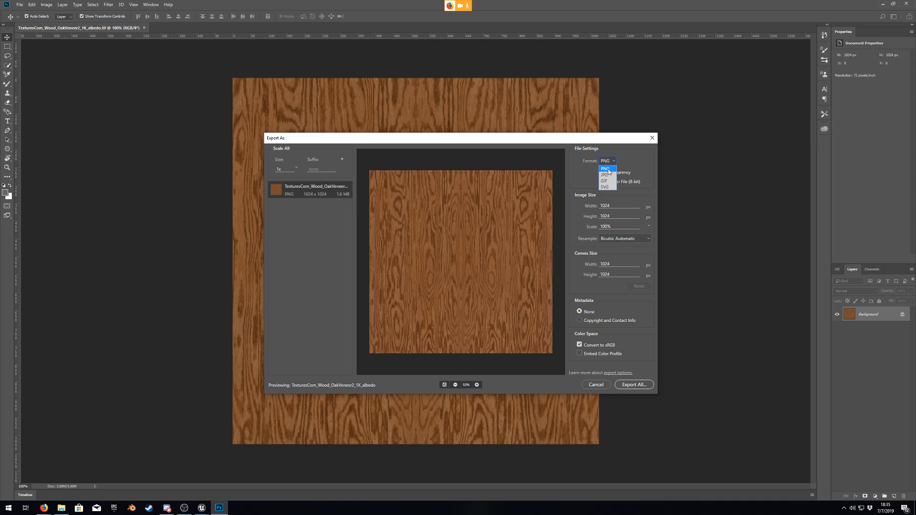
click(609, 170)
click(614, 162)
click(606, 169)
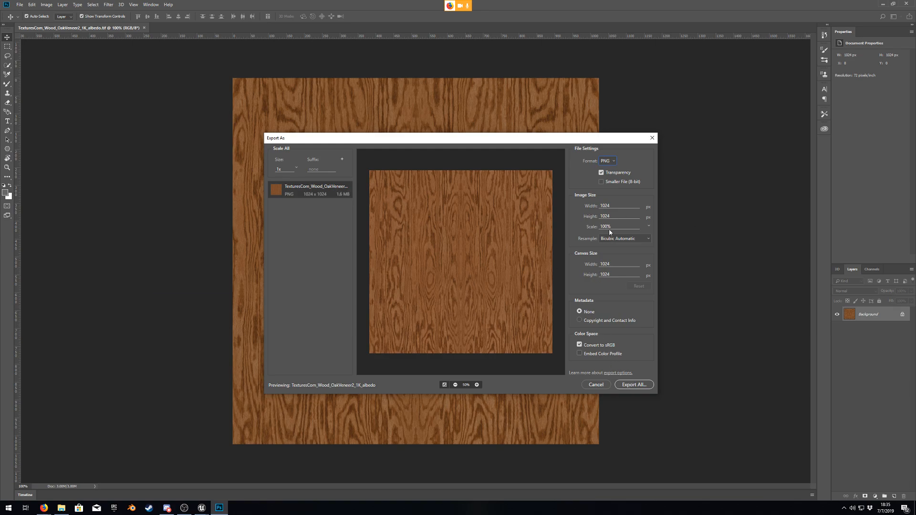
click(633, 385)
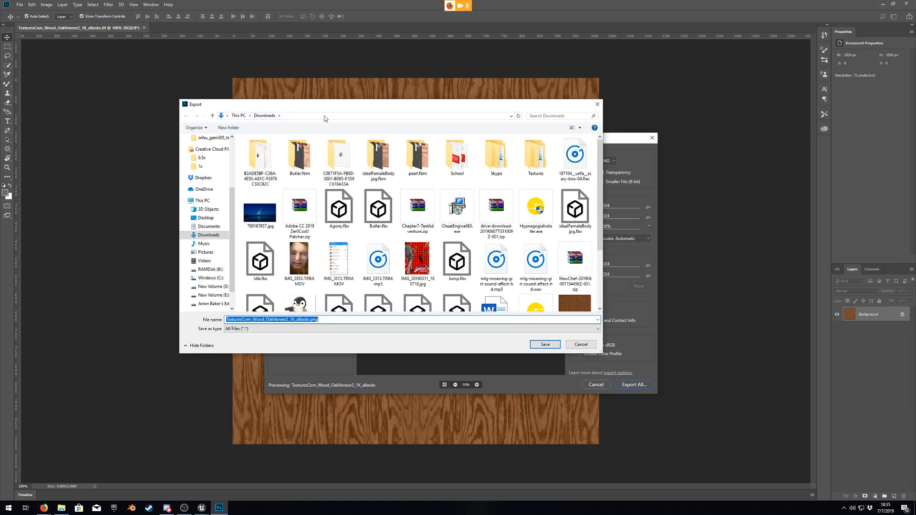
drag(347, 105, 915, 91)
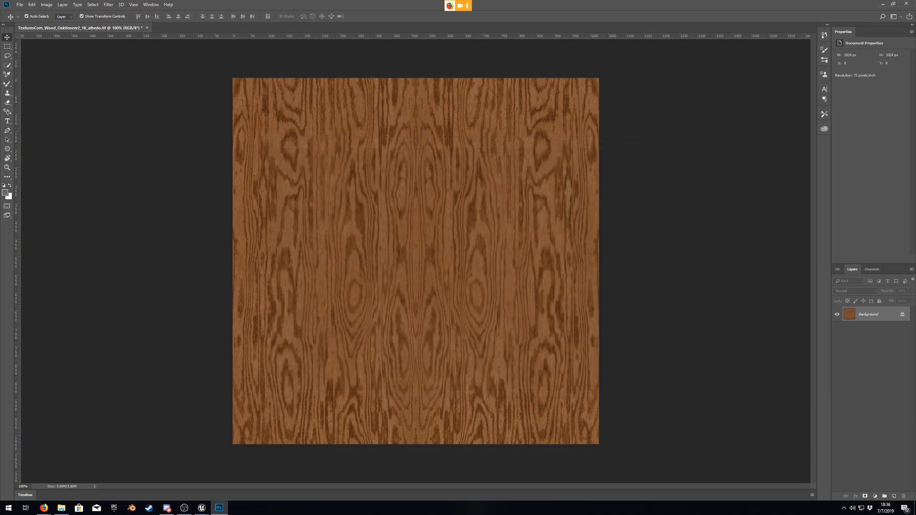
Step: Open the oak veneer normal map in Photoshop as a separate document and export it as a PNG
drag(850, 314, 192, 33)
key(alt+Tab)
key(alt+Tab)
key(alt+Tab)
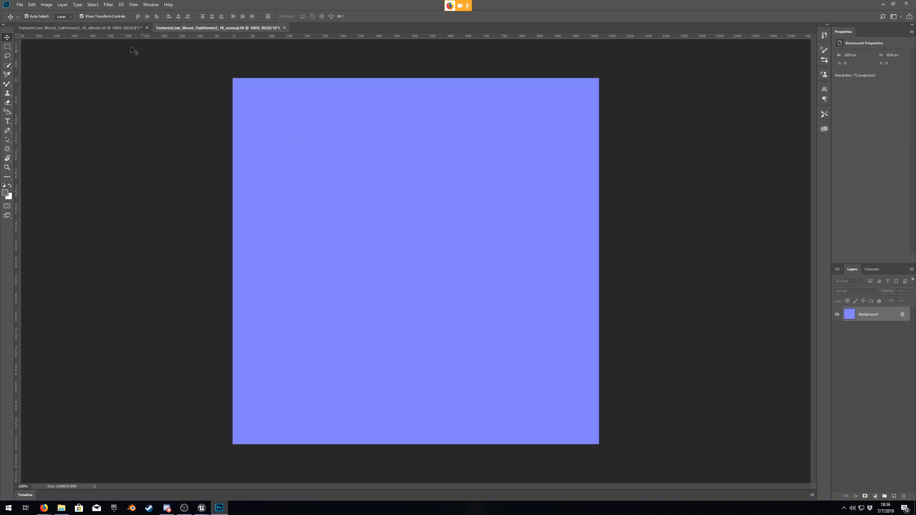
click(20, 5)
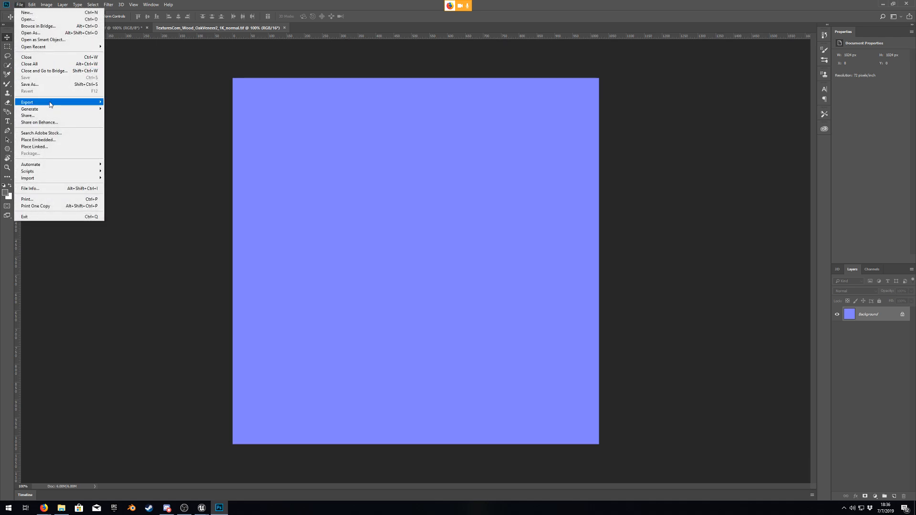
mouse_move(47, 102)
click(142, 108)
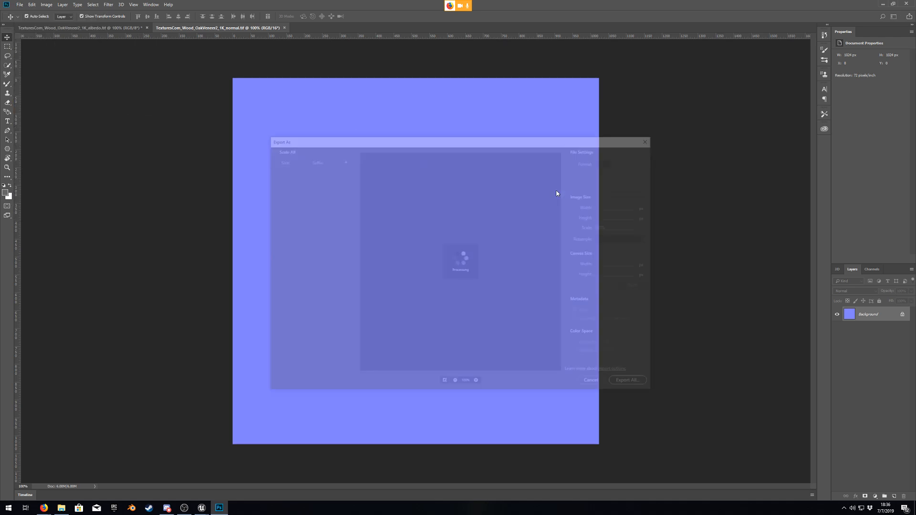
click(637, 384)
click(349, 232)
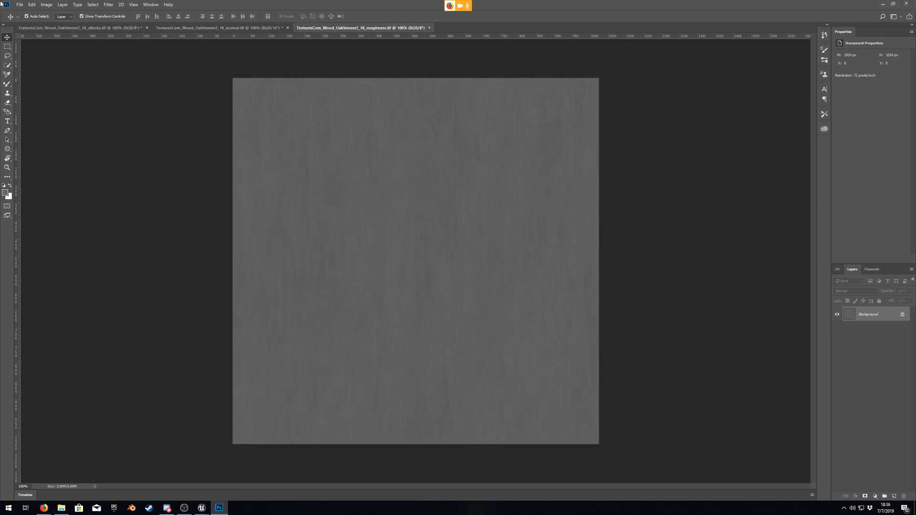
Step: Export the oak veneer roughness map to Downloads as TexturesCom_Wood_OakVeneer2_1K_roughness.png
click(19, 5)
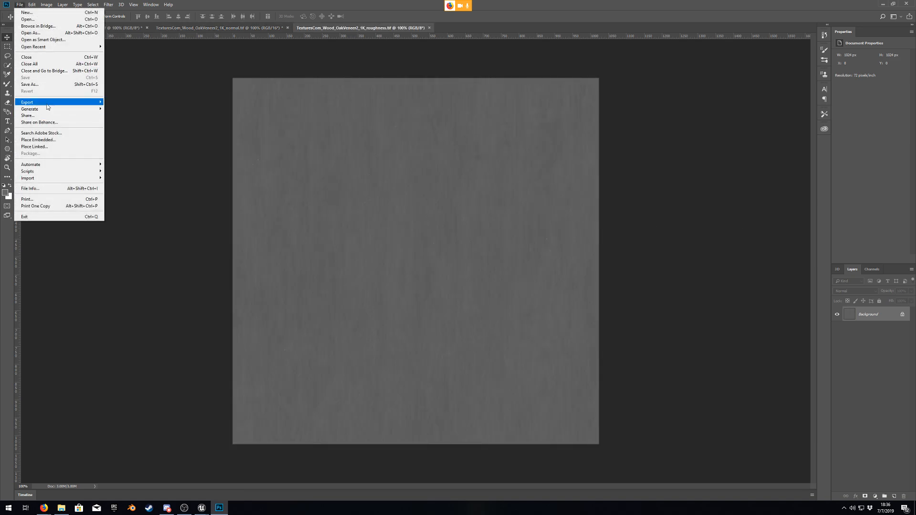
mouse_move(48, 103)
click(131, 109)
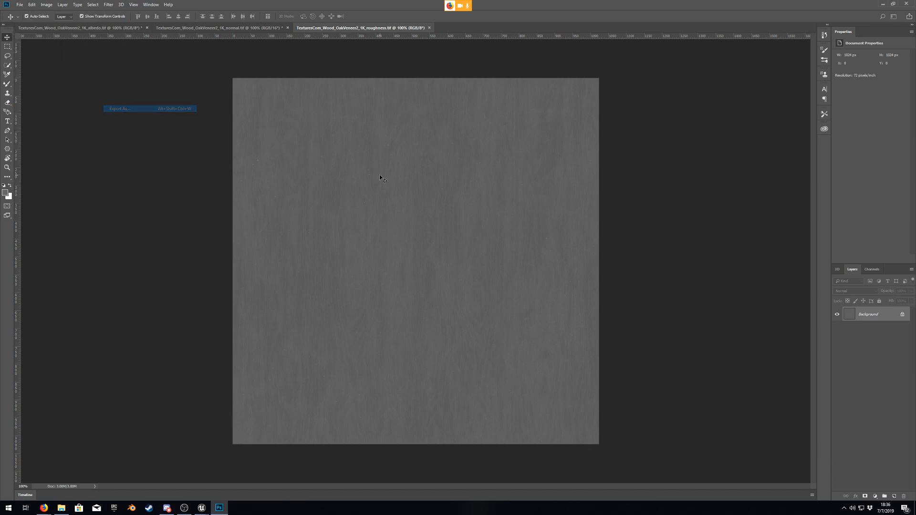
click(633, 384)
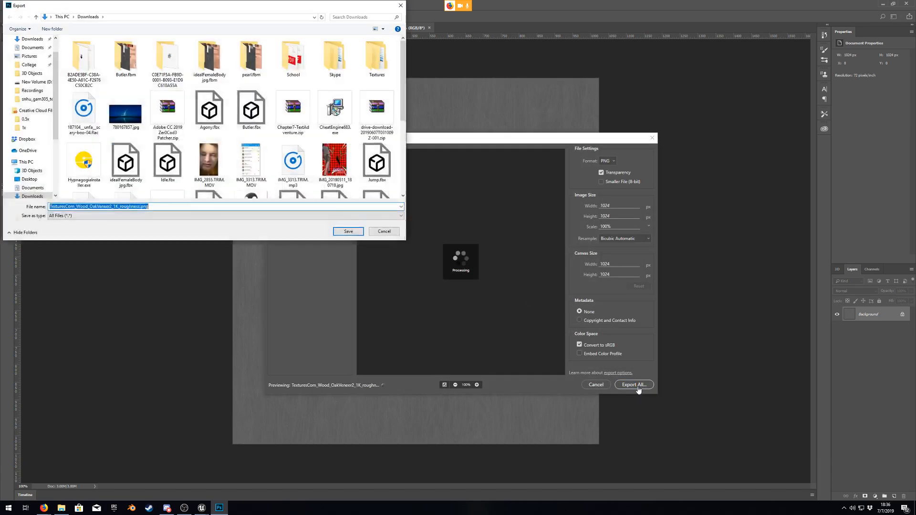
click(349, 232)
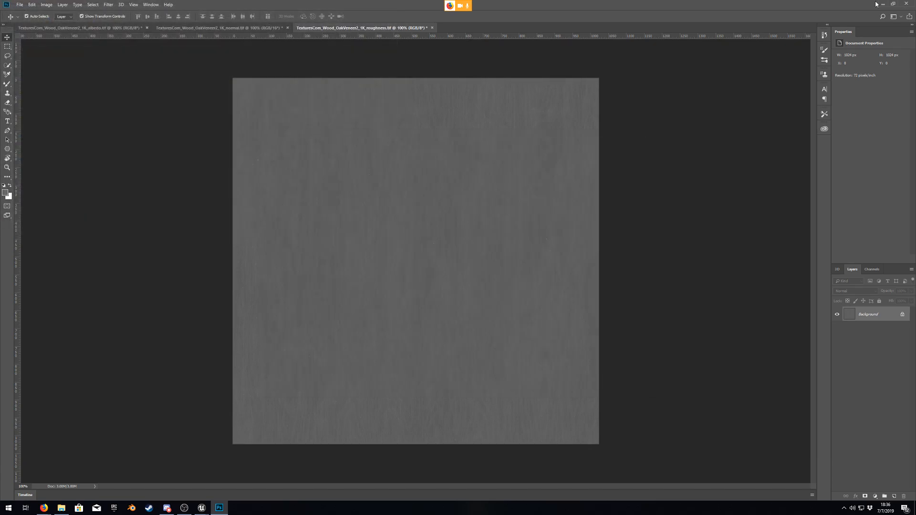
Step: Quit Photoshop without saving changes to the oak veneer albedo, normal and roughness documents
click(902, 5)
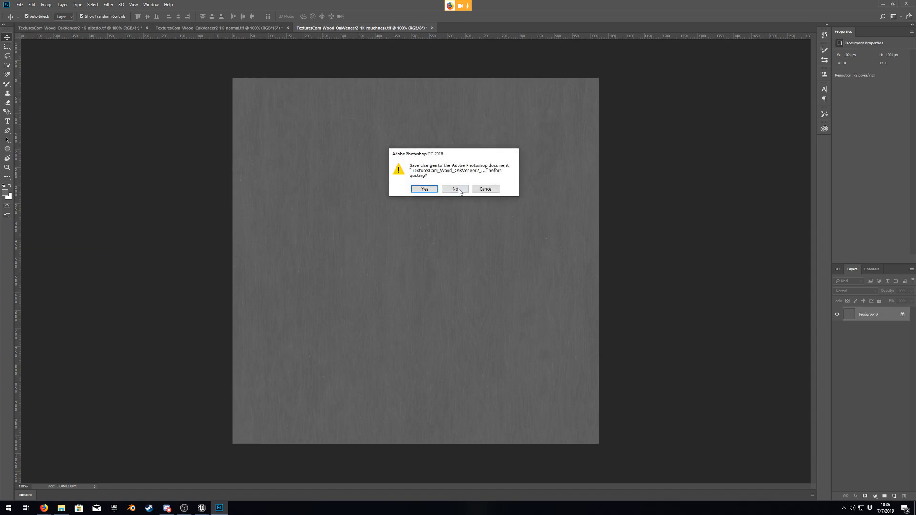
click(459, 190)
click(460, 190)
click(458, 190)
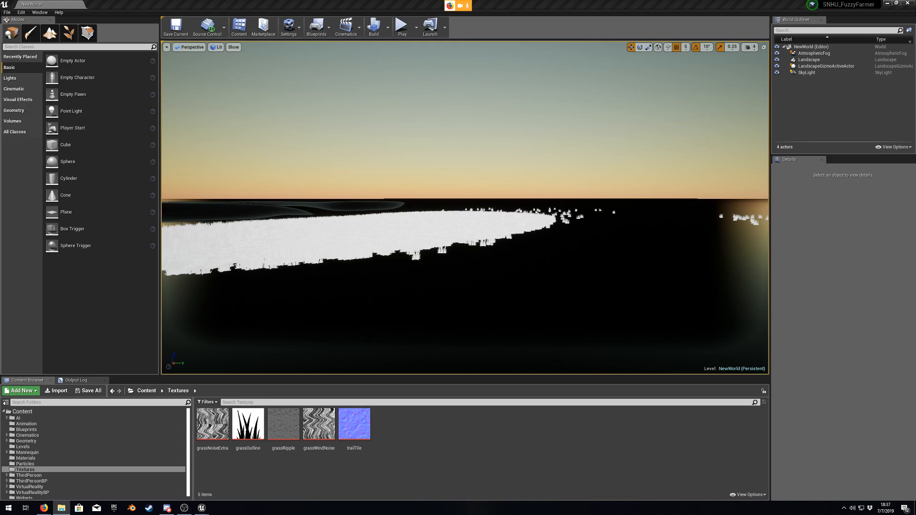
Step: Import the oak veneer albedo, normal and roughness PNGs from Downloads into the Unreal Textures content folder
drag(873, 257, 497, 429)
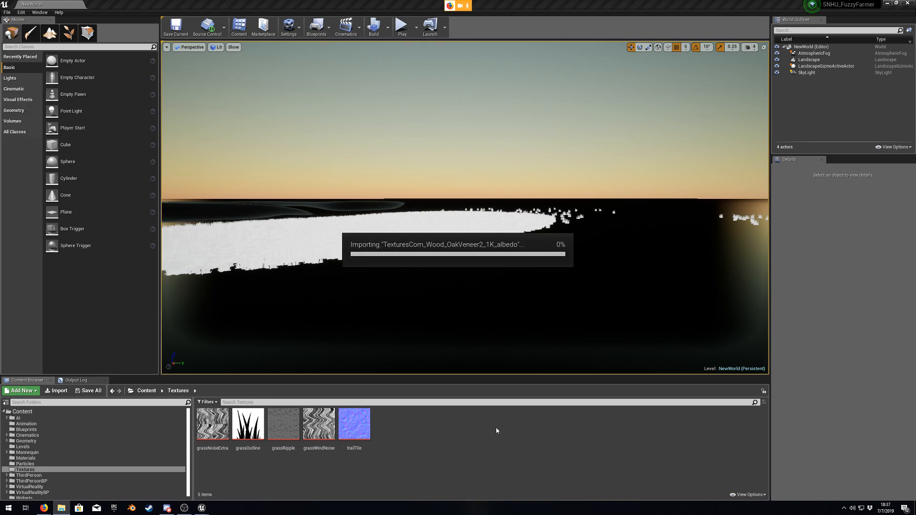
click(464, 477)
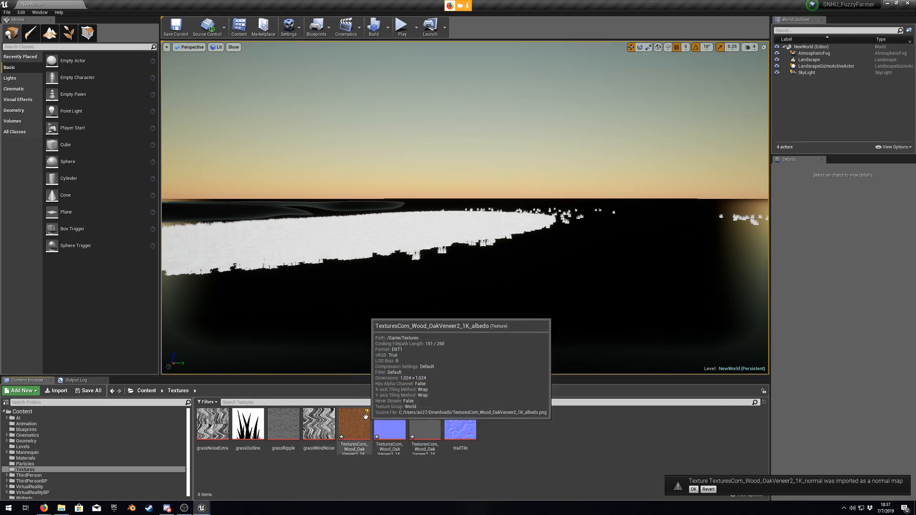
click(208, 27)
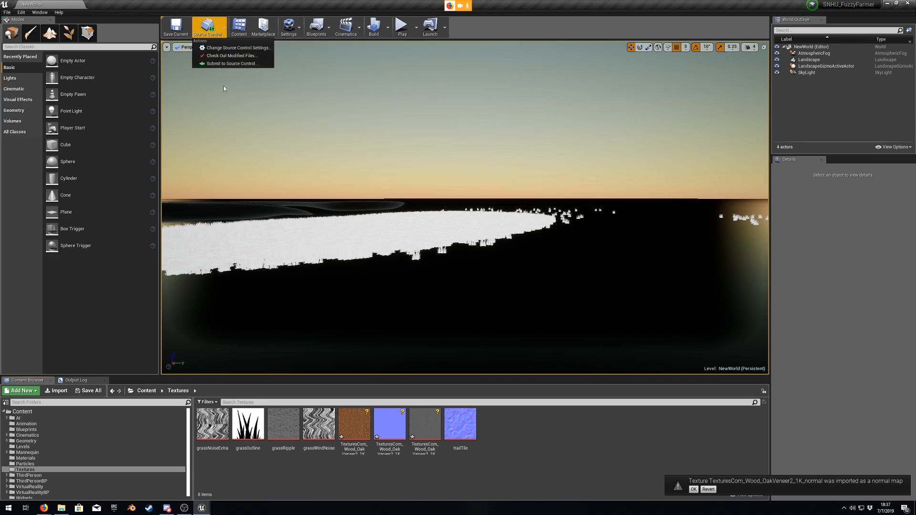
click(210, 27)
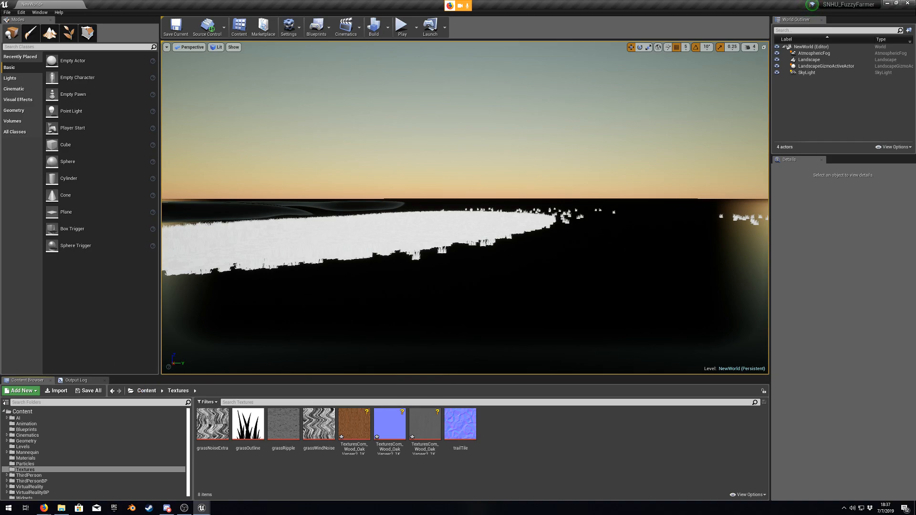
Step: Save the imported oak veneer roughness, normal and albedo texture assets
click(426, 424)
double_click(426, 424)
click(395, 426)
key(ctrl+s)
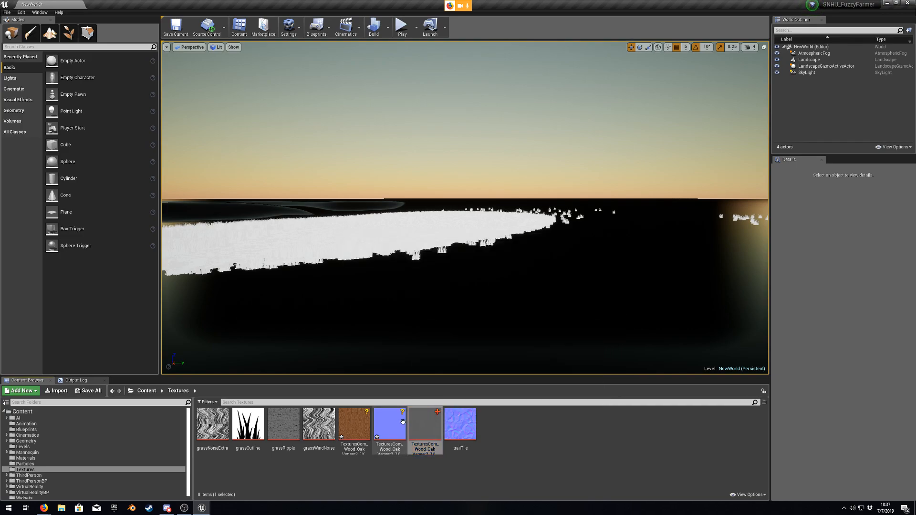
click(357, 424)
key(ctrl+s)
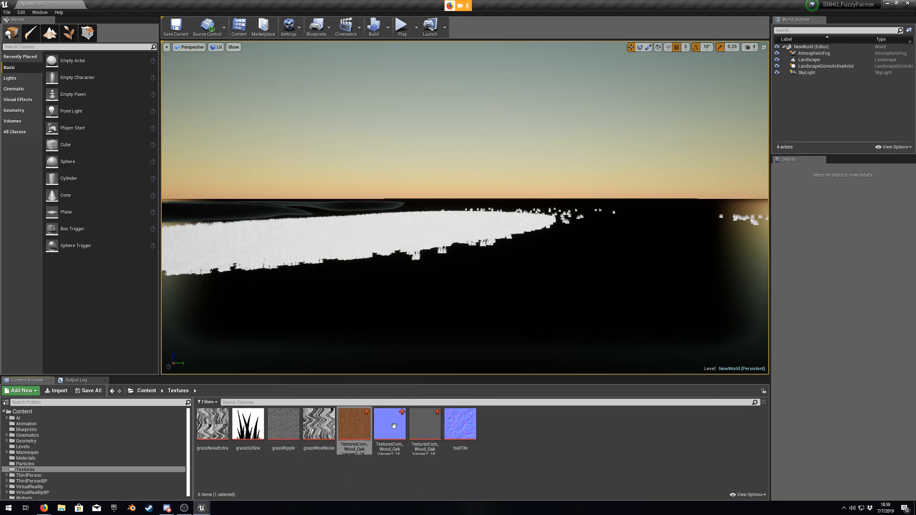
Step: Create a material named woodMAT in the Materials folder and open it for editing
click(53, 459)
right_click(468, 471)
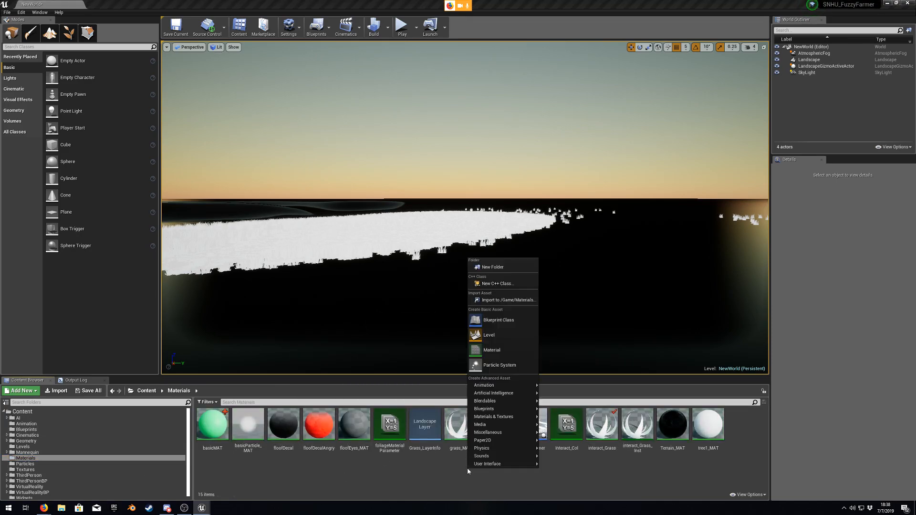
click(492, 350)
text(woodMAT)
key(Return)
double_click(745, 424)
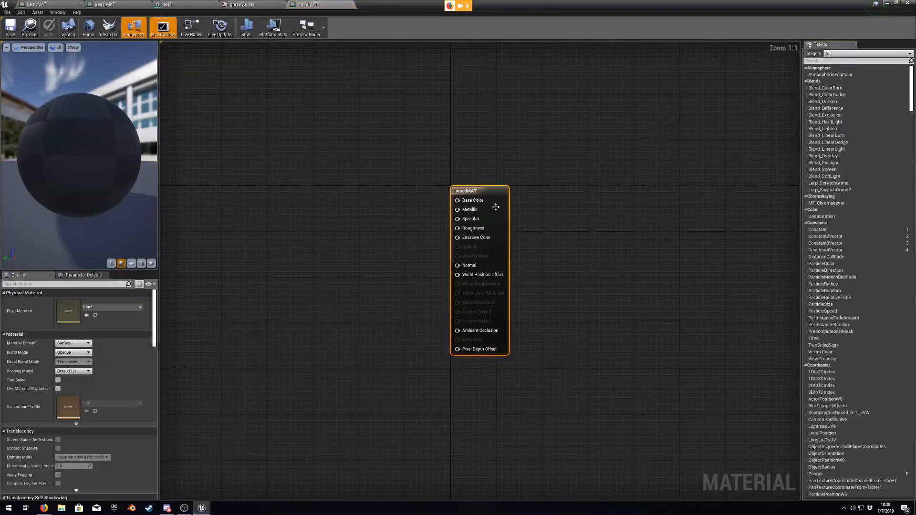
Step: Float the material editor above the Textures folder and add the oak veneer albedo and normal textures to the woodMAT graph
drag(579, 7, 453, 44)
click(28, 469)
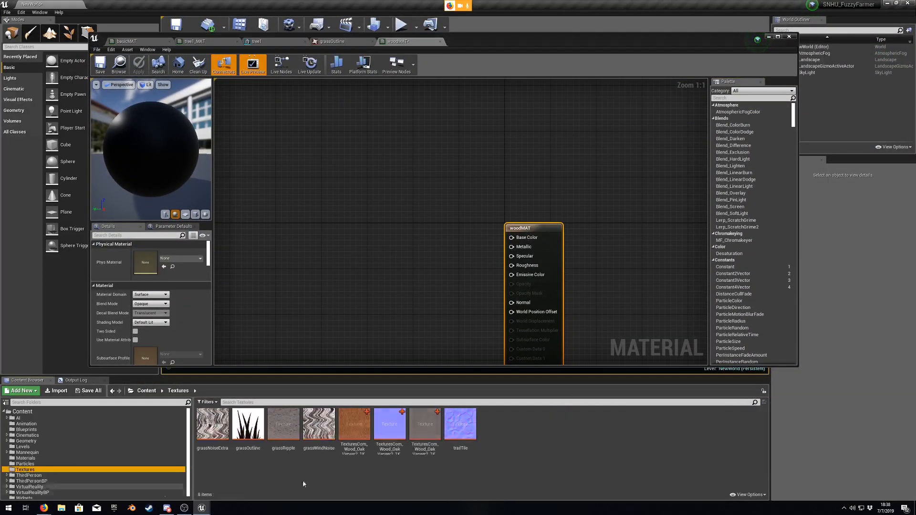
drag(354, 424, 399, 196)
drag(390, 425, 369, 287)
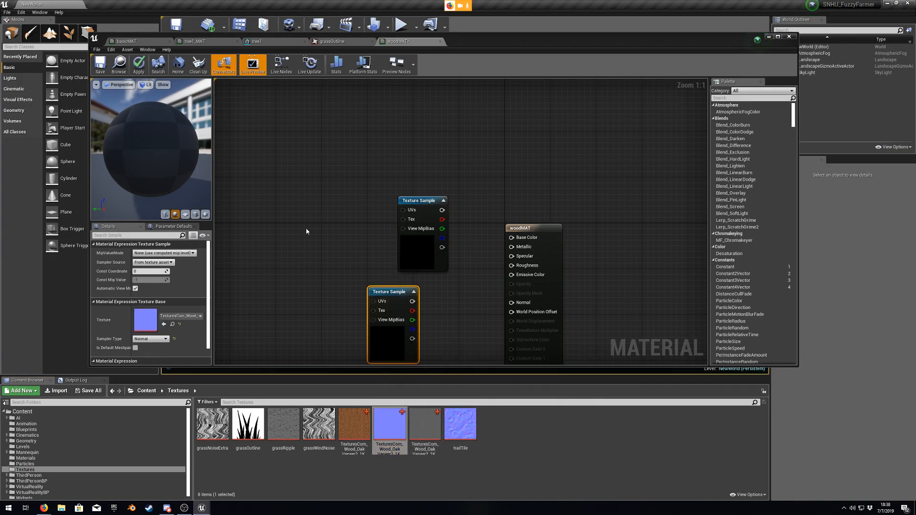
Step: Connect the albedo texture sample to woodMAT's Base Color and place the sample above the material node
scroll(339, 252, down, 1)
right_drag(420, 277, 425, 214)
drag(423, 145, 495, 178)
mouse_move(376, 103)
mouse_down()
mouse_move(397, 83)
mouse_move(381, 97)
mouse_up()
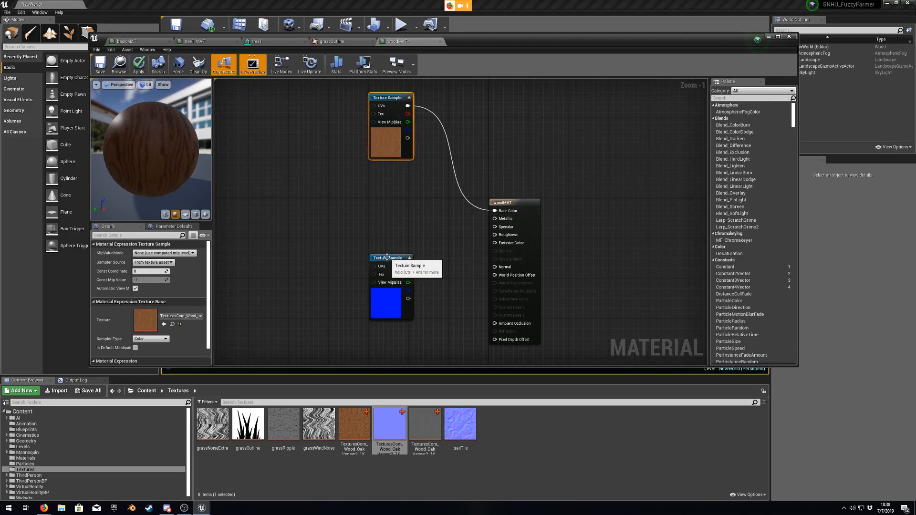
Step: Connect the normal sample to Normal, then add the oak veneer roughness texture between the samples and connect it to Roughness
drag(385, 259, 379, 208)
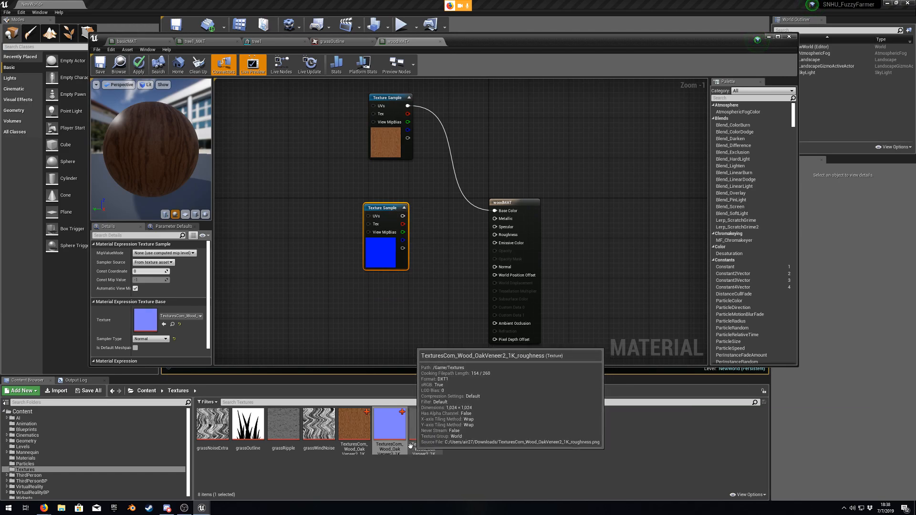
drag(403, 217, 387, 281)
drag(425, 427, 495, 234)
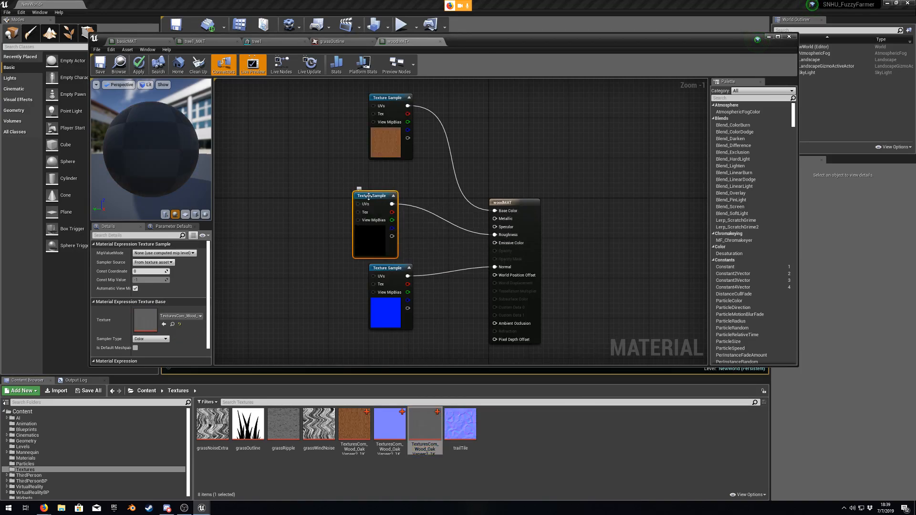
drag(372, 196, 387, 188)
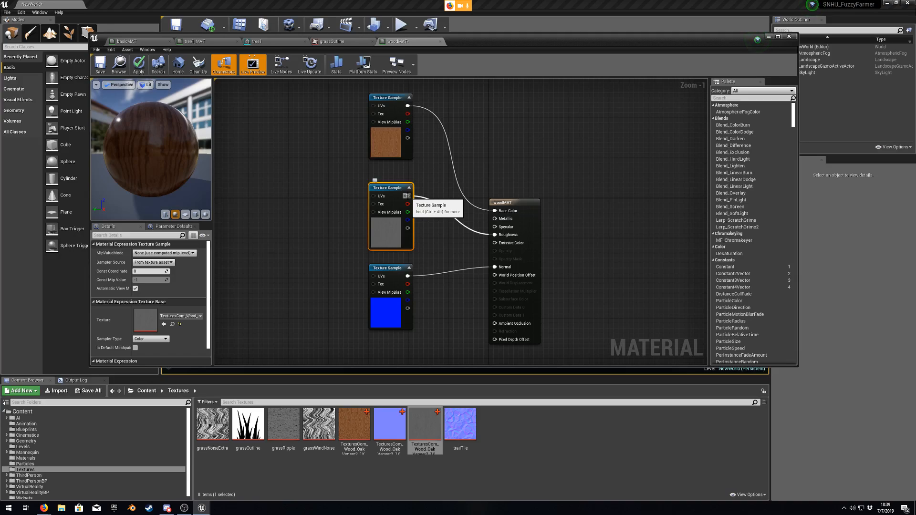
Step: Insert a Multiply node between the normal texture sample and woodMAT's Normal input
drag(408, 276, 429, 284)
text(mult)
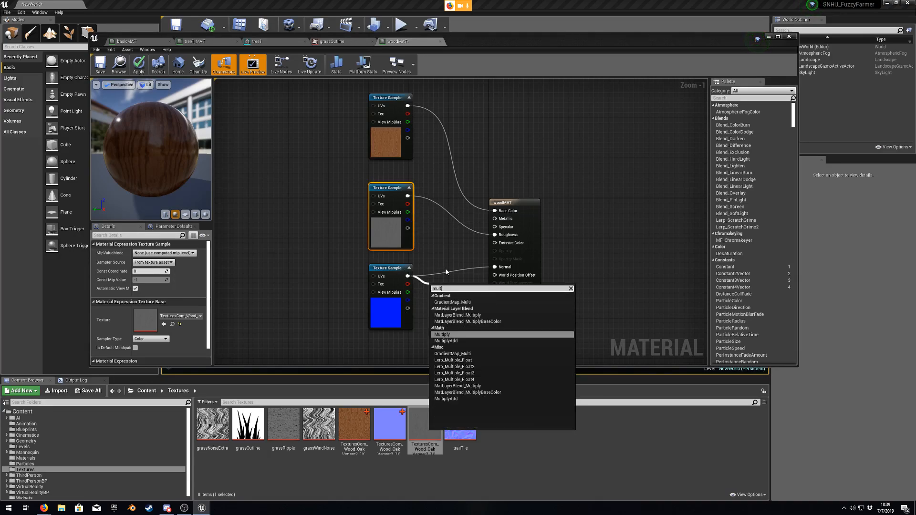
key(Return)
drag(458, 296, 456, 273)
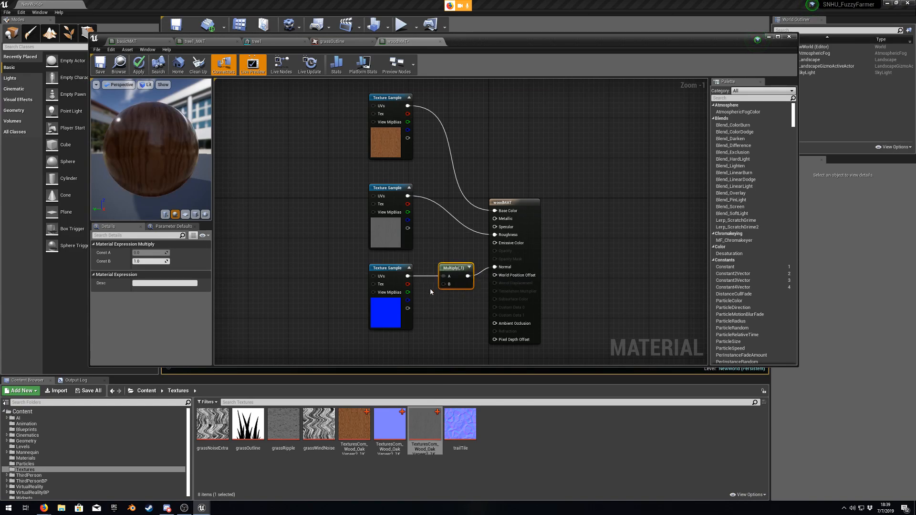
Step: Add a scalar parameter named normalMult below the Multiply node
key(s)
click(417, 297)
text(ssssss)
key(ctrl+a)
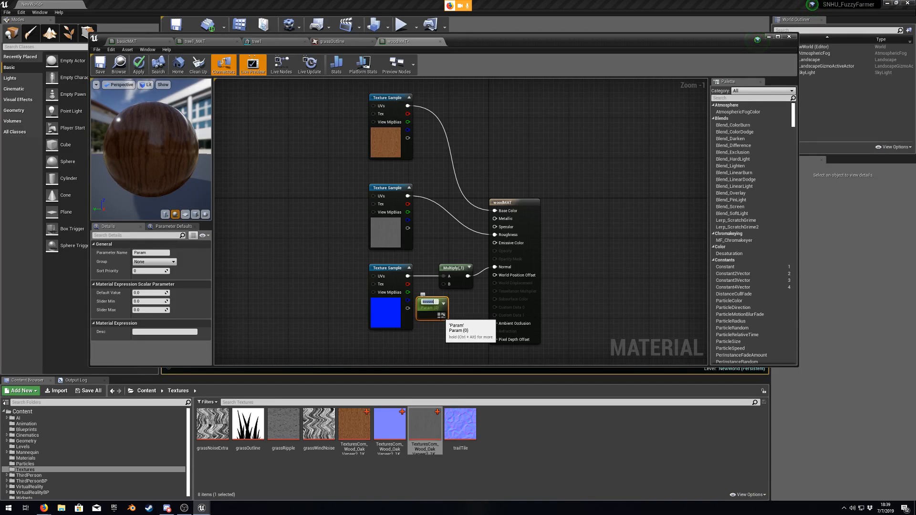
text(r)
text(ormal)
text(Mult)
key(Return)
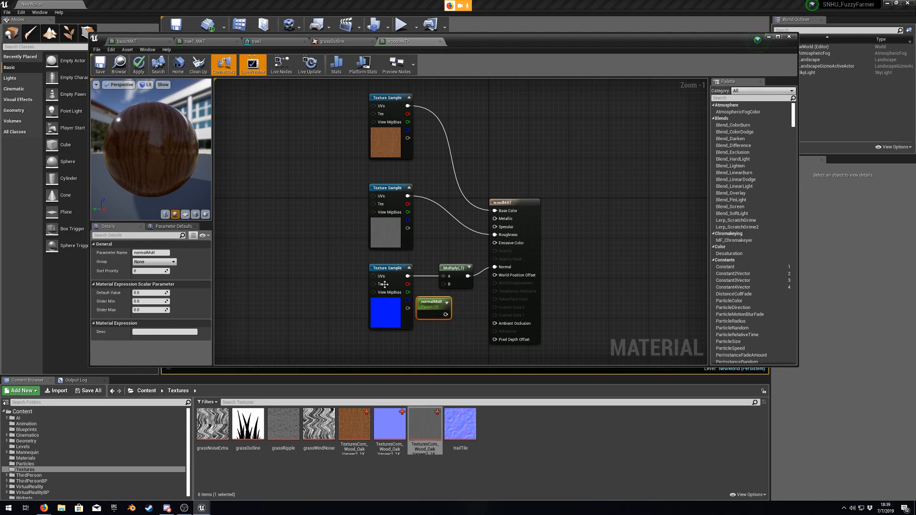
Step: Space the normal sample away from the Multiply node and connect normalMult to the Multiply node's B input
click(395, 270)
drag(396, 271, 334, 271)
drag(435, 307, 444, 285)
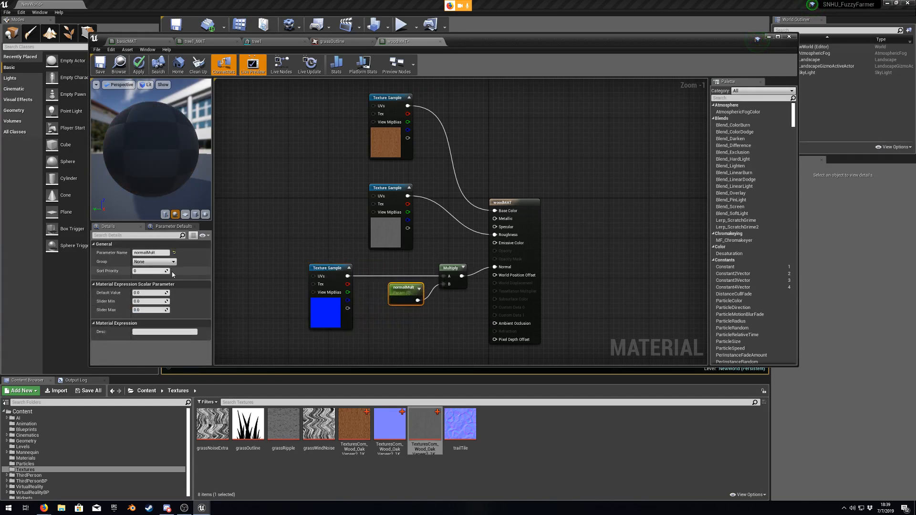
Step: Set the normalMult parameter's default value to 10
click(146, 272)
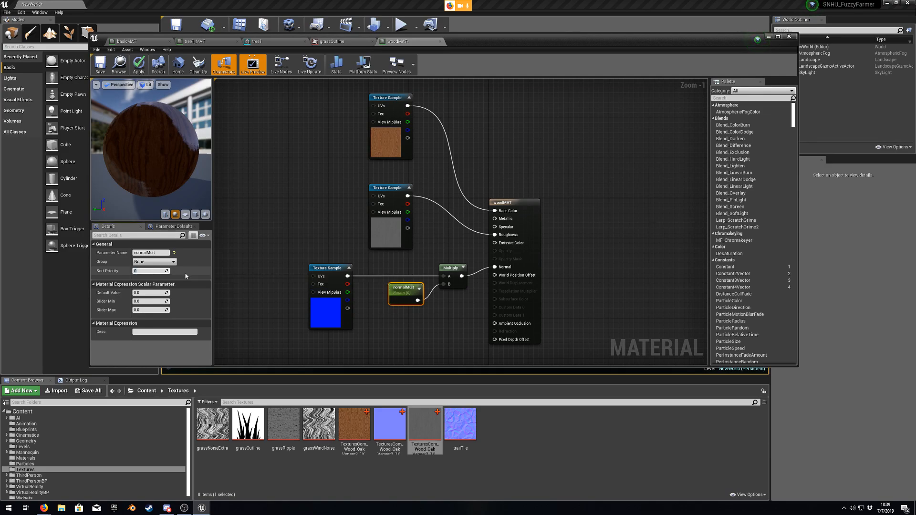
click(143, 292)
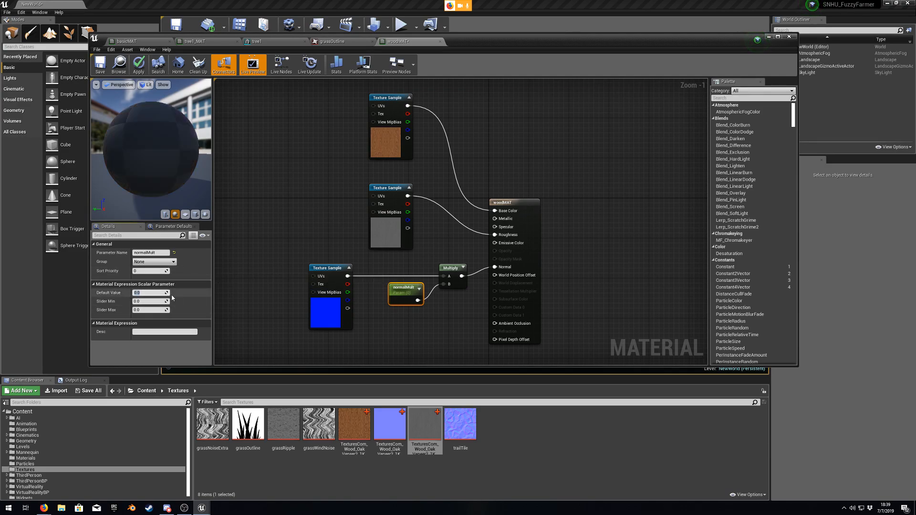
text(10)
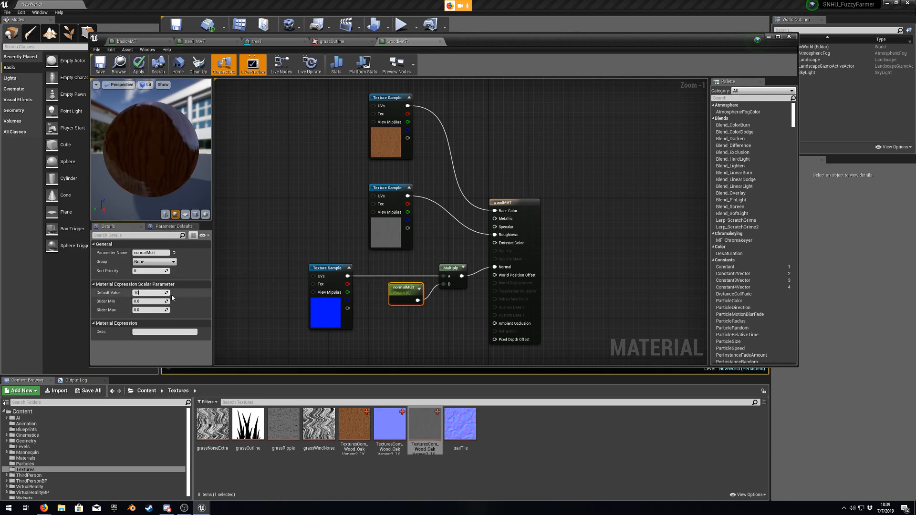
key(Return)
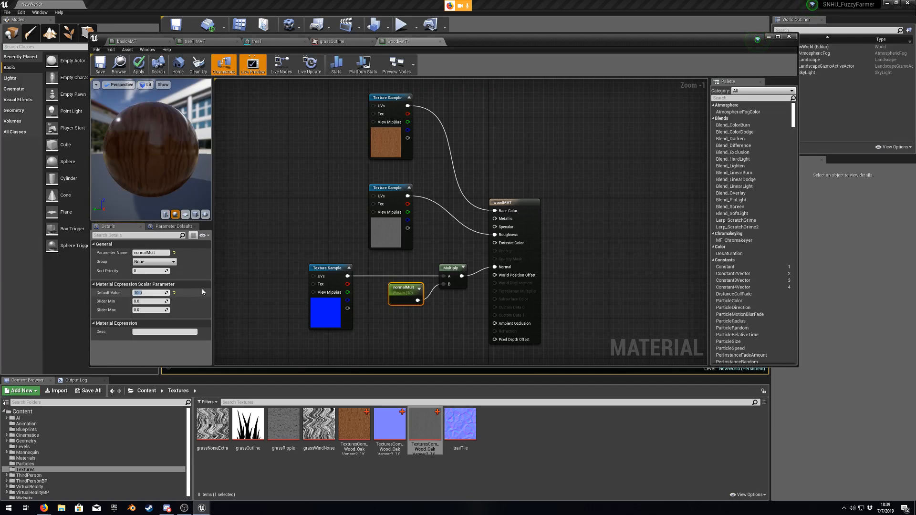
Step: Remove the normalMult parameter and the Multiply node from the normal map branch of the wood material graph
mouse_move(173, 140)
right_down()
mouse_move(173, 172)
mouse_move(173, 145)
right_up()
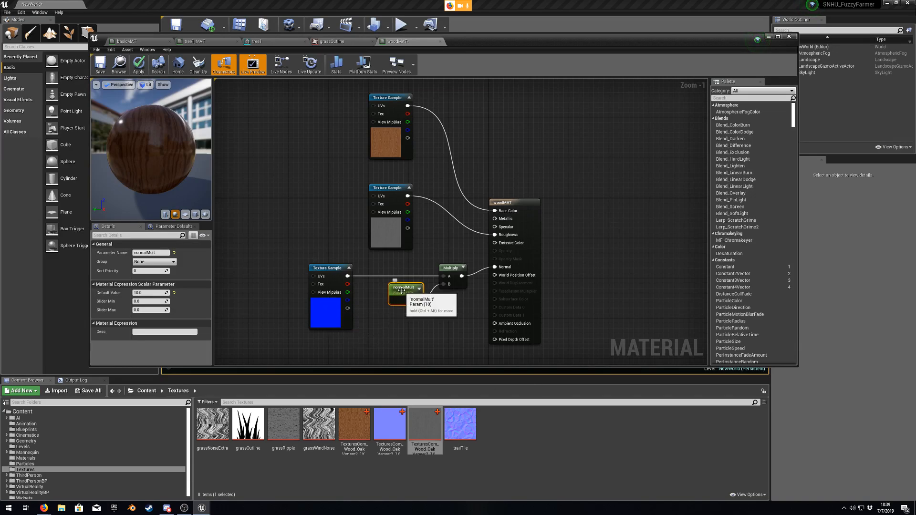
key(Delete)
click(455, 274)
key(Delete)
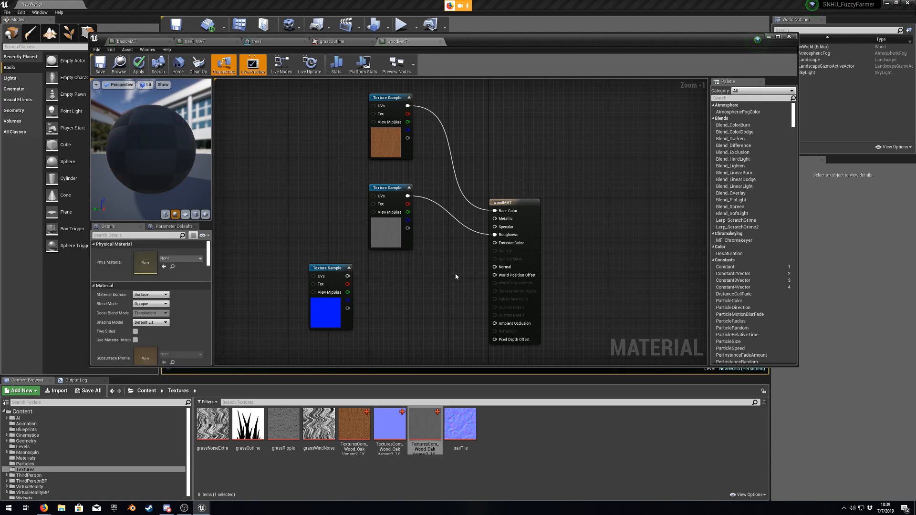
Step: Connect the normal map Texture Sample directly to the material's Normal input, move that node closer, and save woodMAT
drag(348, 276, 498, 266)
click(479, 273)
drag(348, 277, 381, 270)
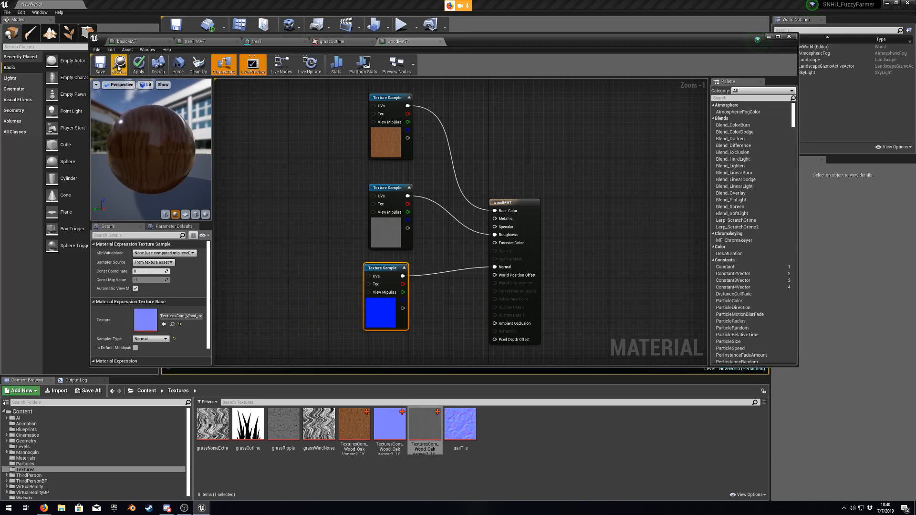
click(98, 72)
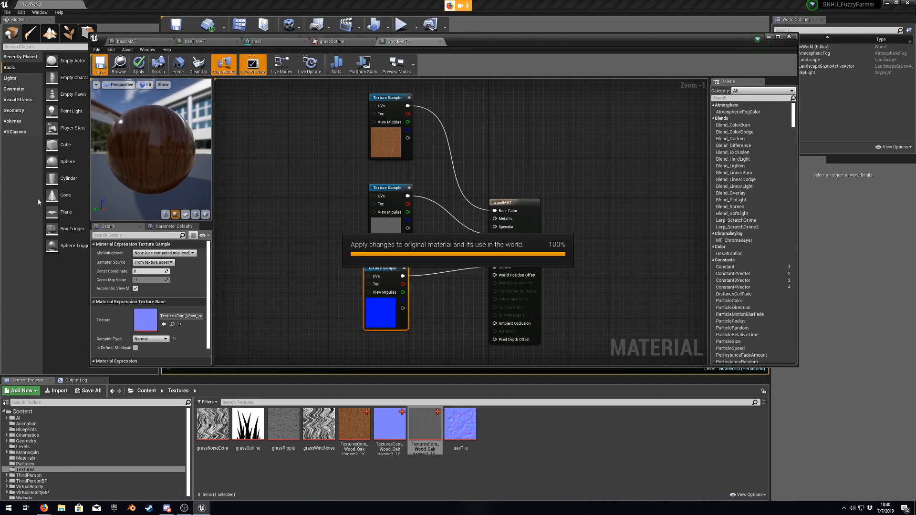
Step: Return to the level and place an additive Box geometry brush on the ground between the tree and grass patches
click(769, 38)
key(s)
right_drag(511, 162, 404, 263)
key(w)
key(s)
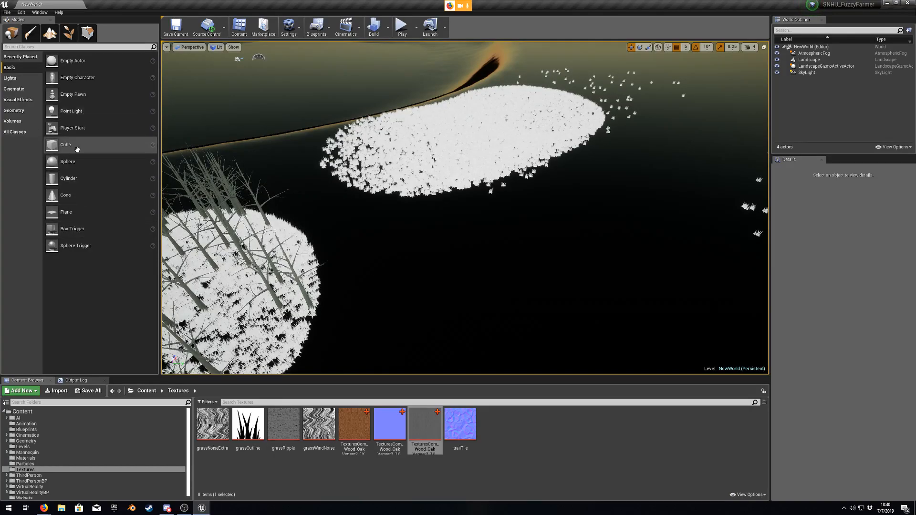
click(14, 111)
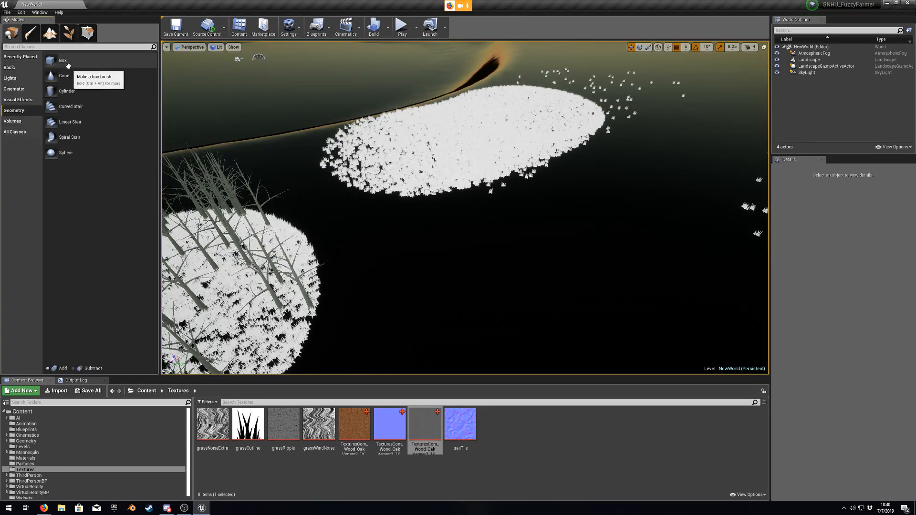
mouse_move(62, 60)
mouse_down()
mouse_move(472, 274)
mouse_move(96, 72)
mouse_move(98, 83)
mouse_move(448, 266)
mouse_move(491, 280)
mouse_up()
click(491, 280)
key(d)
right_drag(492, 280, 401, 267)
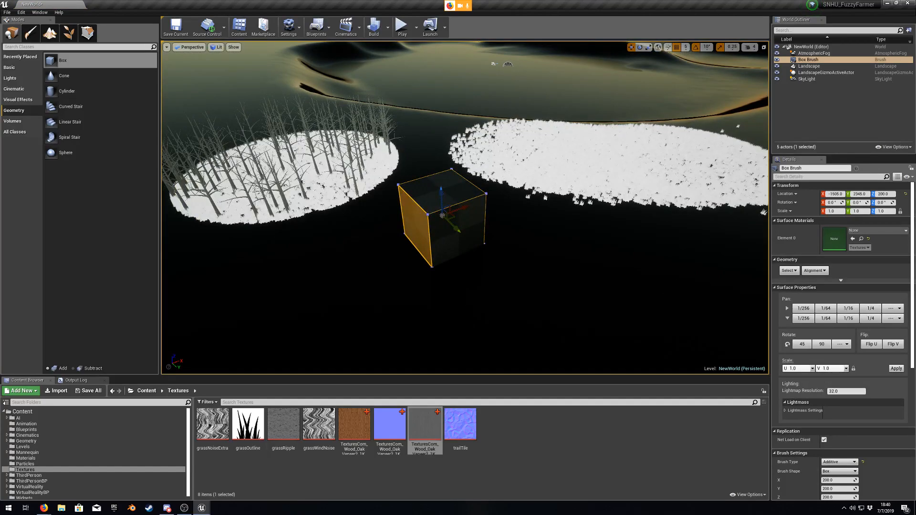
Step: Size the box brush to X 1000, Y 1000 and Z 50 in its brush settings
scroll(840, 466, down, 1)
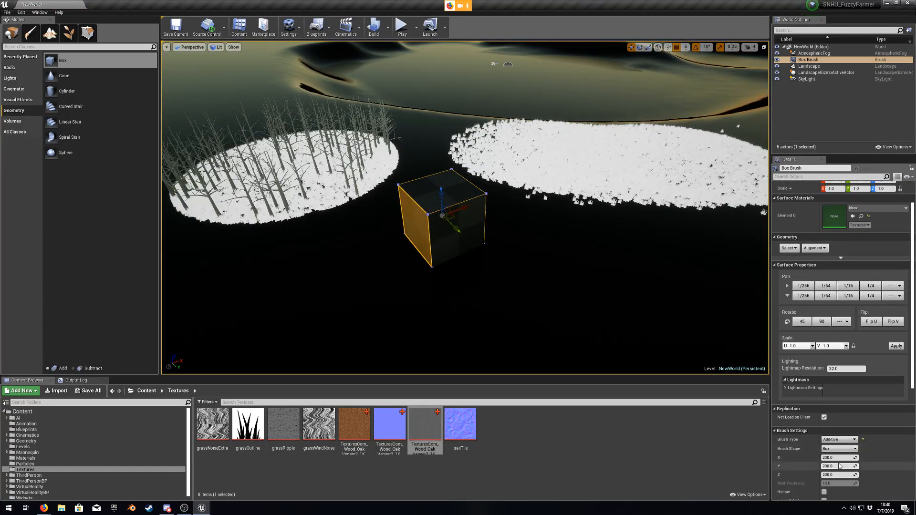
click(845, 458)
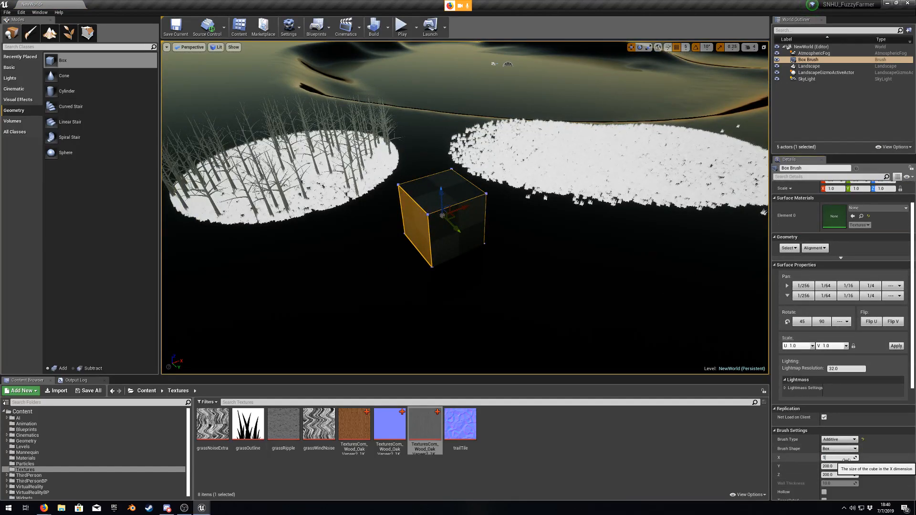
text(100)
key(Tab)
click(840, 434)
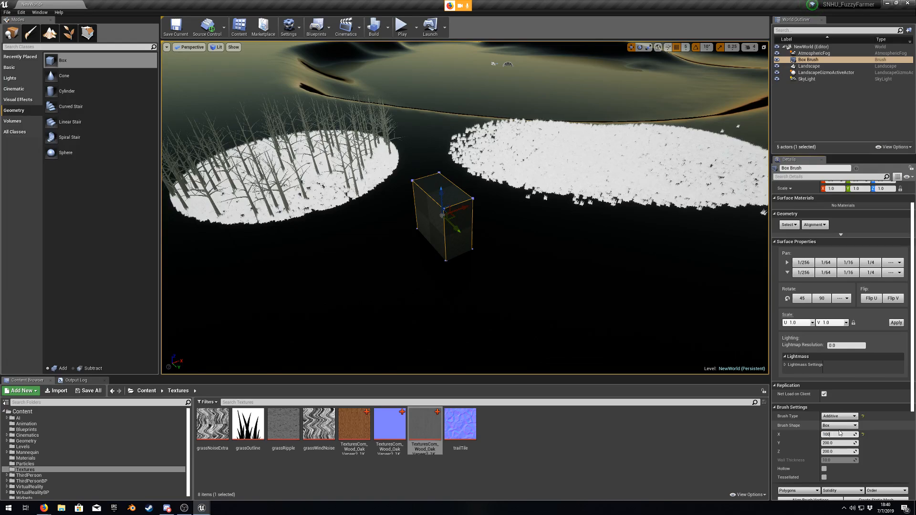
key(Tab)
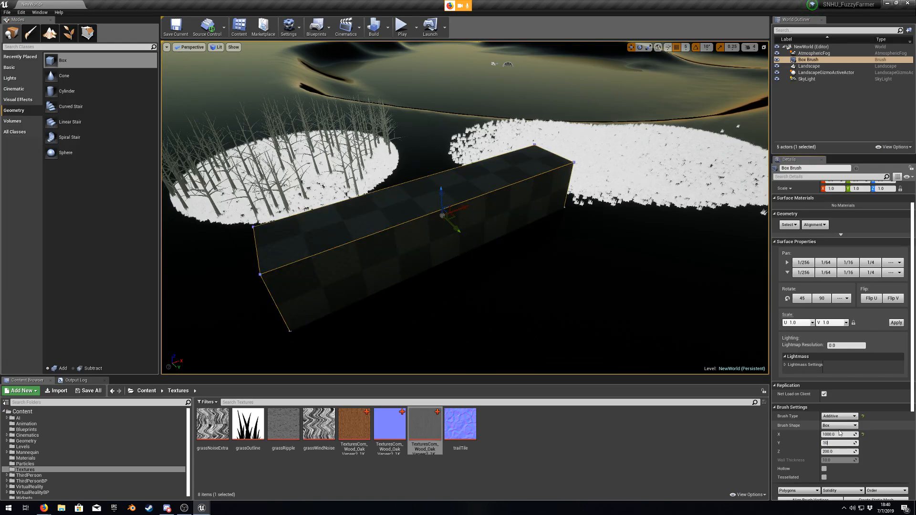
text(1000)
key(Tab)
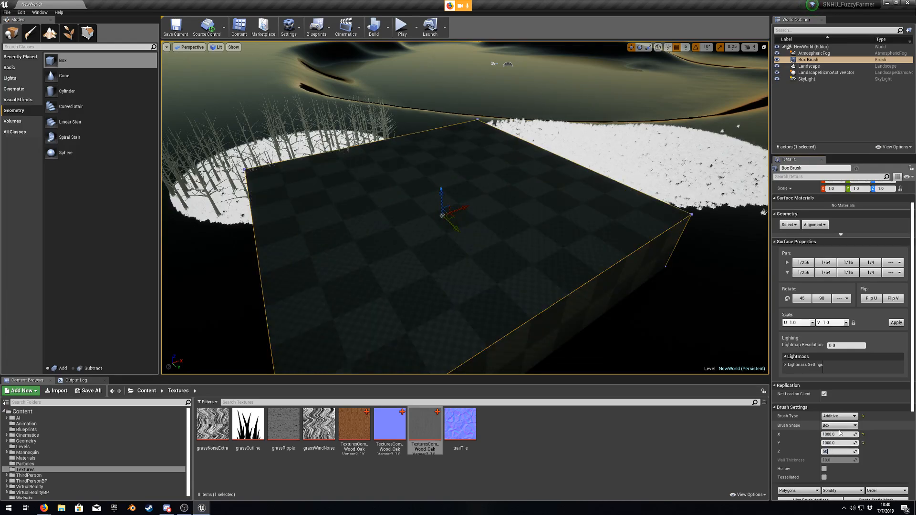
key(Return)
Step: Move the box brush horizontally to about X -1605, Y 2610, keeping its height at 200
key(d)
mouse_move(597, 248)
right_down()
mouse_move(494, 202)
mouse_move(445, 210)
right_up()
key(d)
key(w)
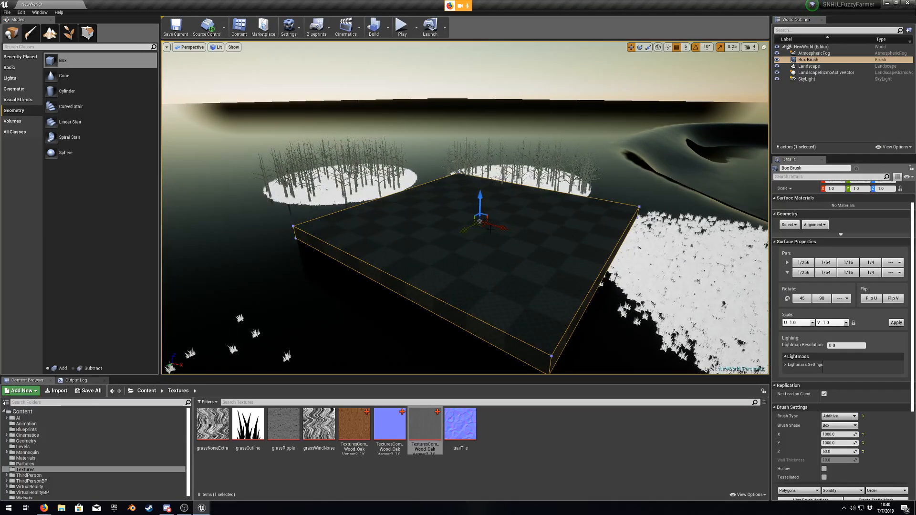
drag(482, 225, 417, 241)
right_drag(418, 240, 404, 244)
key(d)
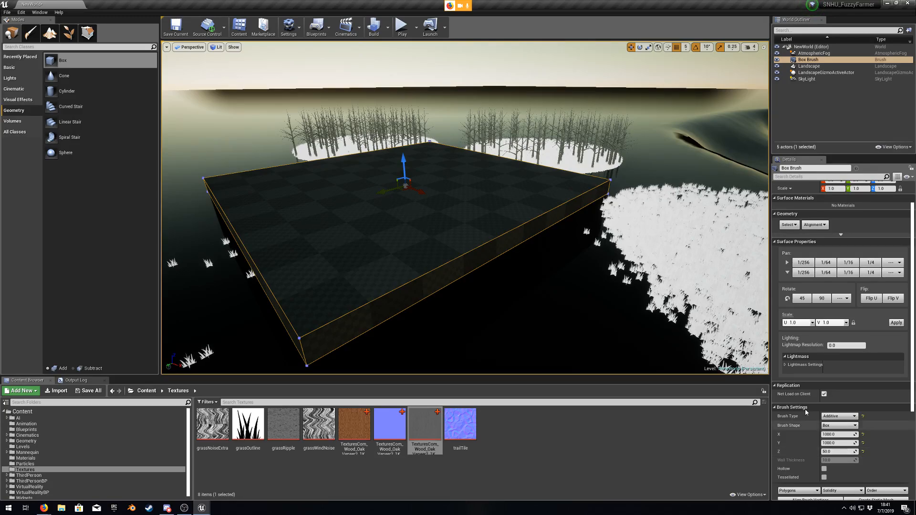
mouse_move(465, 207)
right_down()
mouse_move(485, 217)
mouse_move(363, 191)
mouse_move(456, 198)
right_up()
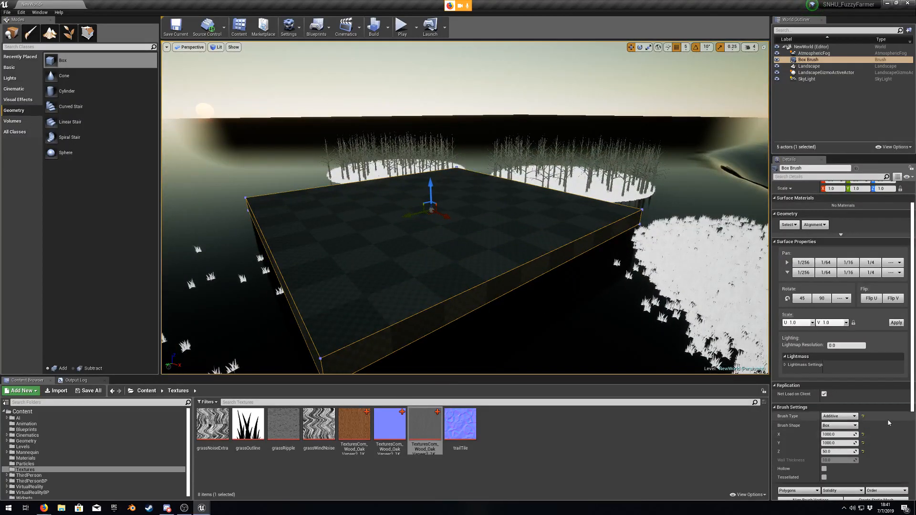
Step: Apply woodMAT from the Materials folder to the top face of the box brush
scroll(886, 423, down, 4)
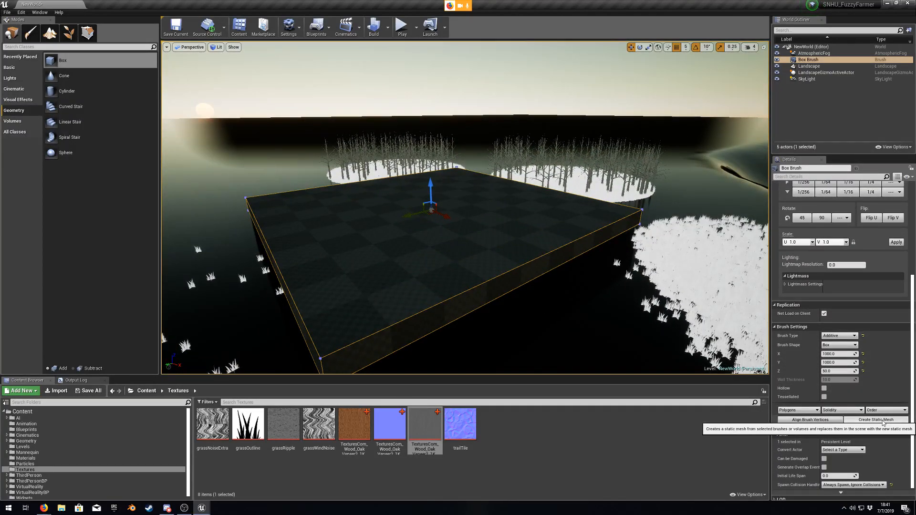
click(26, 458)
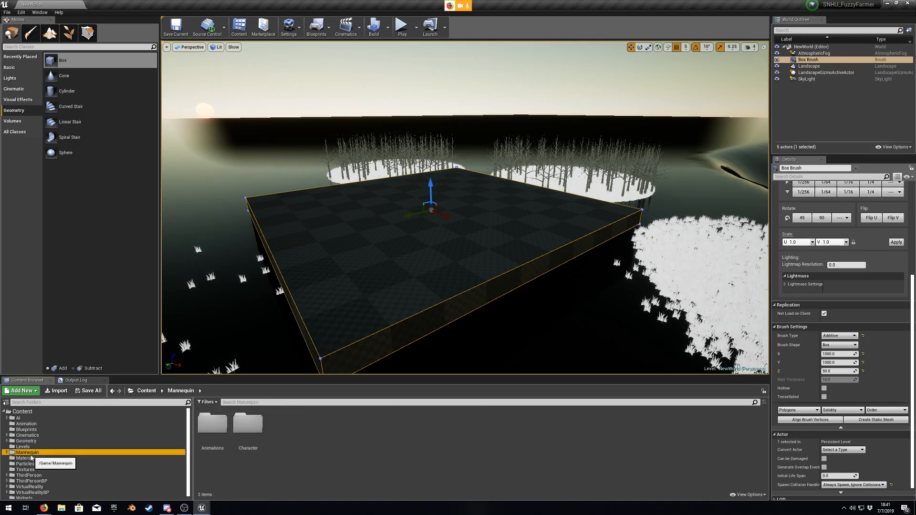
mouse_move(744, 424)
mouse_down()
mouse_move(436, 302)
mouse_move(461, 280)
mouse_up()
mouse_move(461, 280)
right_down()
mouse_move(460, 308)
mouse_move(461, 284)
right_up()
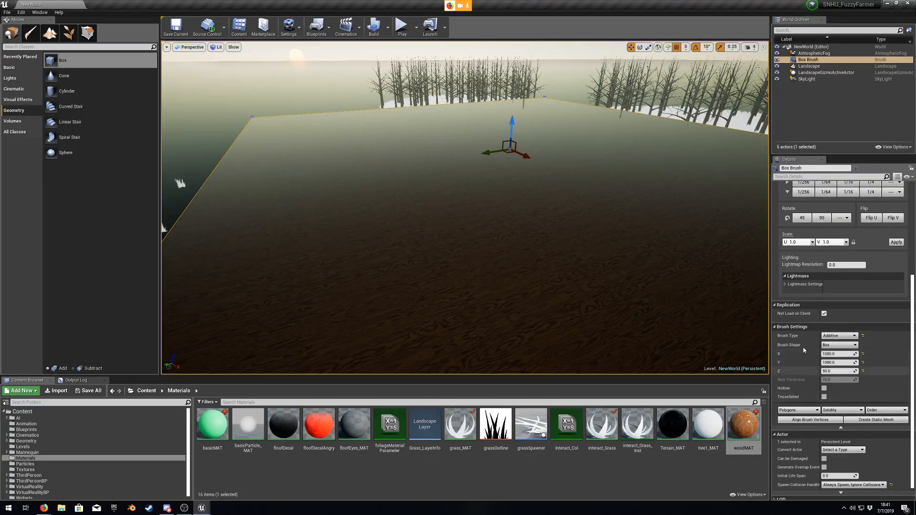
Step: Set the texture scale of the box's top face to 4.0 in both U and V
scroll(776, 363, up, 5)
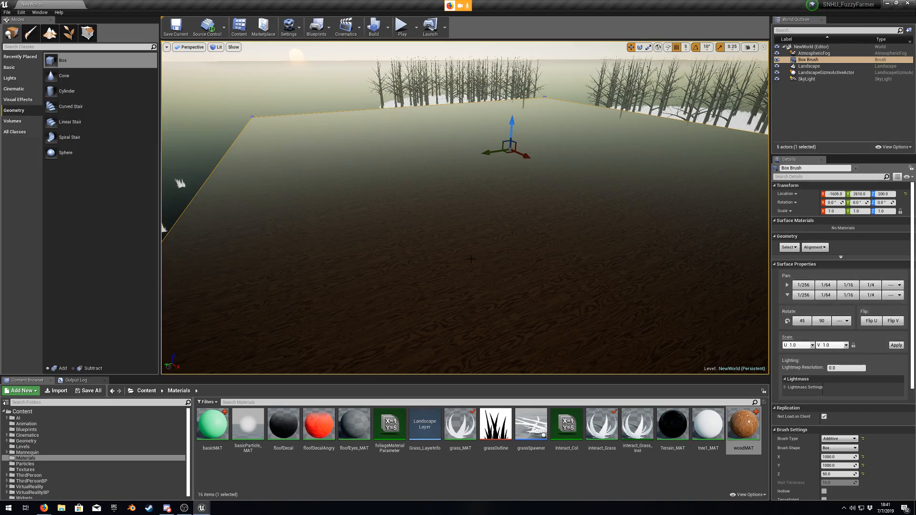
click(475, 245)
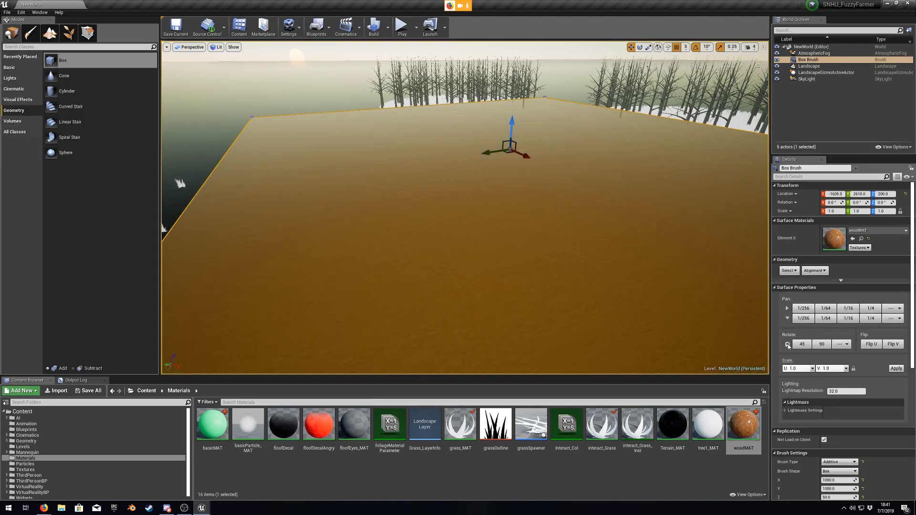
click(847, 370)
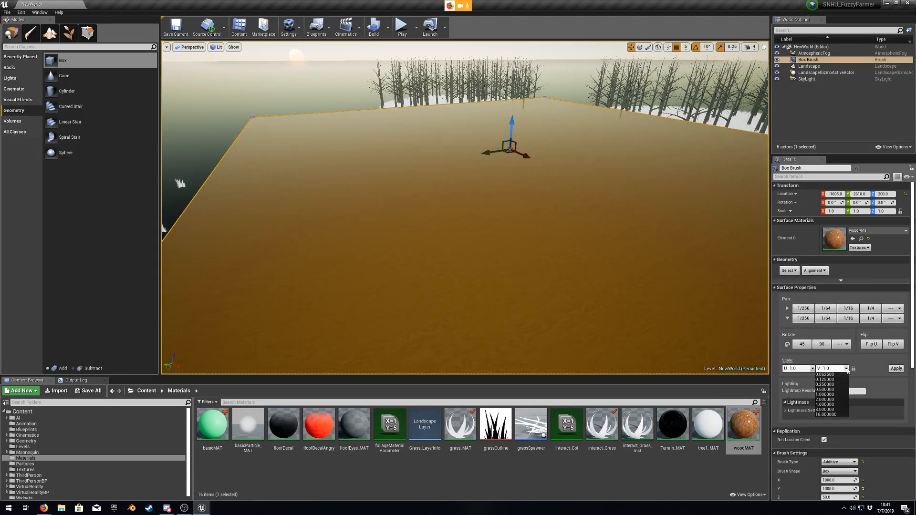
click(833, 406)
click(812, 369)
click(798, 404)
Step: Rotate the wood texture on the box's top face by 45 degrees
key(s)
mouse_move(659, 305)
right_down()
mouse_move(678, 300)
mouse_move(657, 329)
mouse_move(654, 287)
right_up()
click(668, 315)
key(w)
key(w)
mouse_move(538, 219)
right_down()
mouse_move(545, 242)
mouse_move(551, 224)
mouse_move(592, 208)
right_up()
click(538, 219)
key(s)
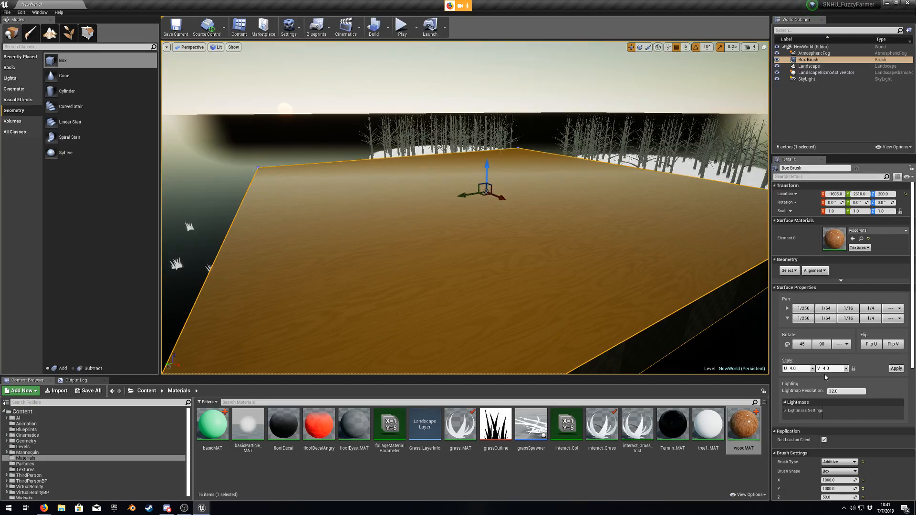
click(800, 346)
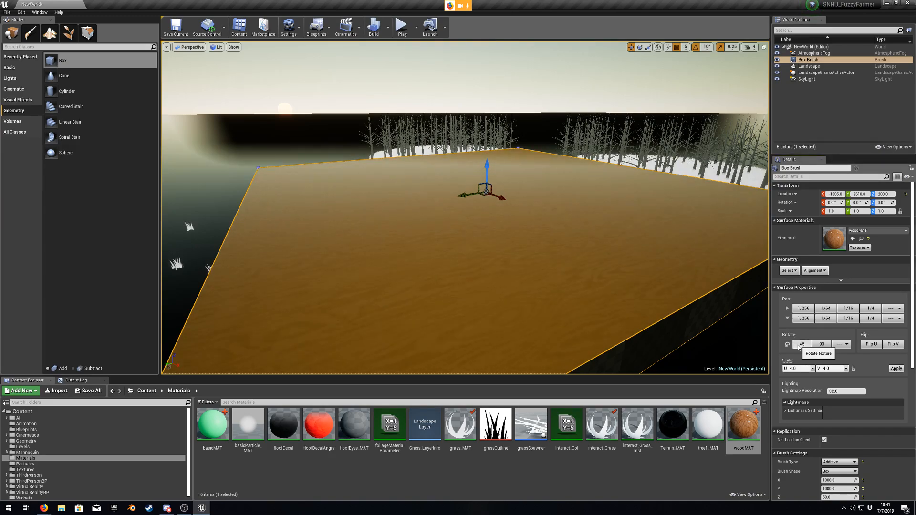
Step: Duplicate the box brush along the Y axis so the copy sits edge to edge with the original
key(s)
mouse_move(528, 241)
right_down()
mouse_move(557, 246)
mouse_move(529, 241)
right_up()
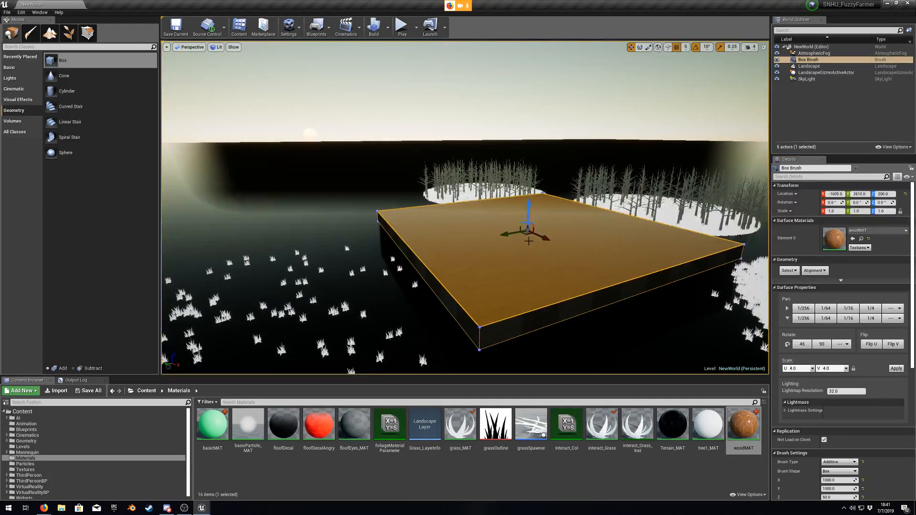
alt+drag(510, 234, 198, 285)
mouse_move(197, 286)
right_down()
mouse_move(172, 308)
mouse_move(165, 336)
mouse_move(168, 325)
right_up()
key(s)
Step: Duplicate the second box brush along the X axis to X -605, forming an L-shaped platform
alt+drag(392, 192, 348, 369)
key(d)
right_drag(348, 369, 338, 393)
key(s)
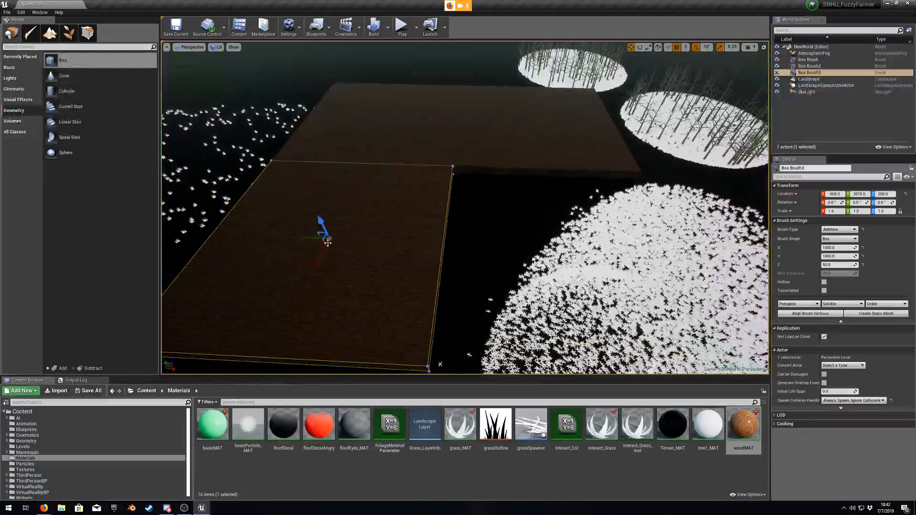
Step: Duplicate the third box brush along Y into the open corner to complete a two-by-two platform
mouse_move(305, 240)
alt+mouse_down()
mouse_move(557, 247)
mouse_move(538, 248)
alt+mouse_up()
right_drag(532, 234, 548, 247)
key(a)
Step: Rotate the wood texture on the fourth brush's top face by 45 degrees and inspect the seams between tiles
click(478, 243)
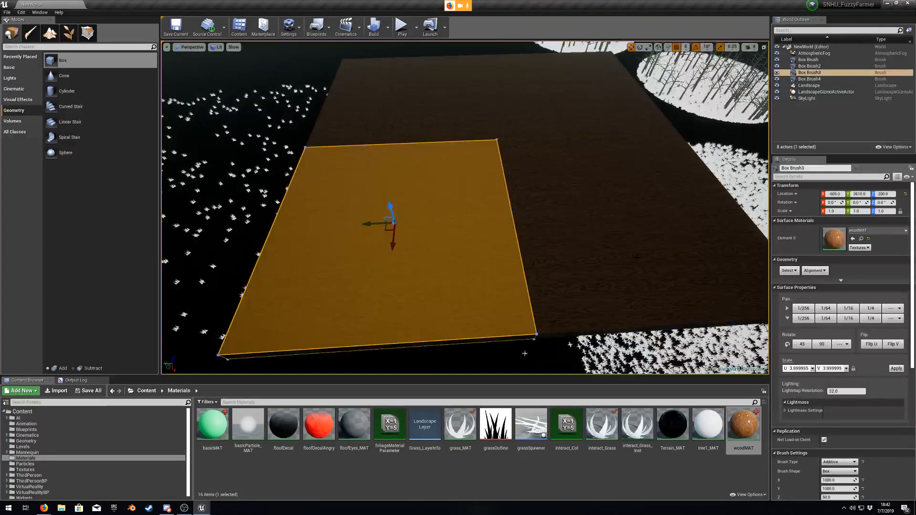
click(582, 258)
click(804, 344)
click(621, 115)
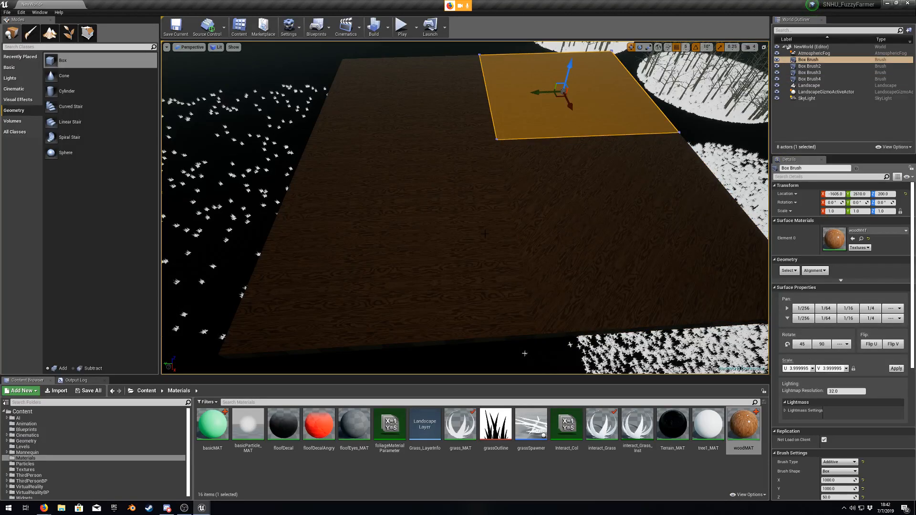
right_drag(570, 219, 600, 213)
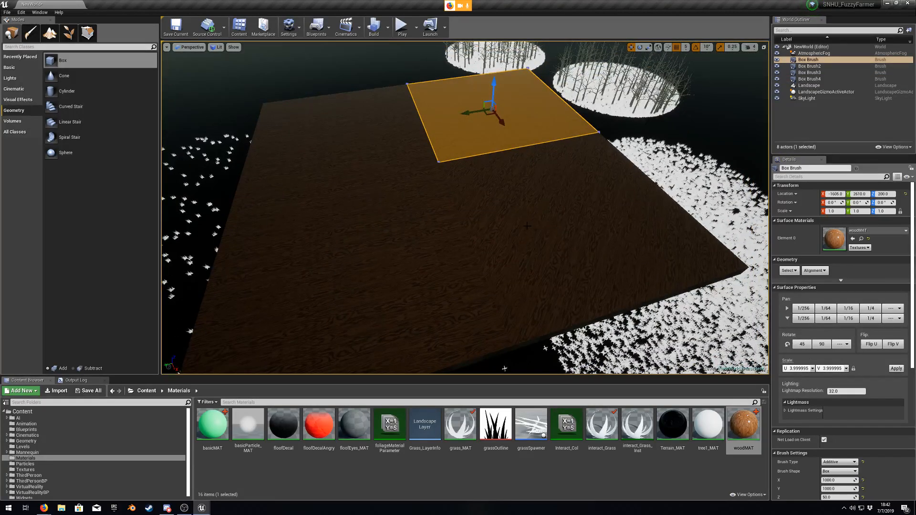
right_drag(688, 187, 640, 155)
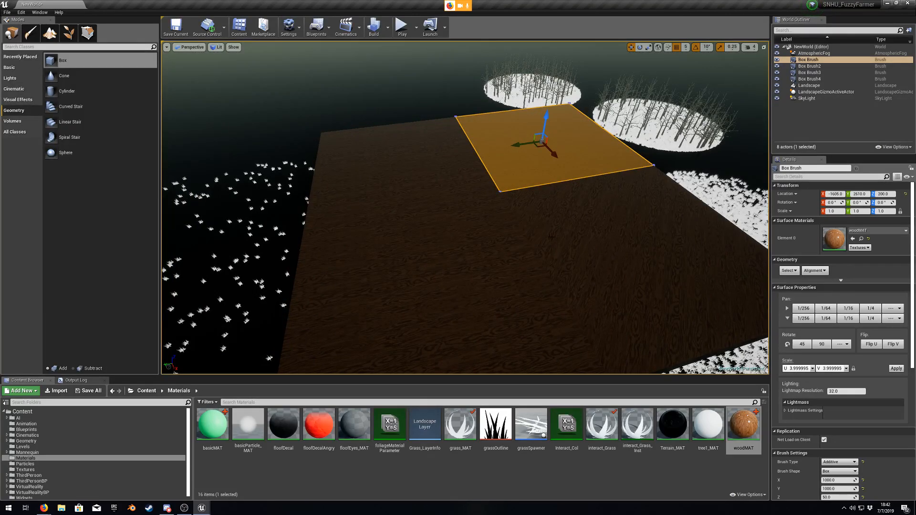
scroll(534, 280, up, 10)
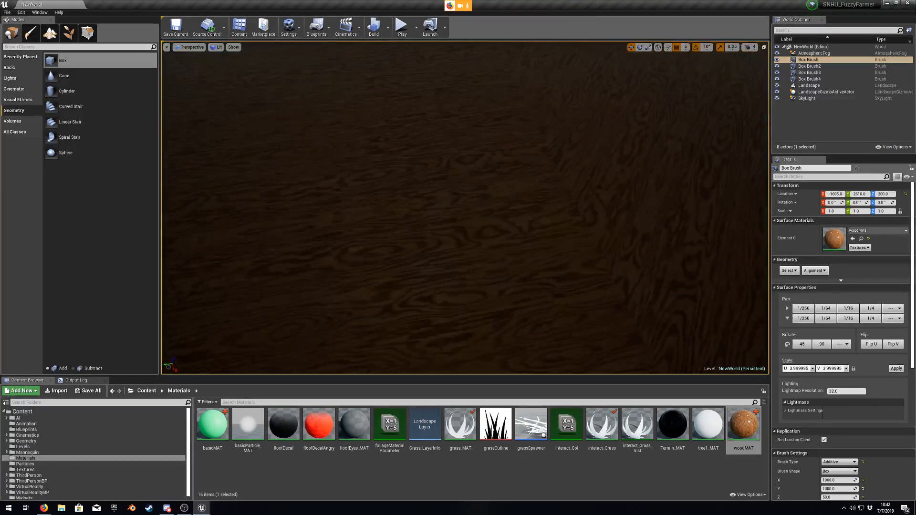
scroll(396, 149, down, 10)
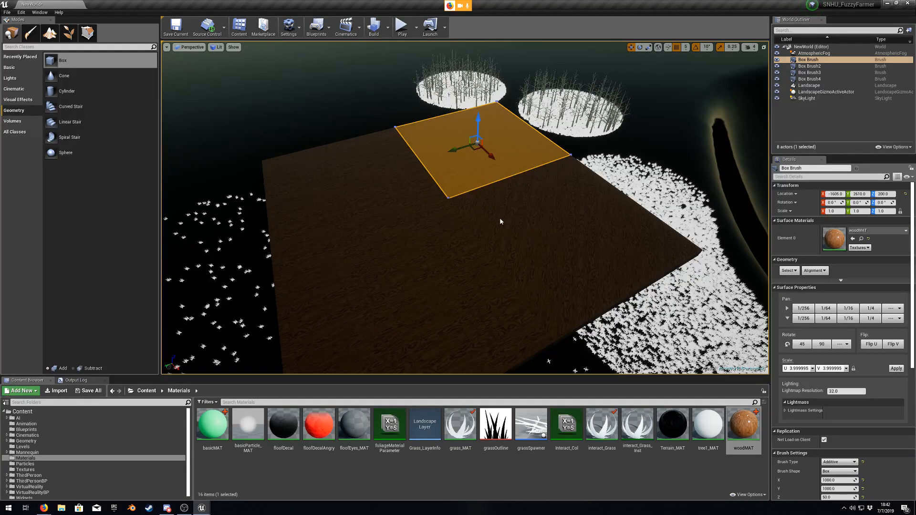
Step: Select the top faces of all four box brushes and apply Align Surface Planar Floor to them
key(Escape)
click(477, 158)
ctrl+click(554, 241)
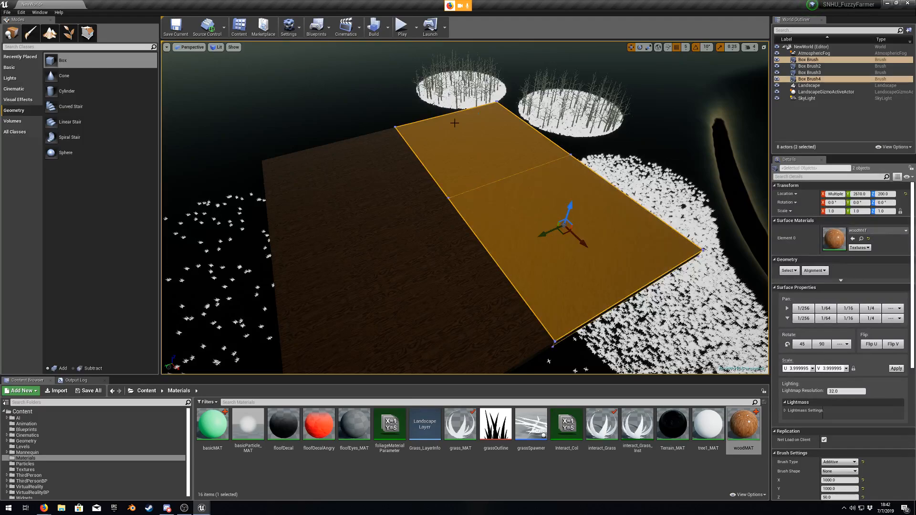
ctrl+click(408, 318)
ctrl+click(362, 192)
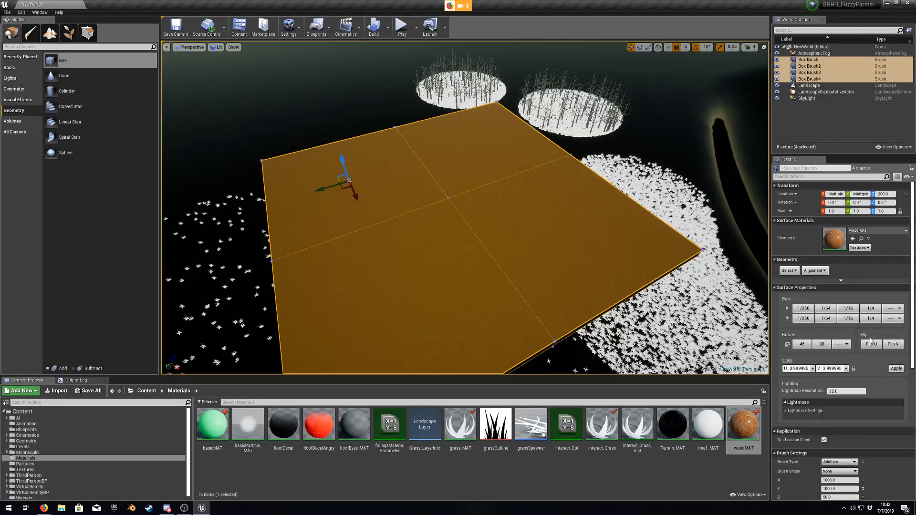
click(819, 271)
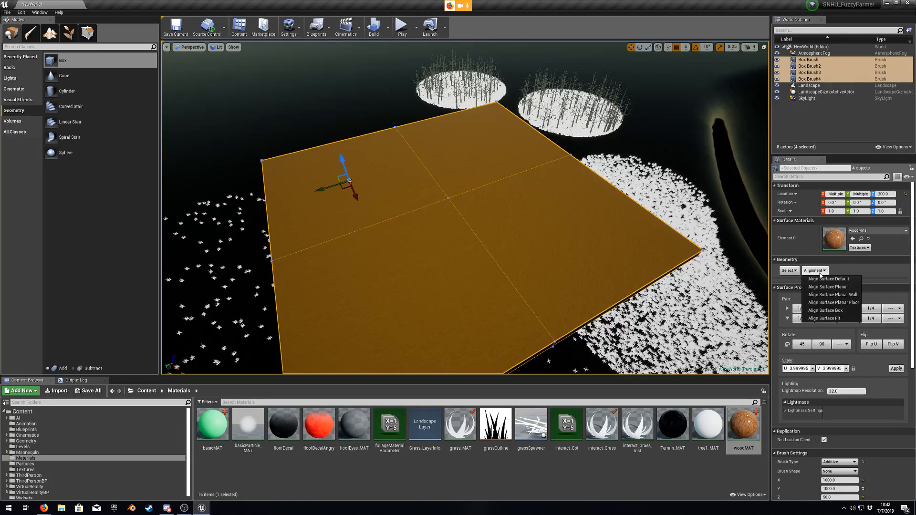
click(857, 303)
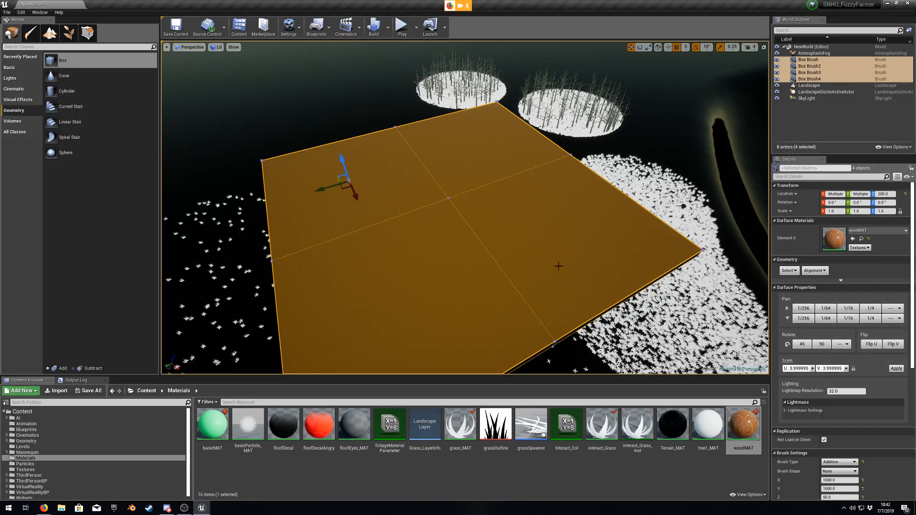
Step: Select the four box brushes' top faces and apply a surface scale of 4.0 in U and V to the wood texture
click(516, 222)
key(w)
right_drag(515, 222, 518, 218)
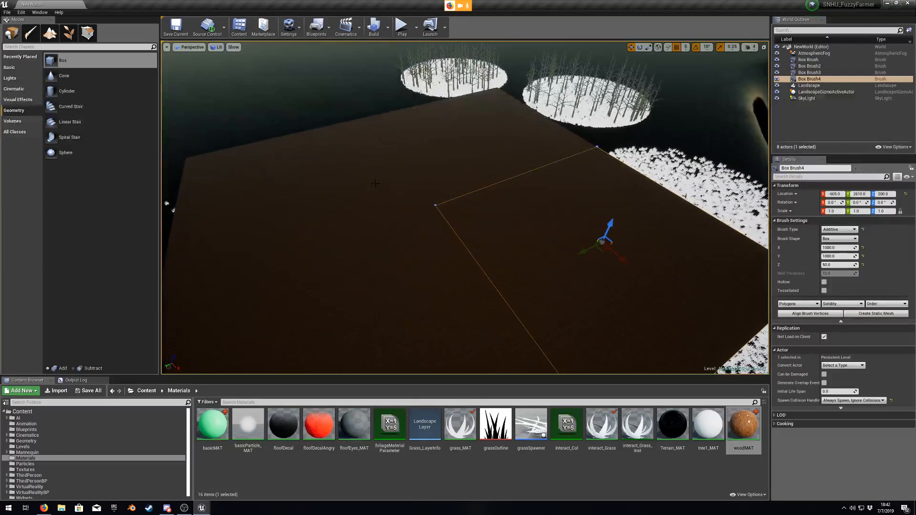
click(380, 187)
ctrl+click(458, 158)
ctrl+click(530, 229)
ctrl+click(417, 328)
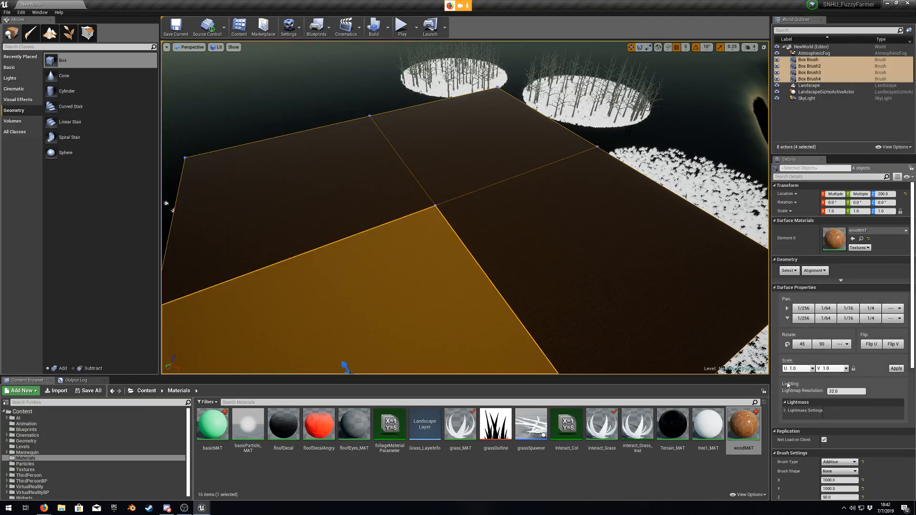
click(847, 369)
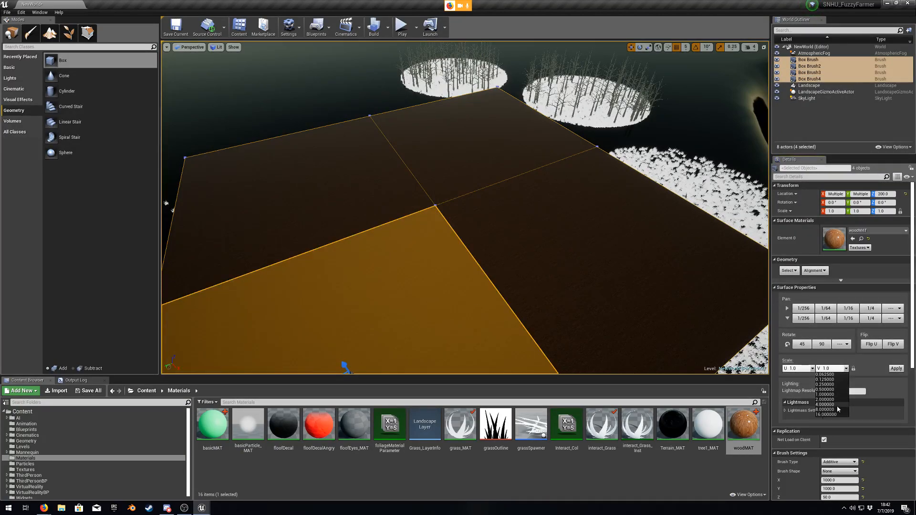
click(835, 405)
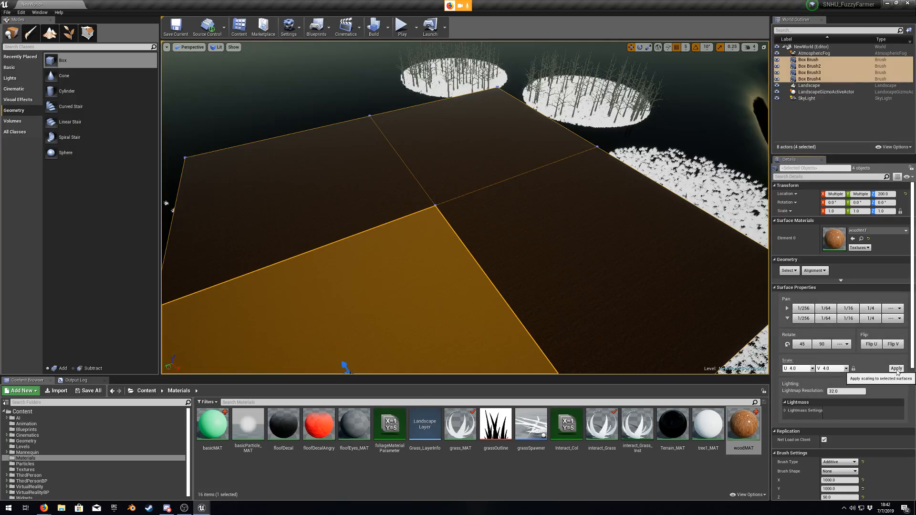
key(f)
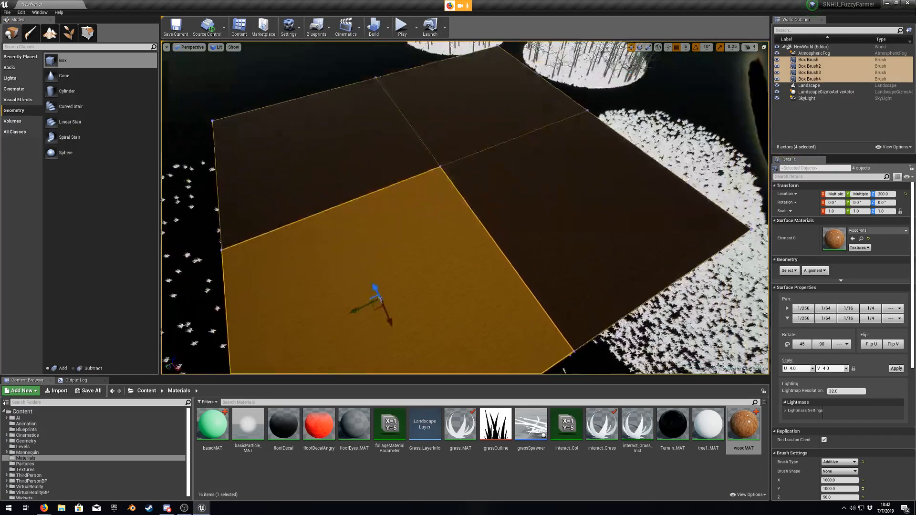
Step: Select the three remaining unscaled top faces together and apply a texture scale of 4.0 in U and V
click(356, 149)
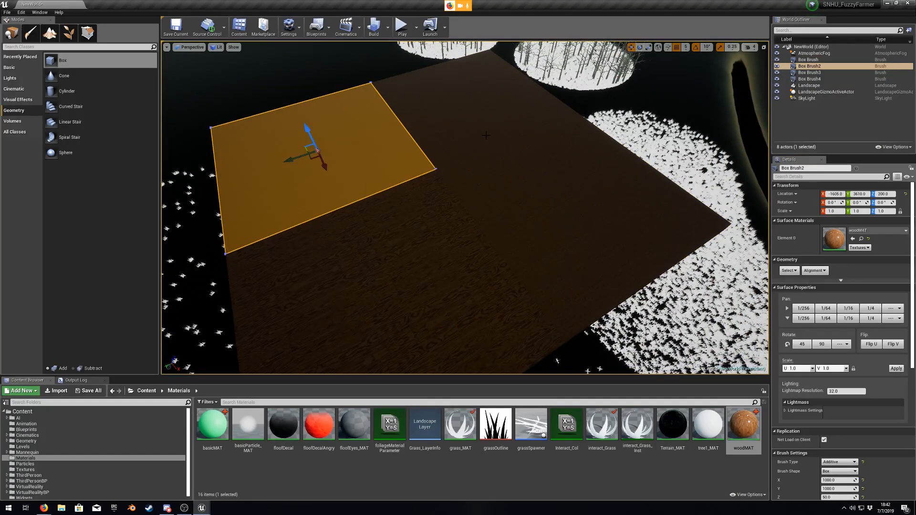
ctrl+click(486, 135)
click(361, 151)
click(460, 117)
right_drag(279, 172, 408, 147)
click(298, 164)
ctrl+click(420, 147)
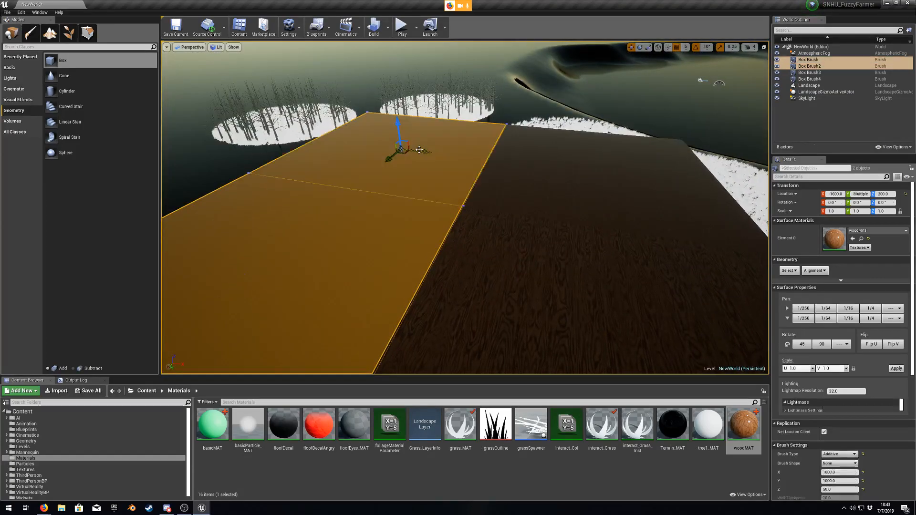
ctrl+click(573, 190)
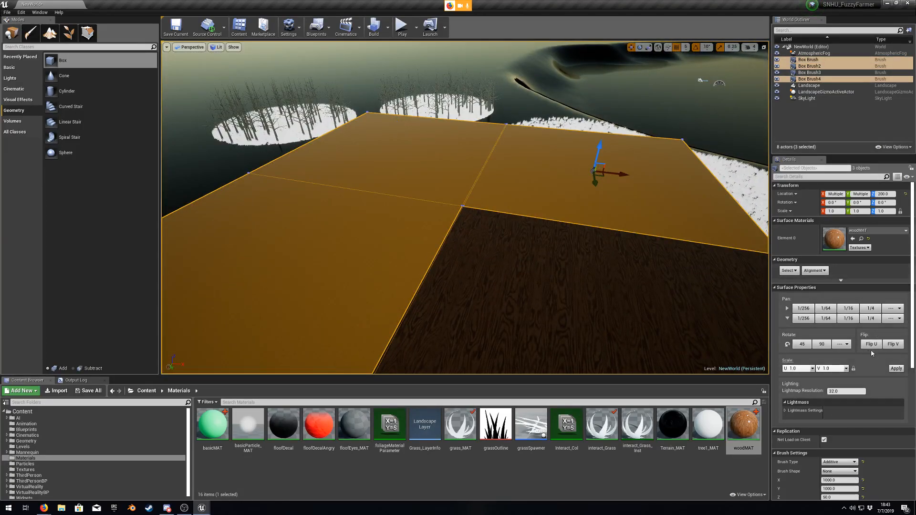
click(846, 369)
click(833, 405)
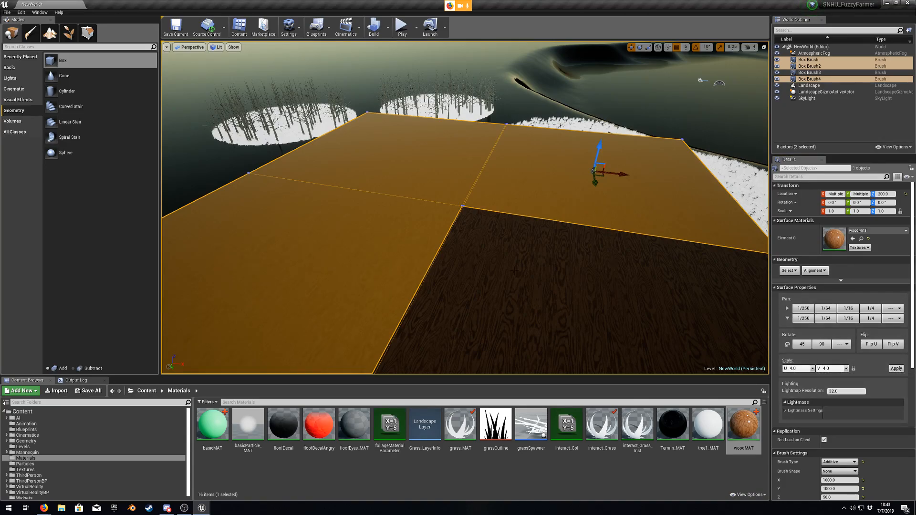
Step: Select the top faces of all four box brushes to compare their wood grain
click(565, 290)
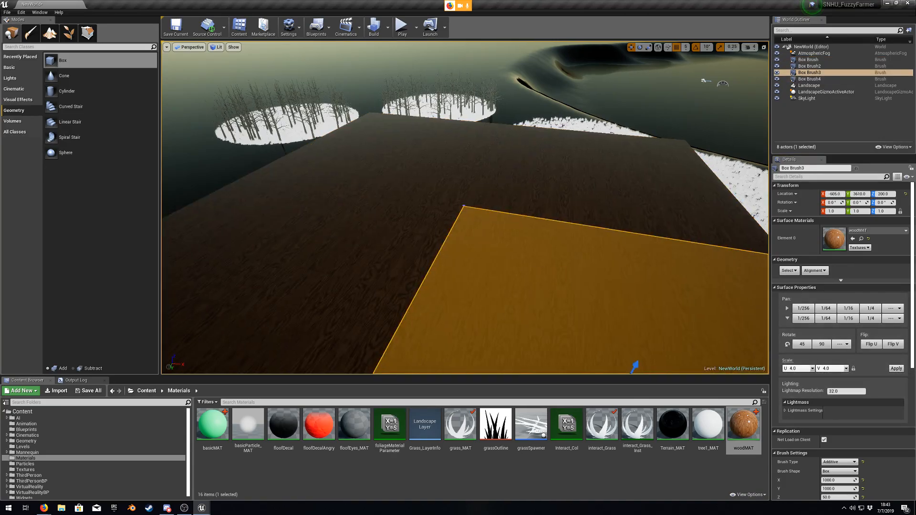
ctrl+click(357, 248)
ctrl+click(410, 166)
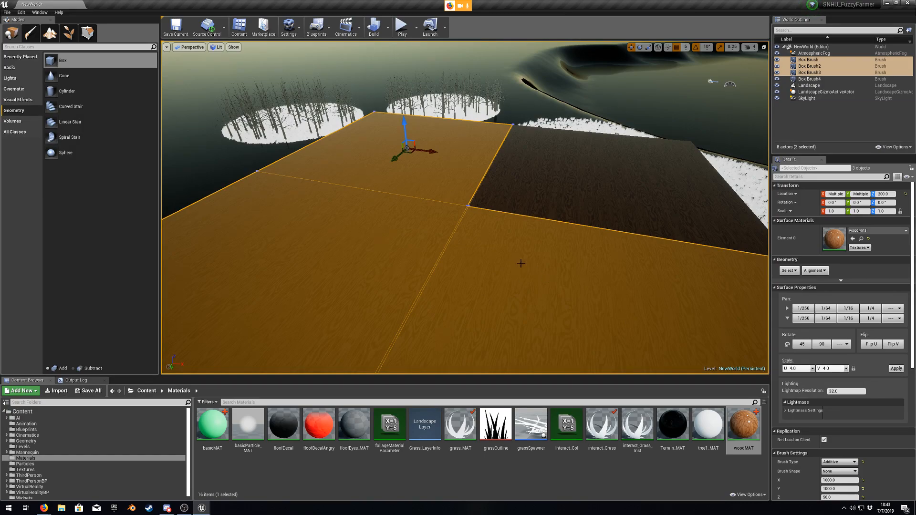
ctrl+click(615, 171)
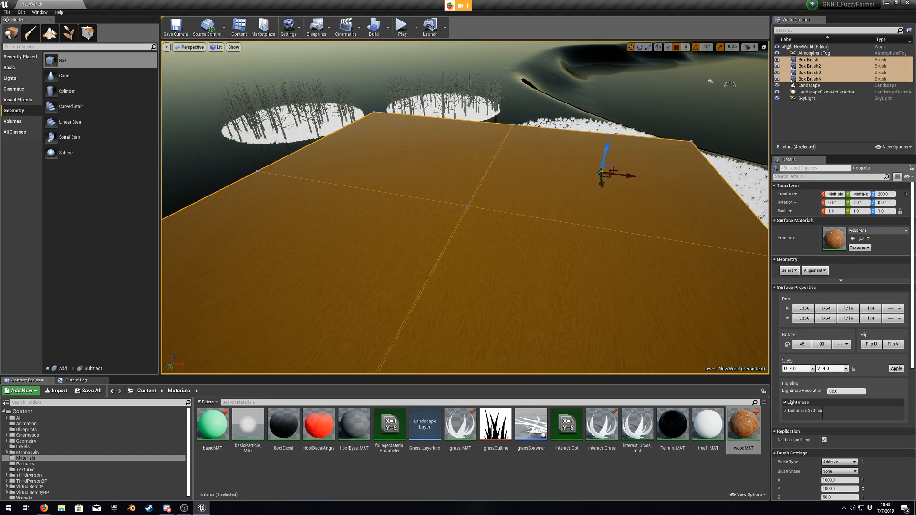
ctrl+click(540, 186)
key(ctrl+z)
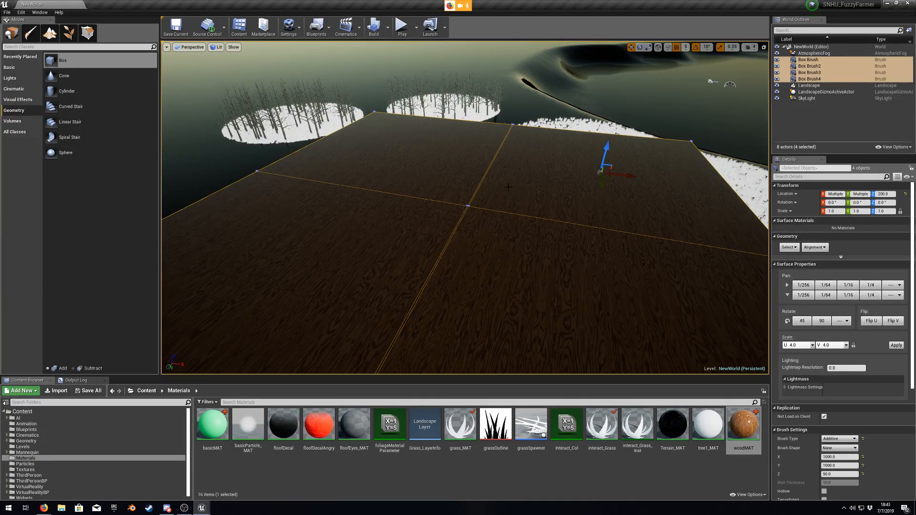
Step: Examine the wood grain and the seams across the platform from several angles, including against the surrounding landscape
click(512, 202)
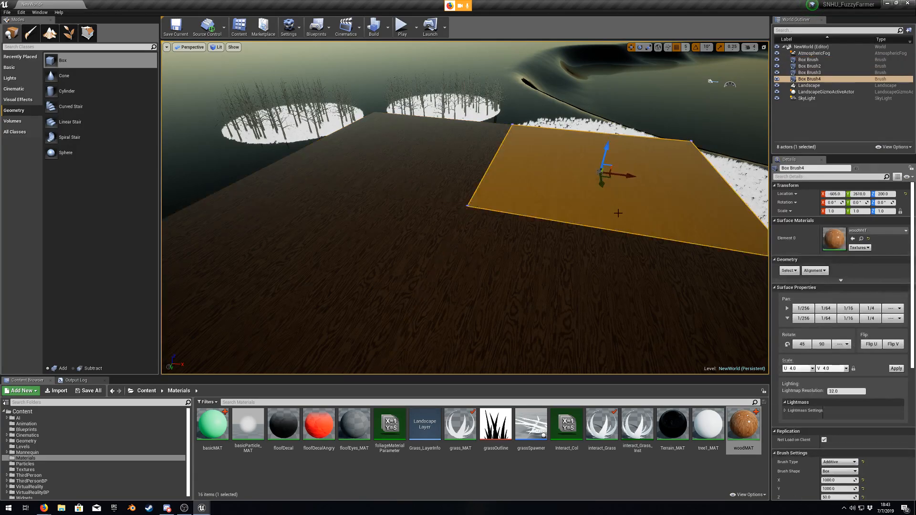
mouse_move(512, 202)
right_down()
mouse_move(534, 211)
mouse_move(549, 196)
mouse_move(621, 248)
mouse_move(683, 224)
mouse_move(730, 220)
mouse_move(716, 220)
right_up()
right_drag(329, 220, 329, 220)
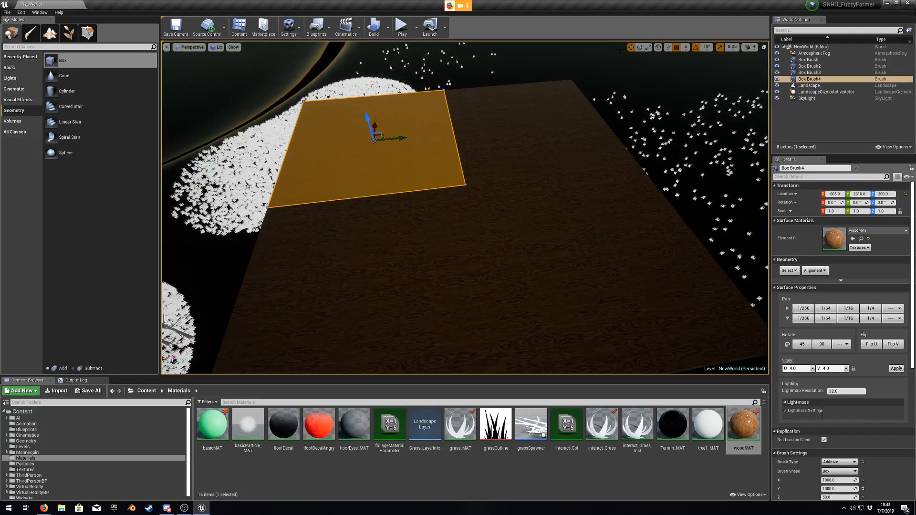
click(621, 50)
mouse_move(621, 50)
right_down()
mouse_move(621, 71)
mouse_move(621, 44)
mouse_move(646, 60)
right_up()
key(s)
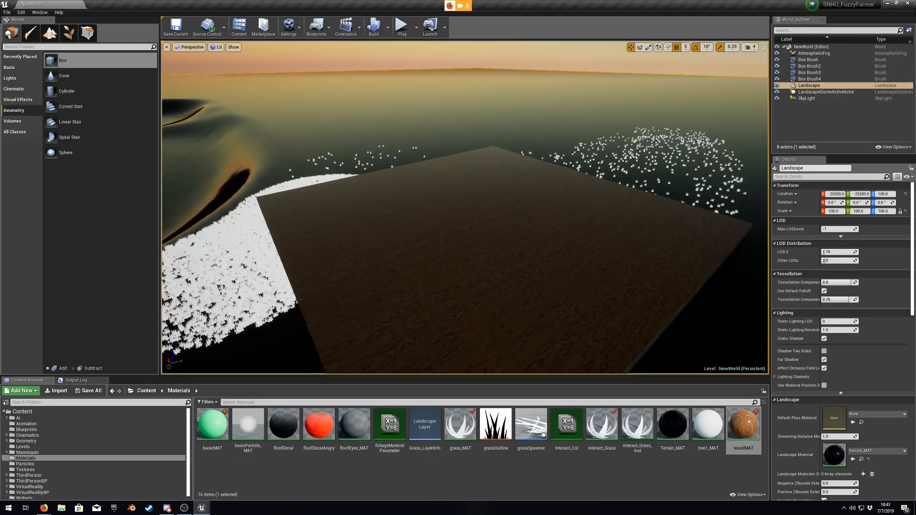
right_drag(458, 307, 496, 198)
key(s)
right_drag(597, 178, 649, 155)
Step: Review the node graphs of woodMAT and Terrain_MAT, and close the material editor
double_click(742, 435)
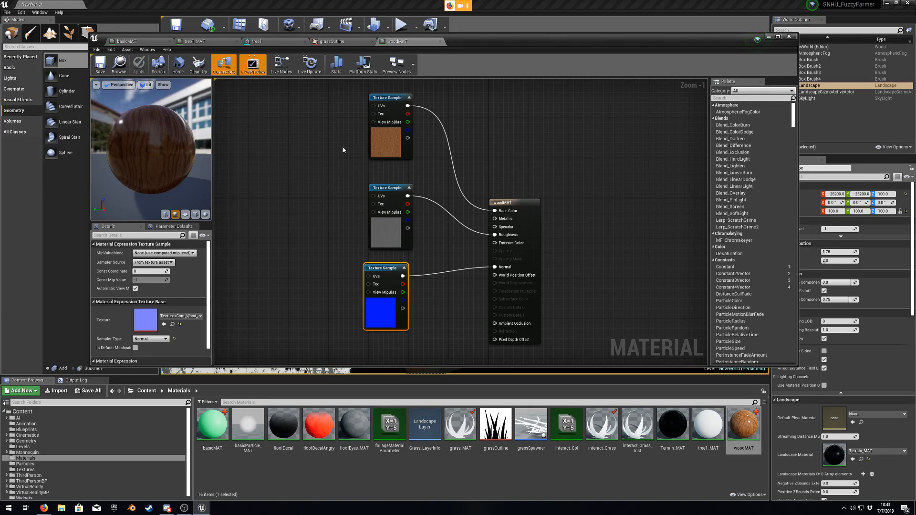
click(440, 41)
click(662, 434)
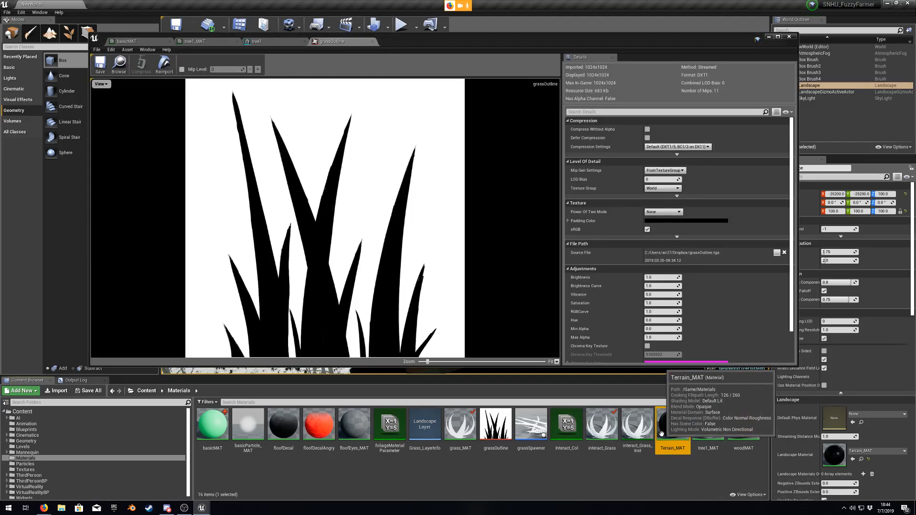
double_click(662, 433)
right_drag(272, 229, 435, 285)
right_drag(400, 239, 528, 302)
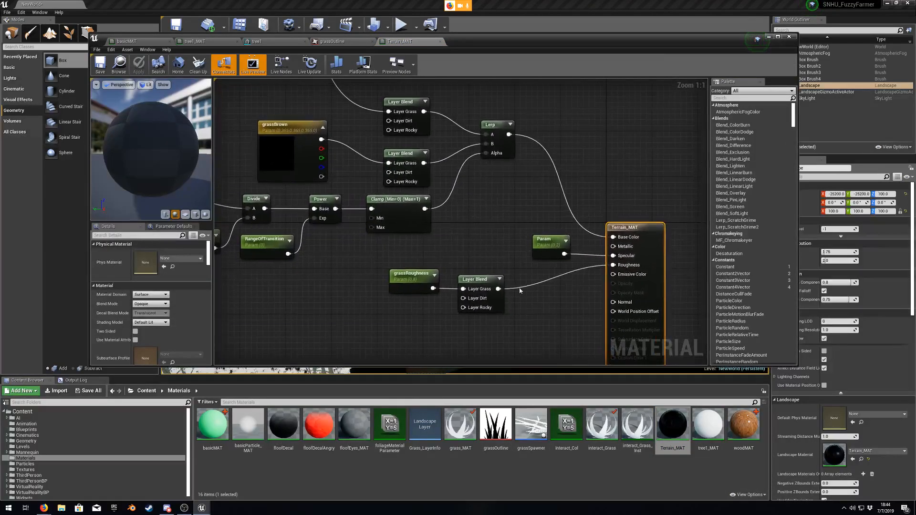
scroll(527, 304, down, 3)
right_drag(503, 226, 529, 262)
click(789, 36)
Step: Select all four box brushes of the wooden platform and delete them from the level
right_drag(402, 249, 401, 250)
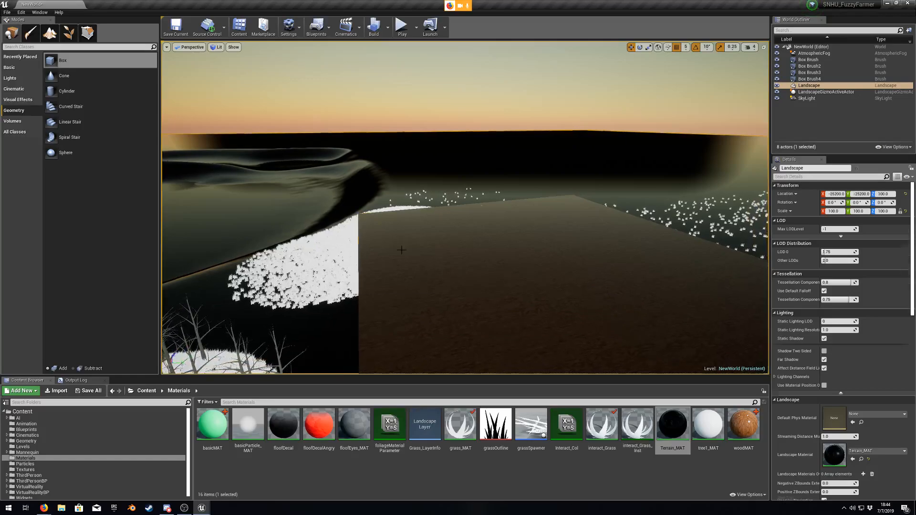
click(402, 249)
ctrl+click(556, 218)
ctrl+click(644, 268)
ctrl+click(546, 319)
key(Delete)
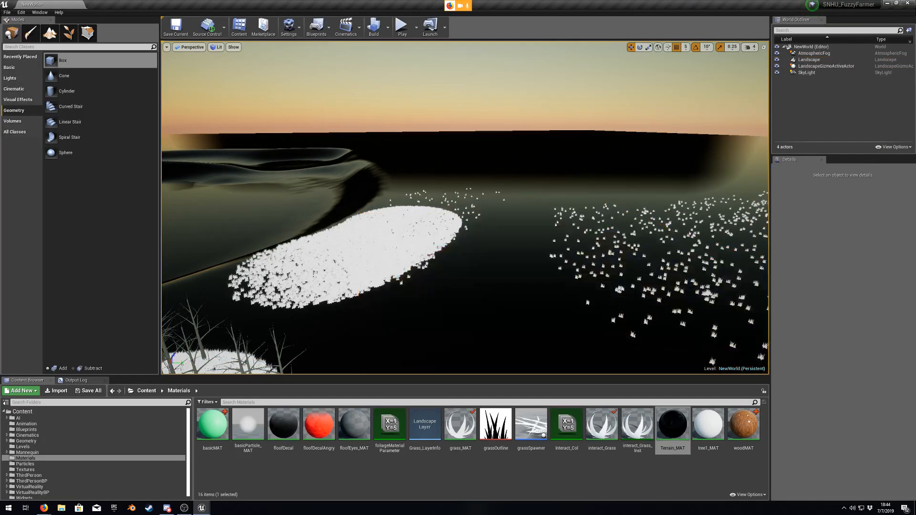
Step: Switch to landscape painting and bring an open stretch of terrain into view
click(49, 32)
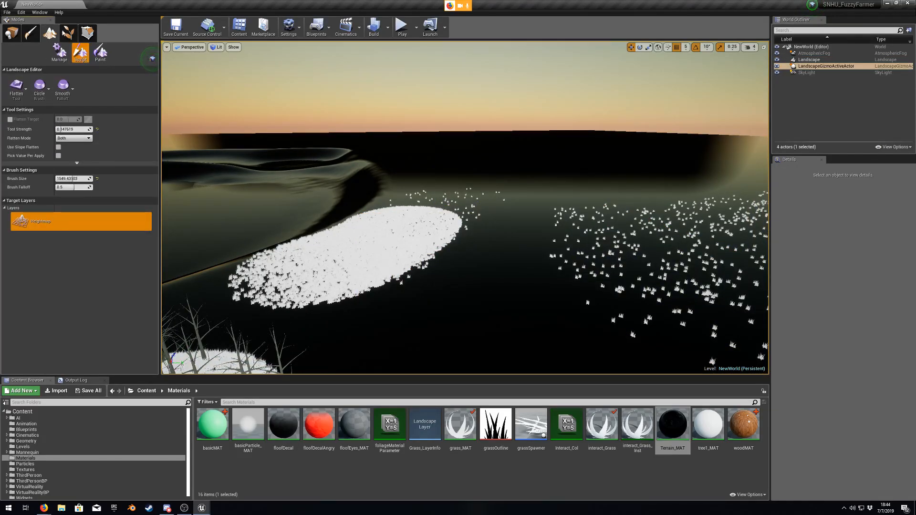
click(69, 33)
click(50, 32)
click(100, 53)
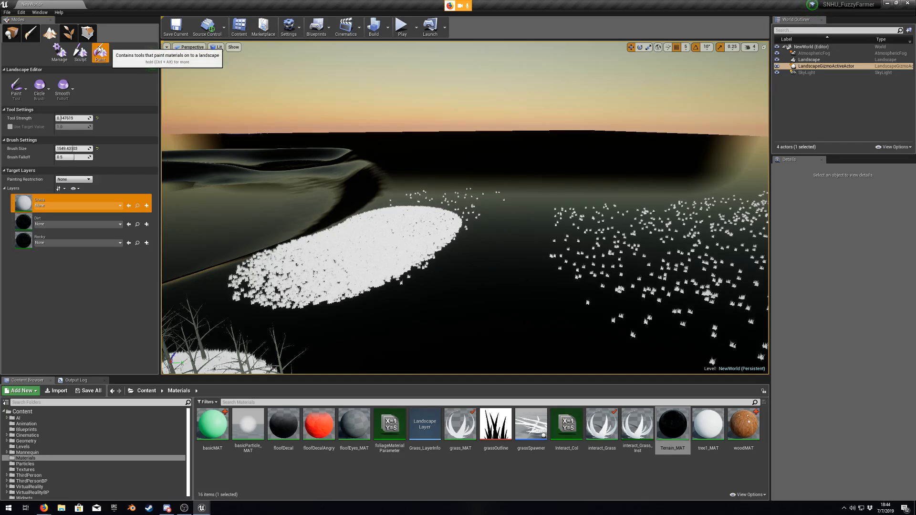
key(s)
mouse_move(573, 199)
right_down()
mouse_move(493, 227)
mouse_move(444, 216)
mouse_move(287, 213)
right_up()
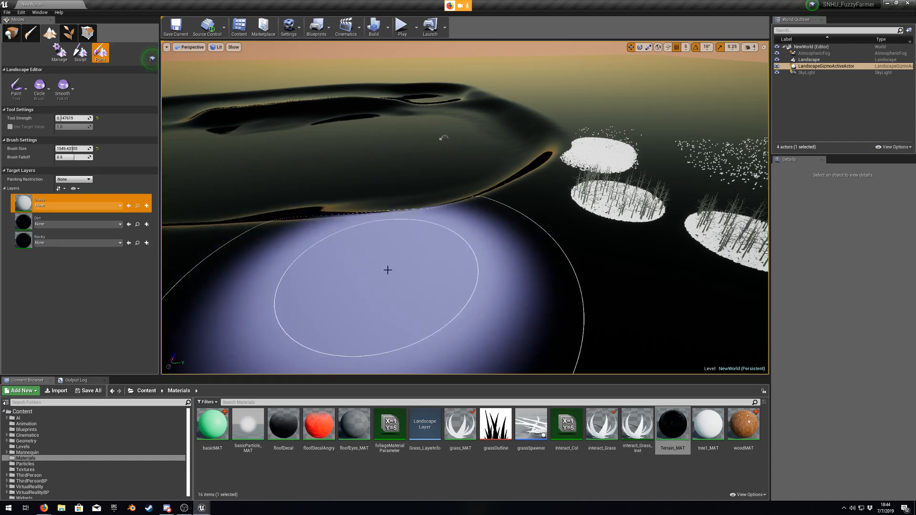
Step: Examine how Terrain_MAT feeds its grass colours through the Layer Blend and Lerp nodes, and close the material
click(673, 422)
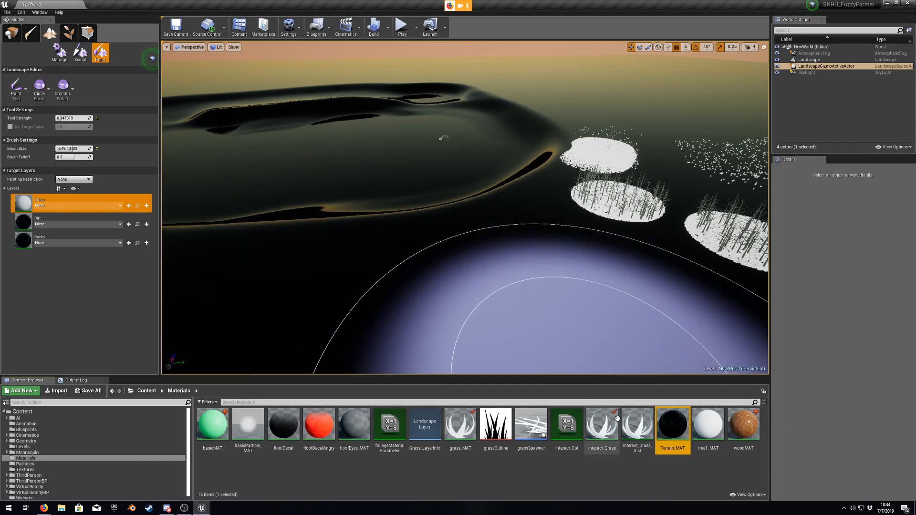
double_click(673, 424)
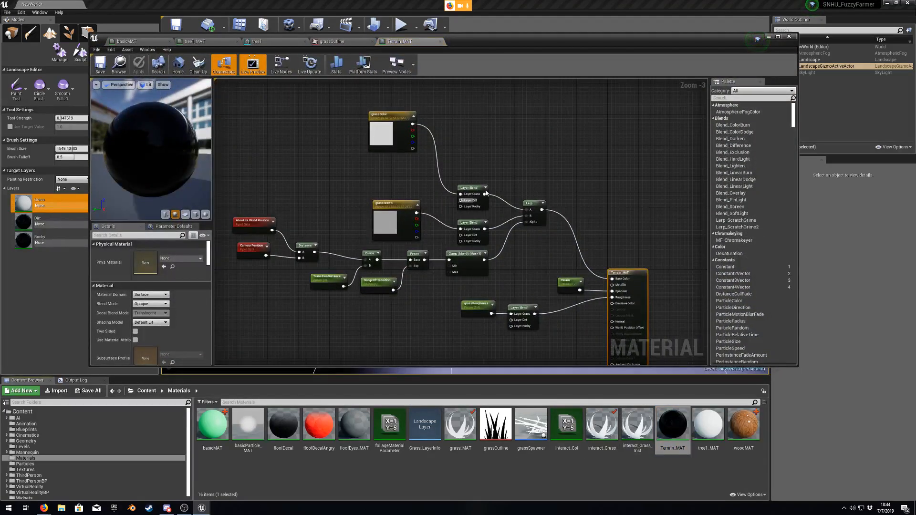
right_drag(567, 188, 571, 208)
scroll(481, 232, up, 1)
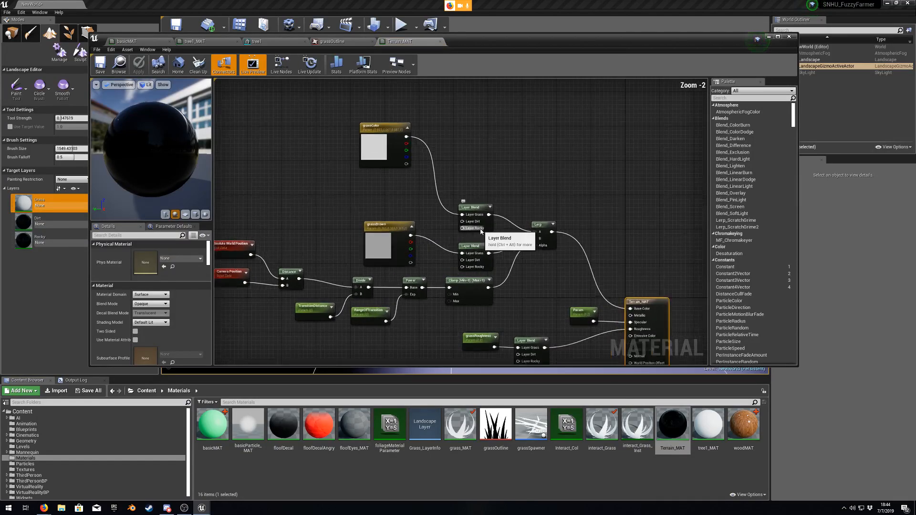
scroll(480, 232, up, 2)
right_drag(536, 167, 542, 136)
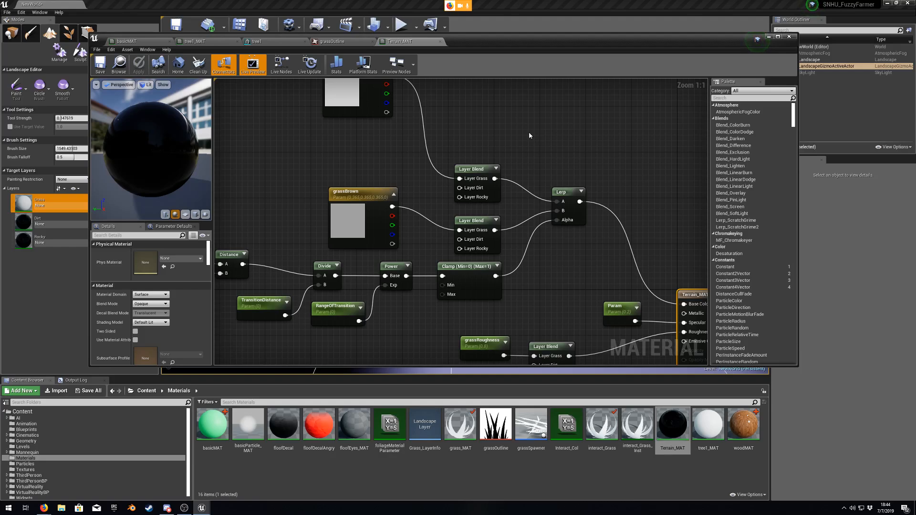
scroll(530, 134, down, 1)
mouse_move(593, 149)
right_down()
mouse_move(579, 164)
mouse_move(622, 181)
mouse_move(605, 164)
mouse_move(578, 159)
right_up()
click(789, 37)
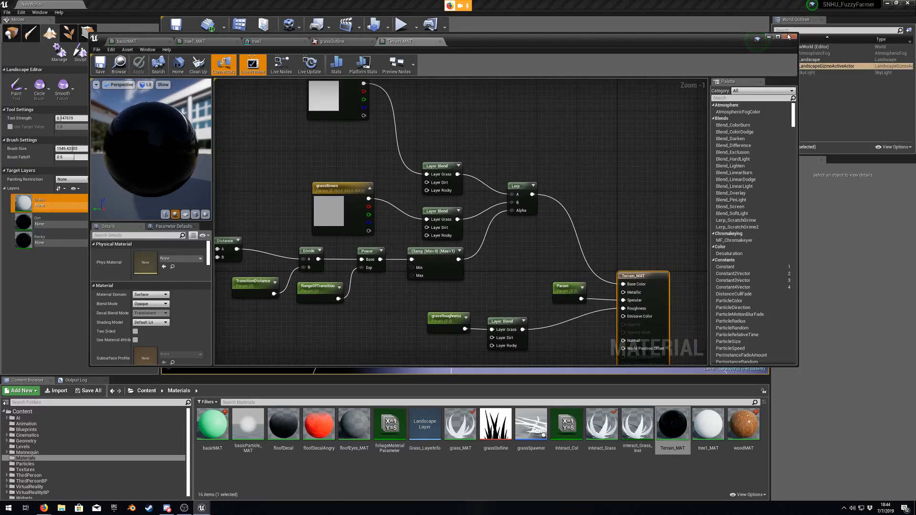
Step: Create a new material named TERRAIN2 in the Materials folder and open it for editing
click(509, 277)
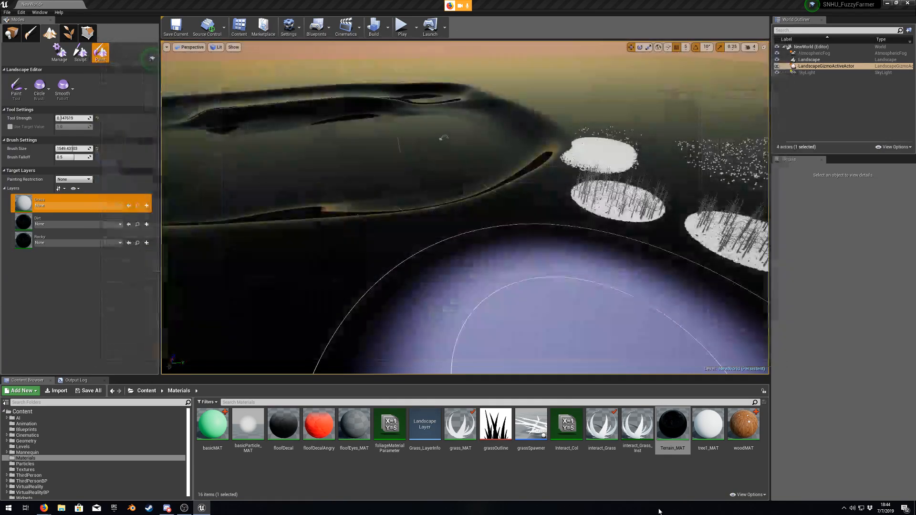
right_click(658, 491)
click(682, 361)
text(TERRAIN2)
key(Return)
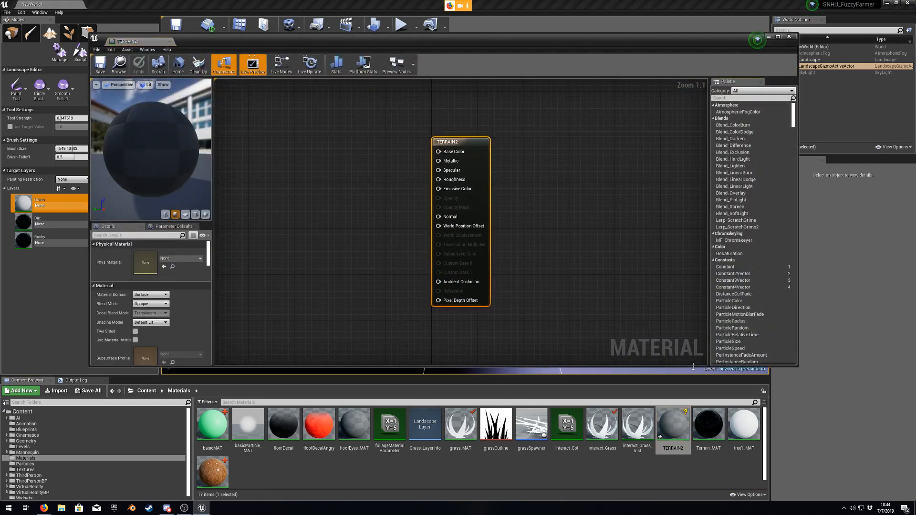
Step: Add three Constant4Vector nodes stacked vertically beside the TERRAIN2 material output node
right_drag(421, 223, 485, 272)
right_click(337, 161)
click(330, 126)
click(348, 174)
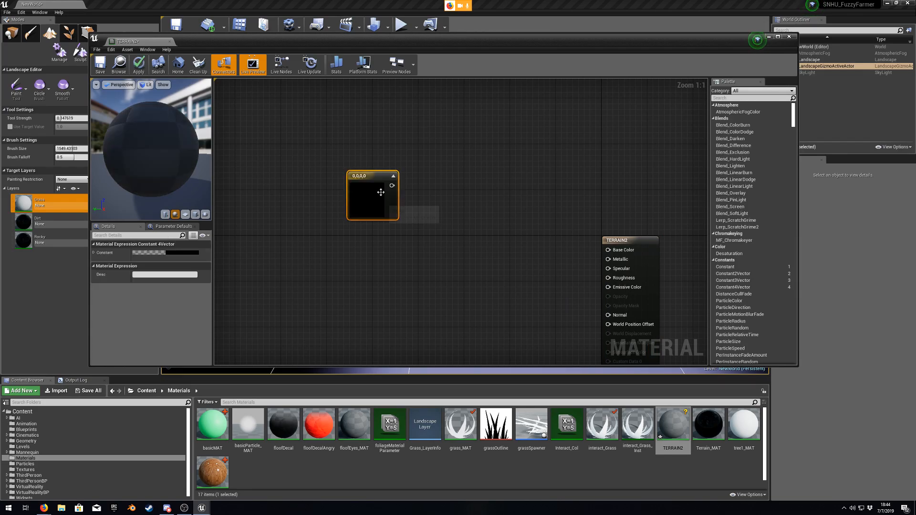
drag(363, 172, 324, 115)
key(4)
click(303, 186)
click(310, 279)
Step: Set the uppermost Constant4Vector node's colour to green, about 0.14, 0.7, 0.25, 0
click(331, 140)
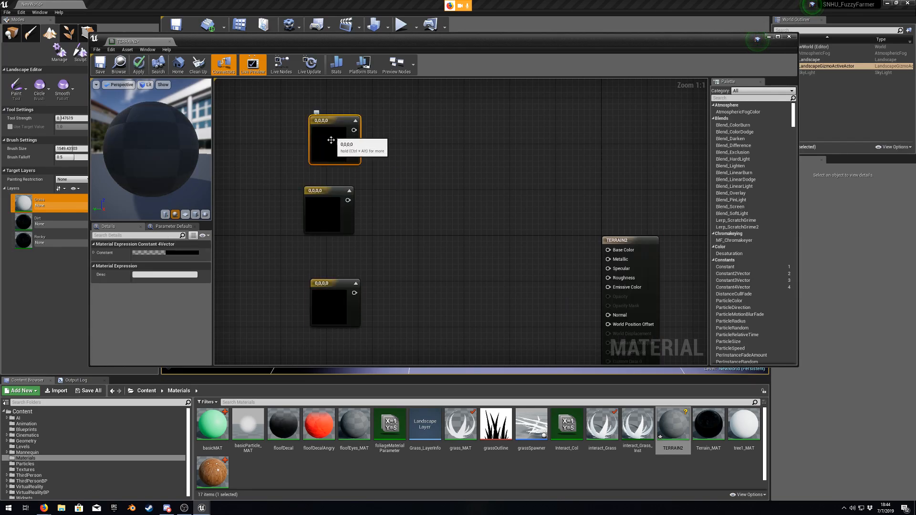
click(154, 253)
click(179, 335)
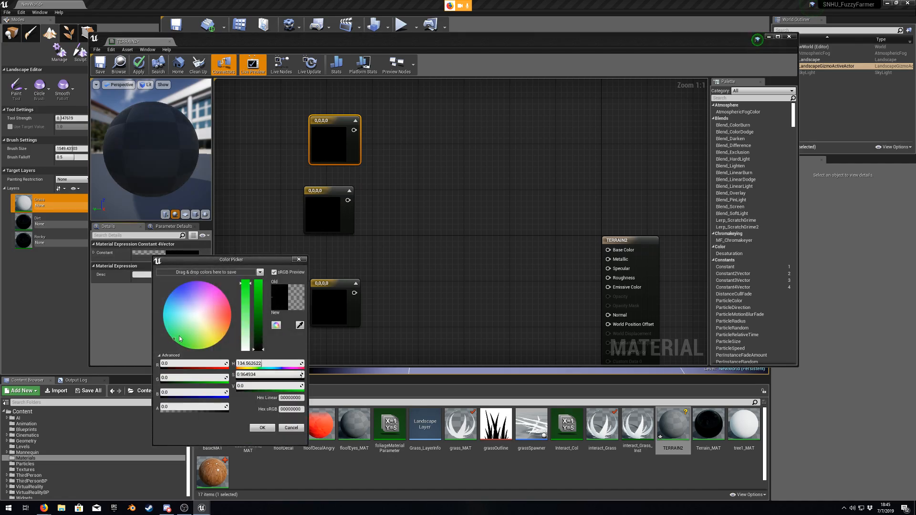
click(262, 305)
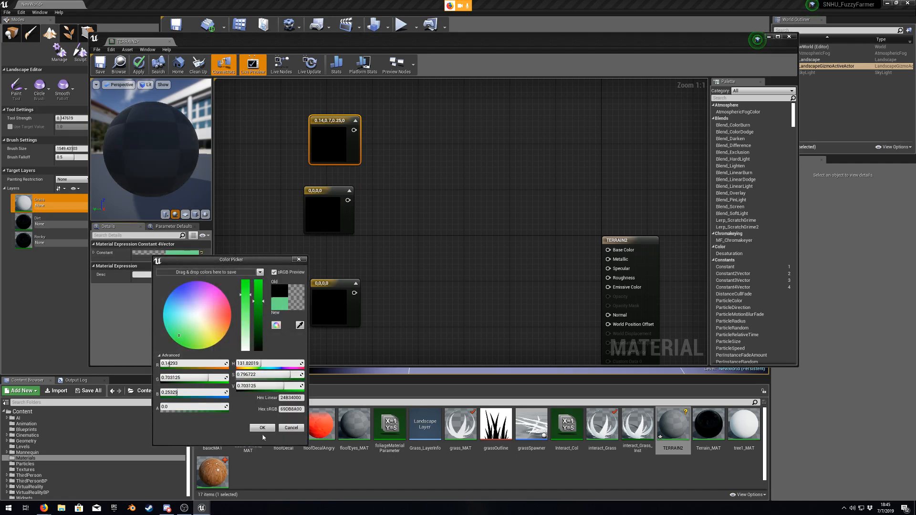
click(262, 428)
Step: Set the middle Constant4Vector node's colour to a light sandy tone, about 0.82, 0.61, 0.46, 0
click(323, 215)
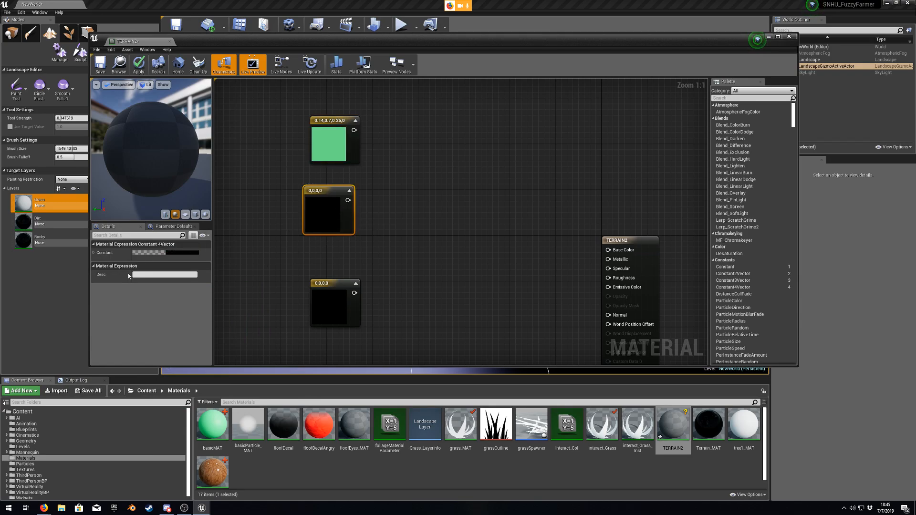
click(160, 253)
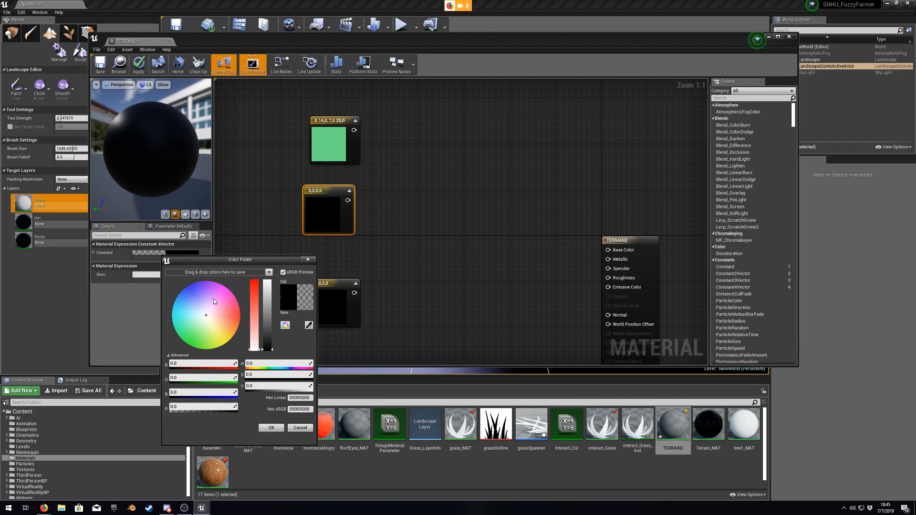
click(220, 321)
click(265, 314)
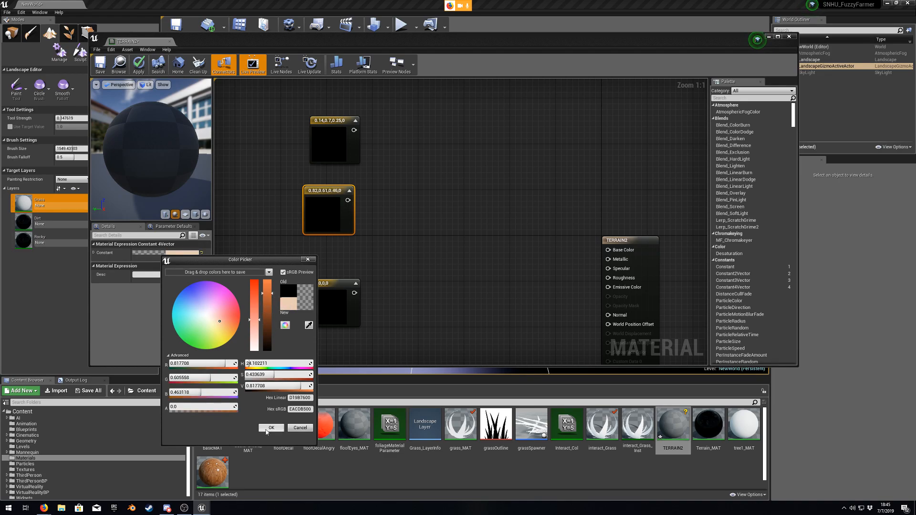
click(271, 427)
Step: Set the lowest Constant4Vector node's colour to mid grey, about 0.35 for red, green and blue
click(330, 305)
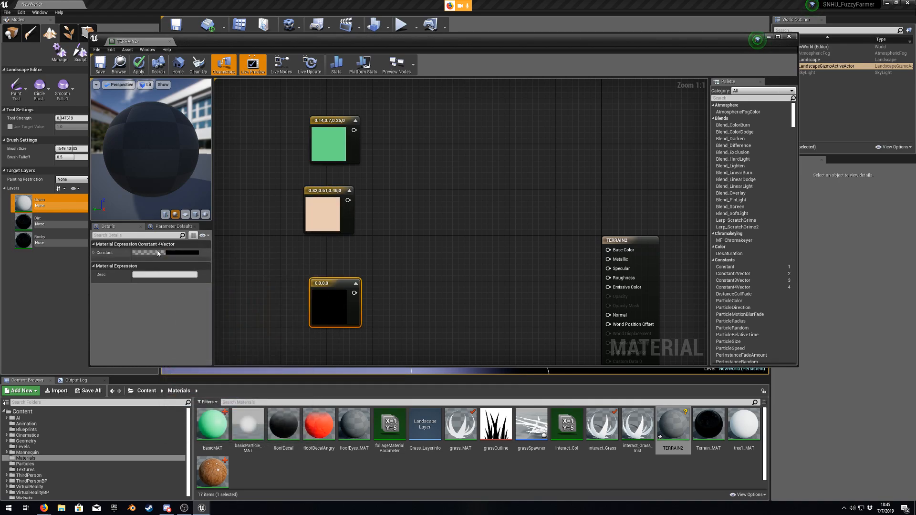
click(157, 253)
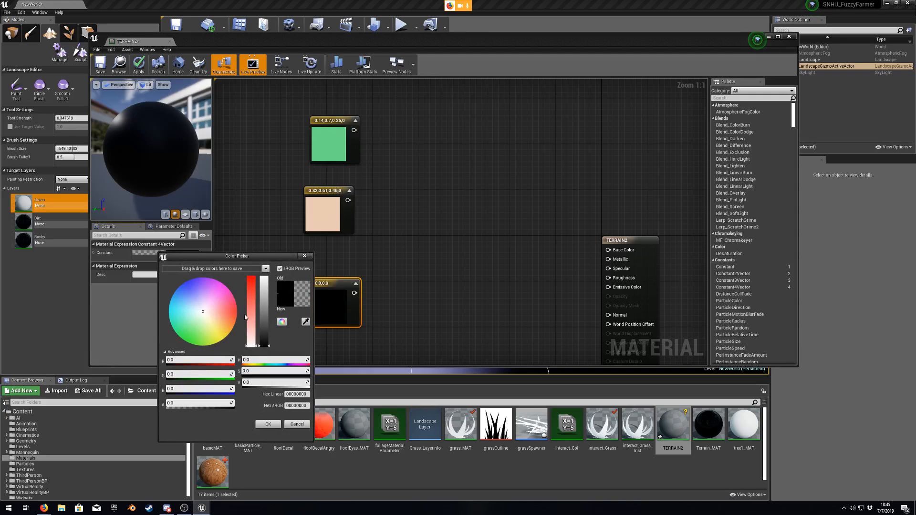
click(264, 324)
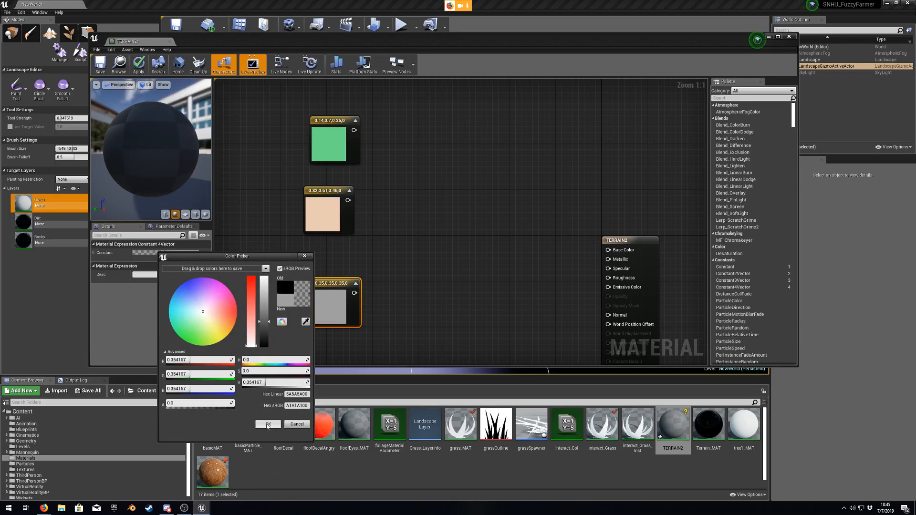
click(269, 424)
right_drag(385, 225, 378, 226)
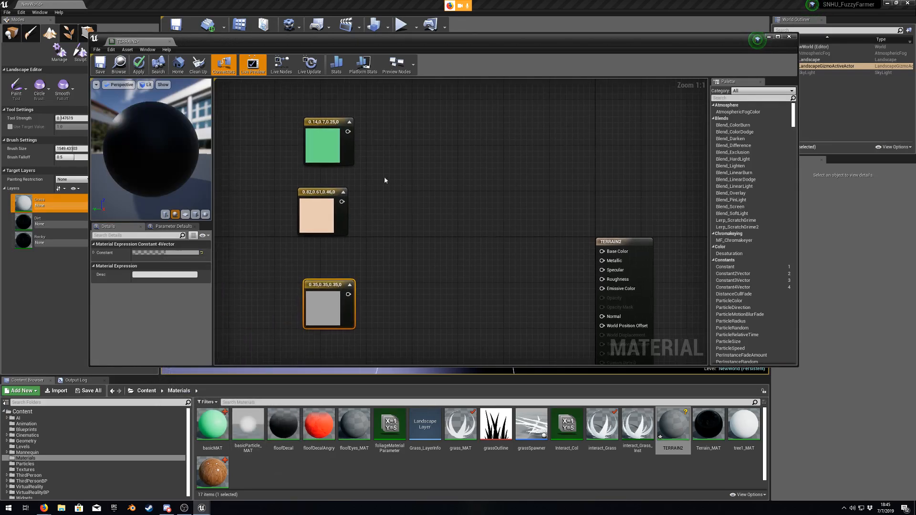
drag(348, 132, 435, 196)
text(layer)
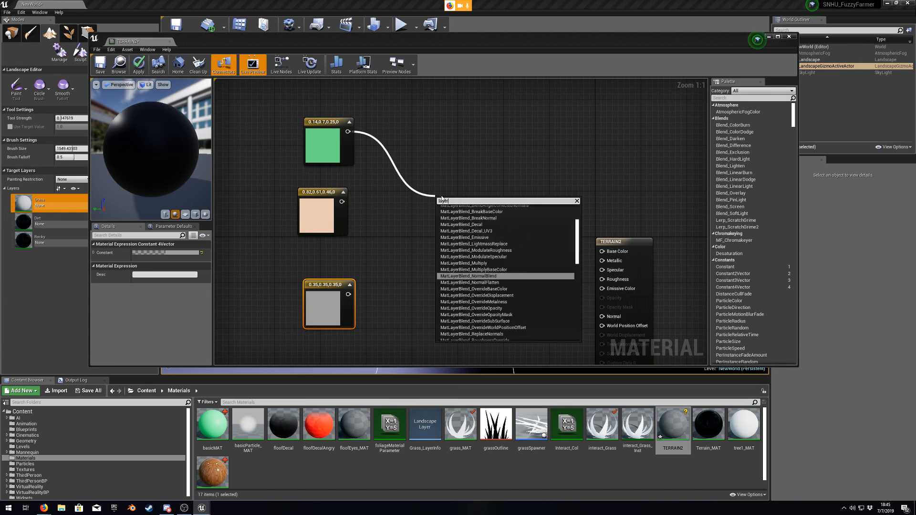
text(blend)
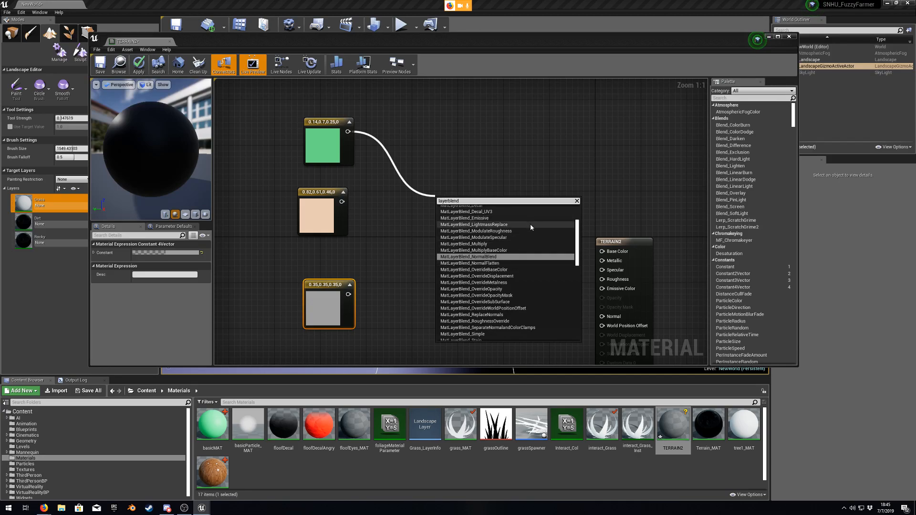
scroll(521, 301, up, 3)
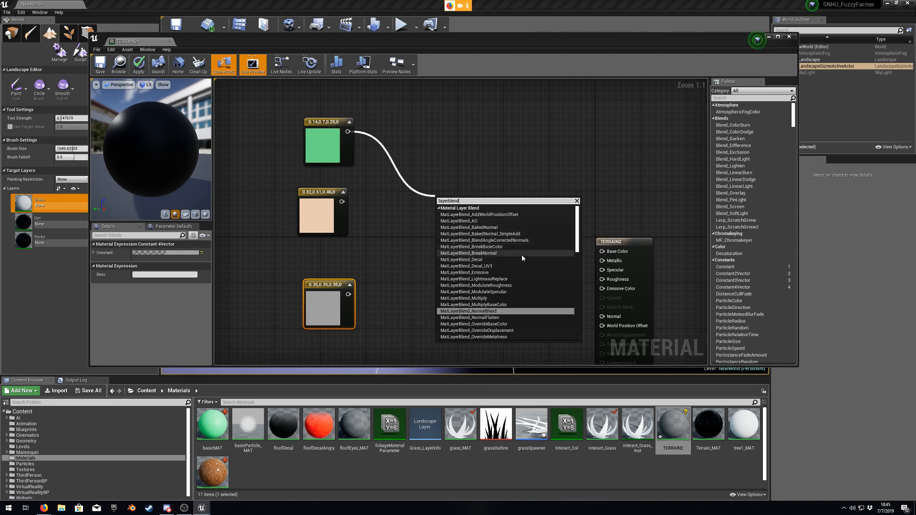
scroll(522, 285, down, 1)
scroll(522, 285, down, 3)
click(602, 208)
Step: Try a MatLayerBlend_Standard node for the Base Color input of TERRAIN2, and delete it
drag(603, 252, 483, 233)
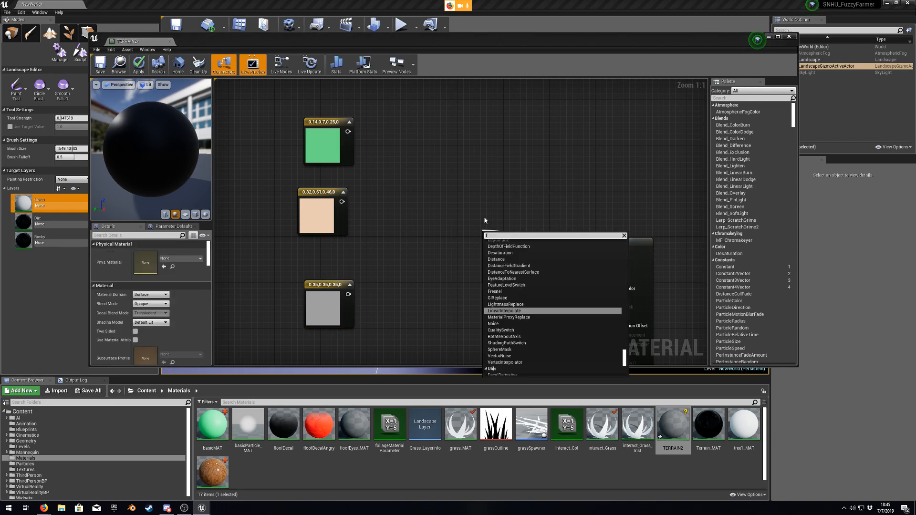
text(layerblan)
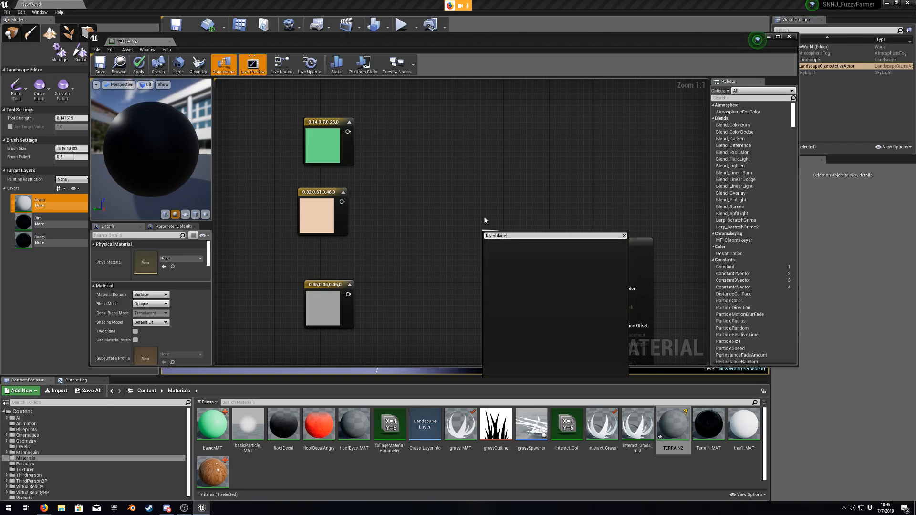
text(e)
key(BackSpace)
key(BackSpace)
key(BackSpace)
text(end)
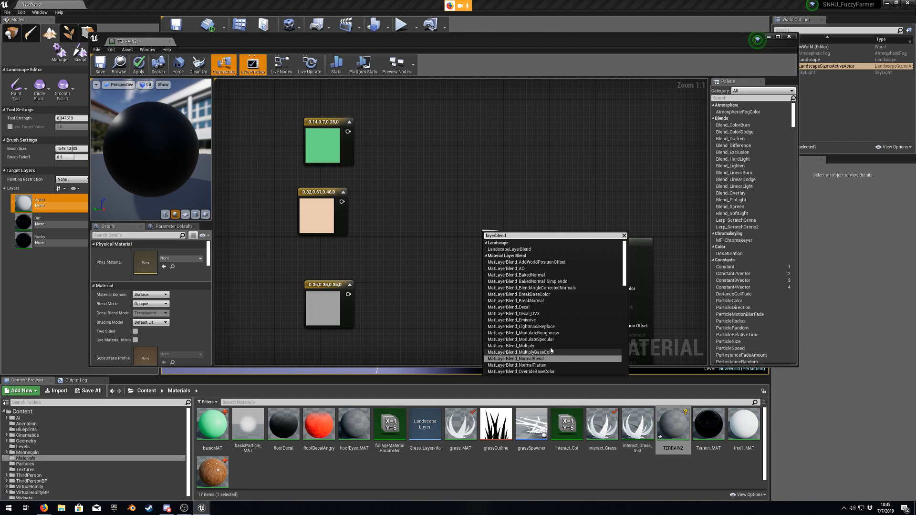
scroll(547, 345, down, 3)
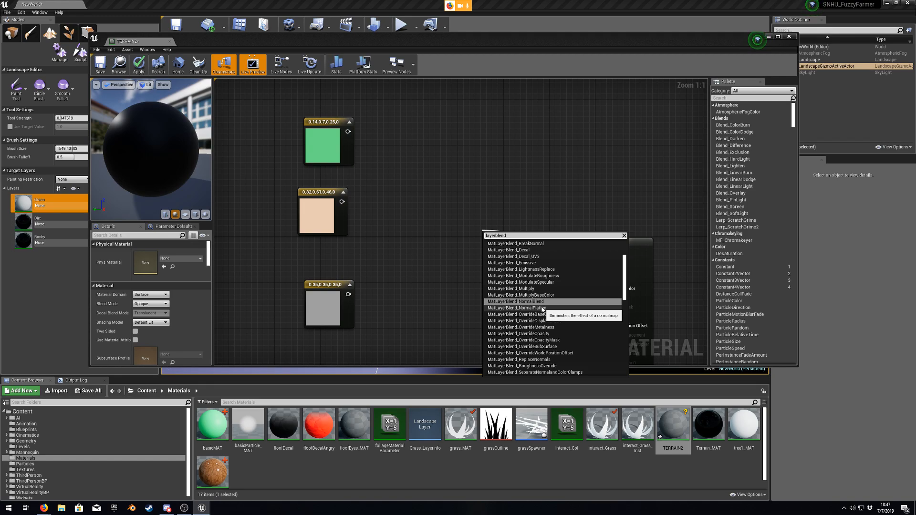
scroll(540, 339, down, 3)
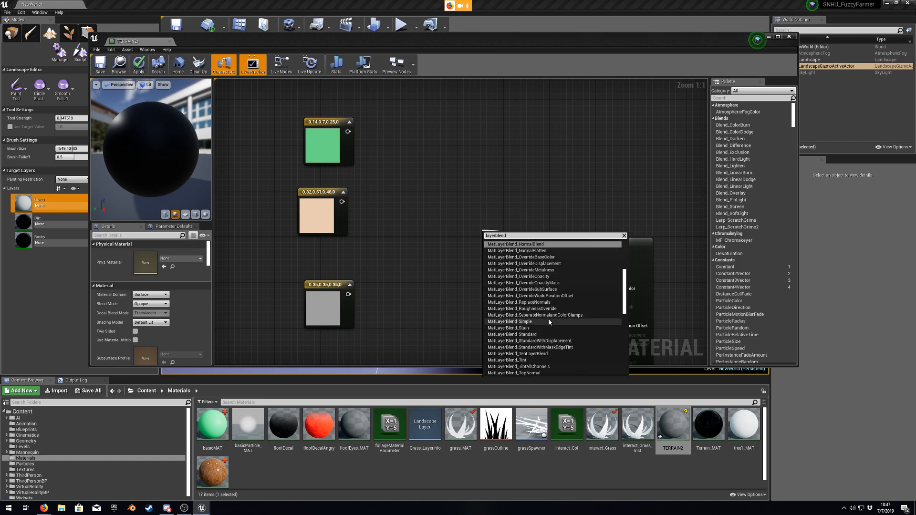
scroll(550, 324, down, 3)
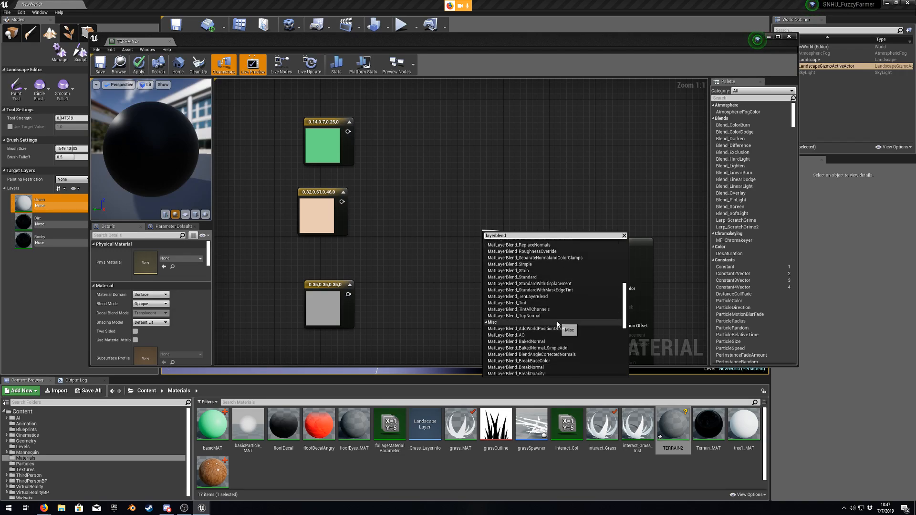
scroll(561, 305, up, 1)
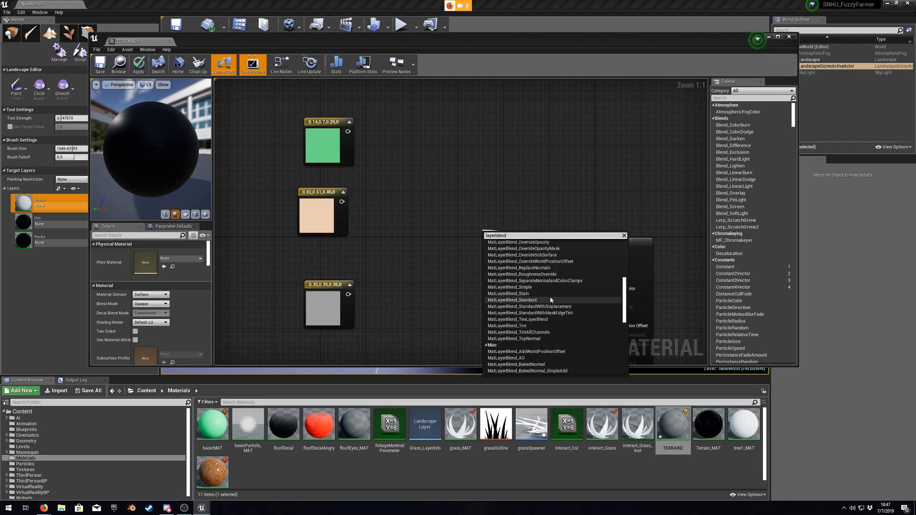
click(551, 303)
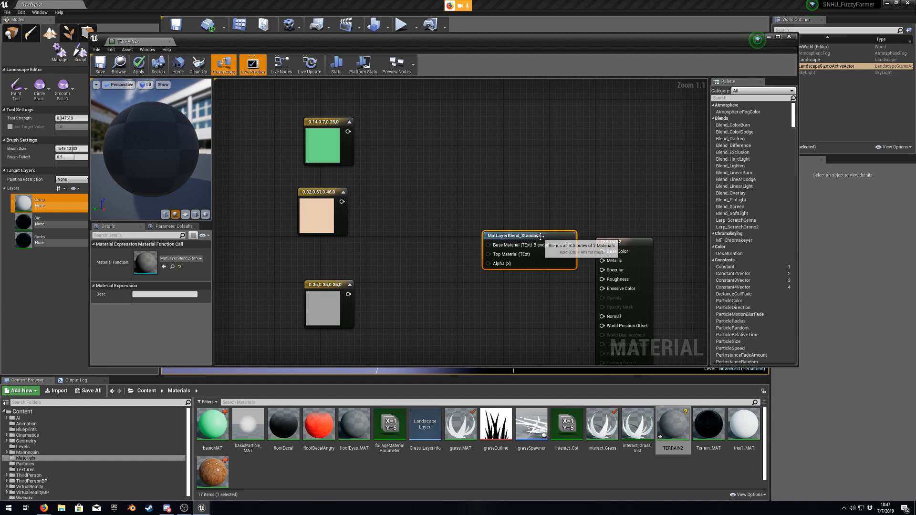
key(Delete)
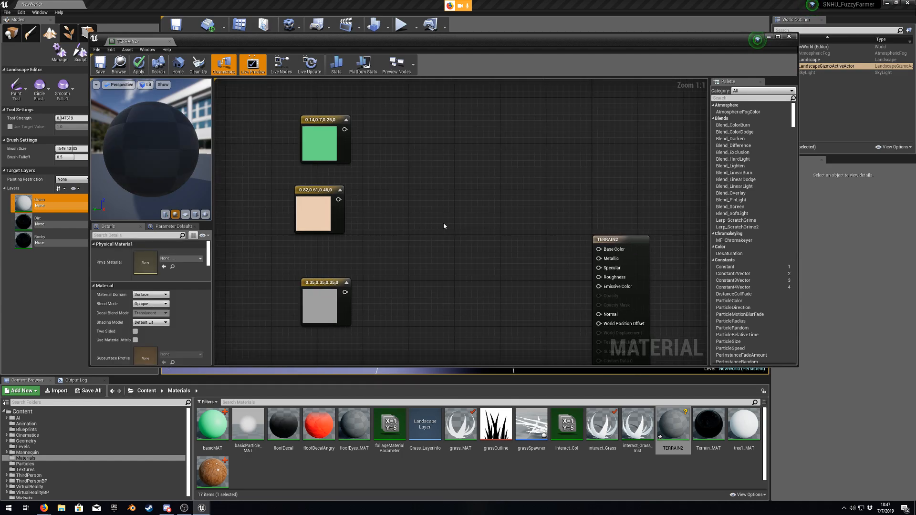
Step: Open Terrain_MAT to inspect the layer settings of its upper Layer Blend node, and return to the TERRAIN2 graph
right_click(499, 251)
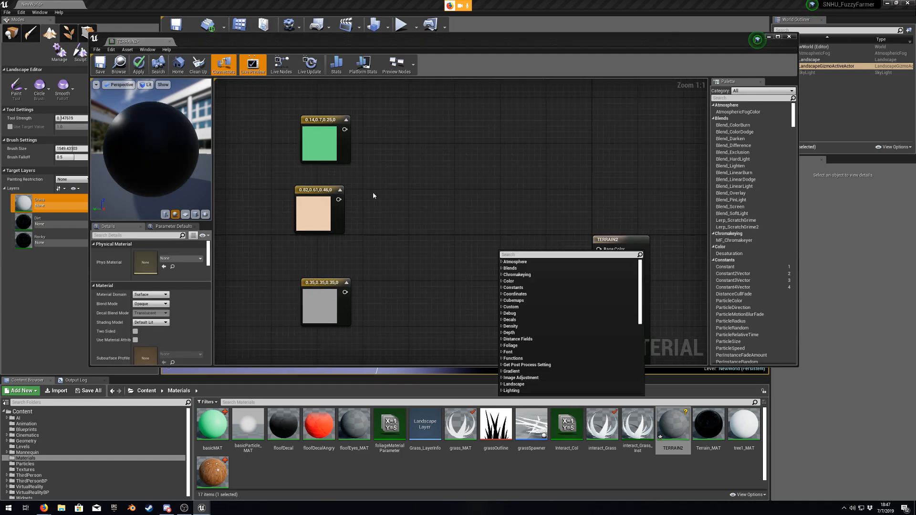
click(648, 483)
double_click(699, 440)
right_drag(379, 220, 499, 354)
click(349, 147)
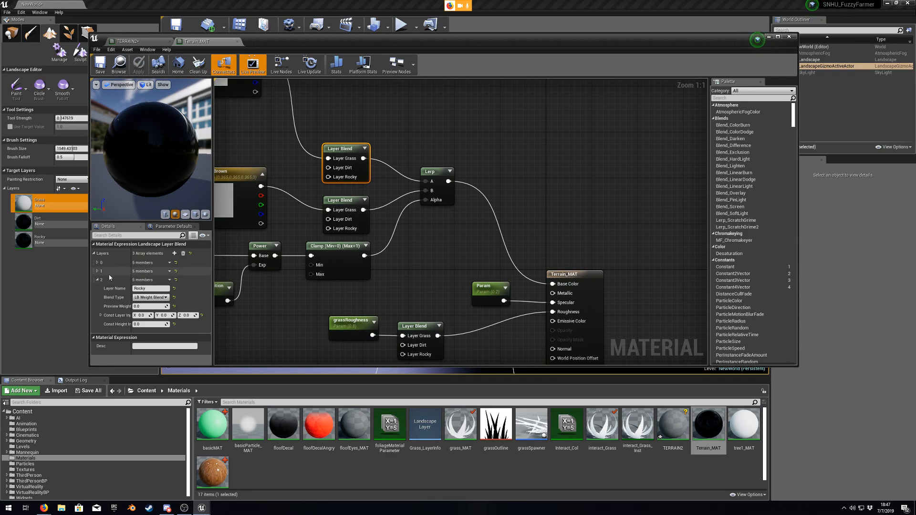
click(158, 42)
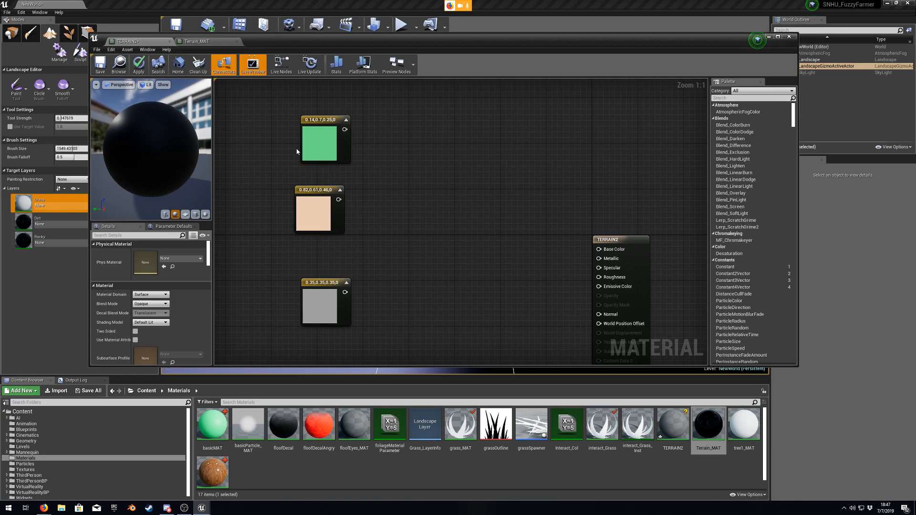
Step: Add a LandscapeLayerBlend node between the colour nodes and the TERRAIN2 output, and give it one layer
right_click(448, 237)
right_click(457, 192)
right_click(442, 168)
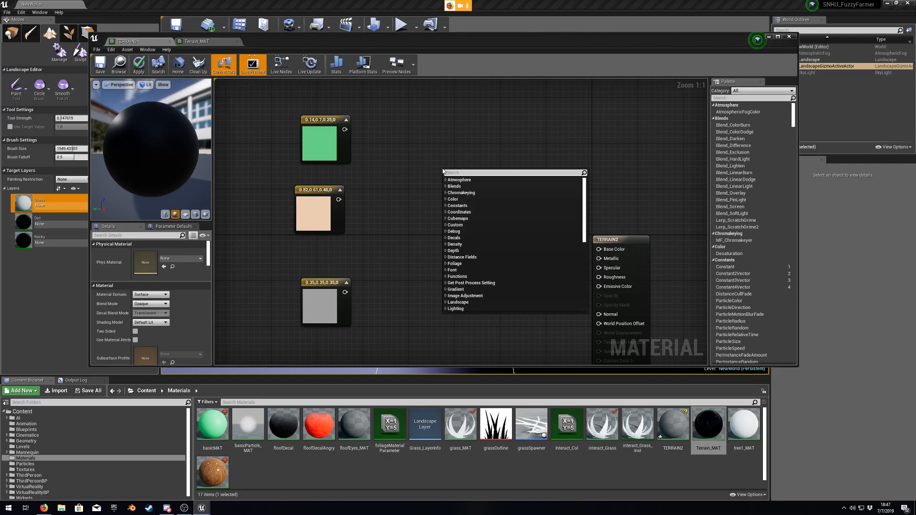
text(layerblend)
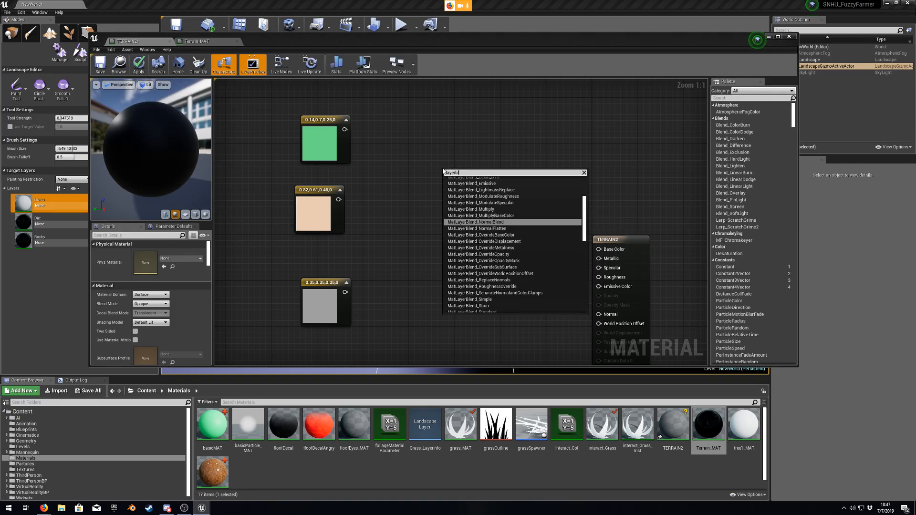
scroll(495, 248, down, 3)
scroll(495, 247, down, 10)
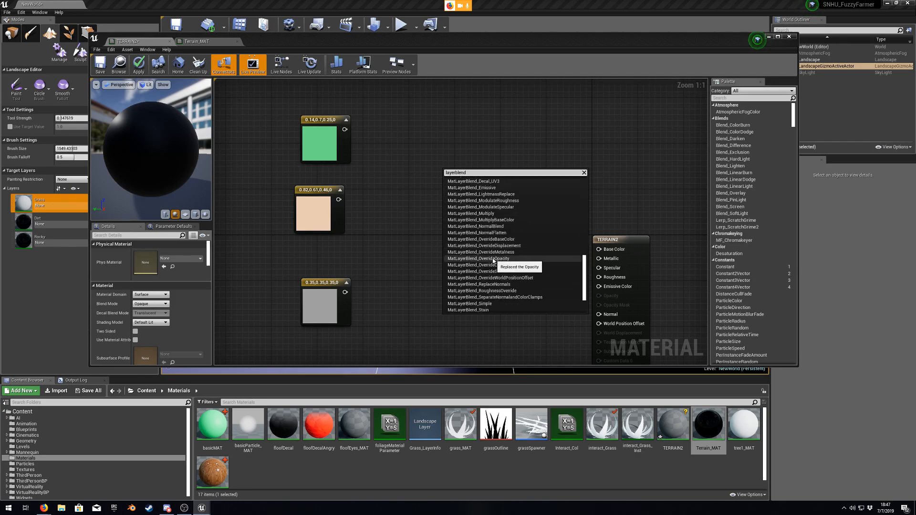
scroll(494, 260, down, 3)
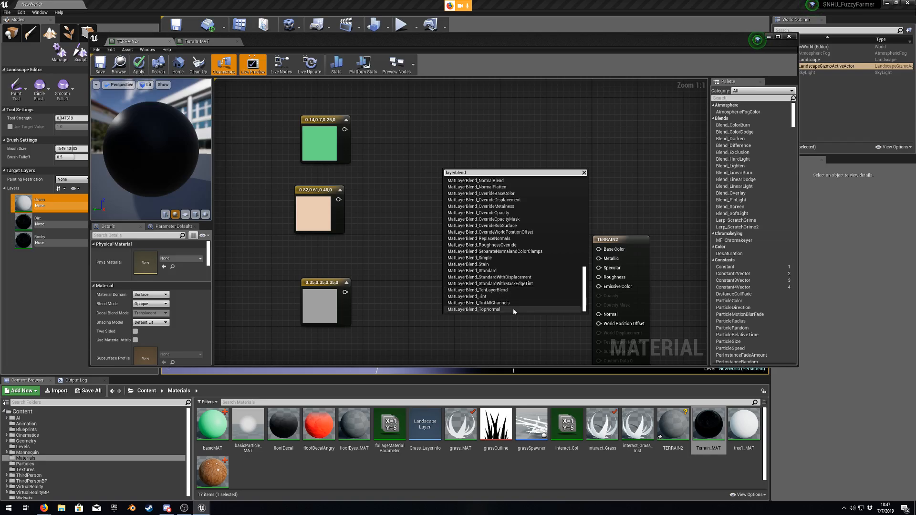
scroll(537, 288, up, 5)
scroll(537, 289, up, 3)
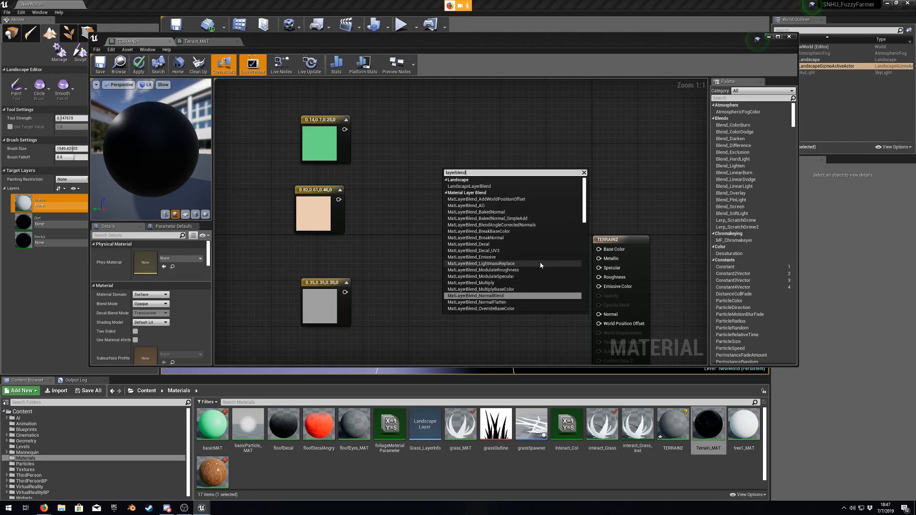
click(503, 186)
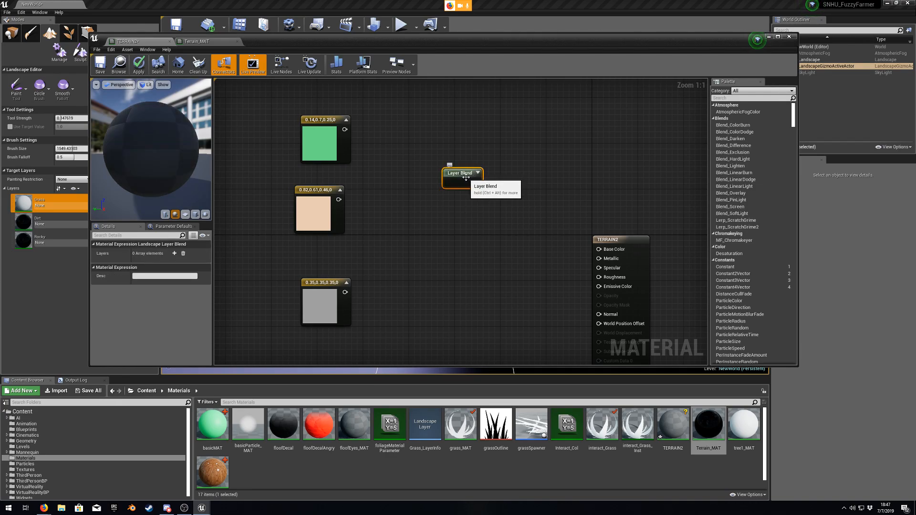
click(175, 254)
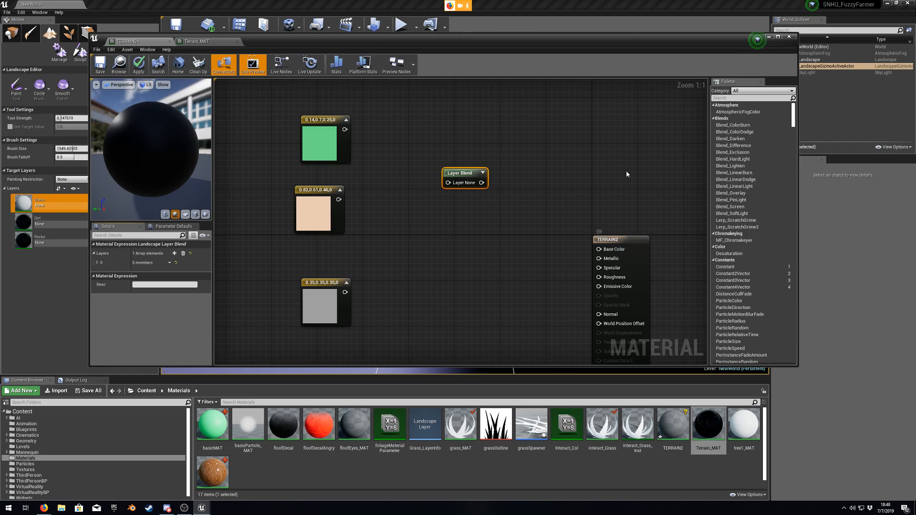
right_click(463, 228)
text(layerblend)
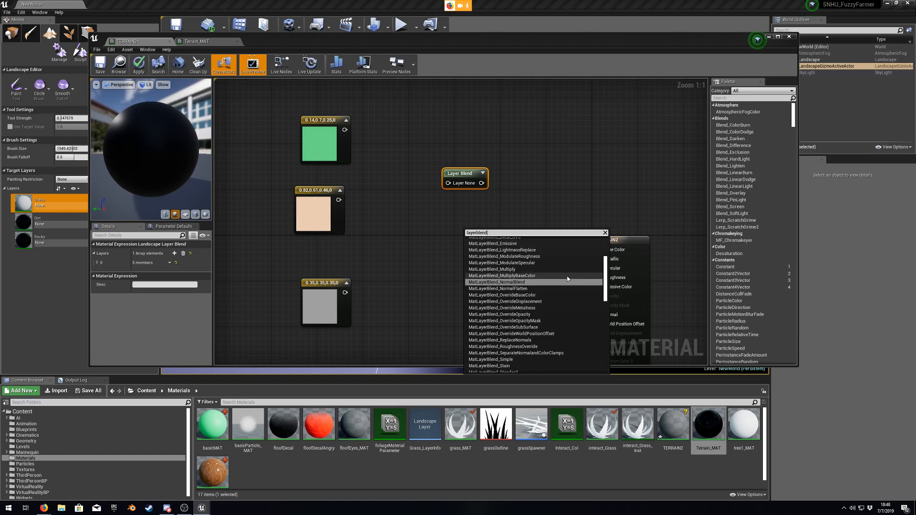
scroll(607, 283, up, 4)
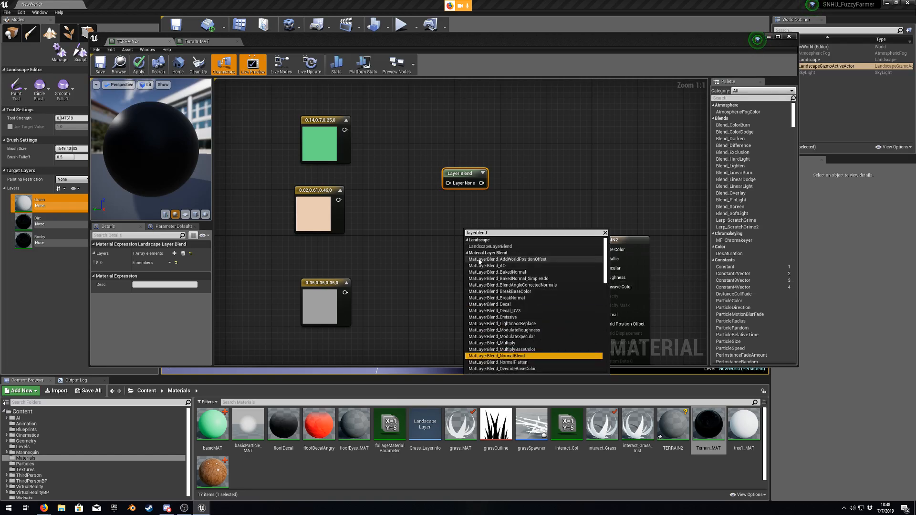
click(365, 190)
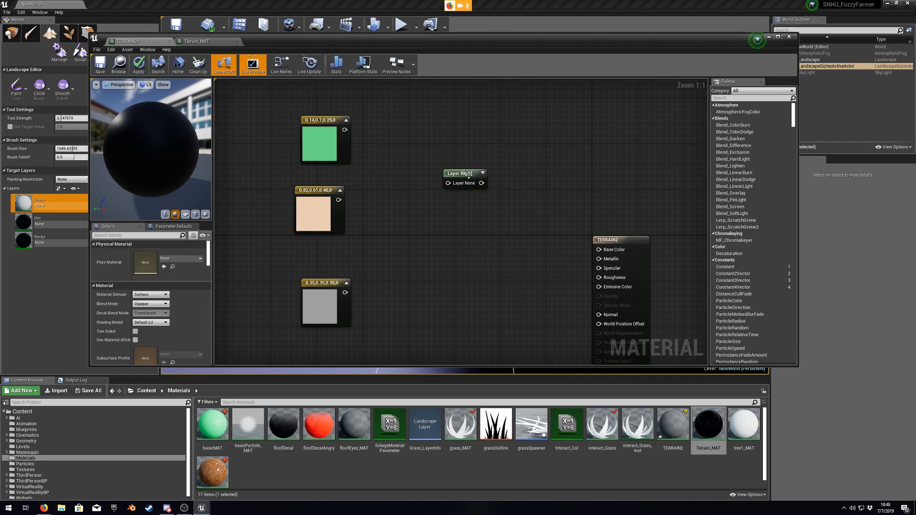
Step: Undo the existing Layer Blend node and add a new LandscapeLayerBlend node with three layers between the colour nodes and the TERRAIN2 output
key(ctrl+z)
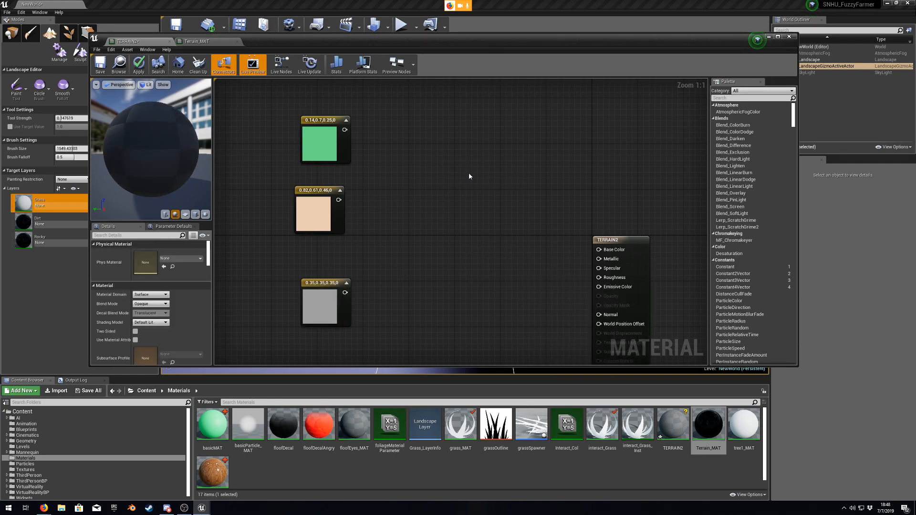
right_click(470, 176)
text(layer)
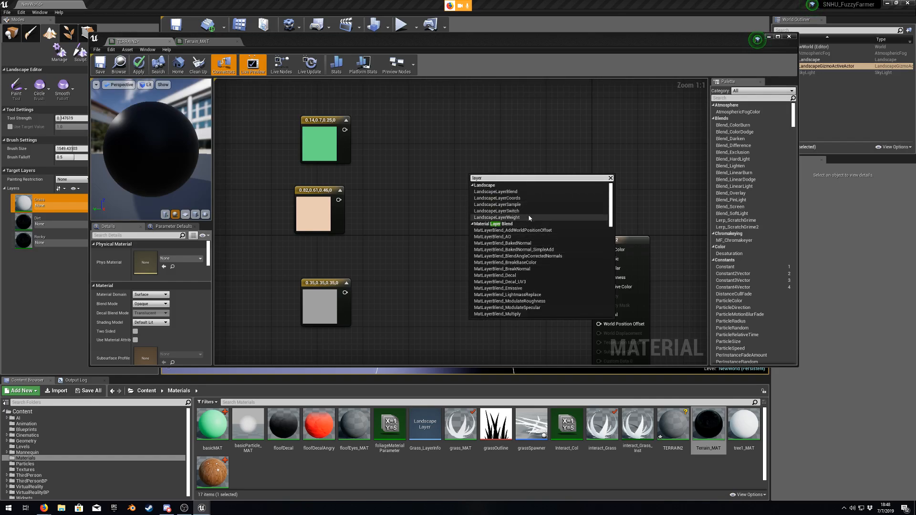
click(506, 192)
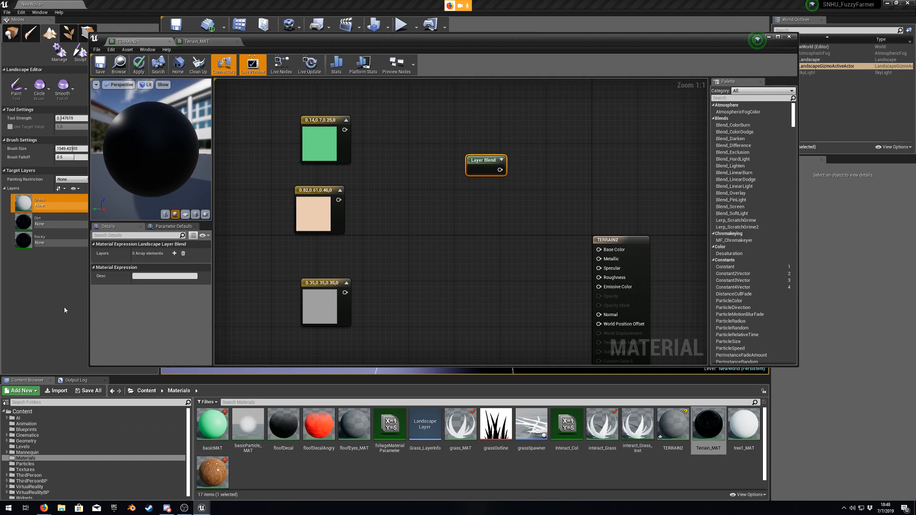
click(174, 253)
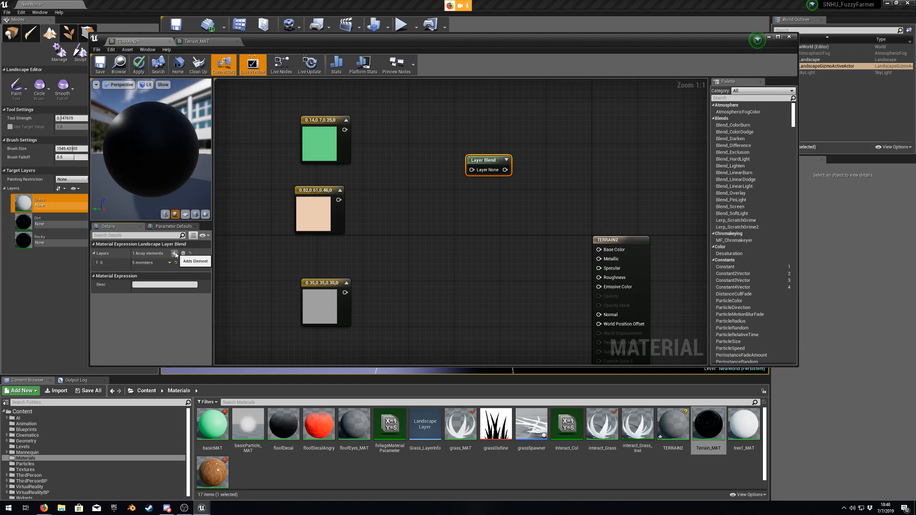
click(175, 254)
click(174, 254)
Step: Name the Layer Blend node's first layer Grass and its second layer Dirt
click(98, 263)
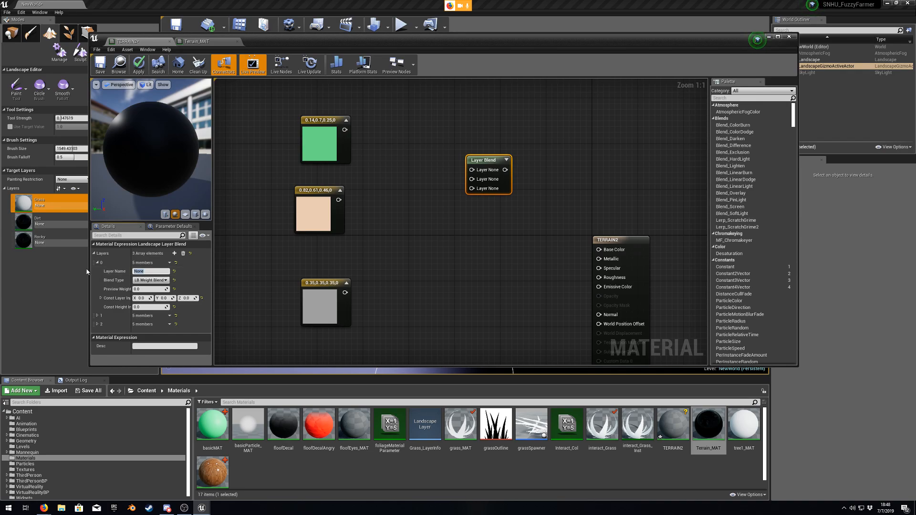
text(Grass)
key(Return)
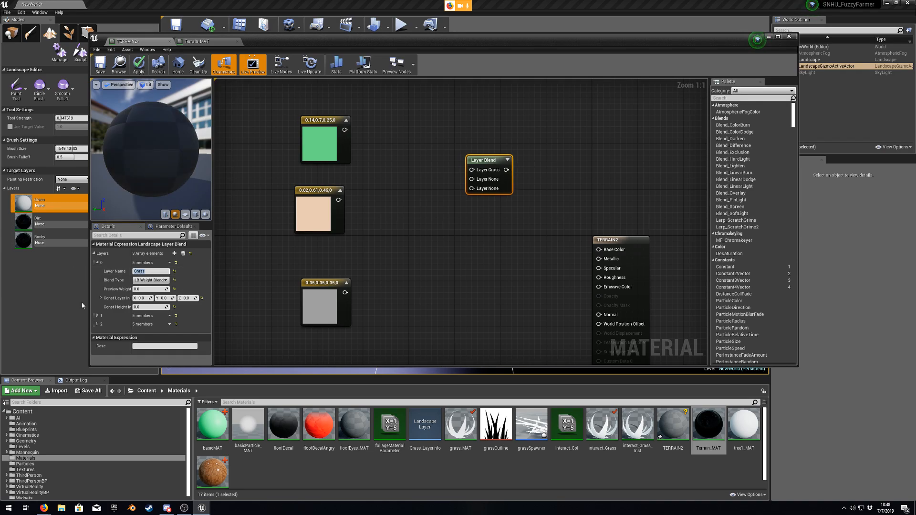
click(97, 316)
click(143, 324)
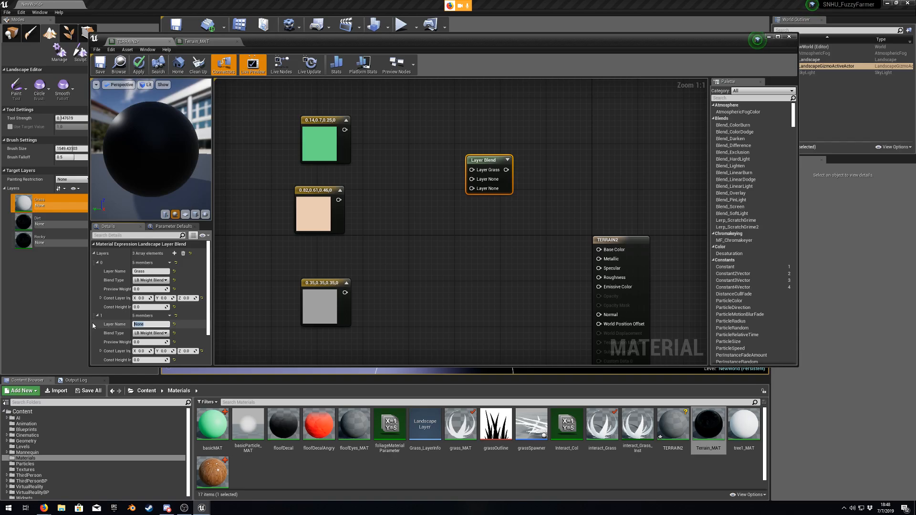
text(Dirt)
key(Return)
Step: Name the Layer Blend node's third layer Stone and collapse the layer settings
click(98, 315)
click(97, 324)
click(138, 332)
text(Stone)
key(Return)
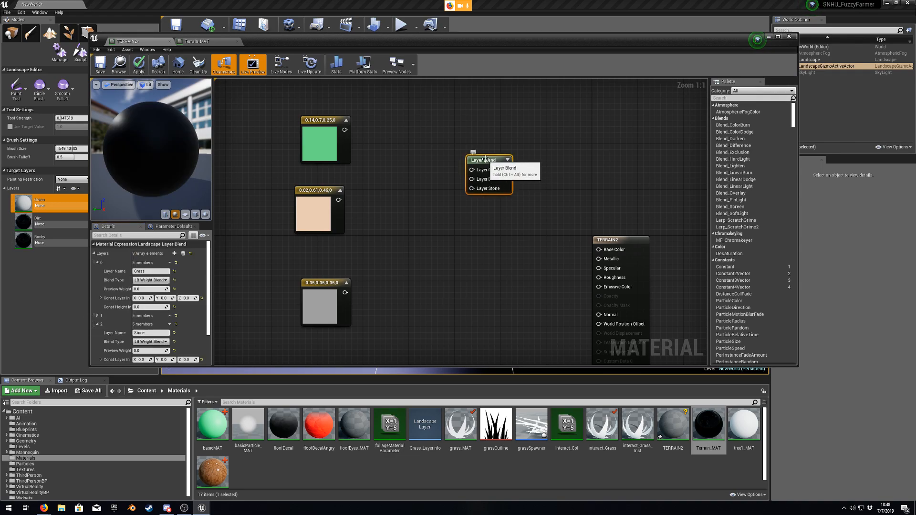
click(97, 262)
click(97, 281)
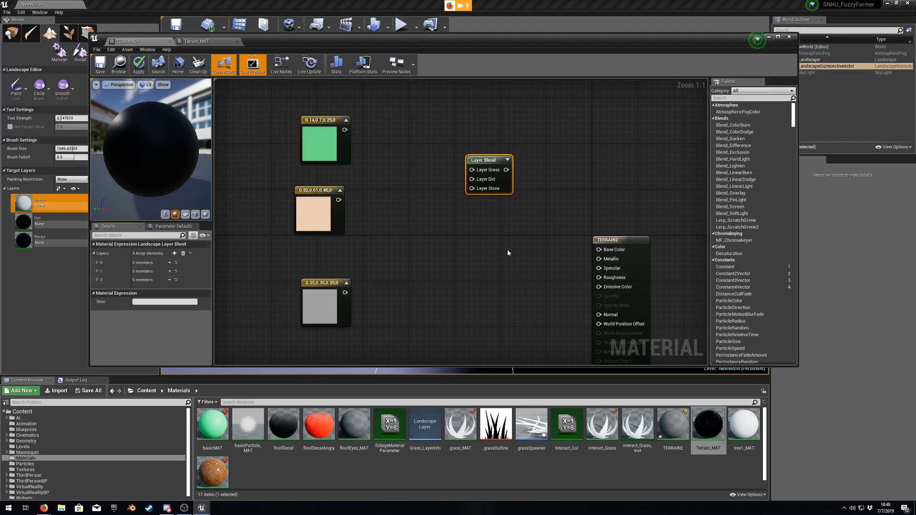
click(497, 229)
click(488, 160)
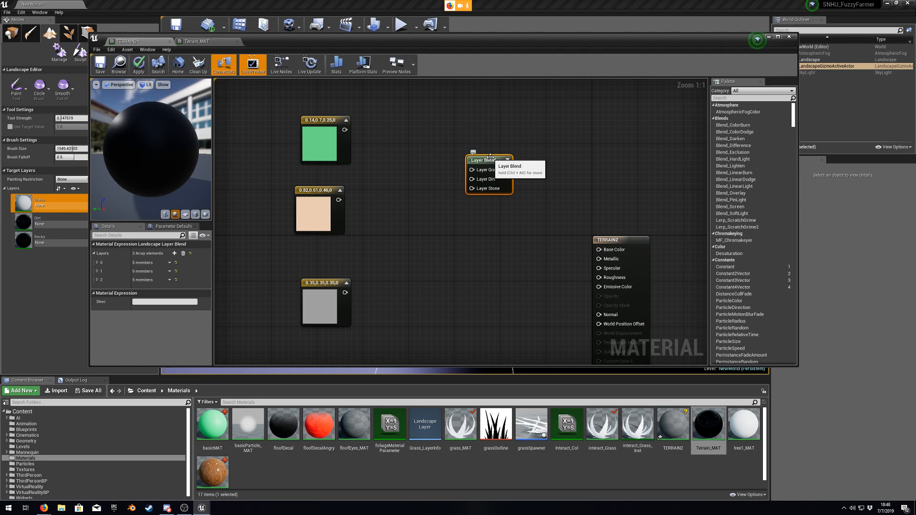
key(ctrl+w)
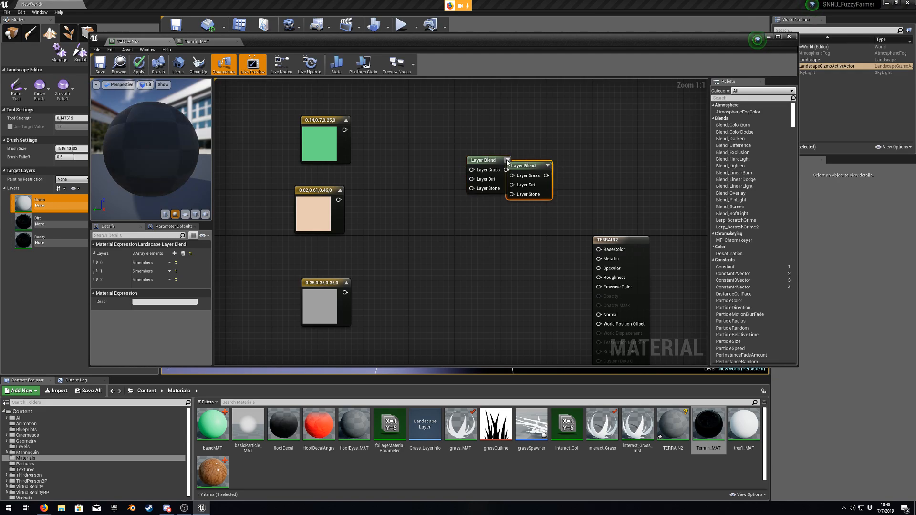
drag(530, 163, 480, 274)
right_drag(510, 262, 537, 166)
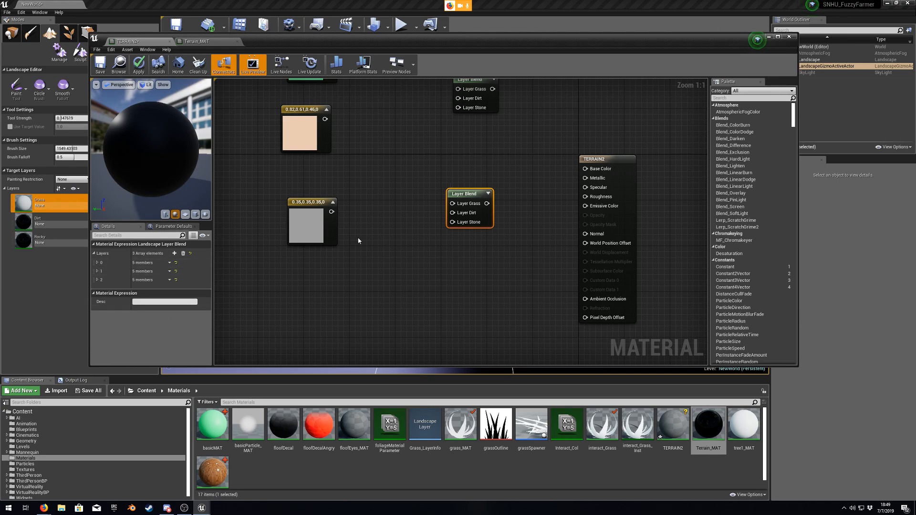
key(Delete)
Step: Wire the green, sandy and grey colours through the Grass, Dirt and Stone layers into TERRAIN2's Base Color, and save the material
right_drag(403, 146, 418, 234)
drag(481, 170, 475, 245)
drag(348, 137, 469, 251)
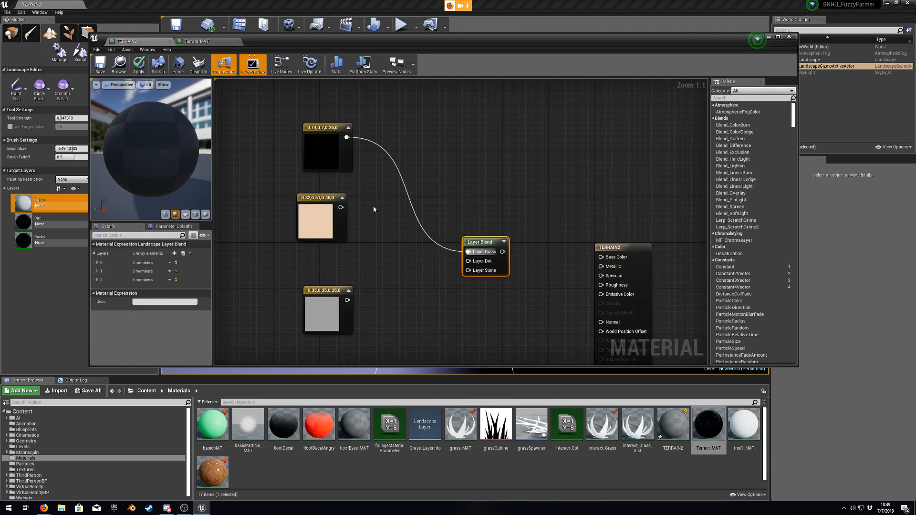
drag(341, 208, 468, 261)
drag(347, 300, 477, 276)
click(430, 297)
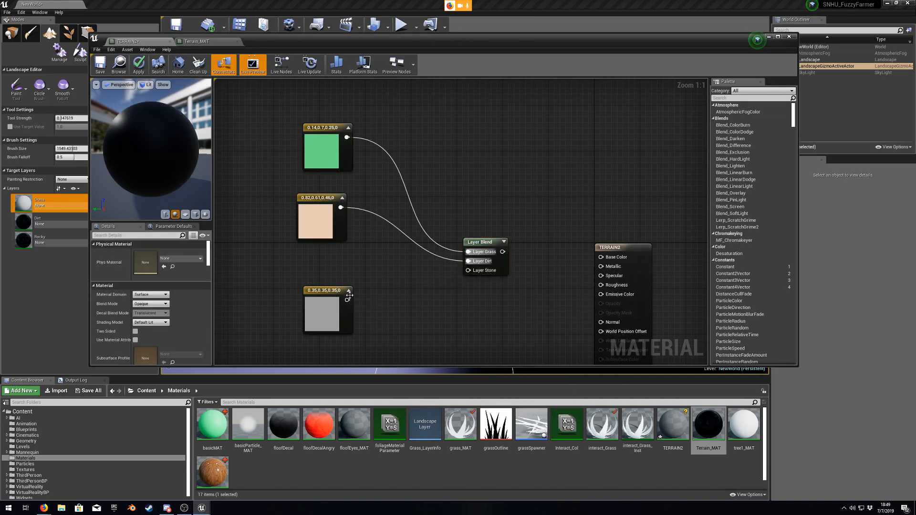
drag(348, 300, 602, 257)
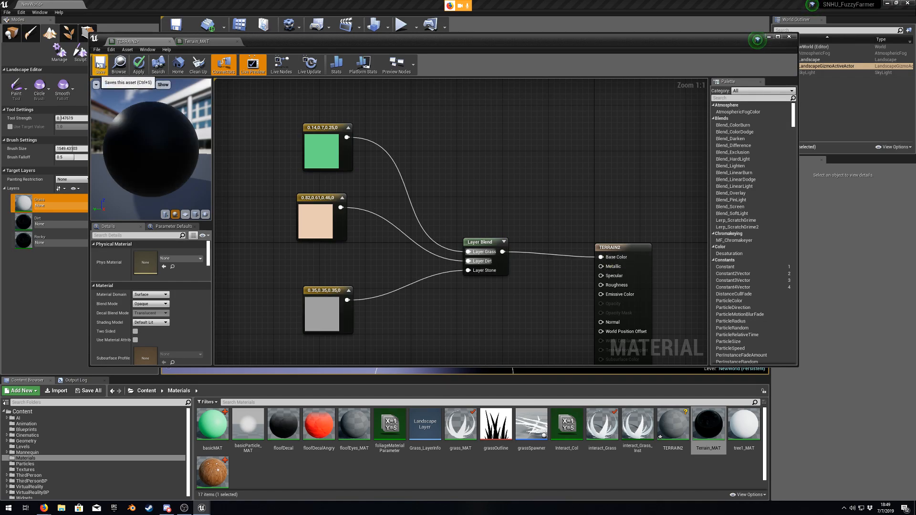
click(98, 65)
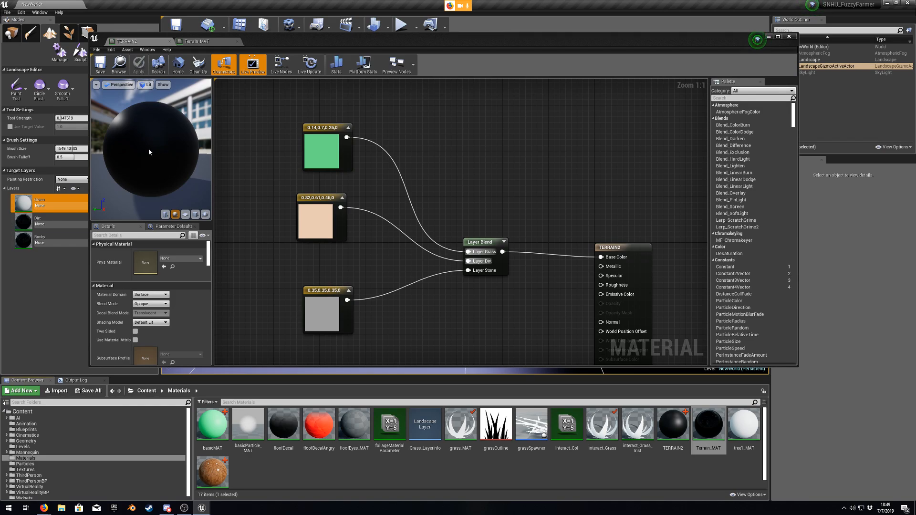
Step: Return to the NewWorld level and delete its existing landscape
click(769, 36)
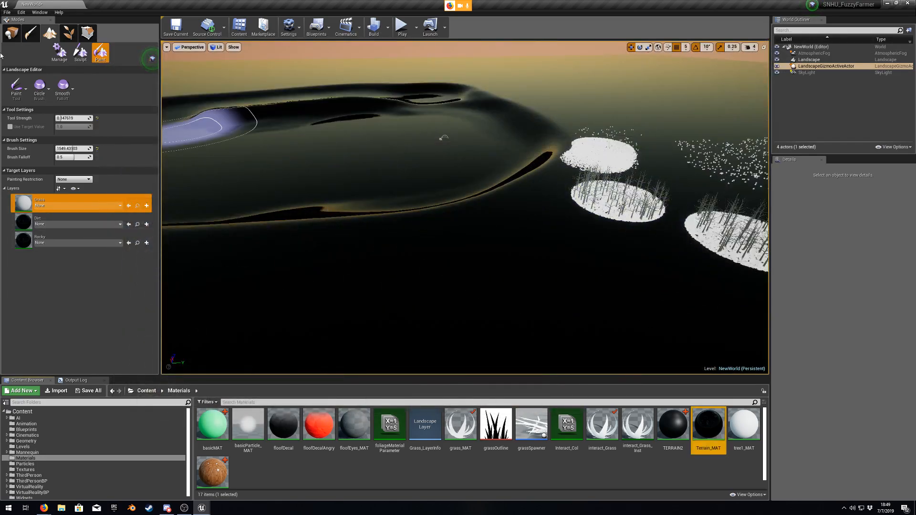
click(11, 32)
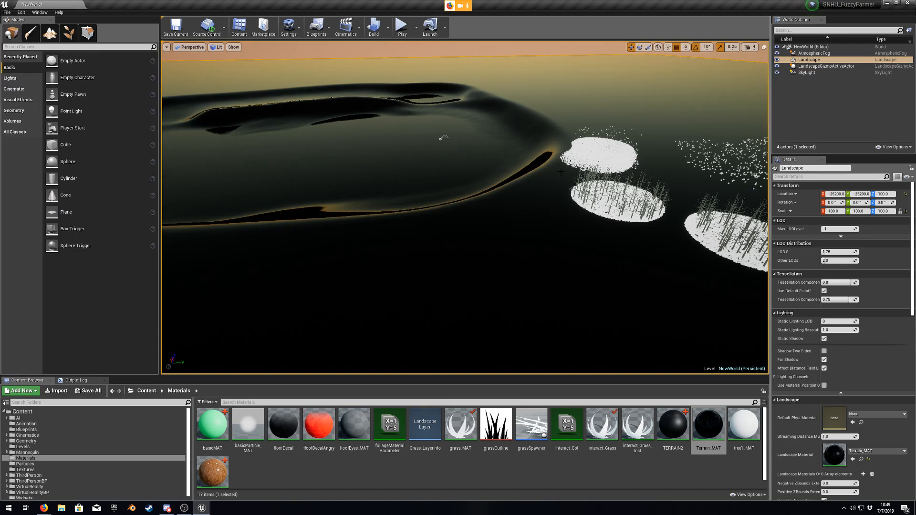
key(Delete)
Step: Create a new landscape with TERRAIN2 as its material
click(50, 32)
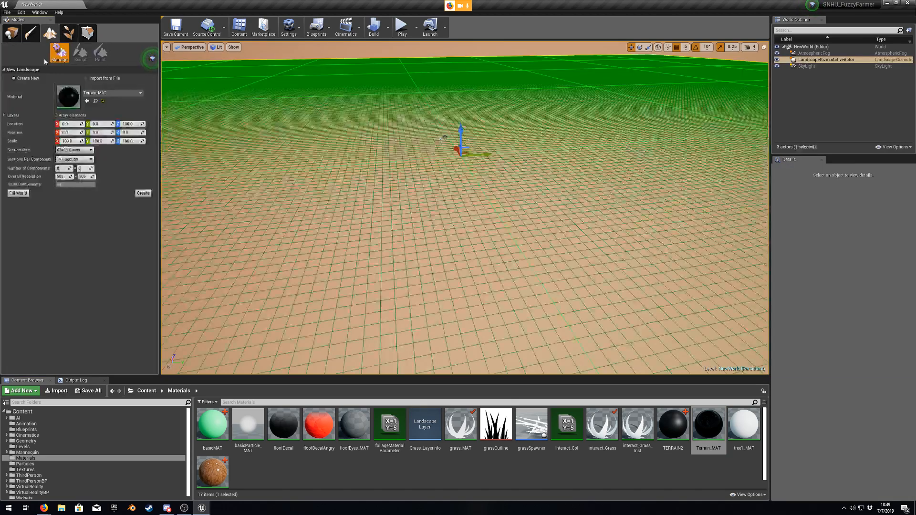
click(671, 435)
drag(671, 435, 68, 97)
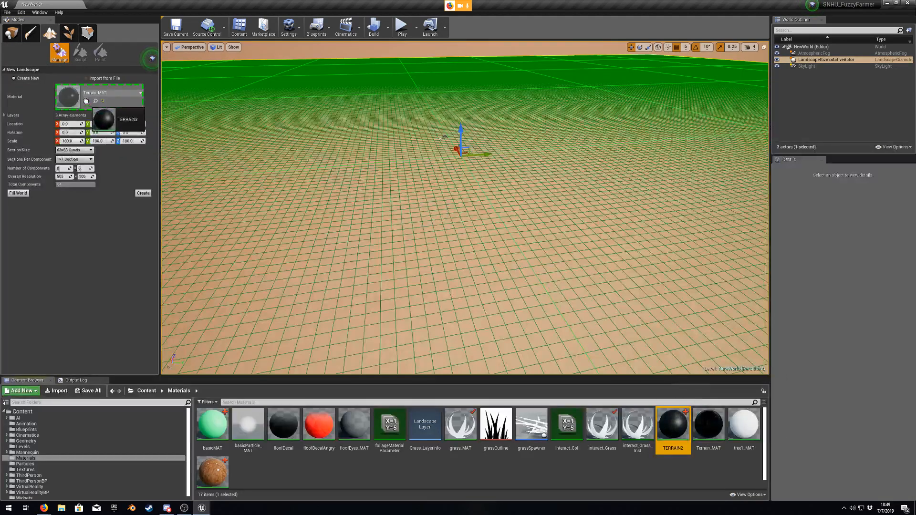
click(143, 193)
key(s)
right_drag(456, 205, 477, 193)
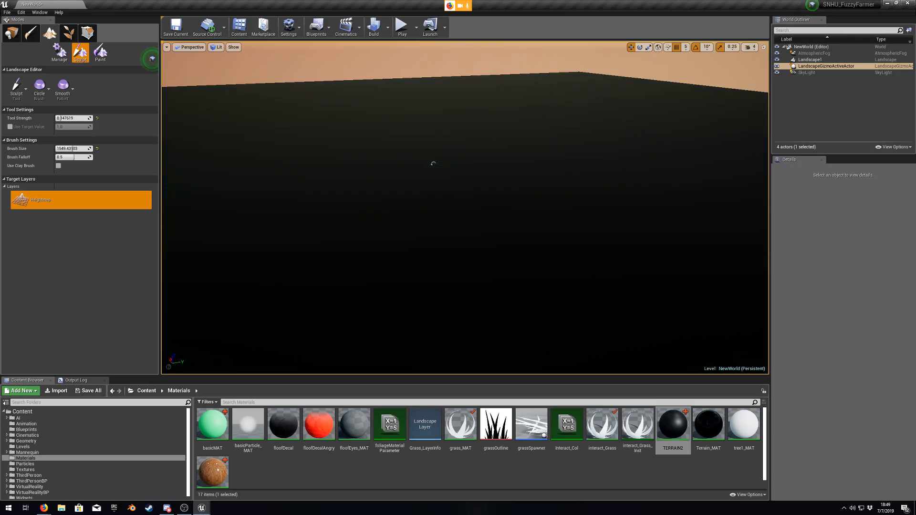
Step: Create a weight-blended layer info named Grass_LayerInfo for the Grass paint layer in the Textures folder
click(100, 53)
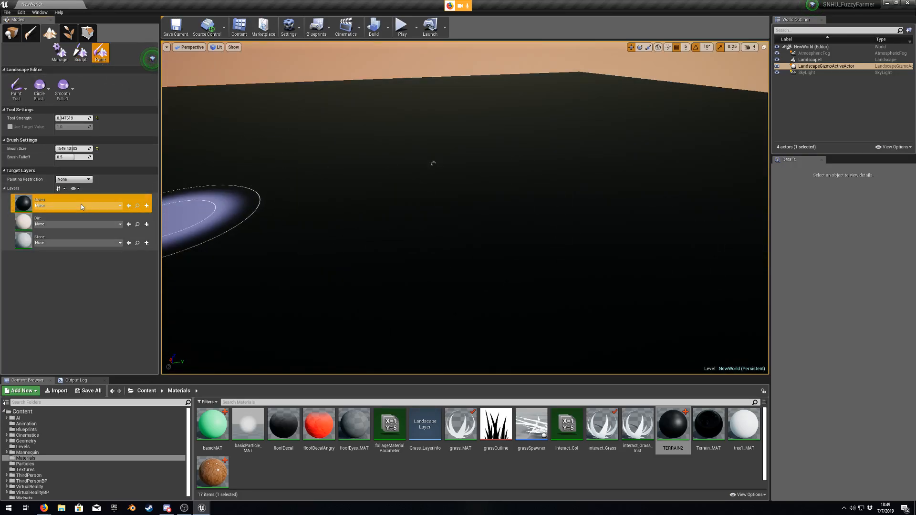
click(91, 206)
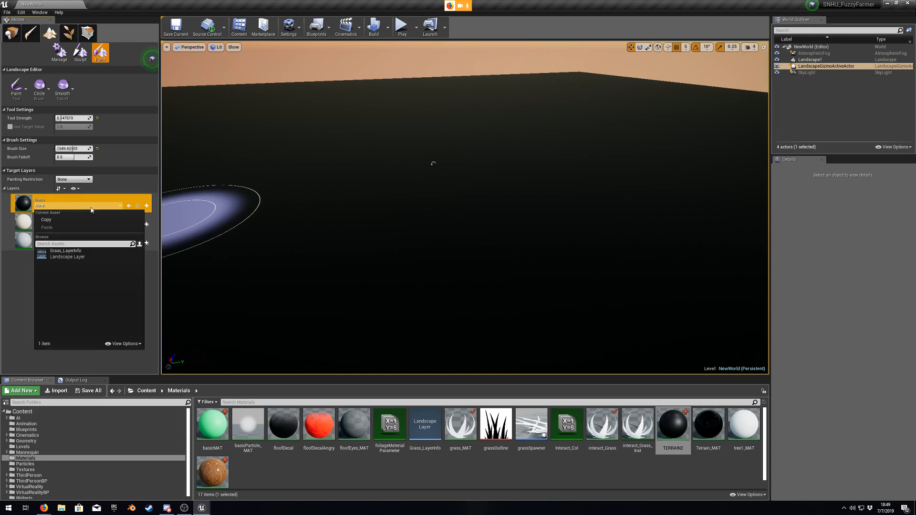
click(95, 198)
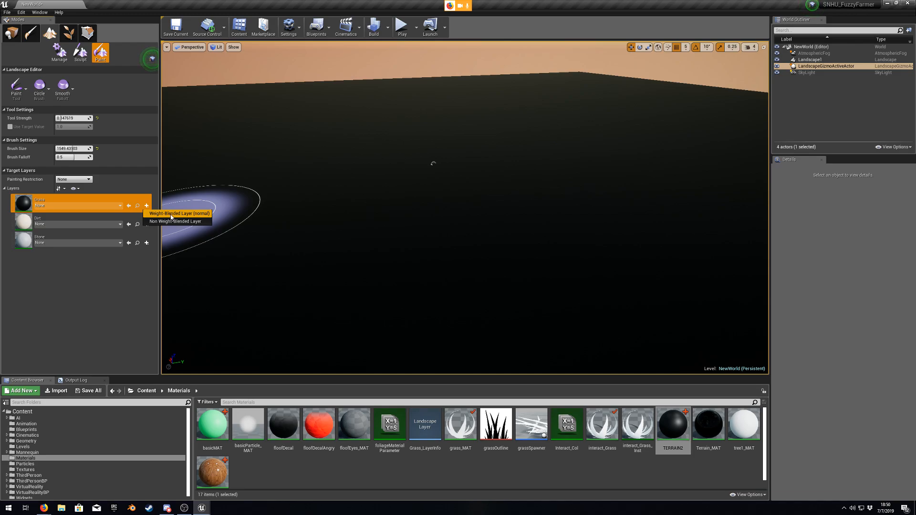
click(171, 216)
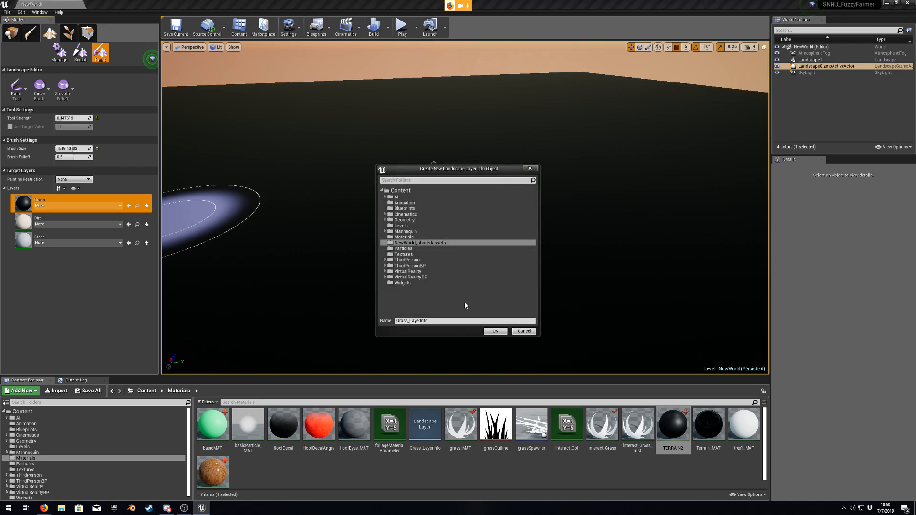
click(417, 238)
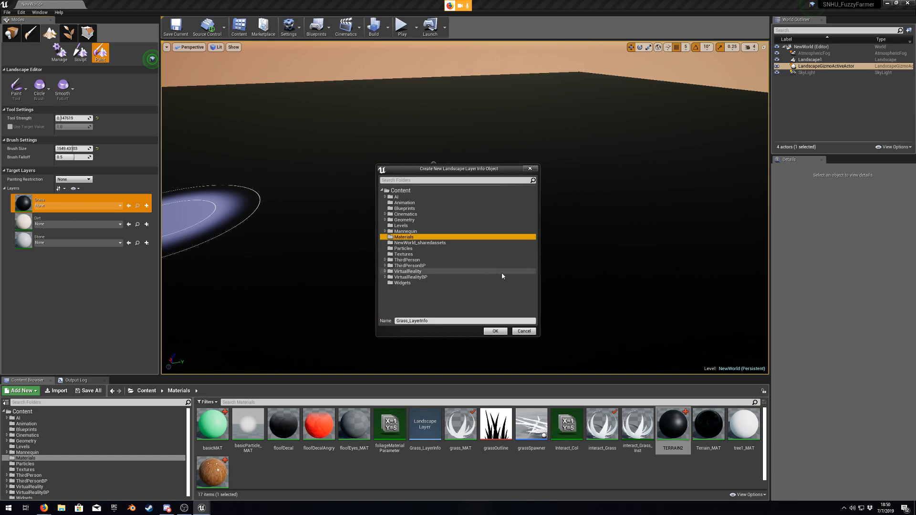
click(404, 255)
click(493, 333)
Step: Create weight-blended layer infos Dirt_LayerInfo and Stone_LayerInfo for the Dirt and Stone paint layers in the Textures folder
click(146, 224)
click(153, 232)
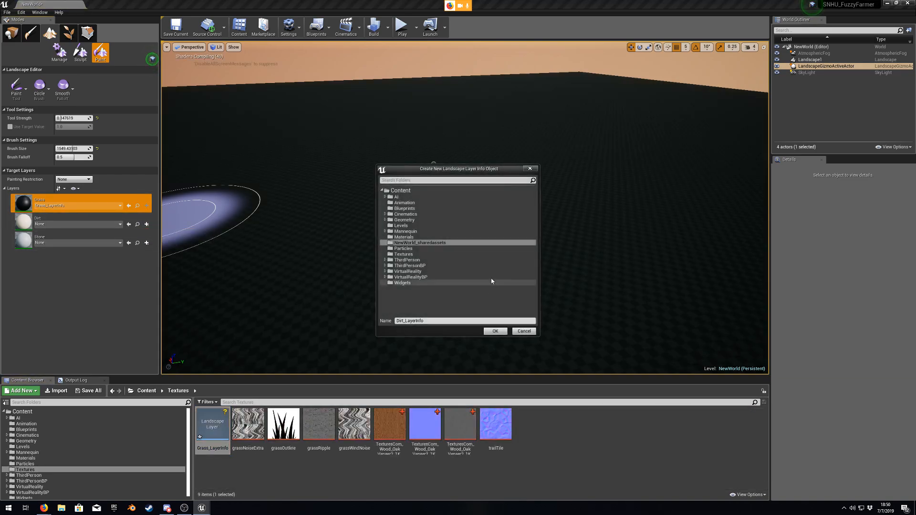
click(406, 255)
click(496, 334)
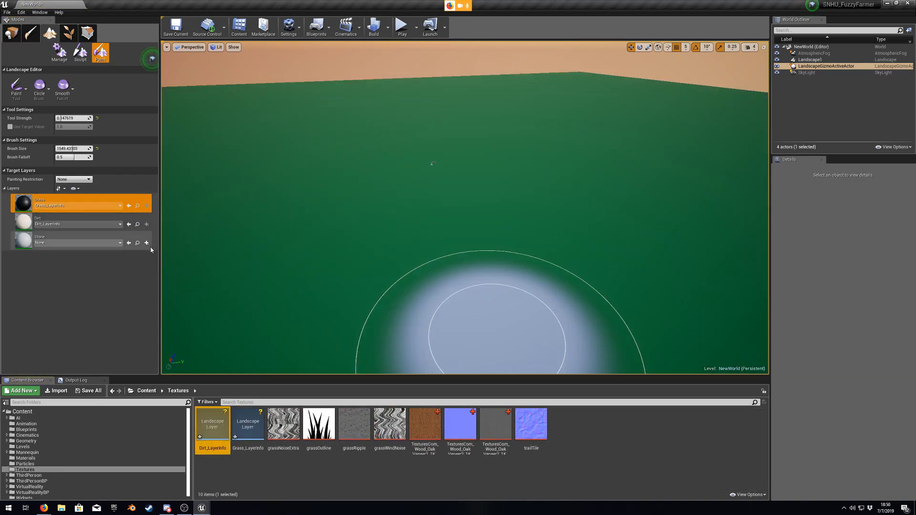
click(146, 242)
click(169, 250)
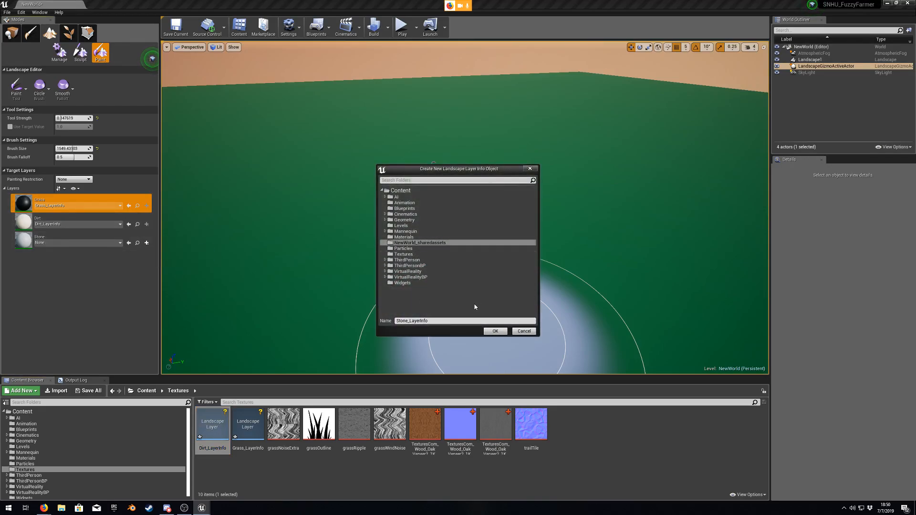
click(404, 255)
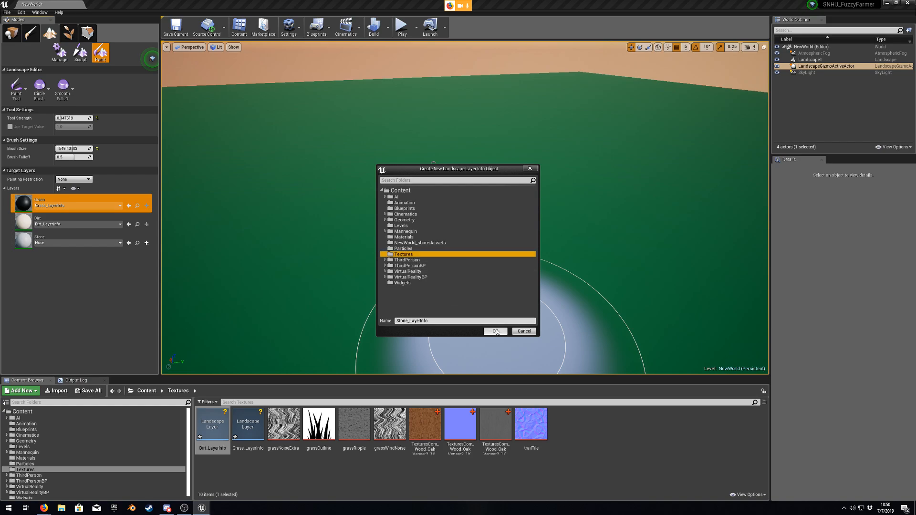
click(496, 331)
Step: Paint a large irregular patch of the Dirt layer onto the middle of the green landscape
right_drag(383, 192, 355, 182)
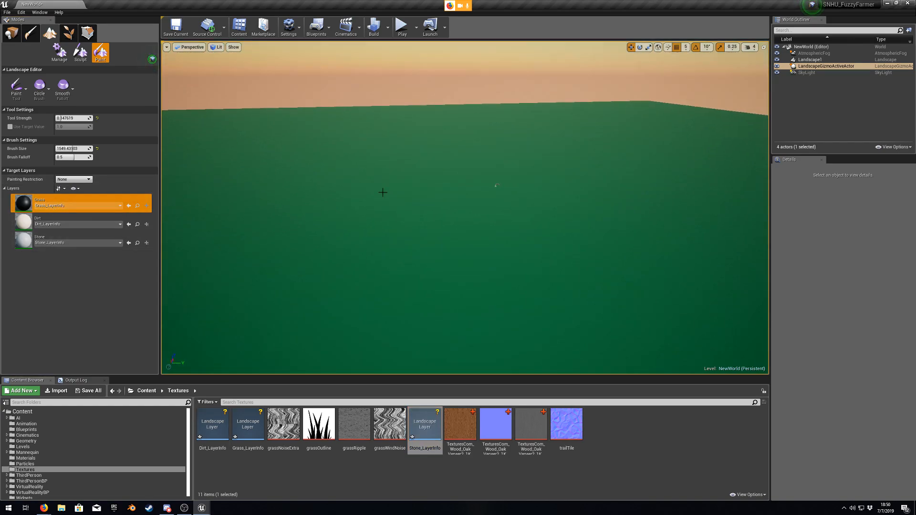
click(79, 221)
click(362, 229)
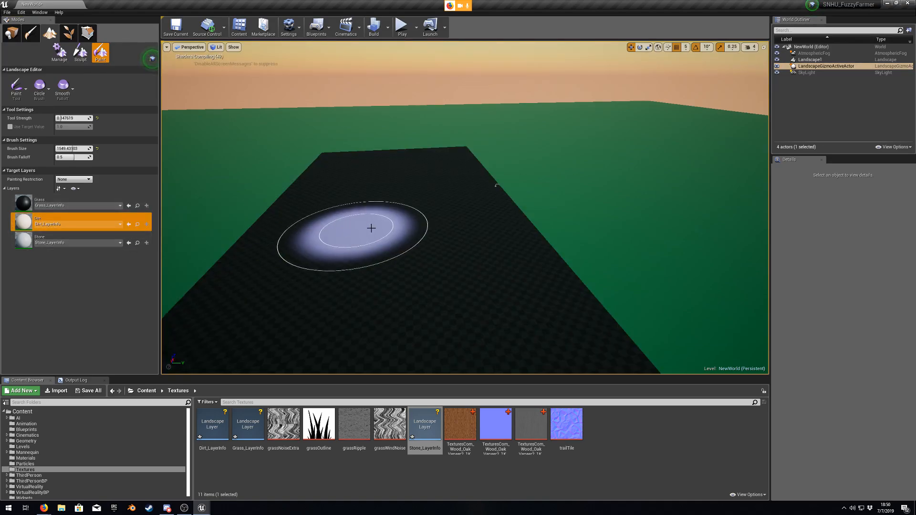
mouse_move(339, 240)
mouse_down()
mouse_move(348, 234)
mouse_move(388, 278)
mouse_move(376, 230)
mouse_move(488, 238)
mouse_up()
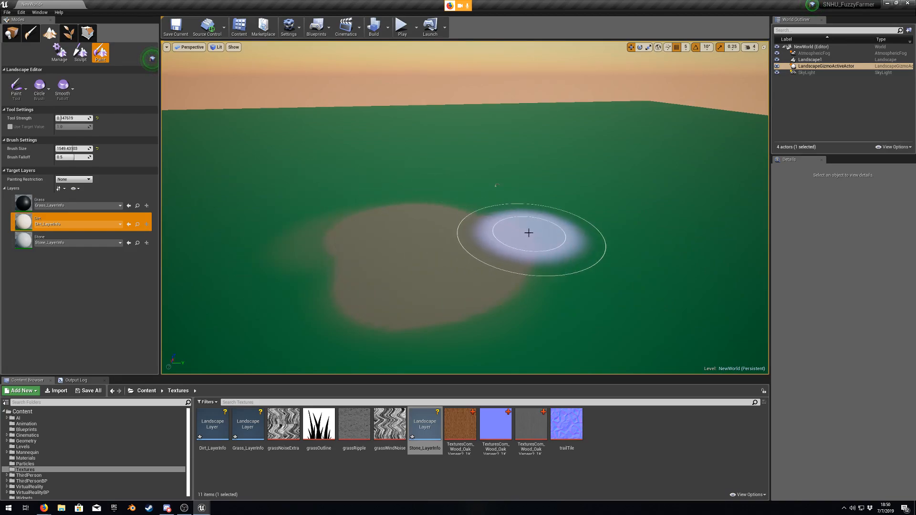
key(w)
right_drag(471, 199, 413, 217)
mouse_move(471, 198)
mouse_down()
mouse_move(353, 239)
mouse_move(624, 170)
mouse_move(374, 178)
mouse_move(185, 221)
mouse_up()
Step: Paint the Stone layer over part of the dirt patch and the neighbouring grass
click(77, 239)
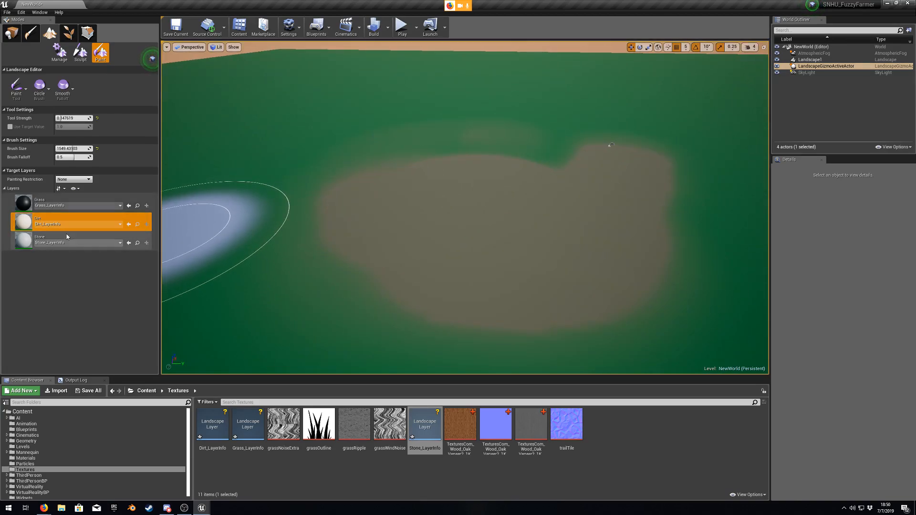
drag(296, 129, 405, 137)
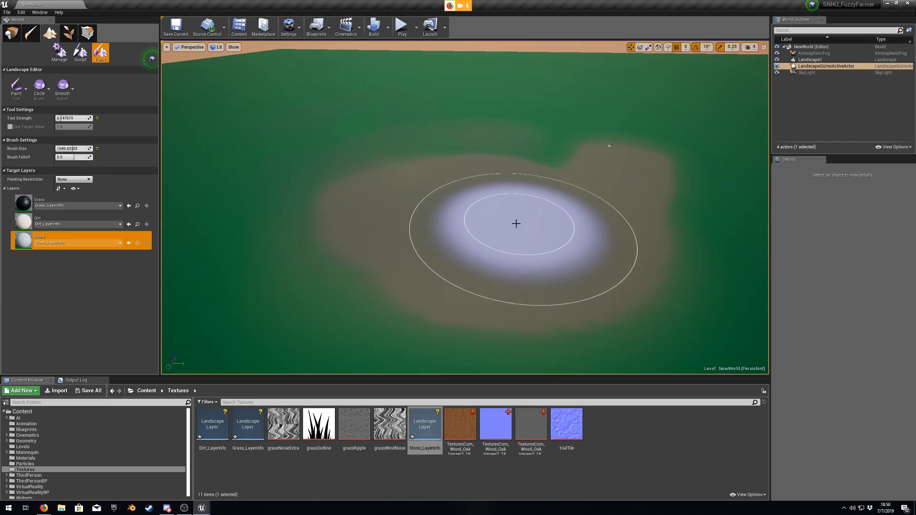
mouse_move(302, 193)
mouse_down()
mouse_move(229, 256)
mouse_move(346, 176)
mouse_up()
mouse_move(346, 176)
right_down()
mouse_move(312, 196)
mouse_move(360, 170)
mouse_move(310, 172)
right_up()
key(s)
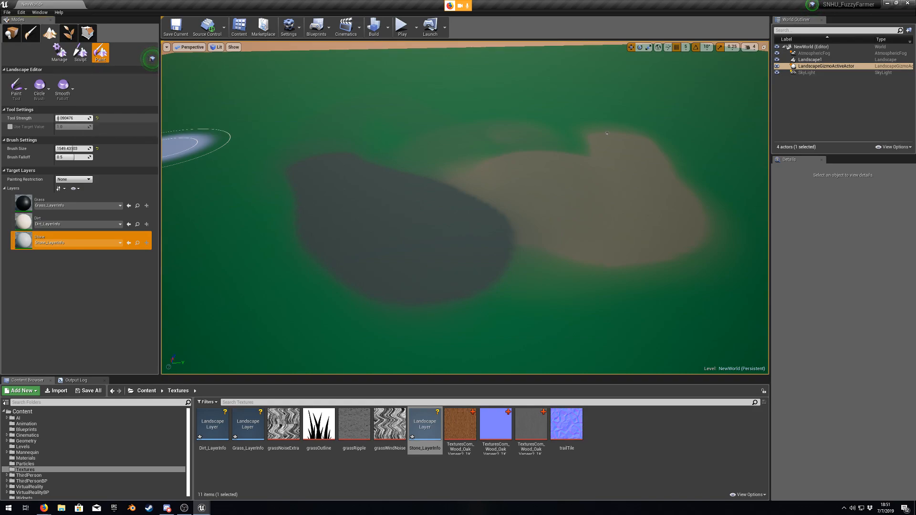
right_drag(690, 246, 766, 268)
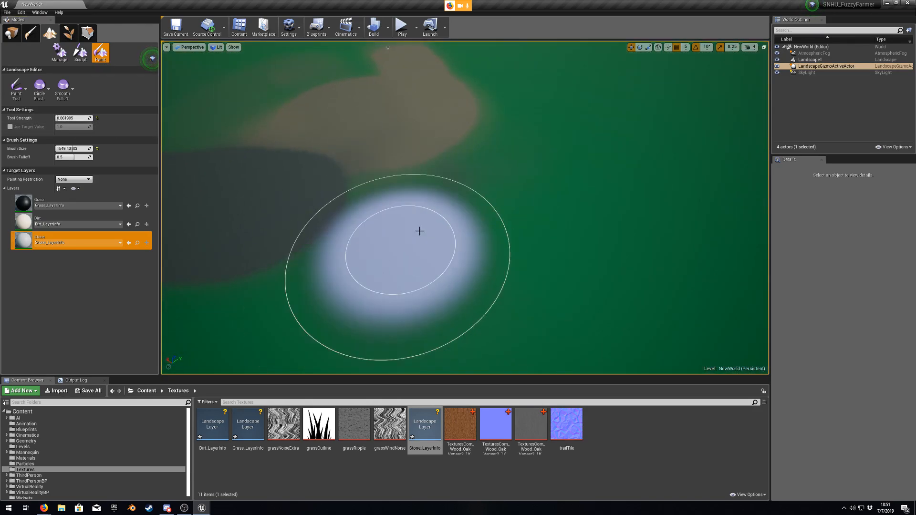
mouse_move(491, 178)
mouse_down()
mouse_move(327, 278)
mouse_move(417, 180)
mouse_move(397, 192)
mouse_move(424, 264)
mouse_up()
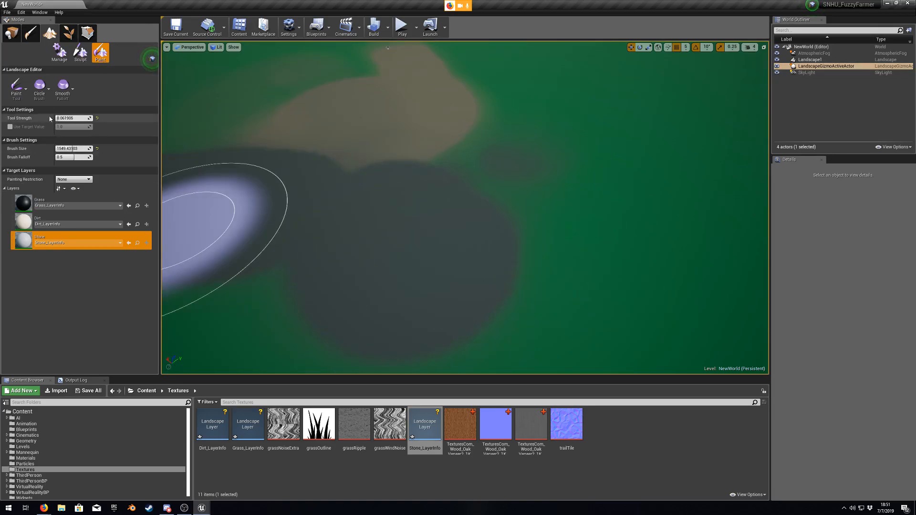
Step: Set the tool strength to 1.0 and extend the Stone layer over most of the remaining dirt patch and the nearby grass
click(64, 118)
text(1)
key(Return)
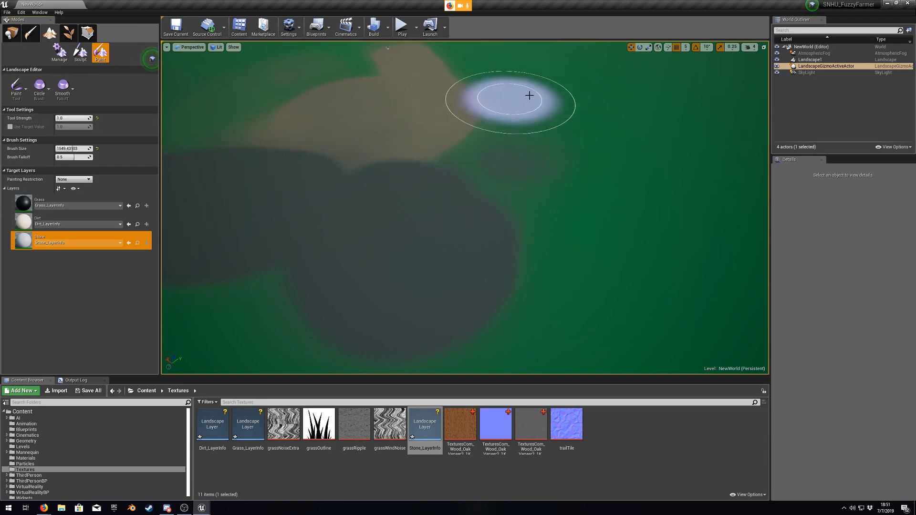
mouse_move(631, 204)
mouse_down()
mouse_move(497, 199)
mouse_move(307, 277)
mouse_move(528, 76)
mouse_move(381, 192)
mouse_up()
mouse_move(381, 192)
right_down()
mouse_move(380, 143)
mouse_move(380, 202)
mouse_move(364, 227)
right_up()
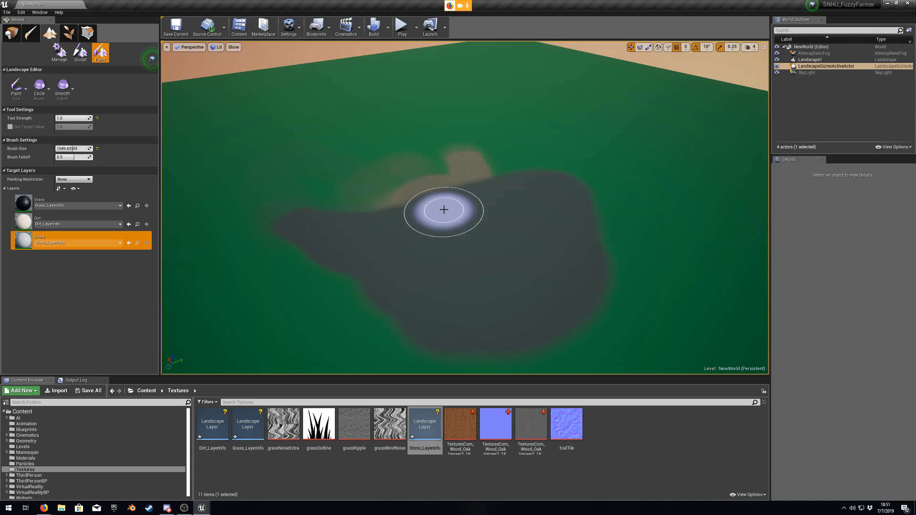
right_drag(376, 180, 343, 206)
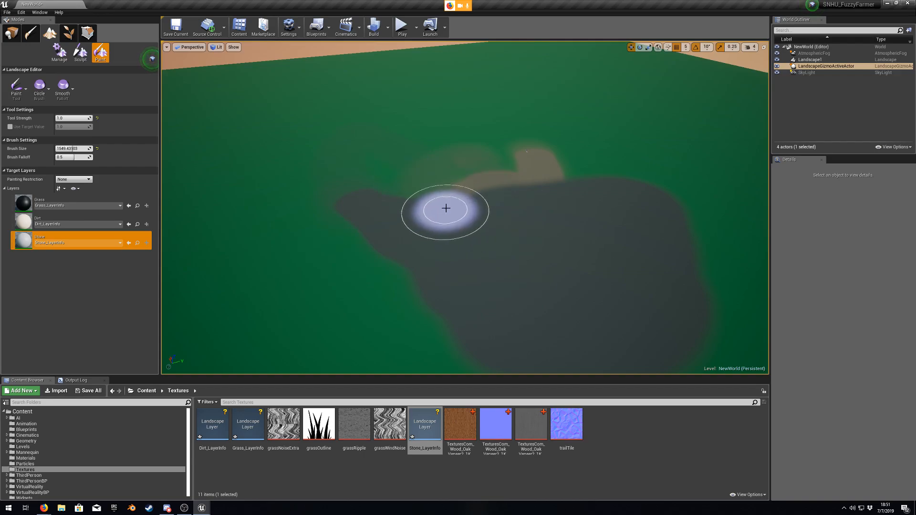
right_drag(440, 212, 431, 213)
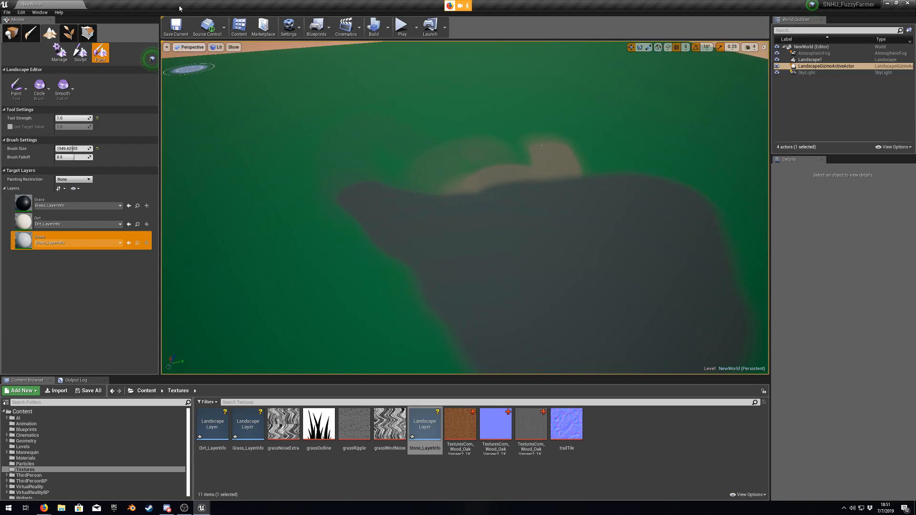
right_drag(536, 273, 521, 289)
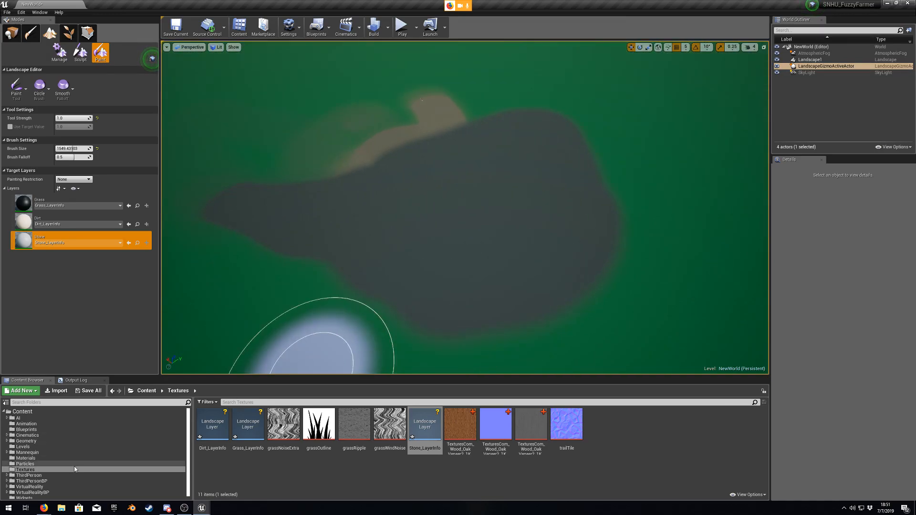
Step: Open the project's Blueprints folder
click(61, 430)
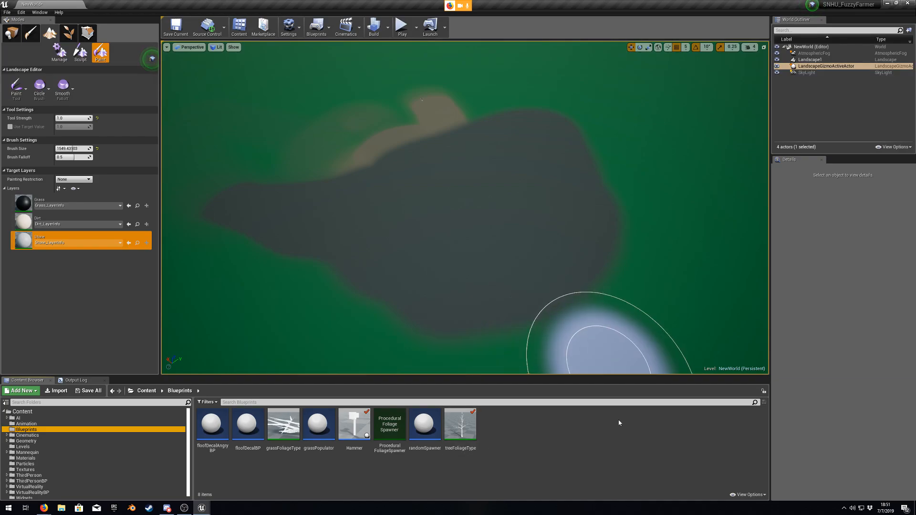
right_click(517, 443)
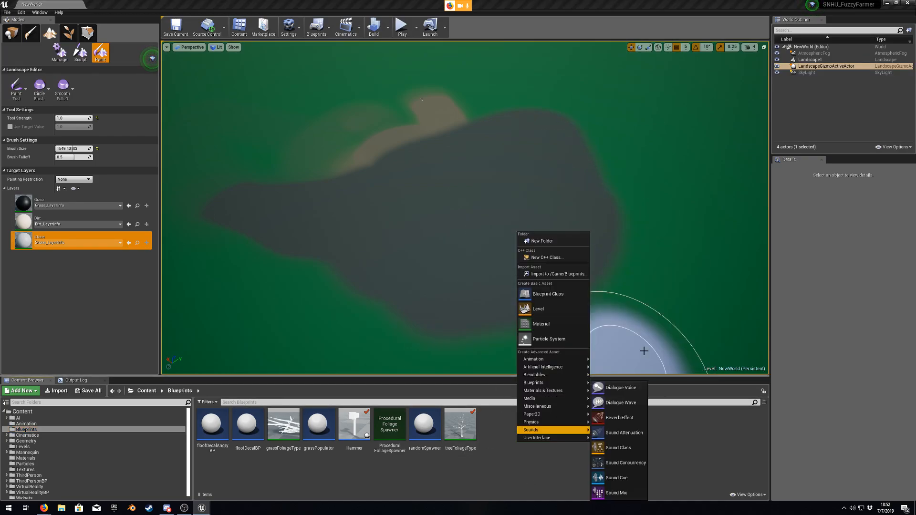
mouse_move(544, 361)
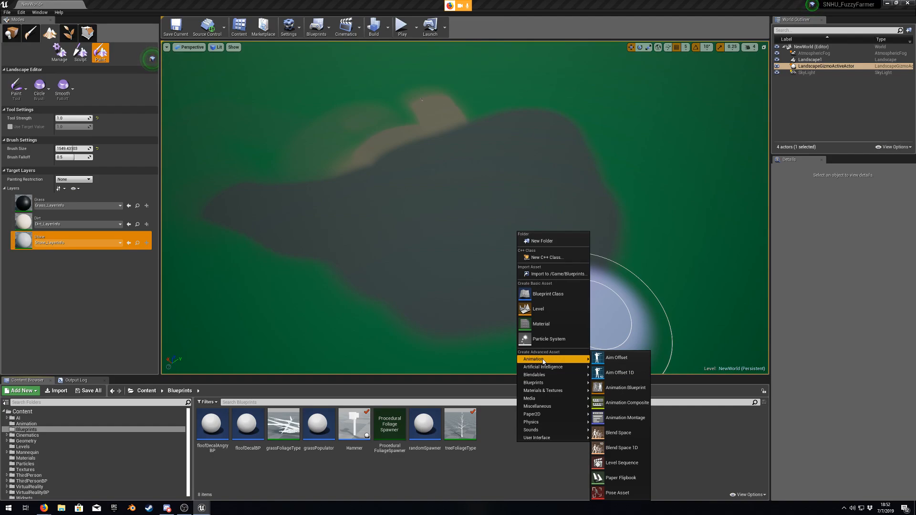
click(491, 471)
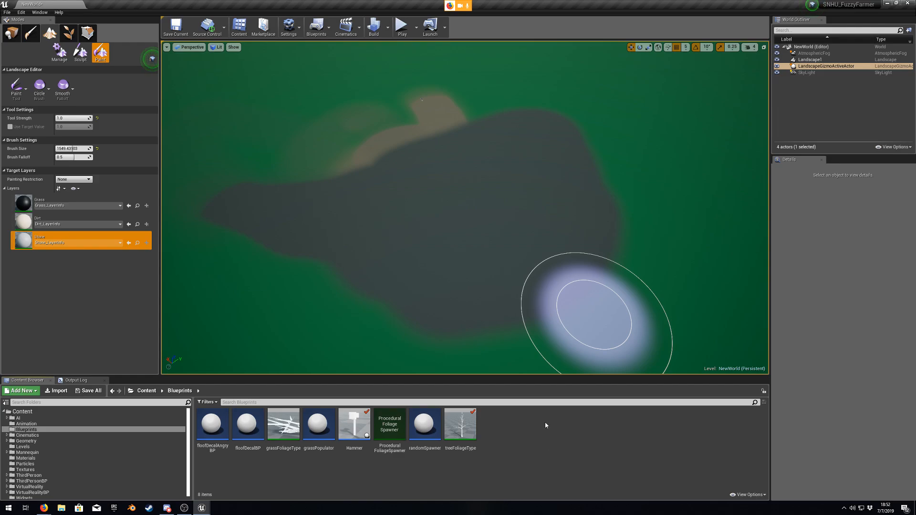
right_click(523, 435)
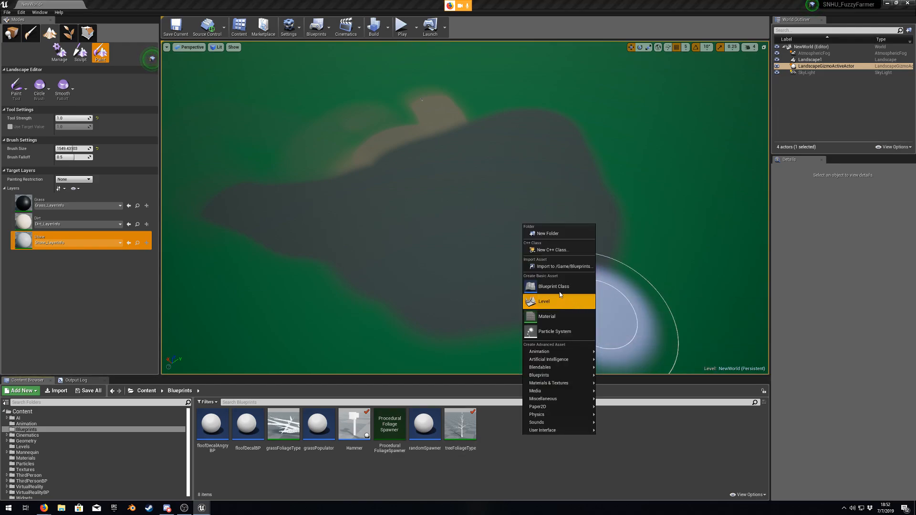
click(488, 469)
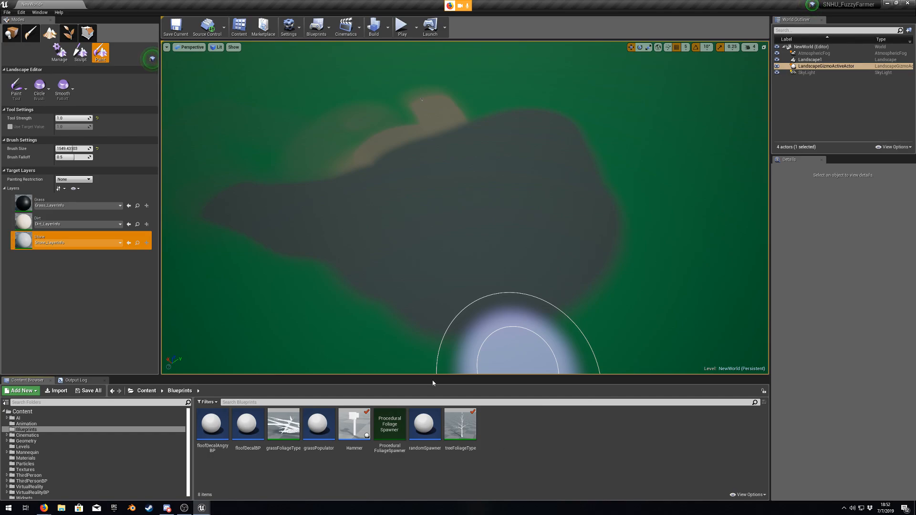
Step: Switch the editor from landscape painting to Place mode
click(69, 33)
mouse_move(251, 164)
right_down()
mouse_move(266, 268)
mouse_move(332, 308)
right_up()
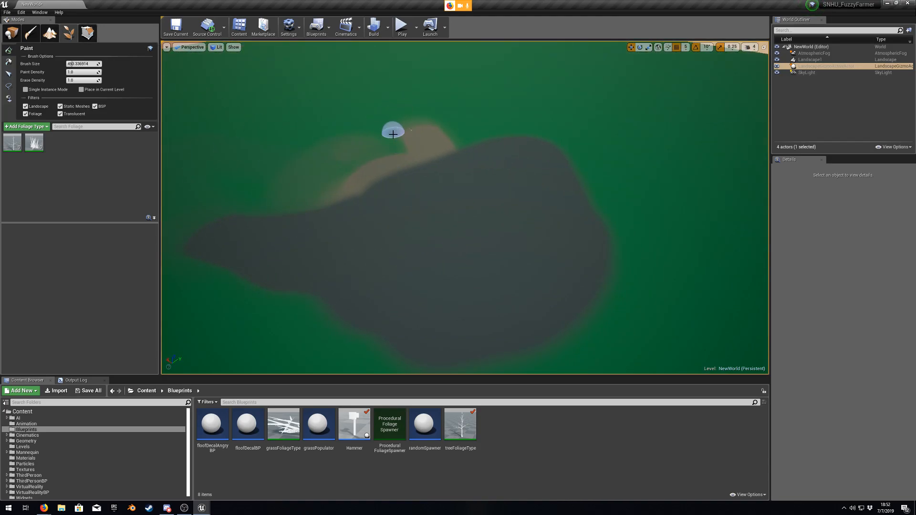
click(10, 33)
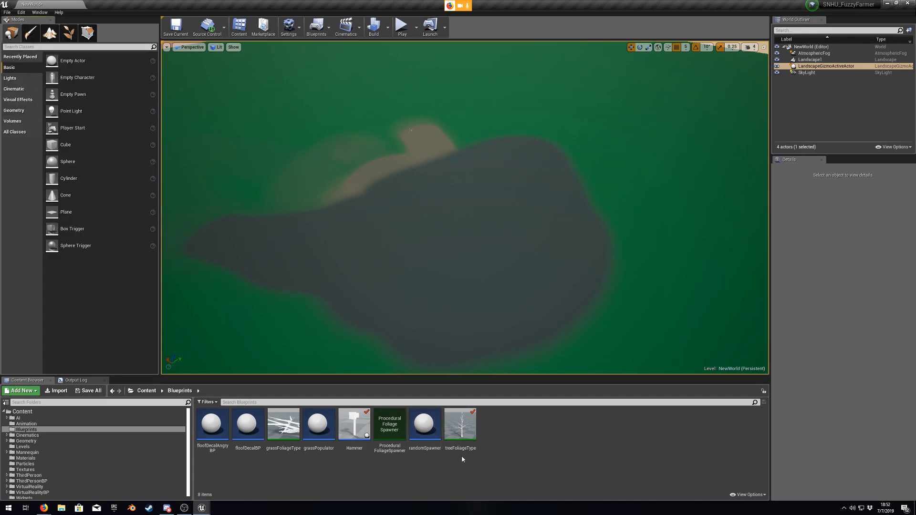
Step: Create a Blueprint class named SampleBP in the Blueprints folder with Actor as its parent class
right_click(536, 451)
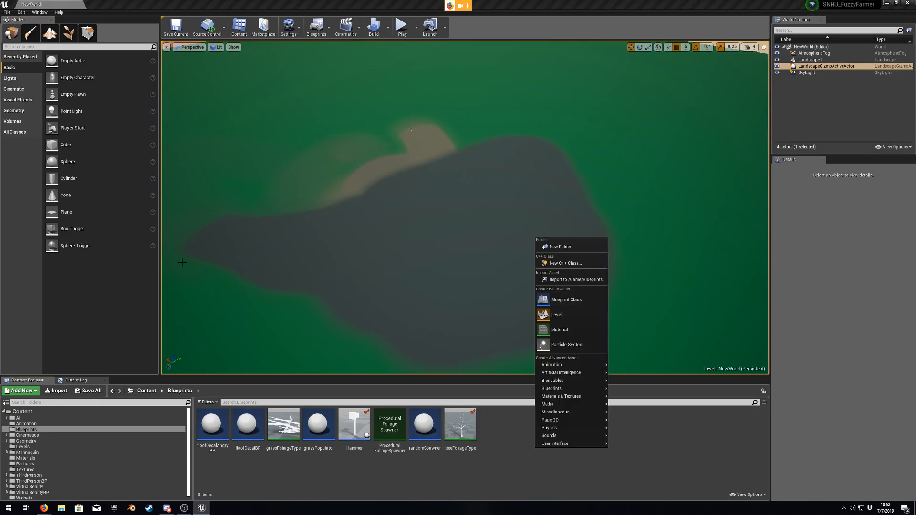
click(582, 301)
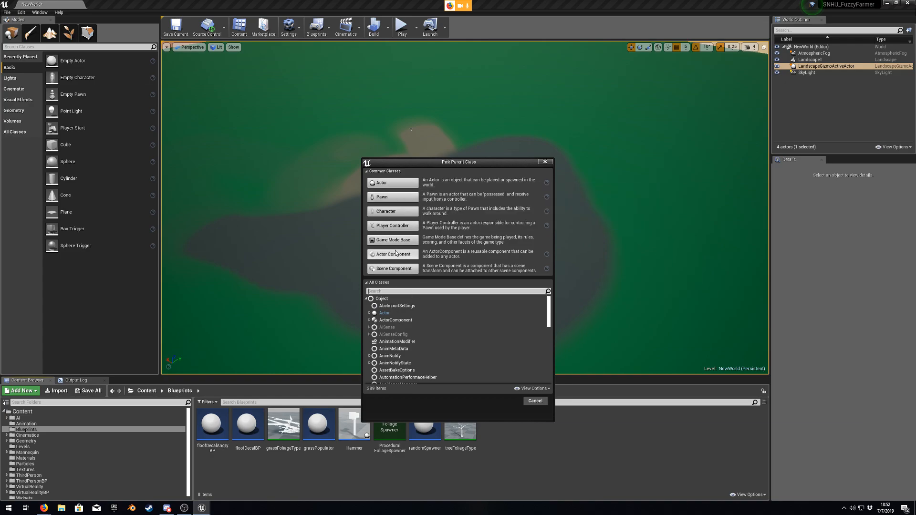
scroll(475, 336, down, 10)
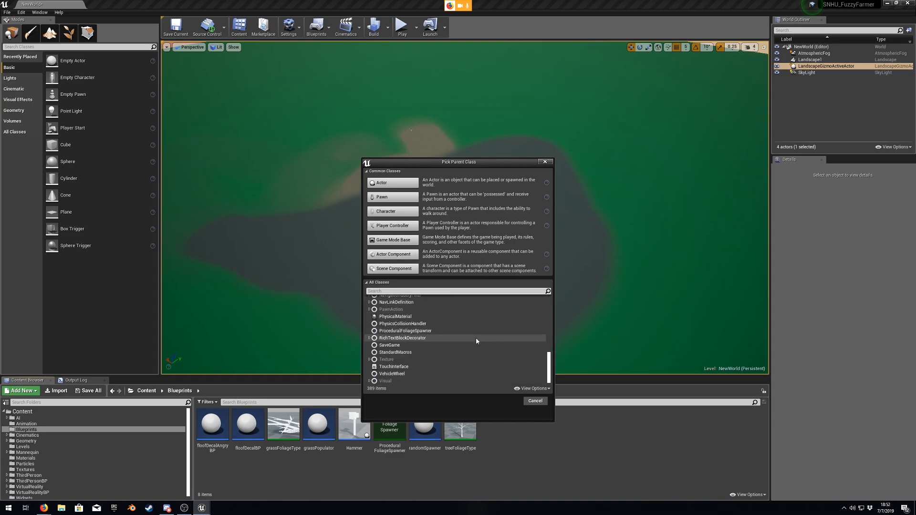
scroll(448, 341, up, 10)
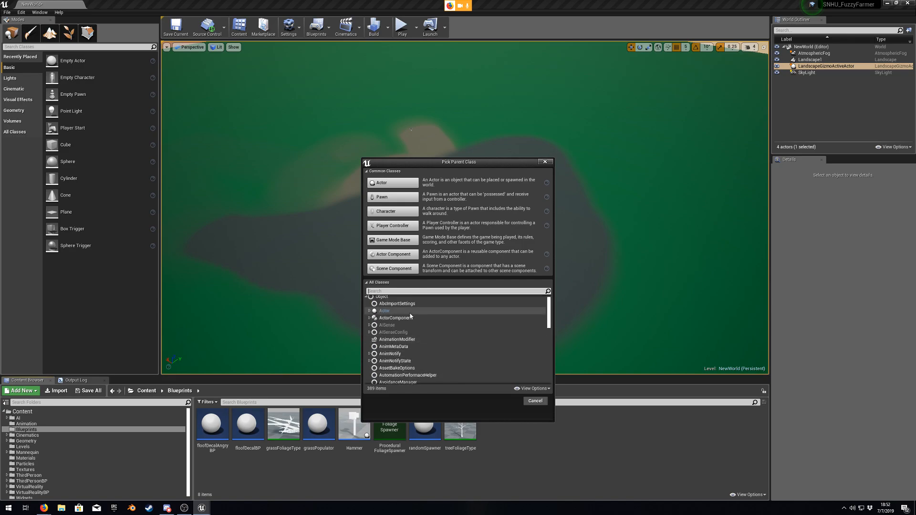
click(370, 320)
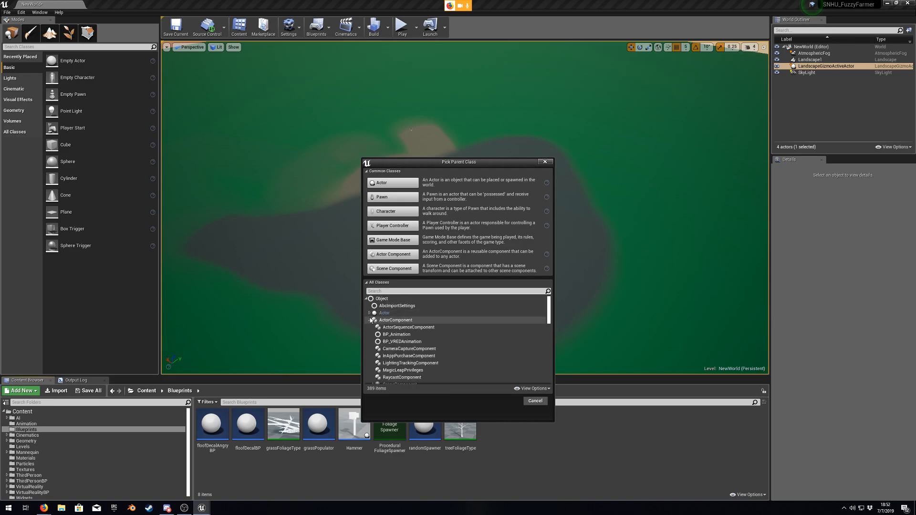
scroll(411, 334, down, 5)
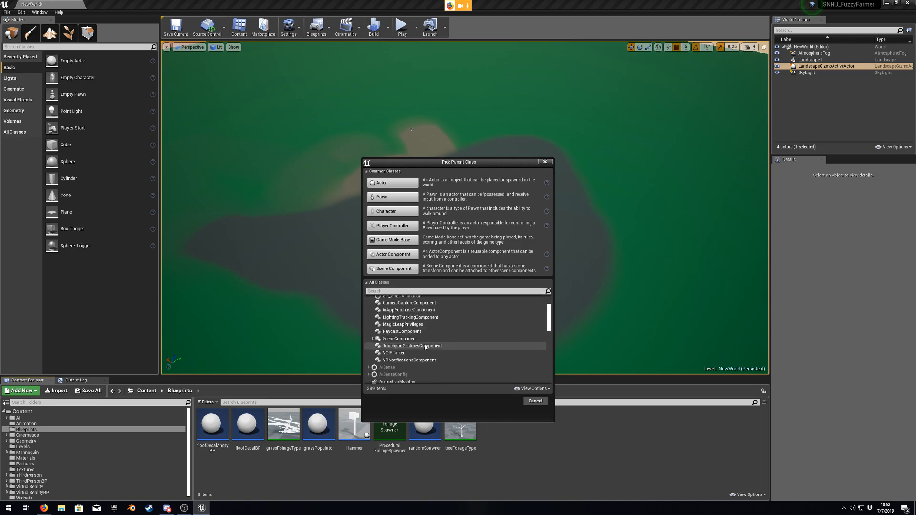
scroll(428, 349, down, 1)
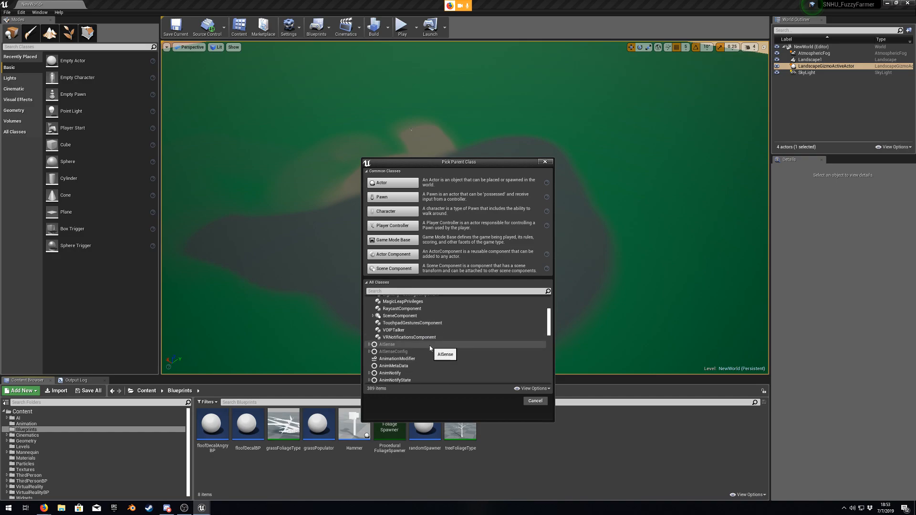
scroll(430, 349, up, 5)
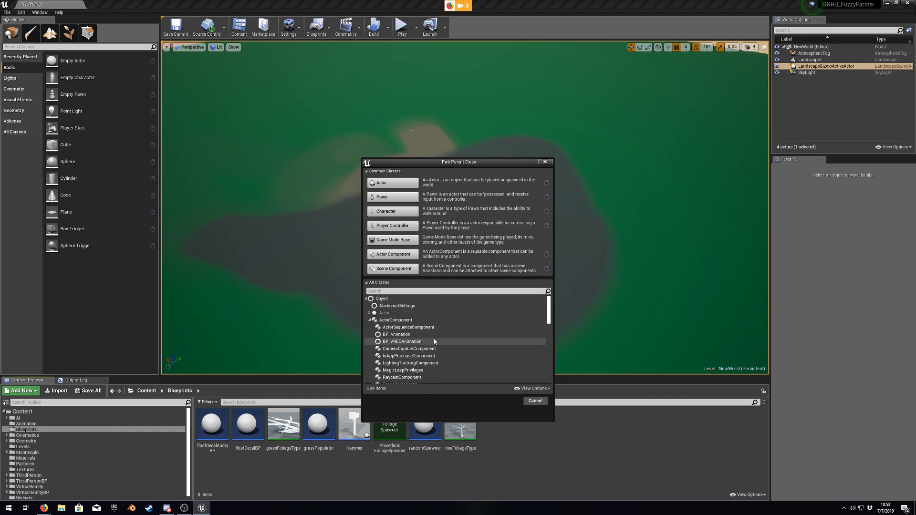
click(370, 321)
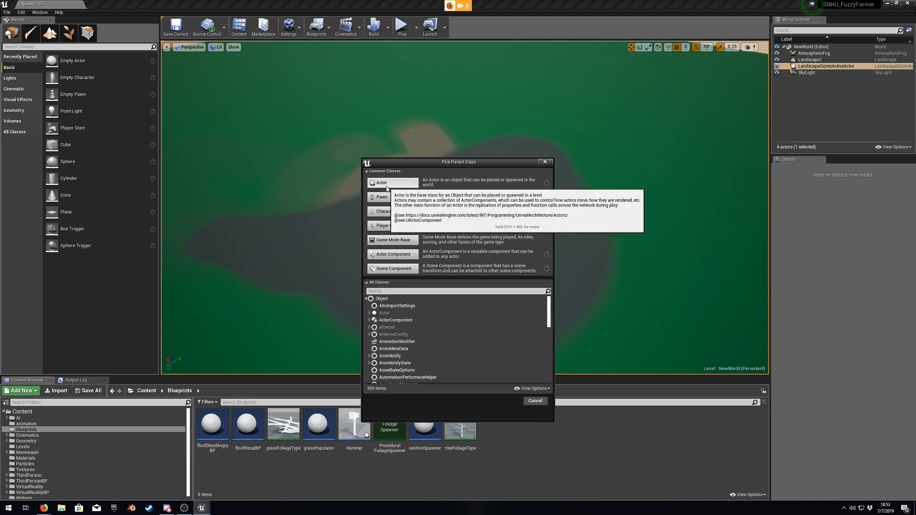
click(388, 184)
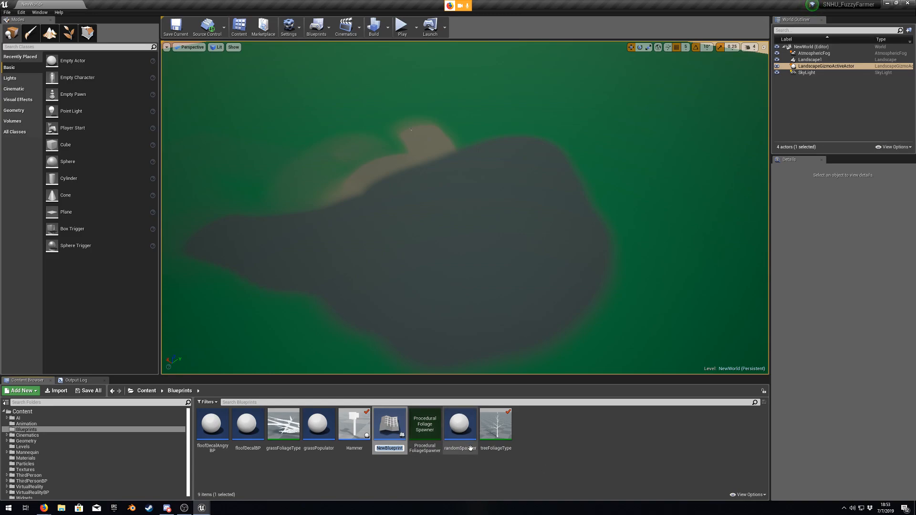
key(Return)
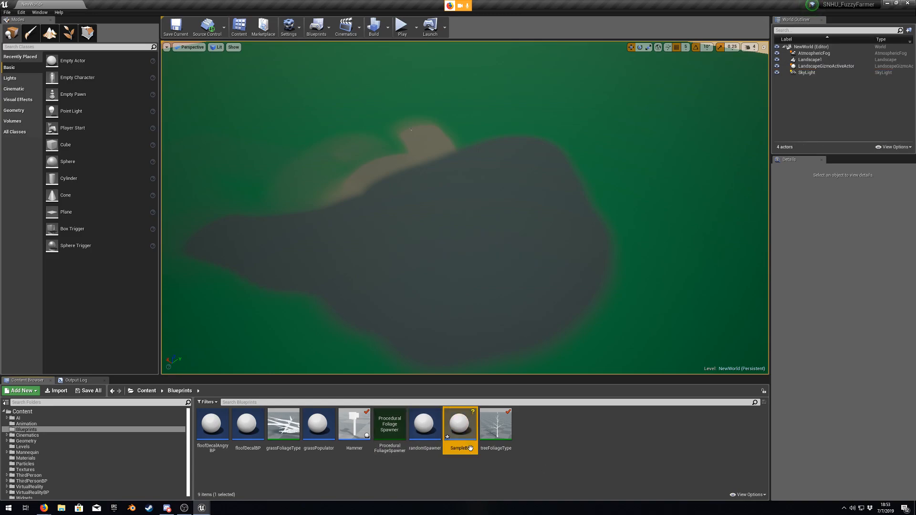
Step: Open SampleBP for editing and select its DefaultSceneRoot component
double_click(471, 448)
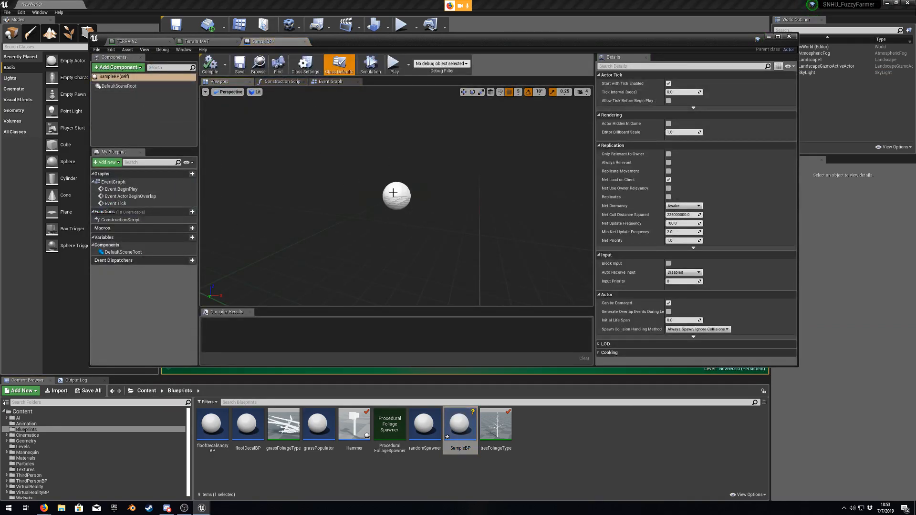
click(121, 86)
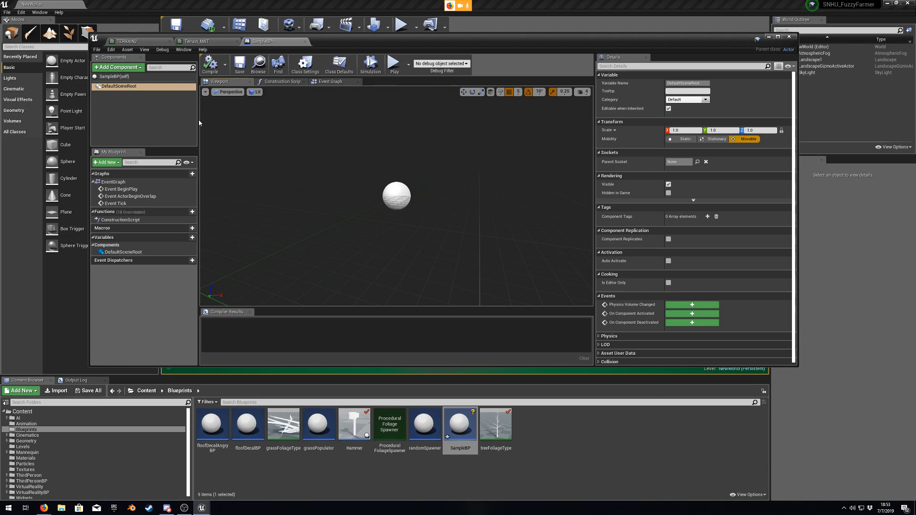
click(130, 78)
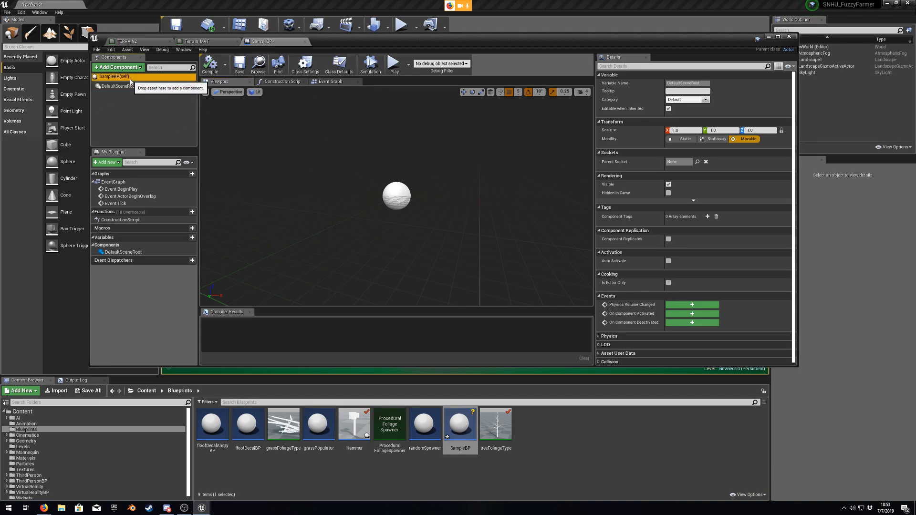
click(121, 87)
Step: Add a Mesh Tracker component to SampleBP
click(117, 67)
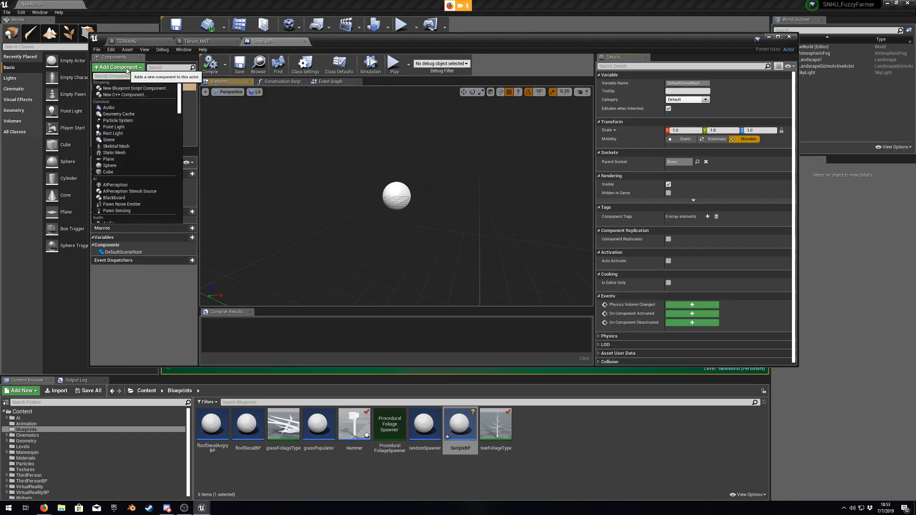
text(mesh)
key(Return)
click(122, 111)
click(120, 93)
Step: Add a Directional Light component to SampleBP
click(118, 67)
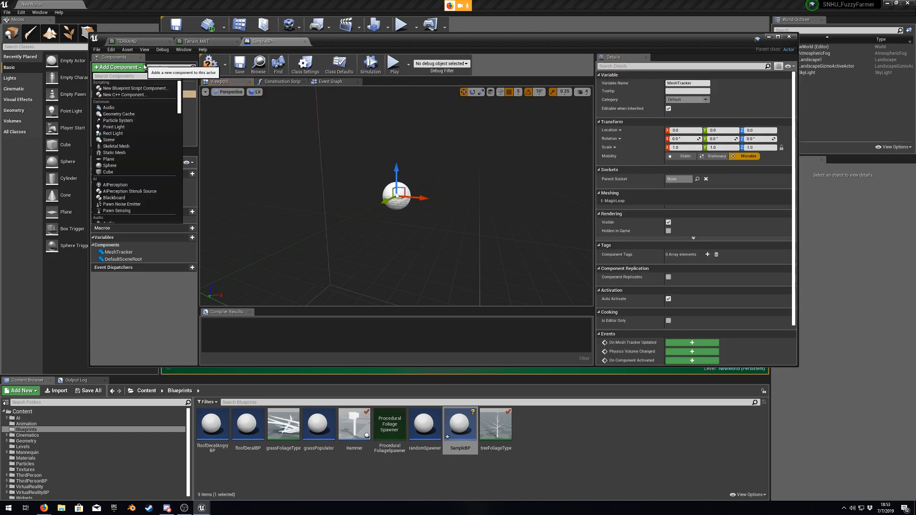
text(light)
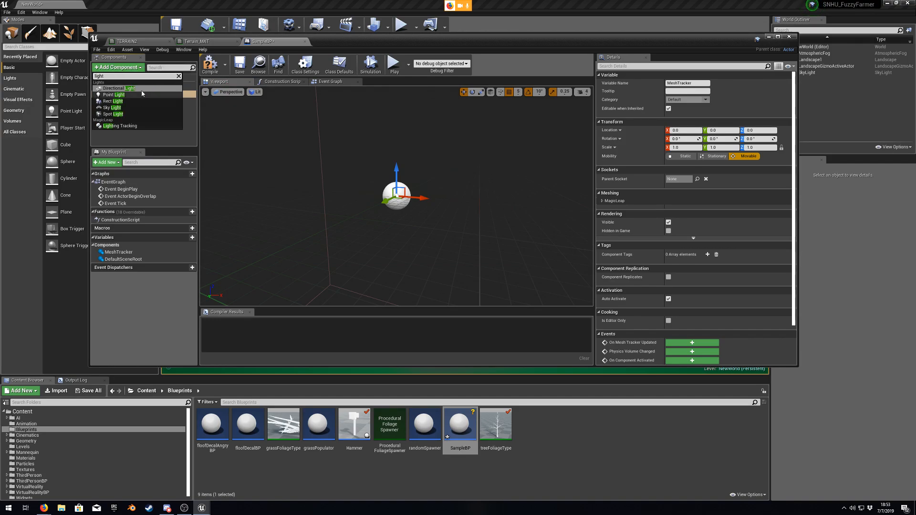
click(140, 89)
click(138, 112)
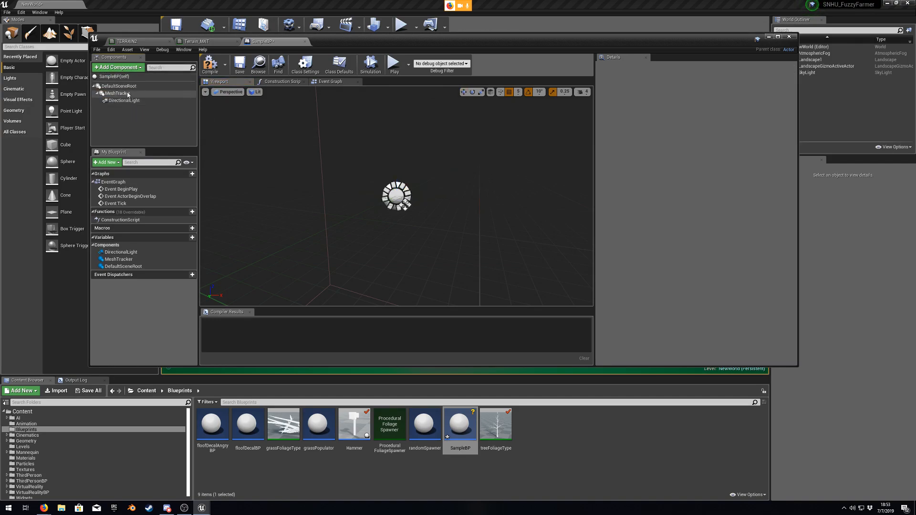
Step: Delete the MeshTracker component together with its child DirectionalLight from SampleBP
click(128, 91)
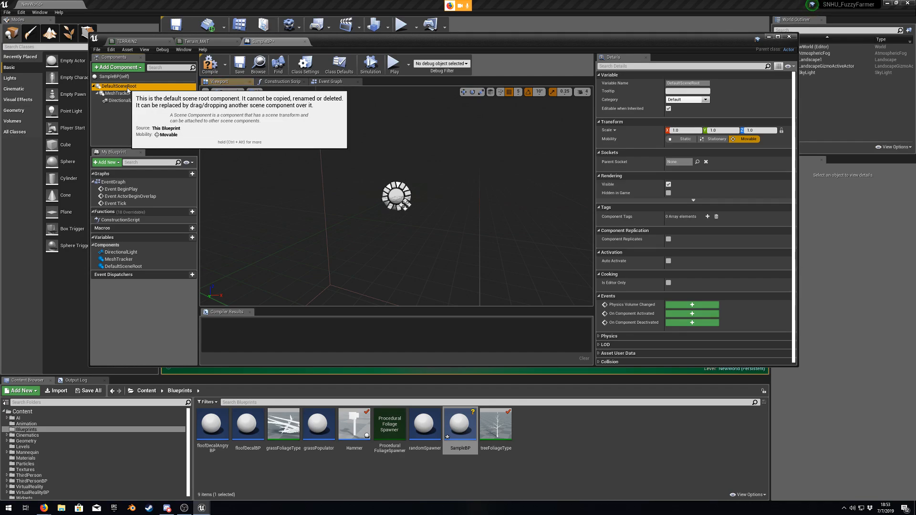
click(120, 93)
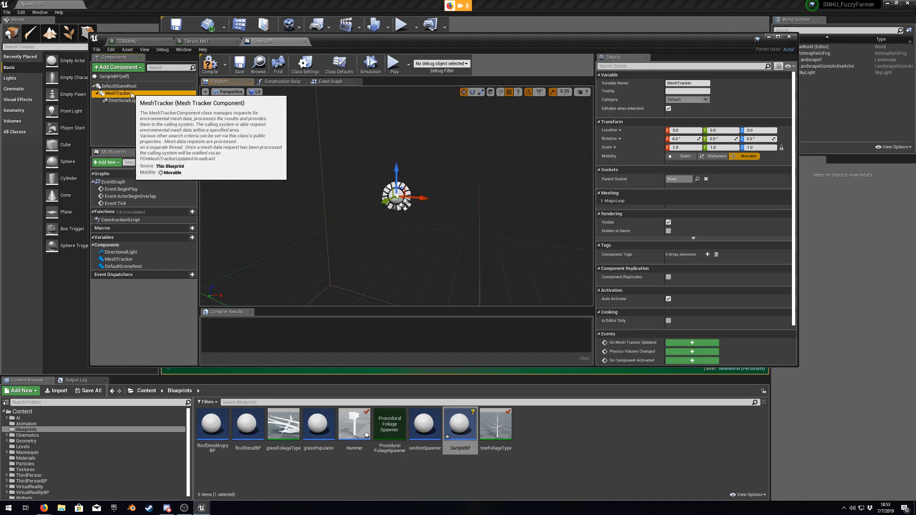
click(125, 101)
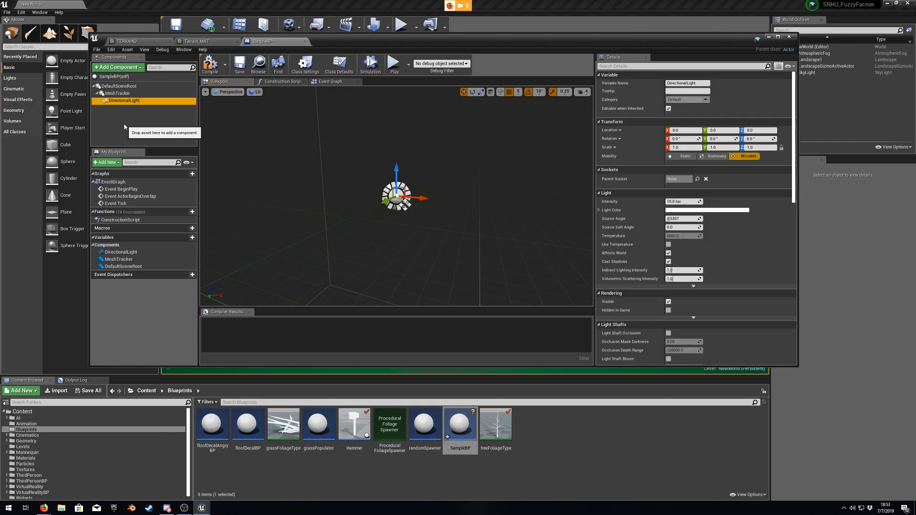
click(132, 93)
key(Delete)
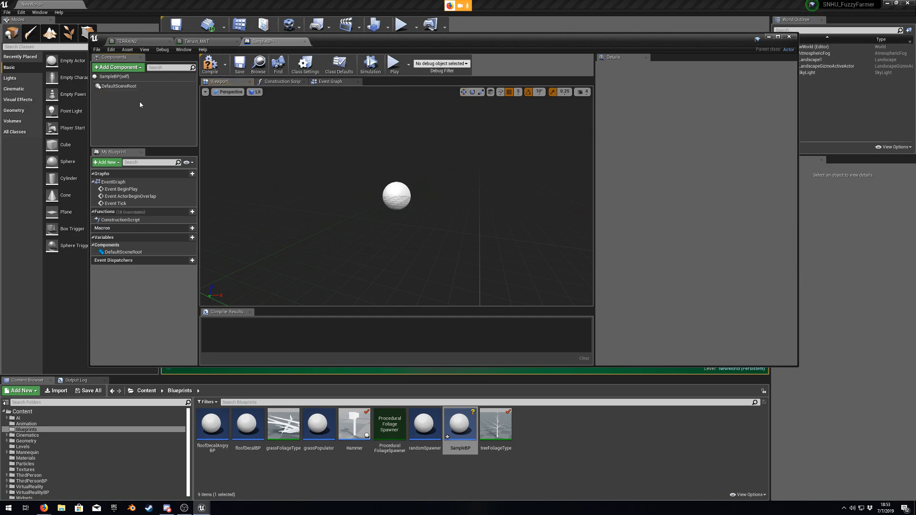
Step: Replace SampleBP's DefaultSceneRoot with the hammer static mesh from the Geometry folder
click(118, 67)
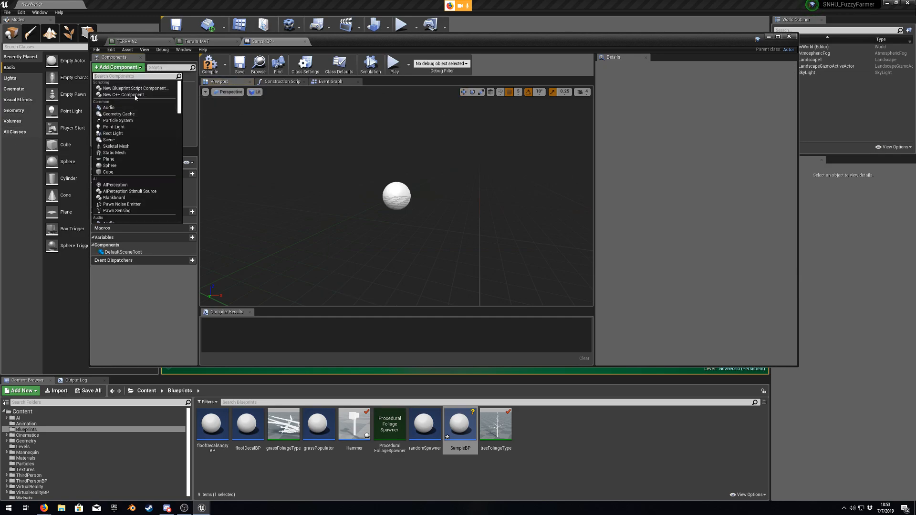
click(186, 117)
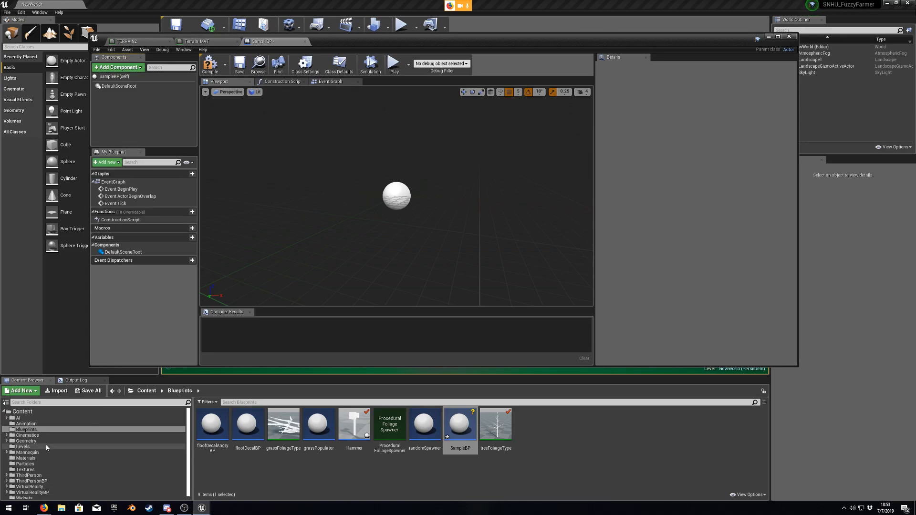
click(26, 441)
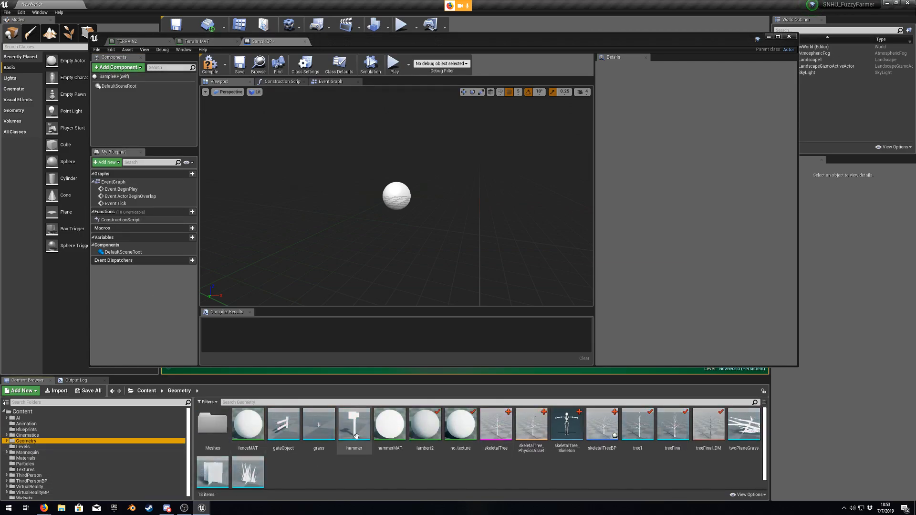
drag(355, 430, 129, 89)
click(150, 107)
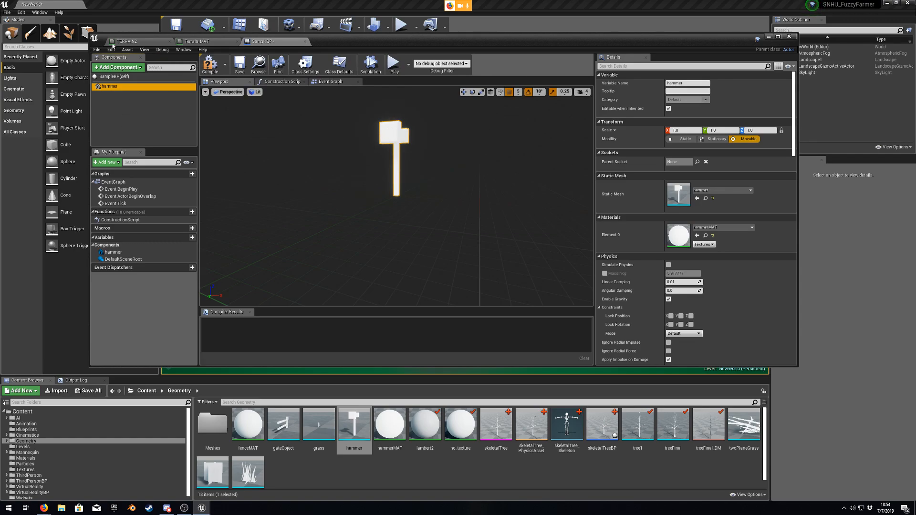
Step: Open SampleBP's Event Graph and create a new variable named strength
click(332, 82)
right_drag(553, 192, 469, 178)
scroll(469, 178, down, 4)
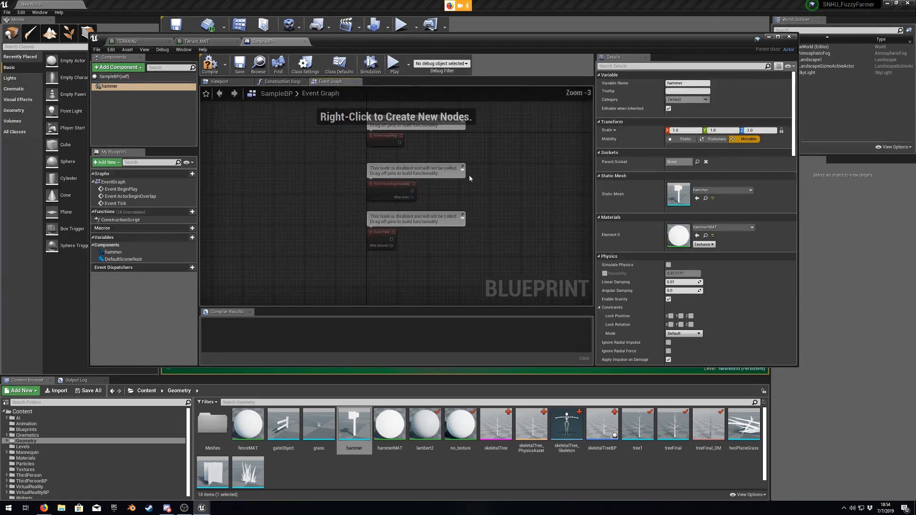
right_drag(473, 230, 396, 245)
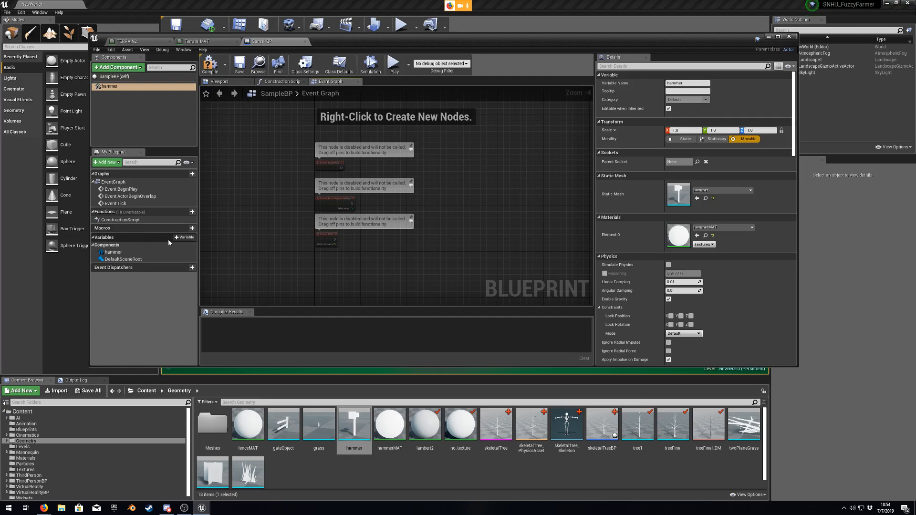
click(192, 237)
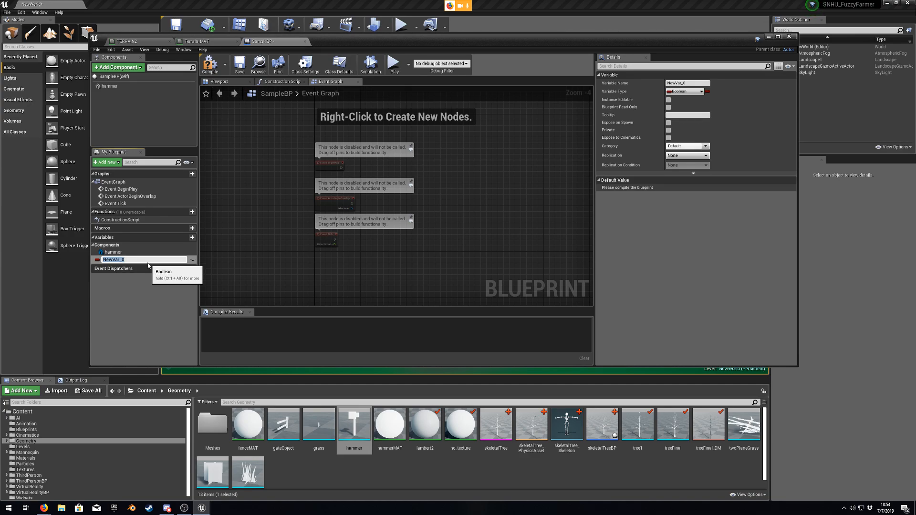
text(strength)
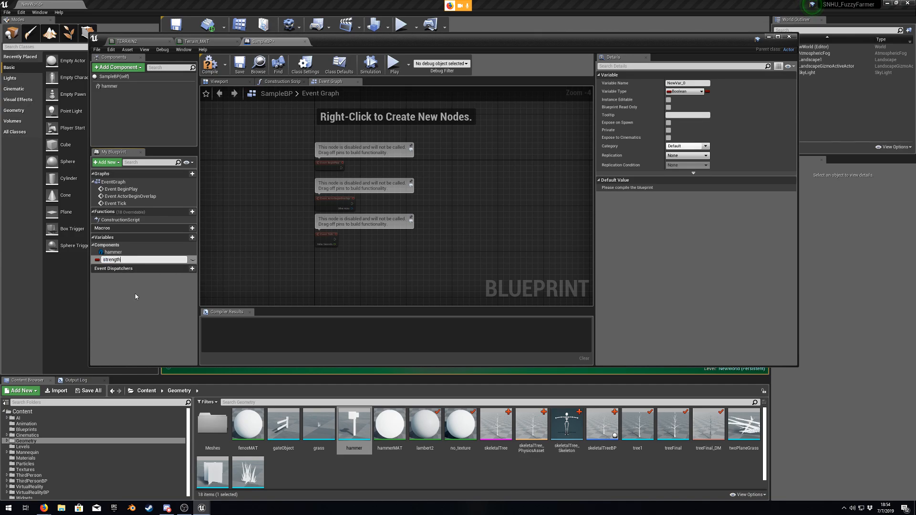
key(Return)
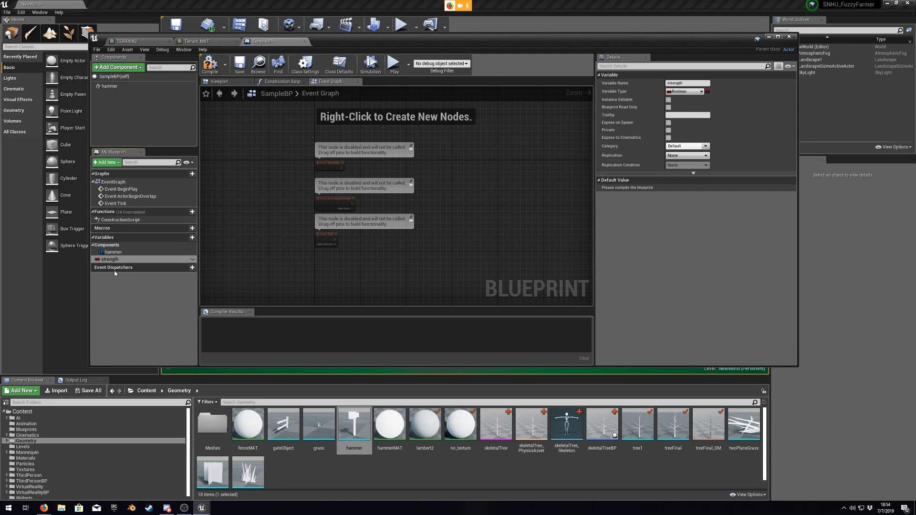
Step: Set the strength variable's type to Float and search the variable types for hammer
click(685, 91)
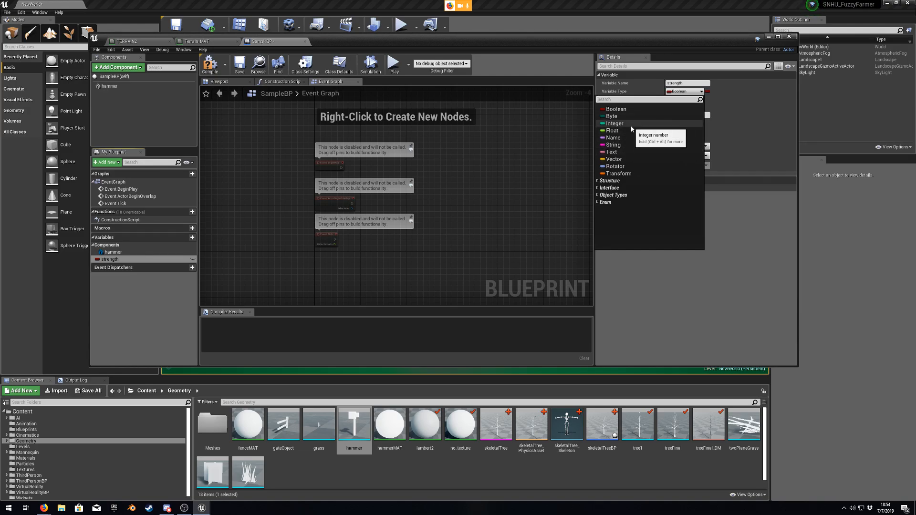
click(615, 130)
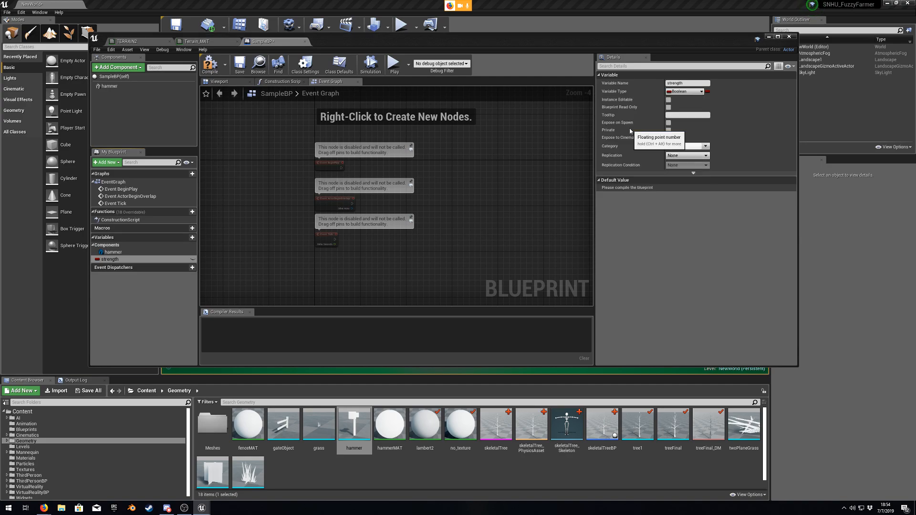
click(695, 96)
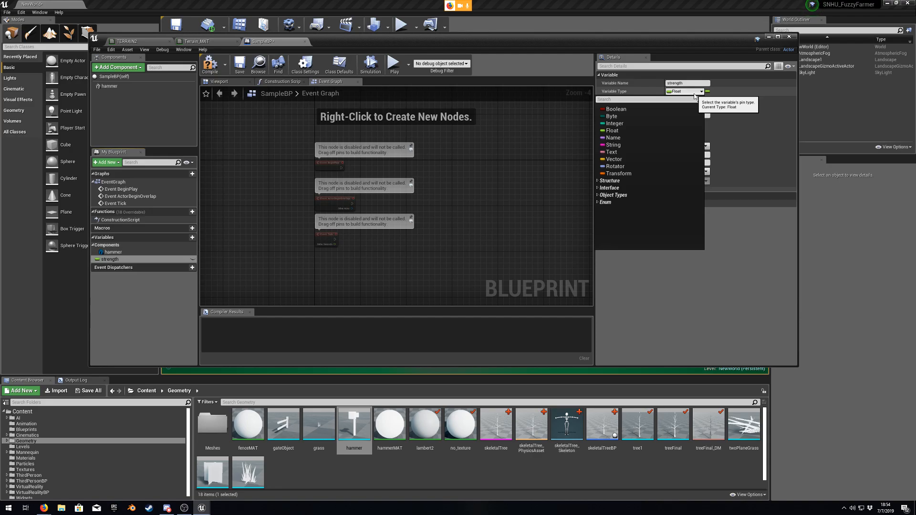
text(ham)
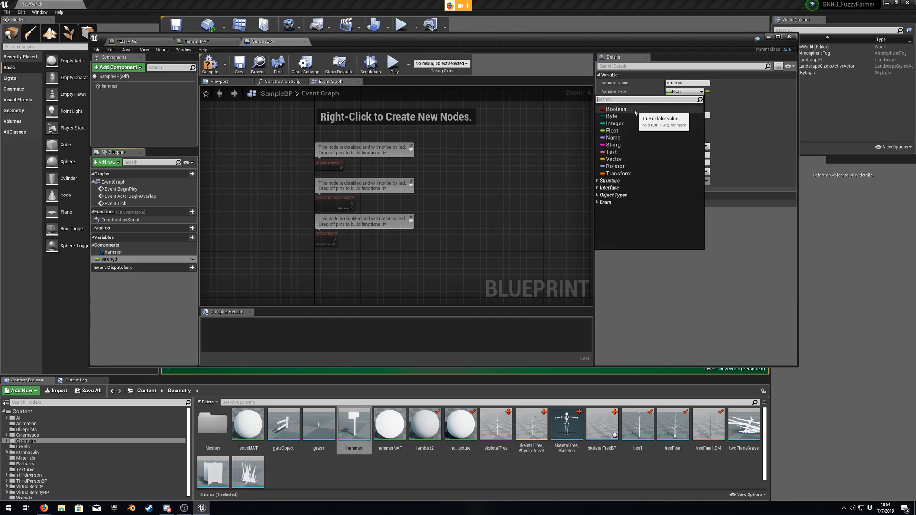
mouse_move(630, 116)
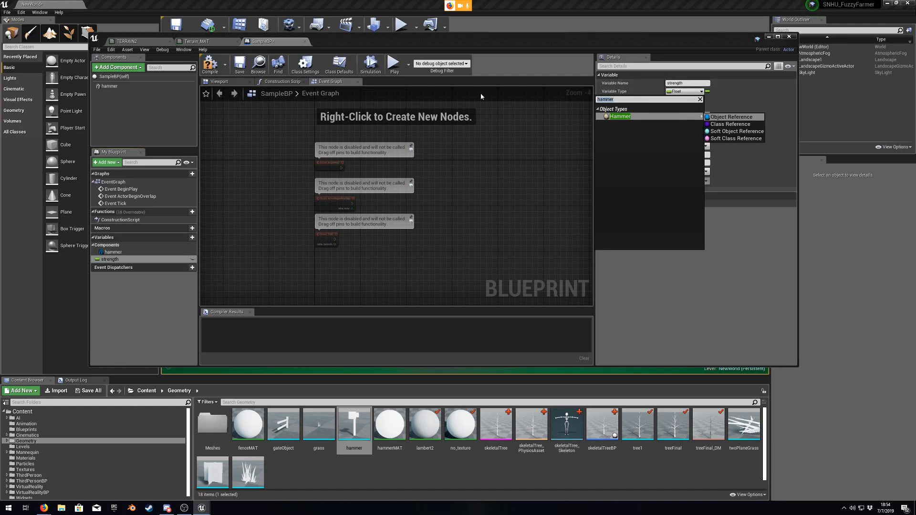
Step: Clear the type search and set the strength variable's type to Integer, keeping it a single value
key(ctrl+a)
key(BackSpace)
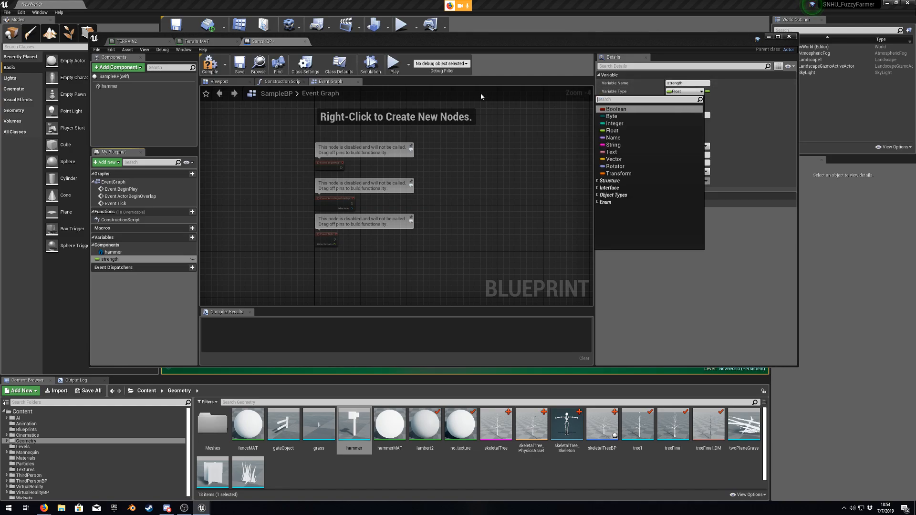
click(615, 124)
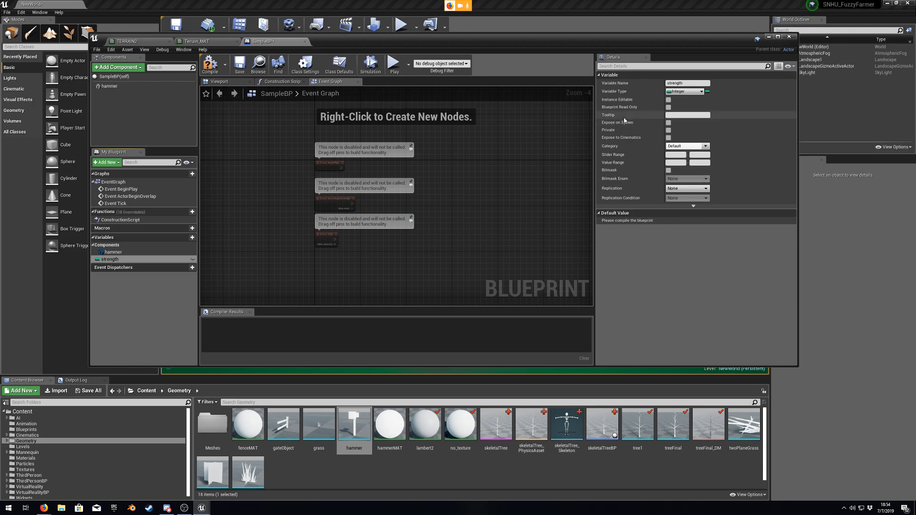
click(708, 92)
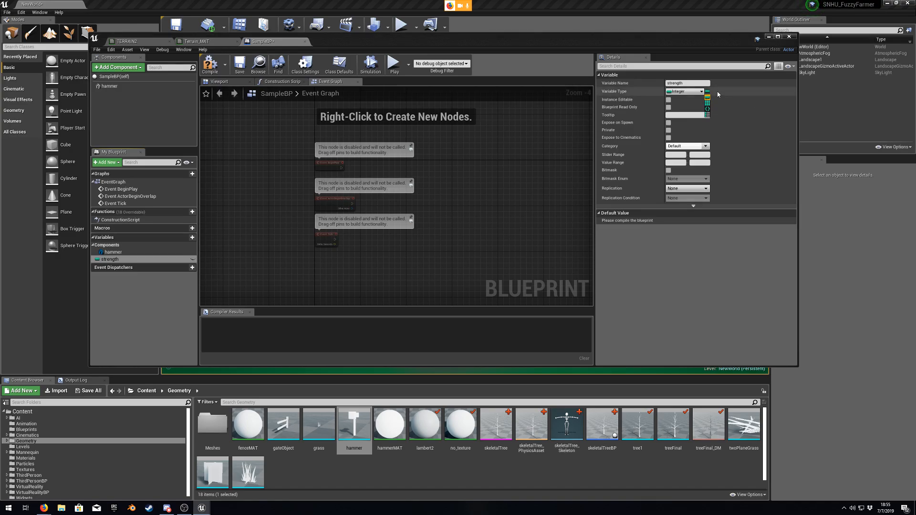
click(710, 93)
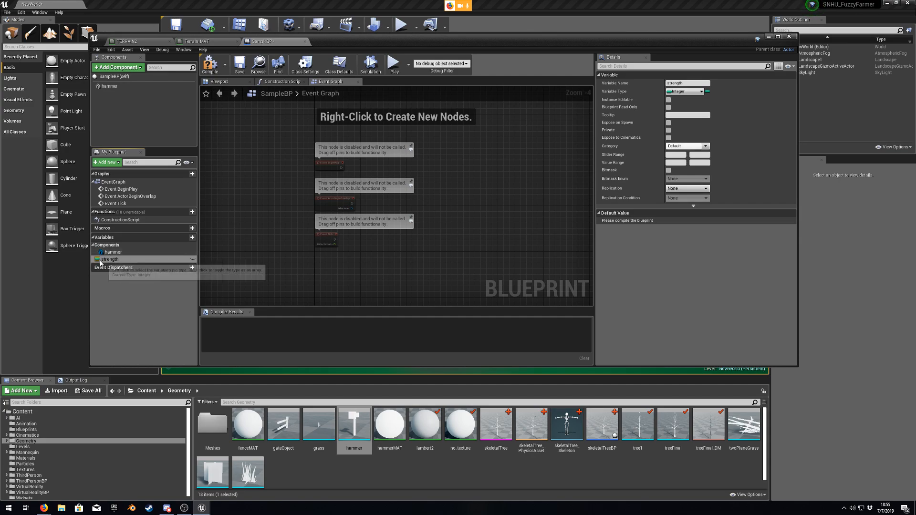
Step: Compile SampleBP, set the default value of strength to 10, and compile again
click(210, 64)
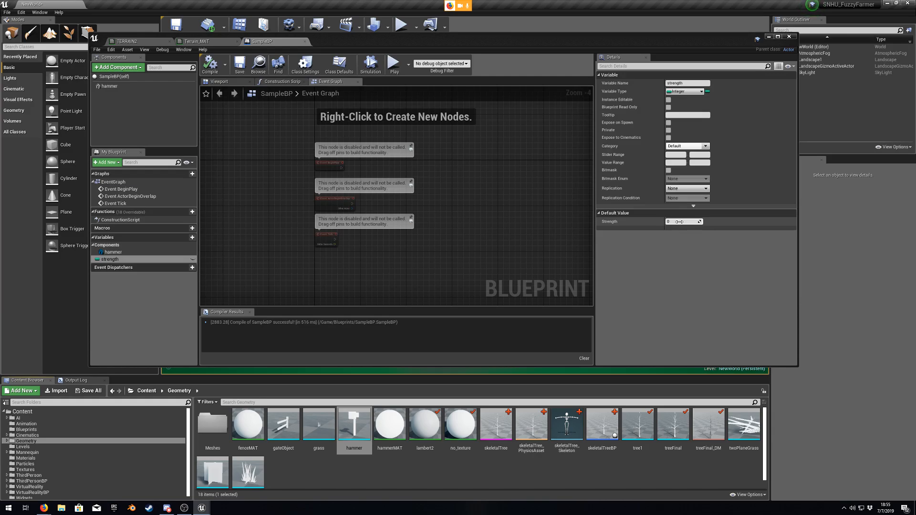
click(680, 222)
click(686, 285)
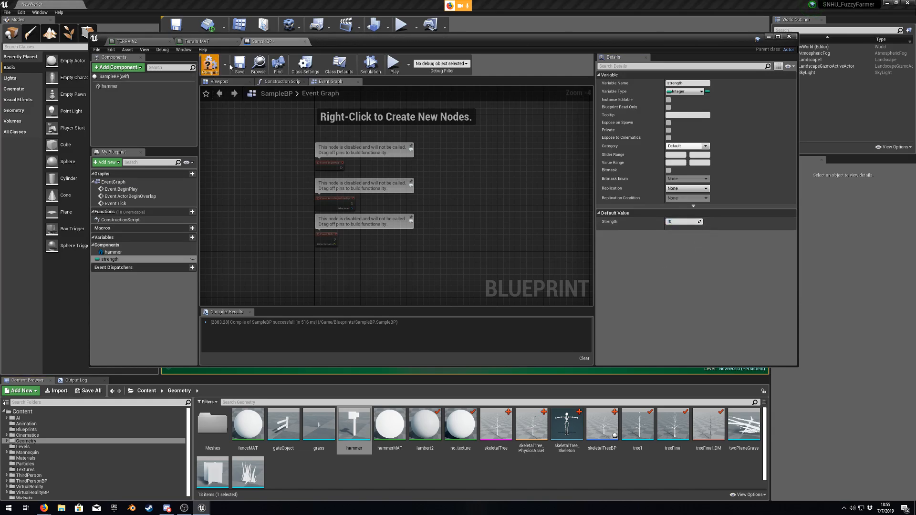
click(209, 63)
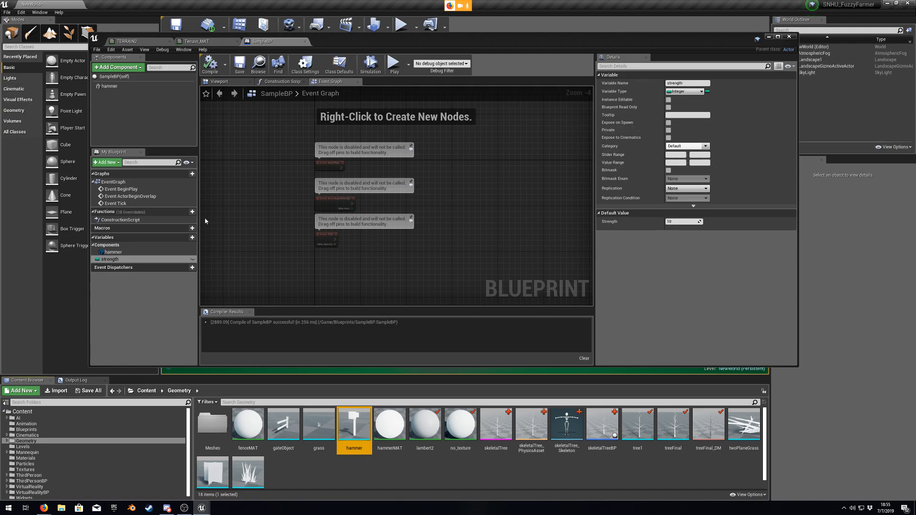
right_drag(493, 211, 420, 248)
scroll(429, 203, down, 1)
scroll(361, 221, up, 2)
right_drag(383, 221, 424, 216)
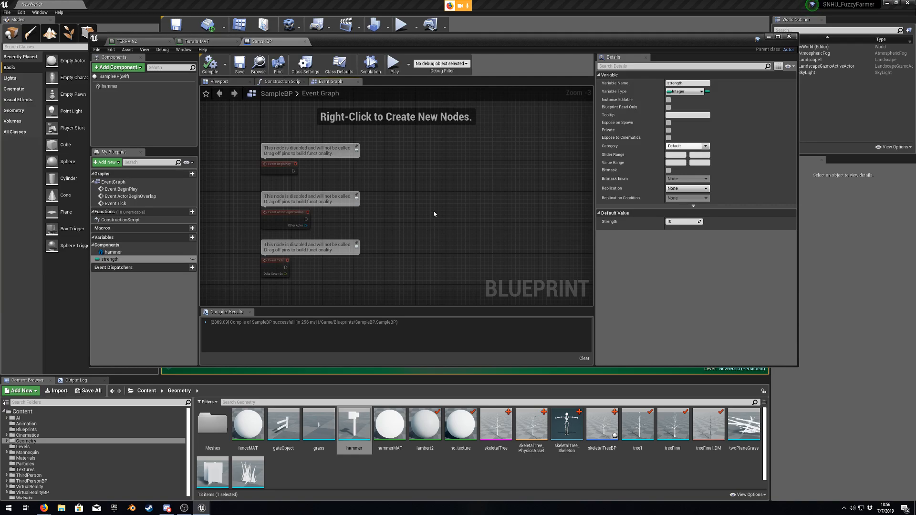
scroll(515, 219, down, 1)
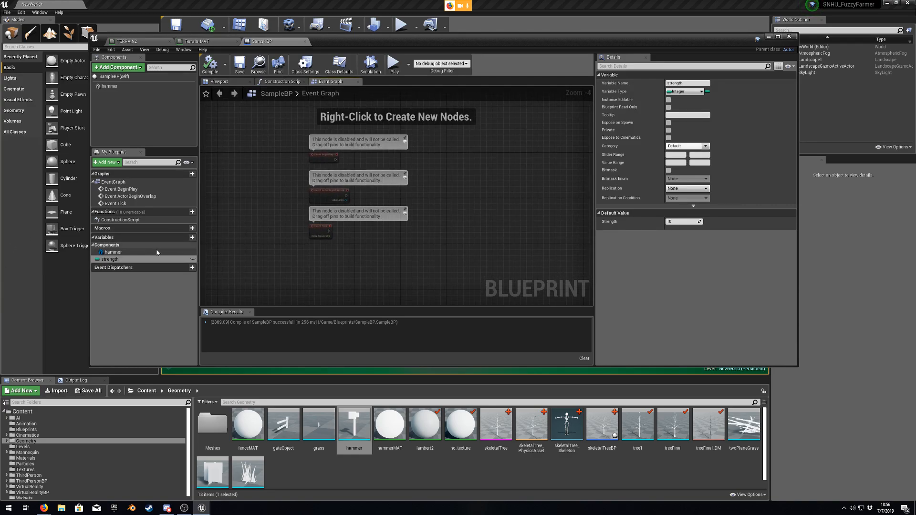
click(138, 261)
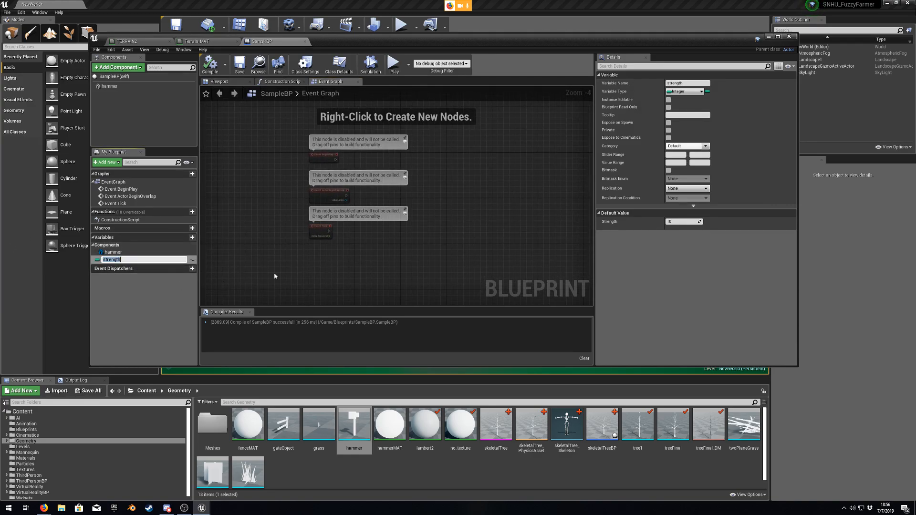
click(120, 296)
click(129, 260)
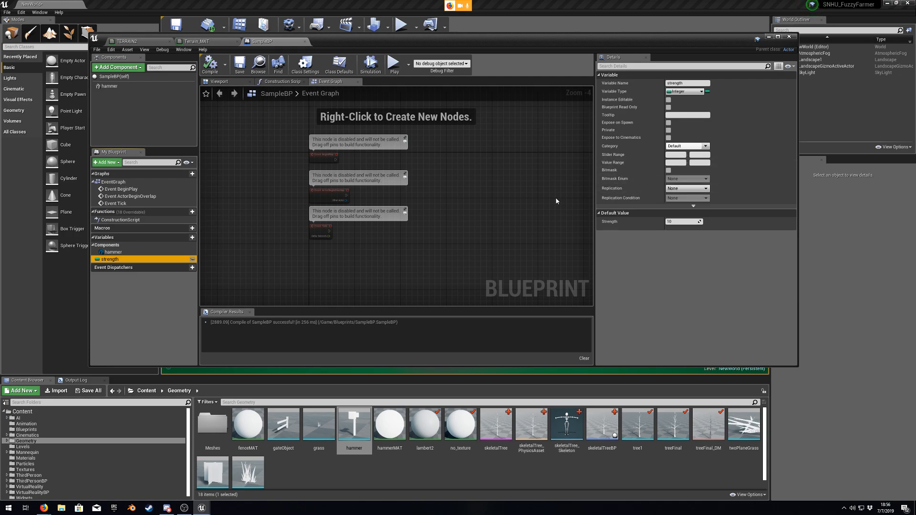
Step: Open the ThirdPersonCharacter blueprint from ThirdPersonBP/Blueprints and examine its variables and Event Graph
click(60, 480)
double_click(210, 425)
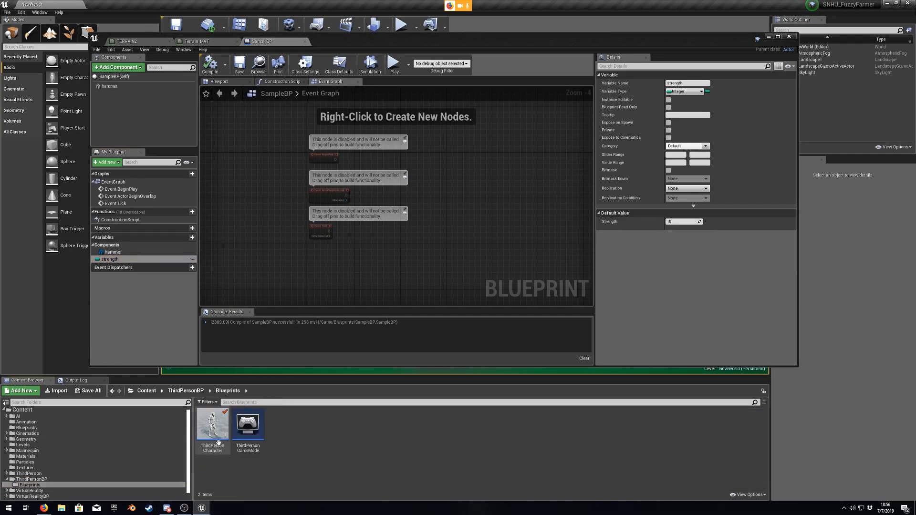
double_click(207, 426)
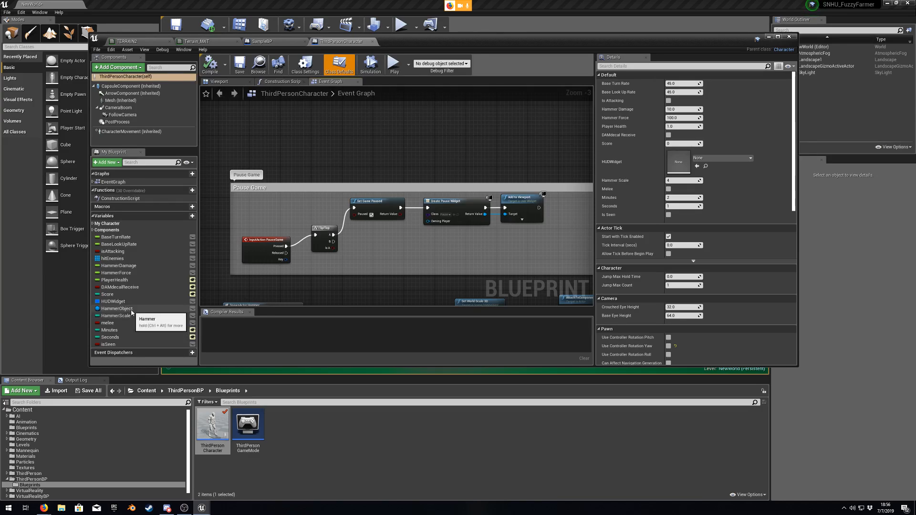
right_drag(371, 291, 401, 214)
scroll(342, 228, down, 4)
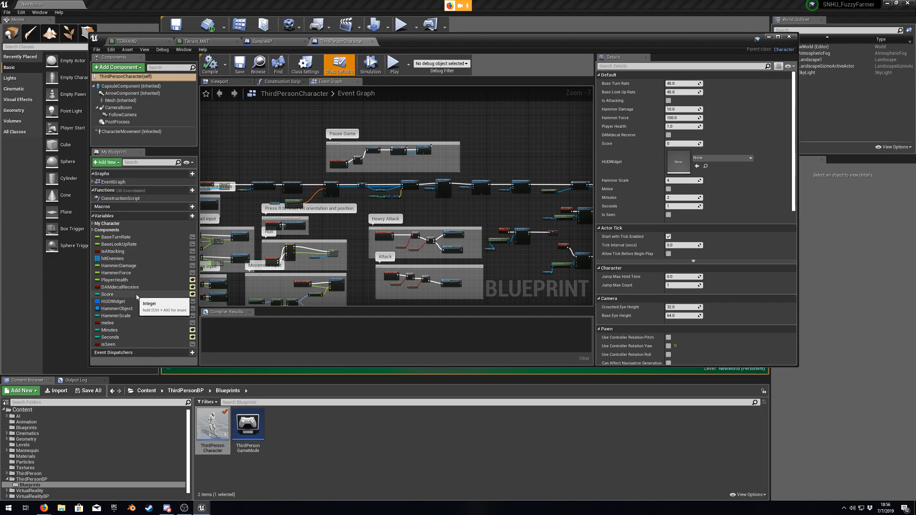
Step: Open the mainHUD widget blueprint from the Widgets folder and examine its Get Timer Text function graph
click(193, 305)
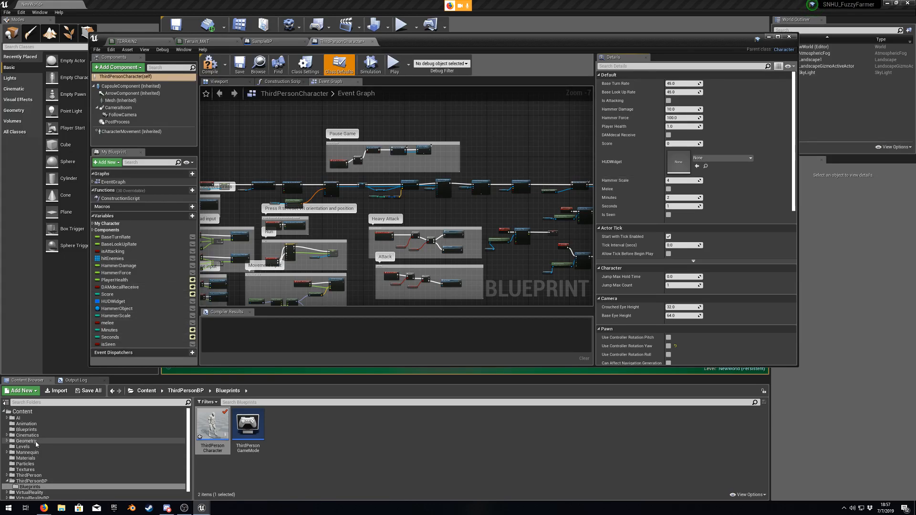
scroll(37, 488, down, 1)
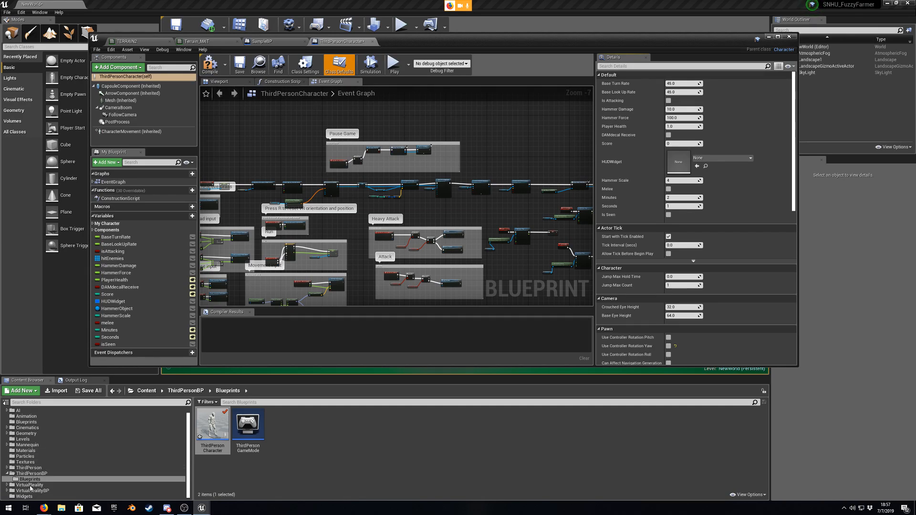
click(30, 497)
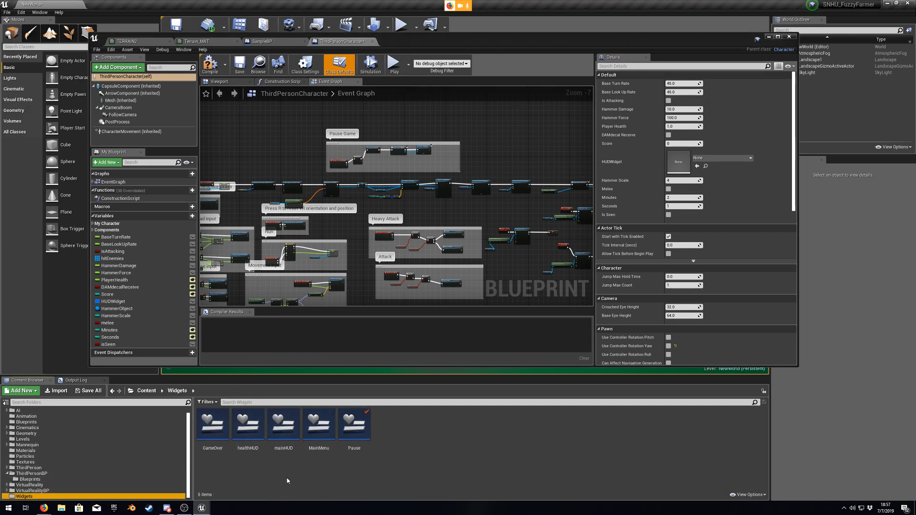
double_click(283, 426)
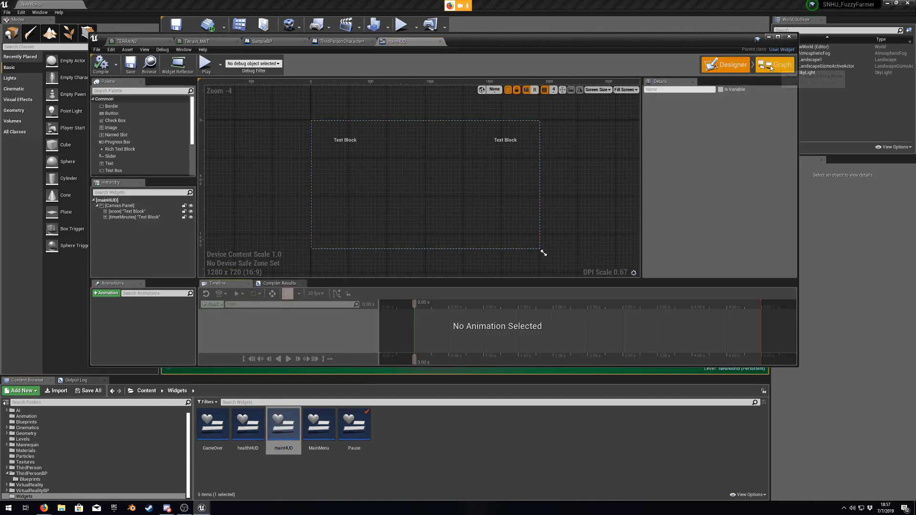
click(770, 65)
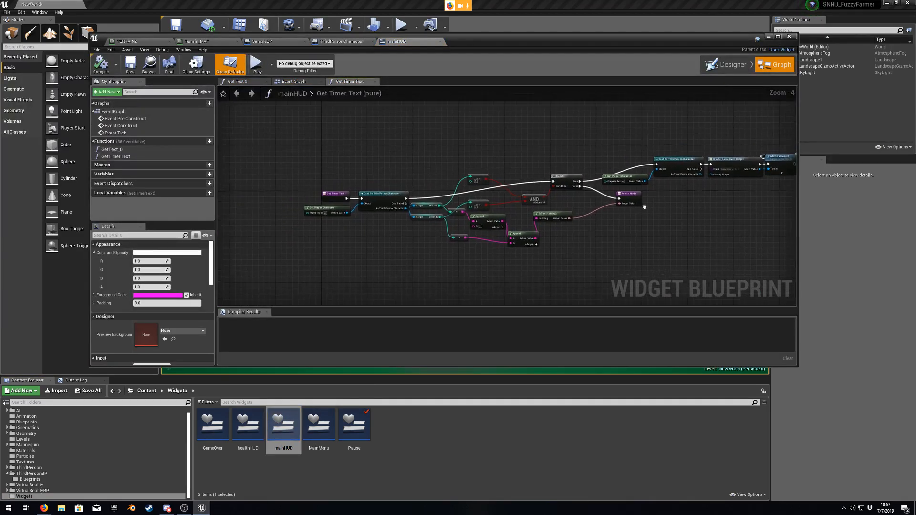
scroll(395, 222, up, 1)
right_drag(420, 251, 323, 245)
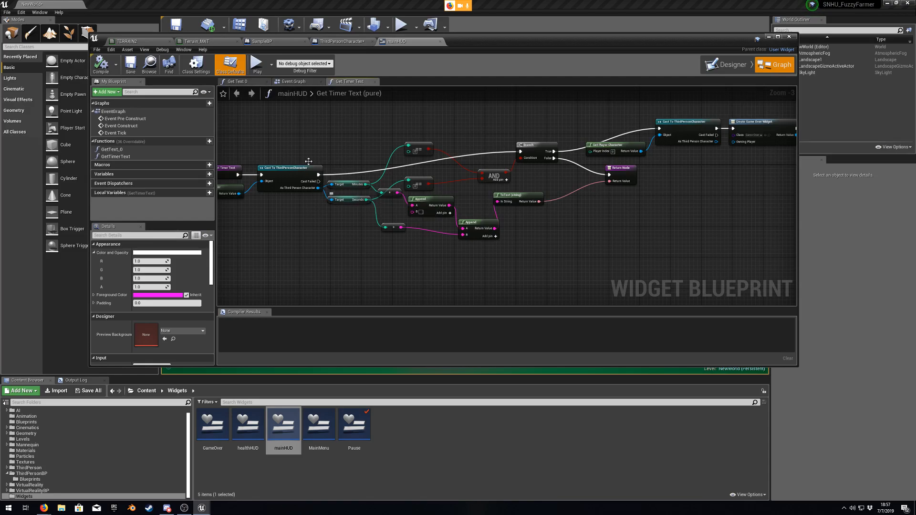
right_drag(338, 250, 357, 272)
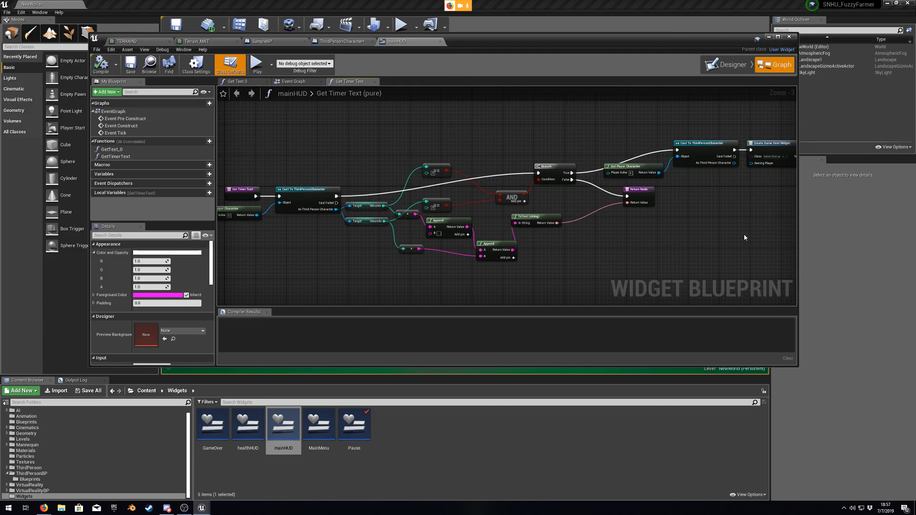
Step: Open the project's ThirdPersonGameMode, view its class defaults and full blueprint editor, and close it
drag(471, 51, 471, 108)
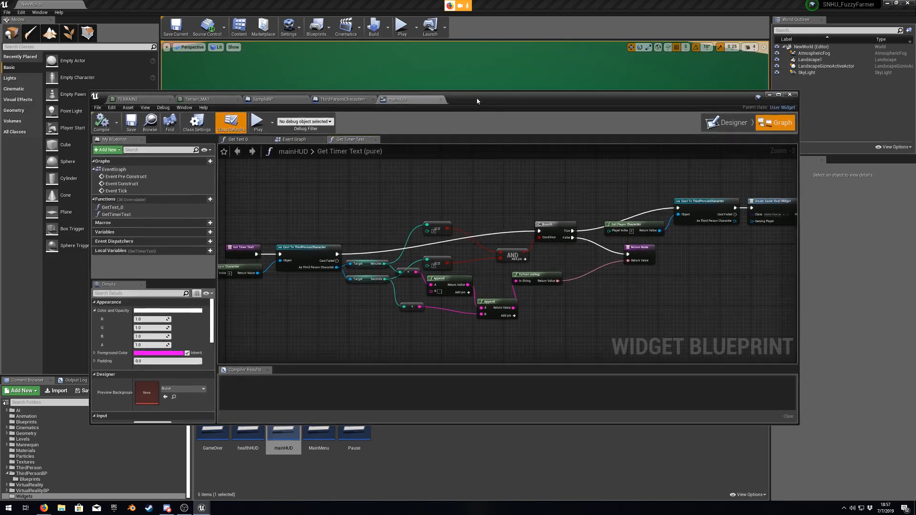
click(316, 28)
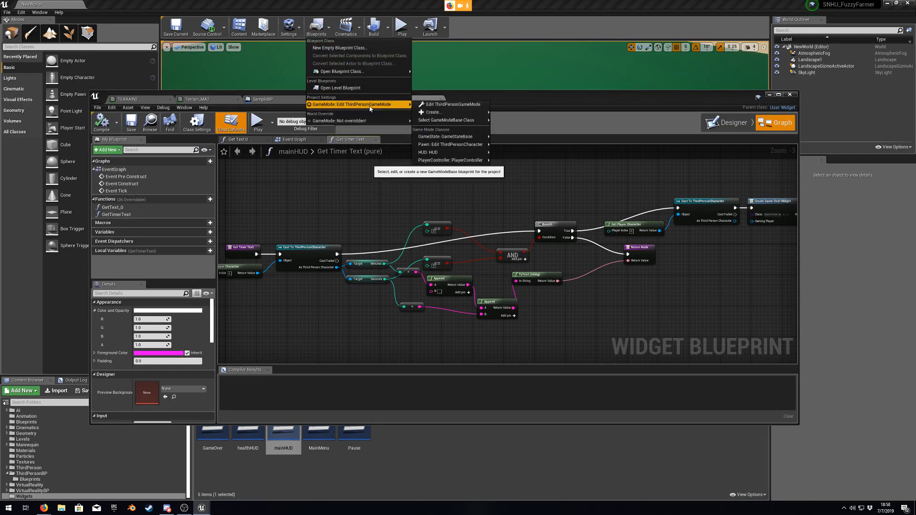
click(457, 109)
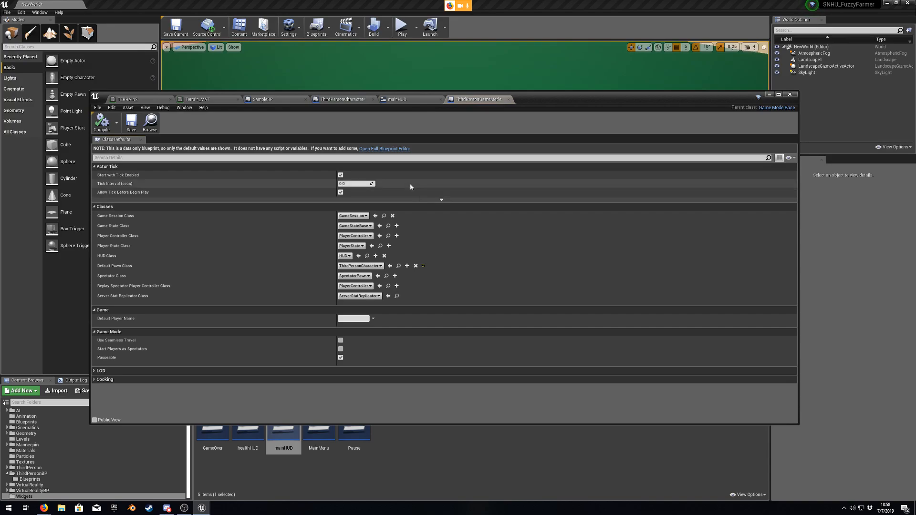
click(377, 149)
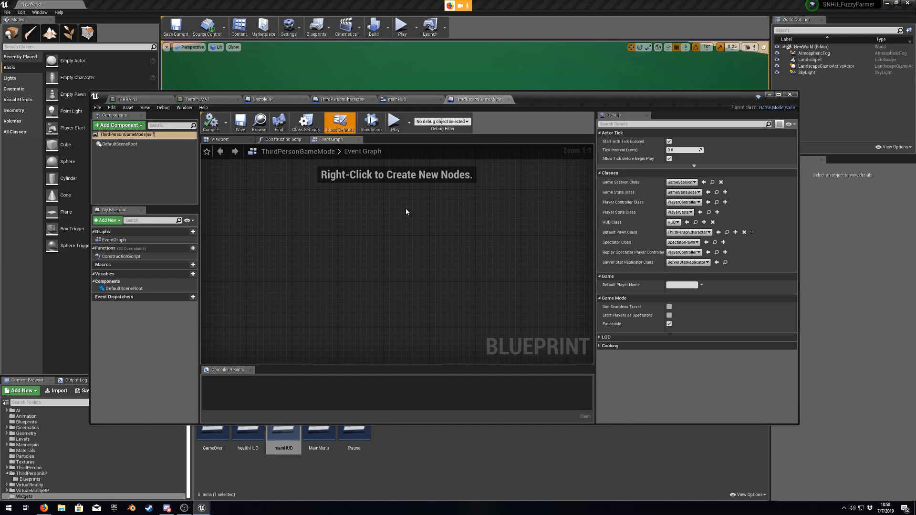
click(509, 100)
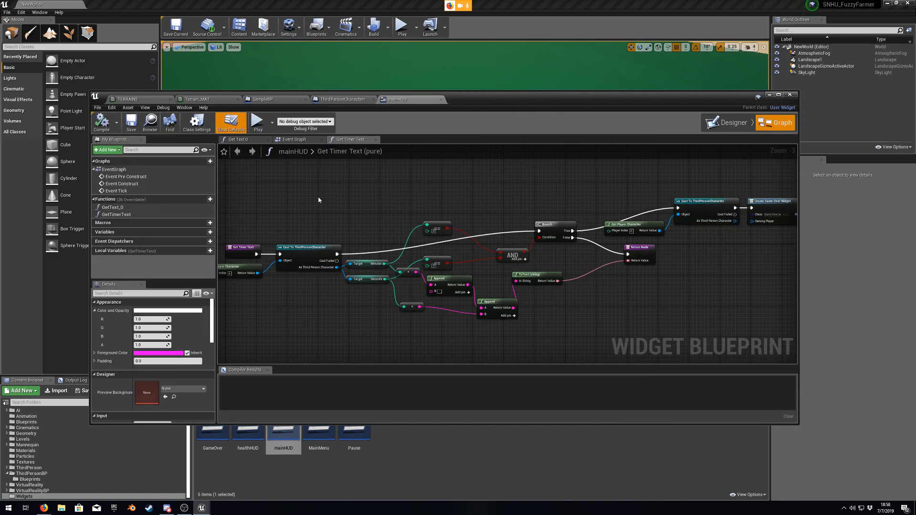
Step: Review the Event BeginPlay and Get Socket Transform nodes in ThirdPersonCharacter's Event Graph, and save the blueprint
right_drag(329, 213, 357, 196)
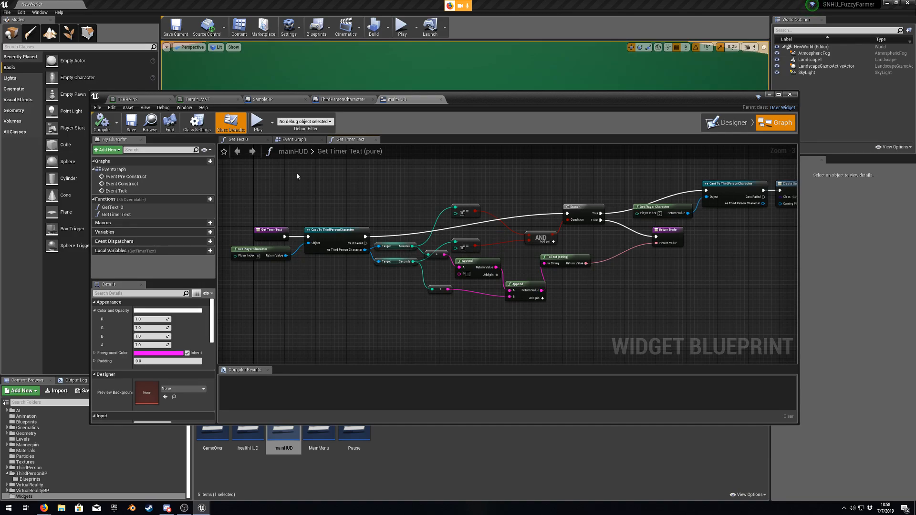
click(343, 99)
right_drag(410, 228, 377, 202)
scroll(378, 202, up, 4)
right_drag(337, 268, 418, 269)
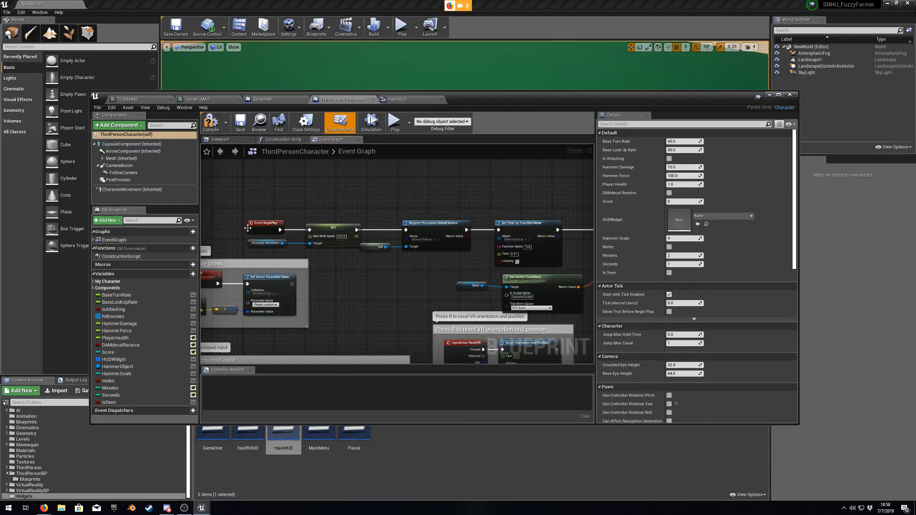
right_drag(341, 245, 381, 282)
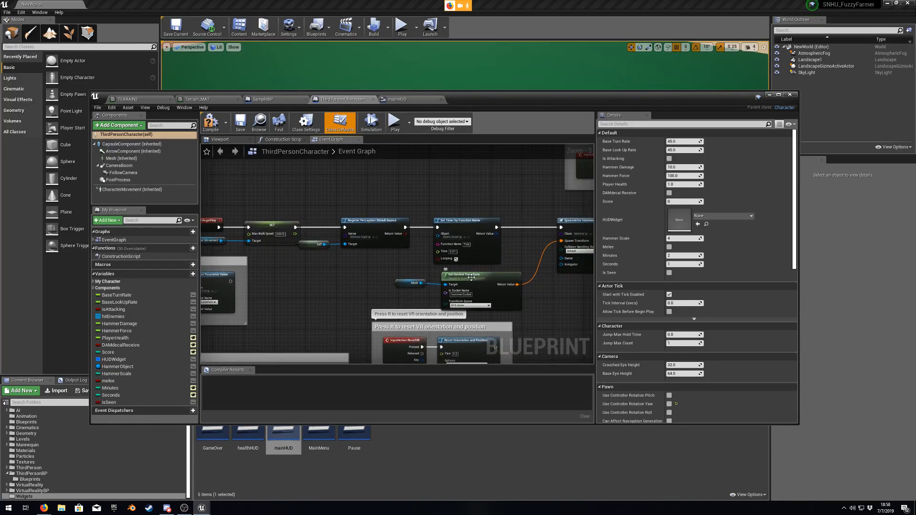
drag(474, 281, 475, 279)
click(336, 299)
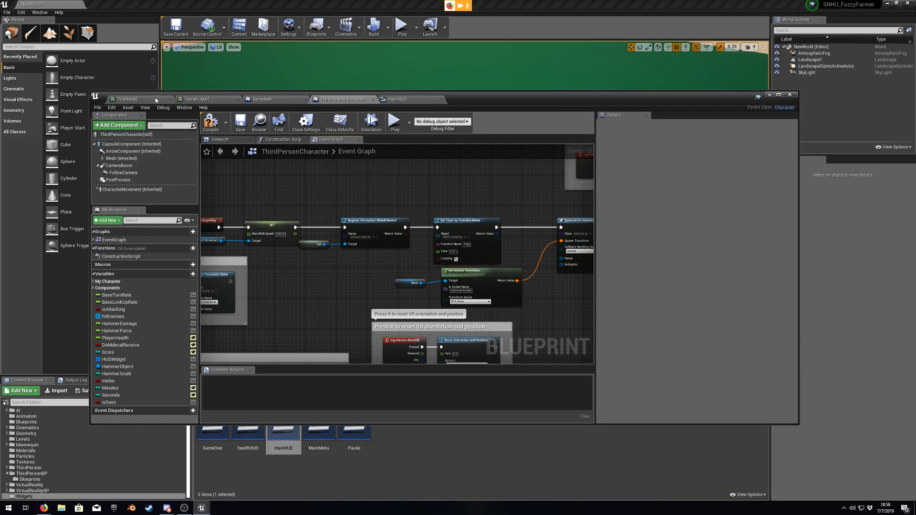
click(240, 121)
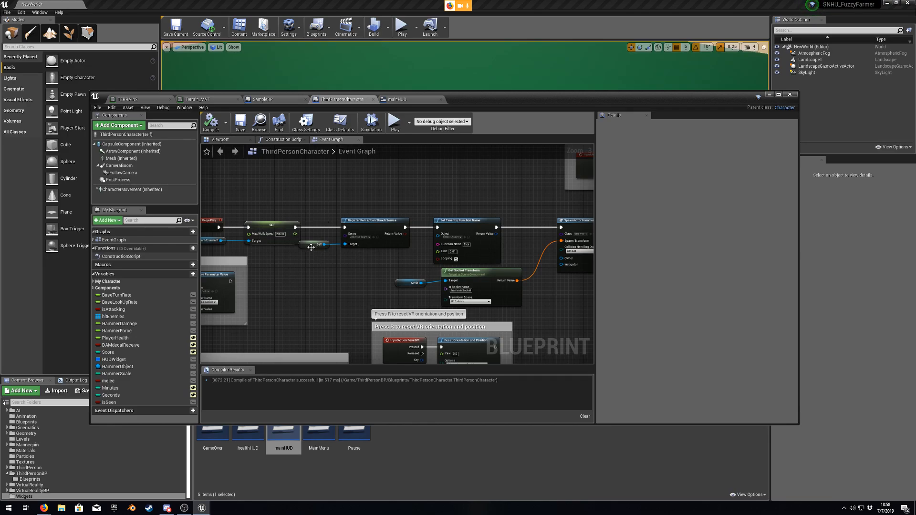
Step: Trace ThirdPersonCharacter's Event BeginPlay chain through the hammer attachment nodes, and examine the Heavy Attack and Attack groups
mouse_move(344, 272)
right_down()
mouse_move(379, 271)
mouse_move(313, 266)
mouse_move(338, 273)
right_up()
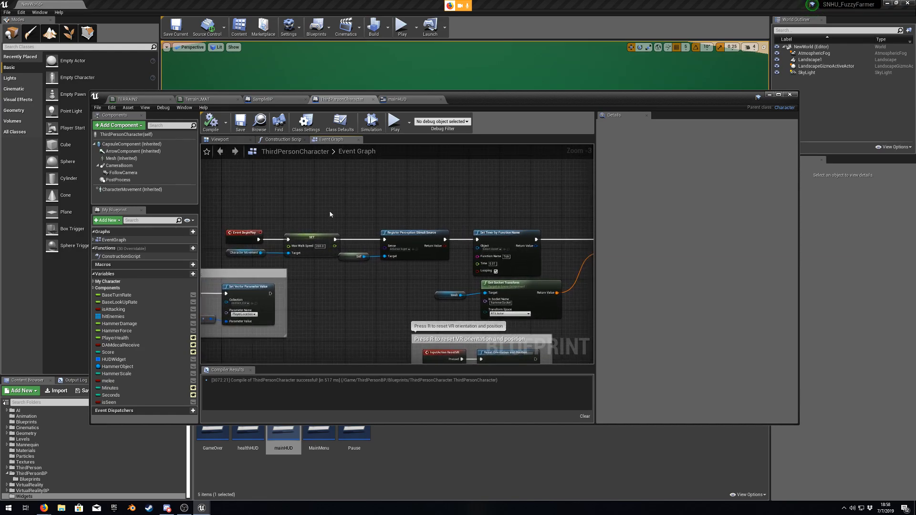
right_drag(496, 202, 490, 201)
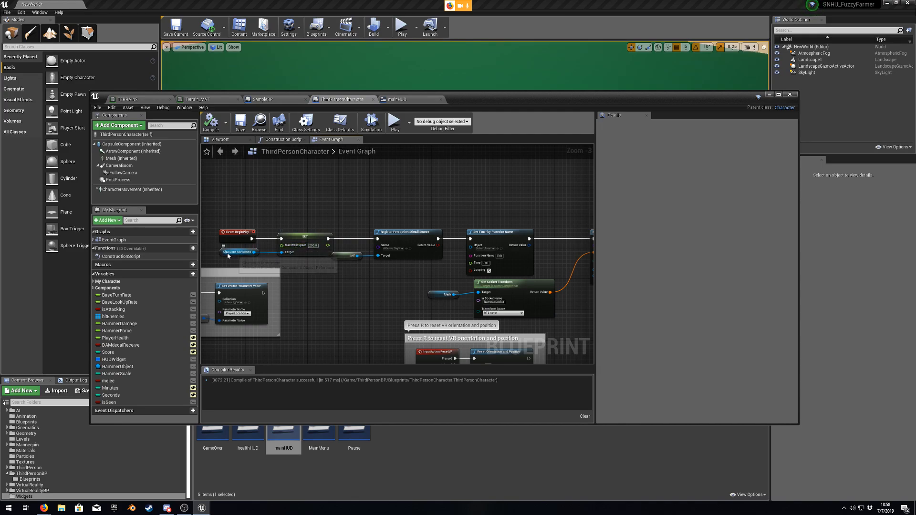
right_drag(367, 288, 211, 262)
right_drag(465, 273, 307, 294)
right_drag(544, 269, 206, 290)
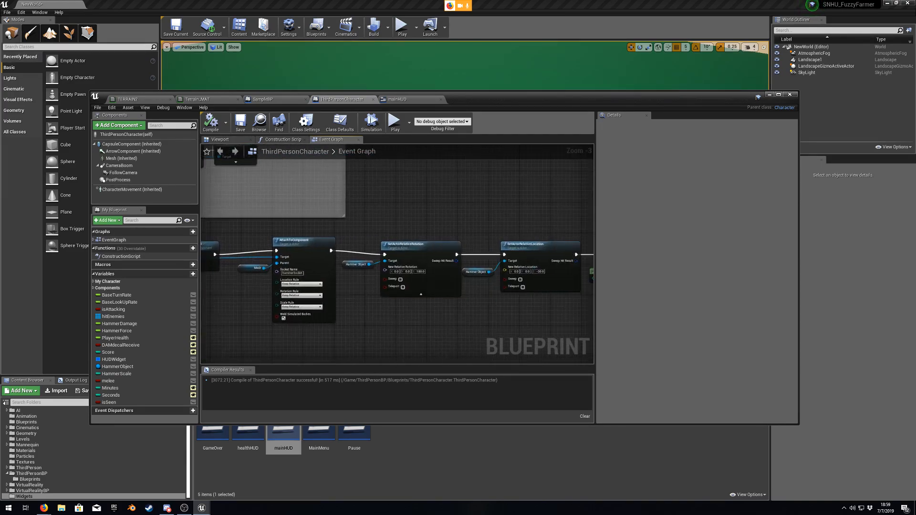
right_drag(455, 312, 313, 305)
right_drag(518, 291, 404, 296)
right_drag(315, 310, 379, 290)
right_drag(287, 315, 427, 208)
scroll(365, 303, down, 2)
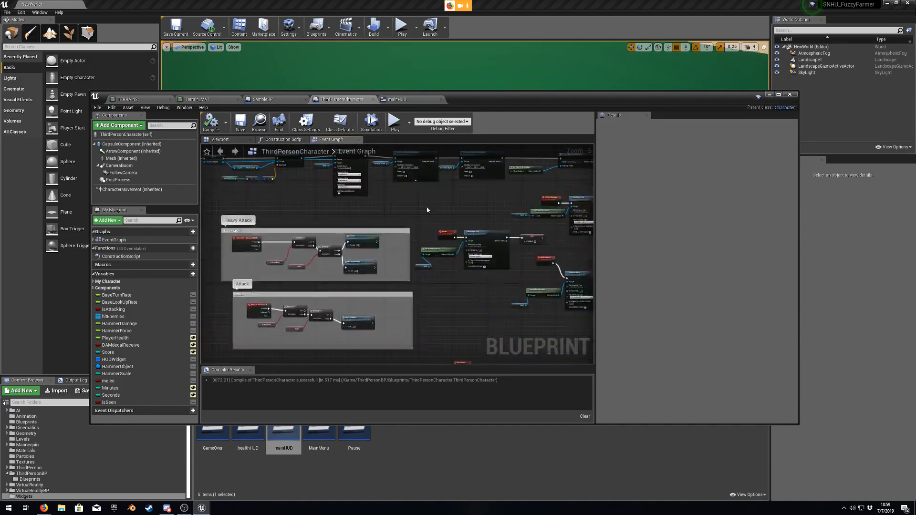
Step: Examine mainHUD's Get Timer Text graph, from the Create Game Over Widget and Add to Viewport nodes back to its entry node
click(410, 99)
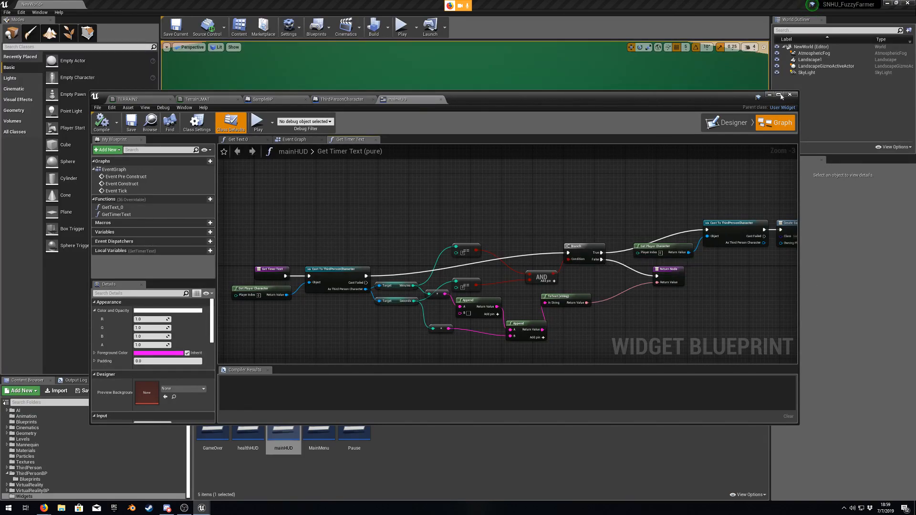
right_drag(748, 287, 547, 309)
scroll(564, 272, up, 1)
scroll(564, 272, up, 2)
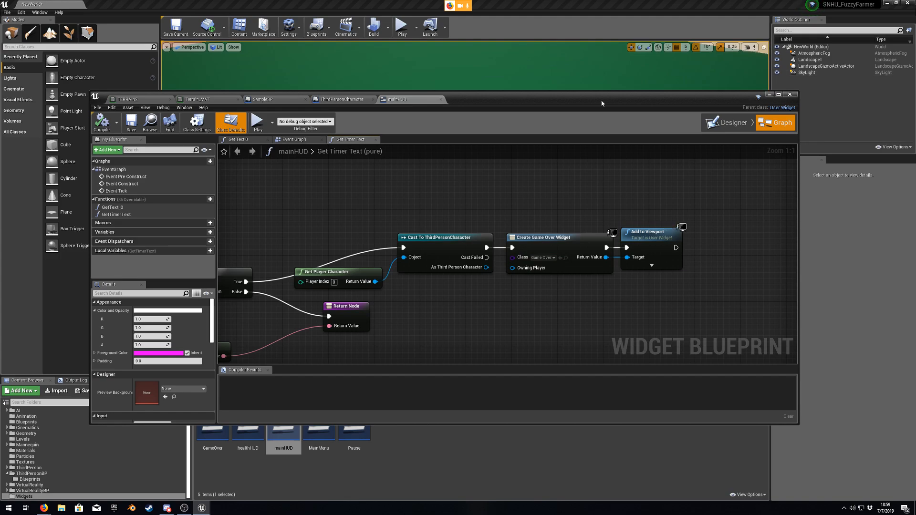
right_drag(354, 177, 587, 146)
right_drag(286, 196, 673, 173)
right_drag(475, 217, 396, 182)
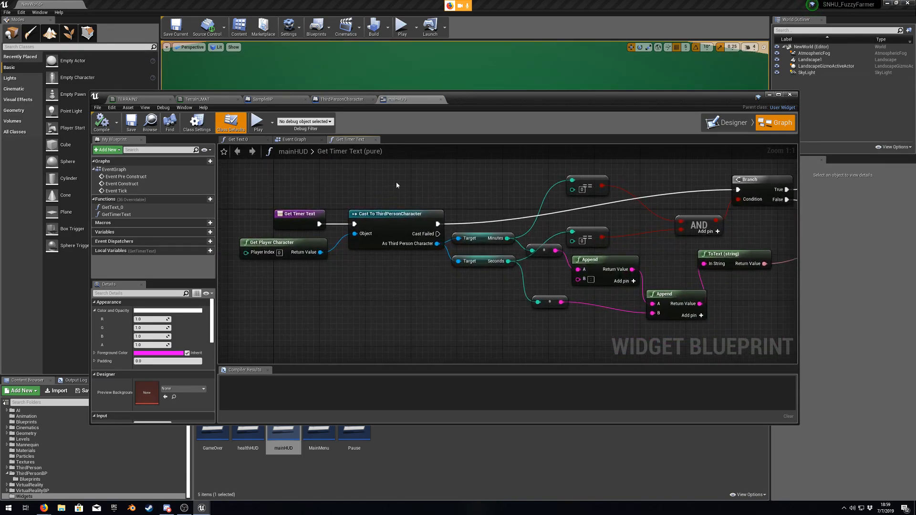
Step: Inspect the Cast To ThirdPersonCharacter and Get Player Character nodes, and check the variables they expose in the ThirdPersonCharacter blueprint
click(377, 216)
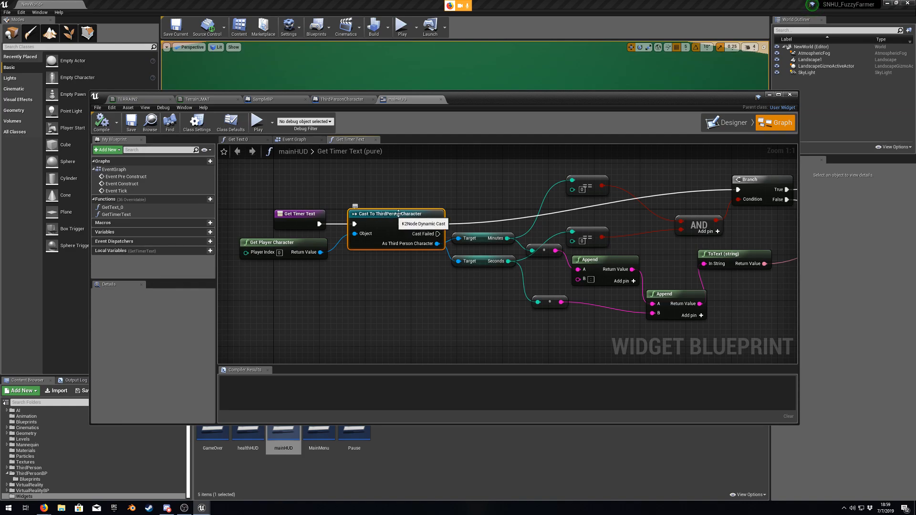
click(285, 247)
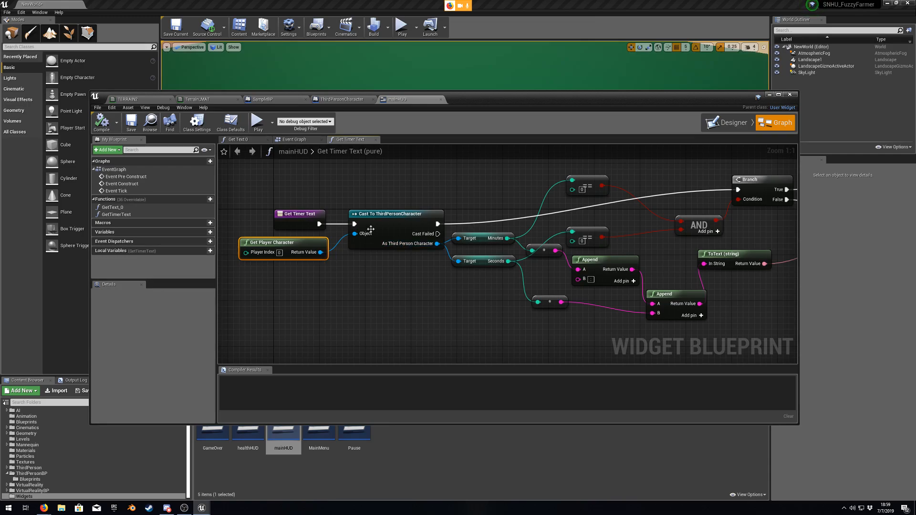
right_drag(434, 248, 333, 262)
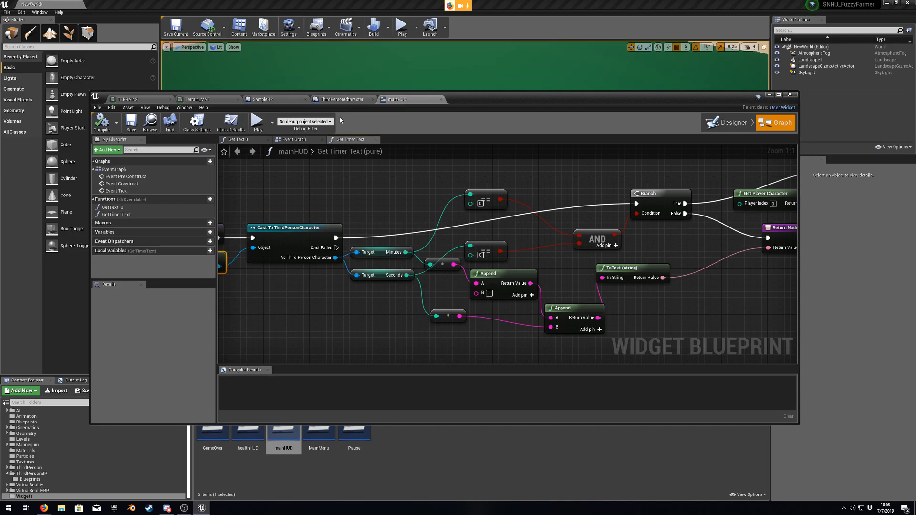
click(342, 100)
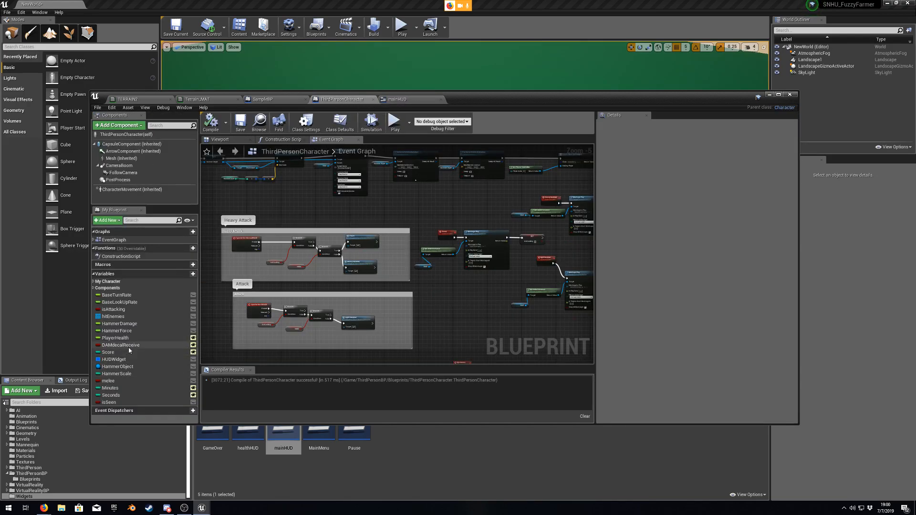
click(399, 99)
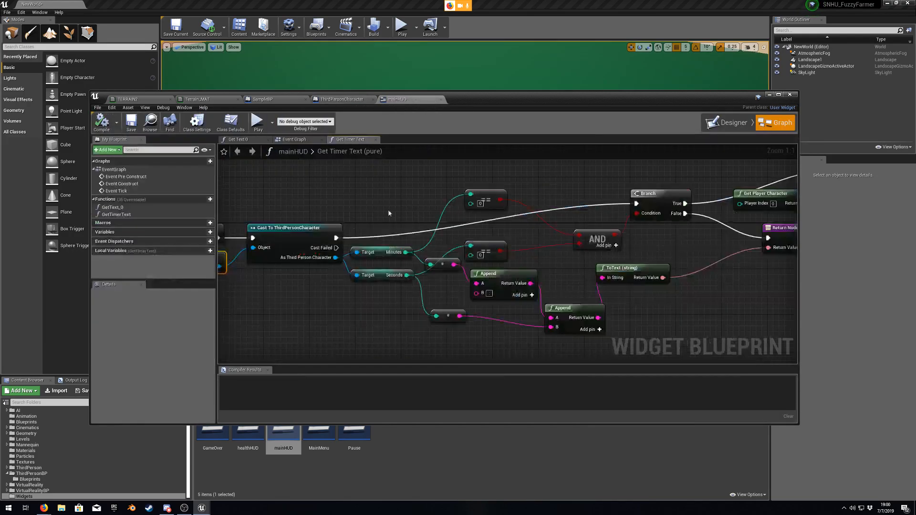
Step: Add a Get Player Health node from the cast's As Third Person Character output in Get Timer Text, and delete it
drag(336, 258, 387, 196)
text(player)
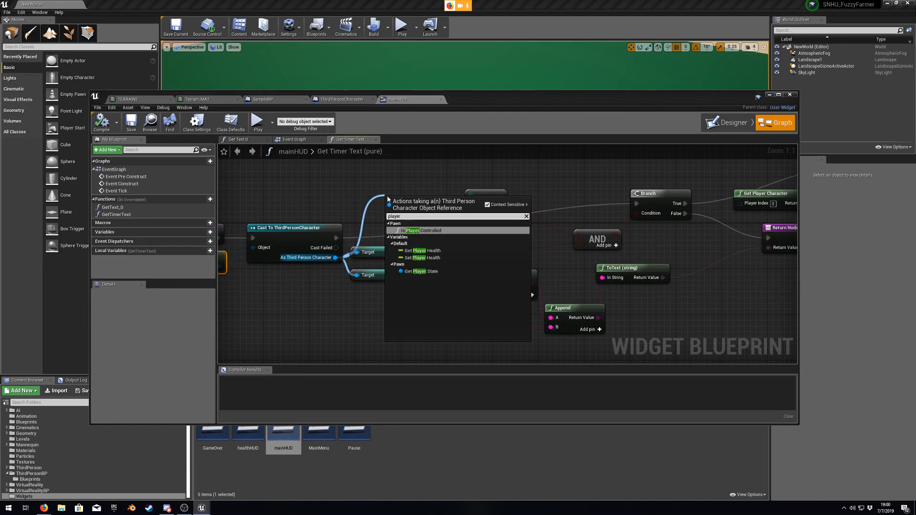
text(h)
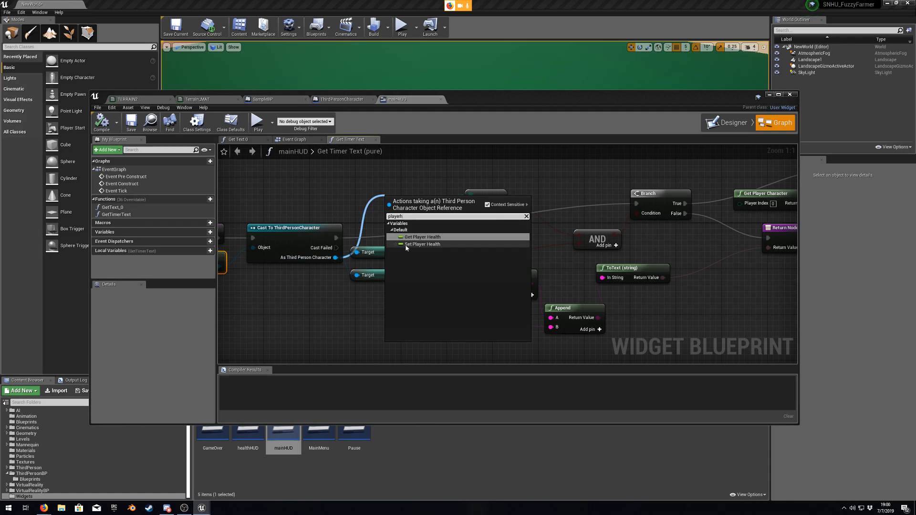
click(411, 237)
drag(422, 201, 395, 197)
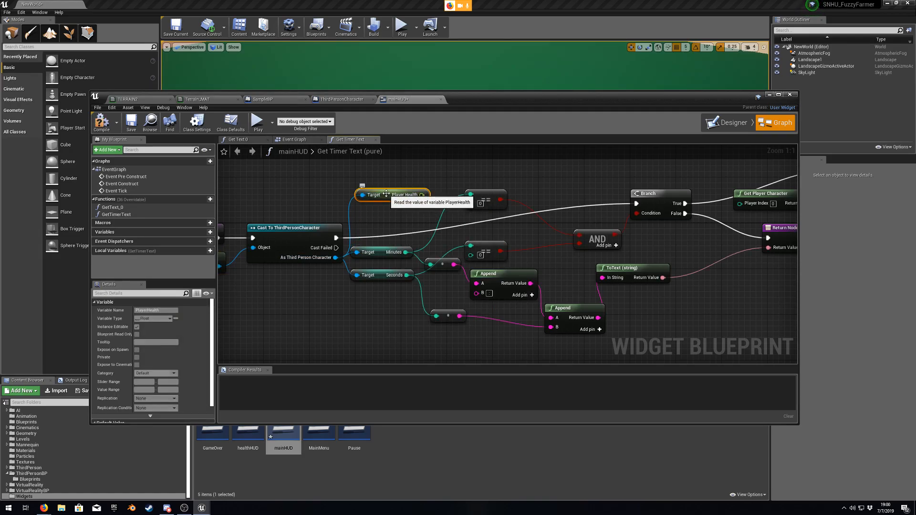
key(Delete)
Step: Add a Set Player Health node from the cast's As Third Person Character output and place it above the Minutes comparison node
drag(336, 257, 371, 210)
text(player)
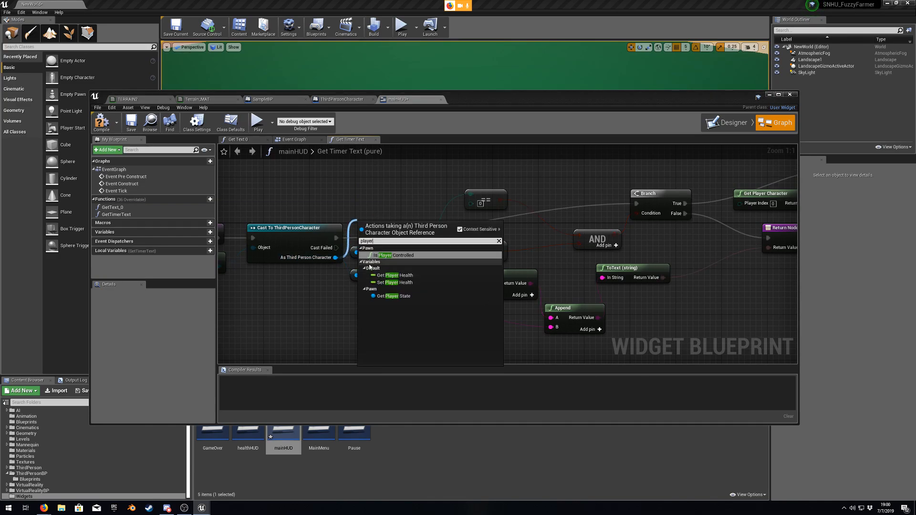
click(395, 282)
drag(383, 235, 375, 167)
right_drag(275, 168, 289, 198)
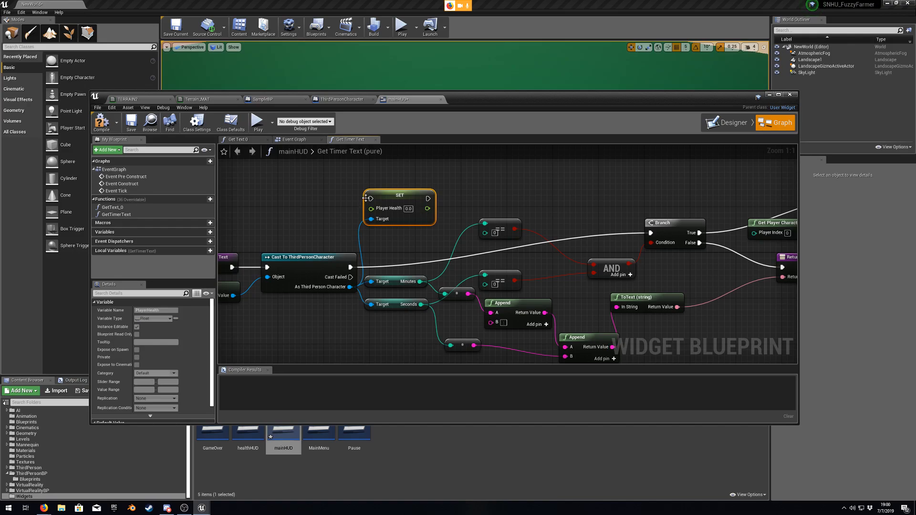
drag(390, 197, 499, 174)
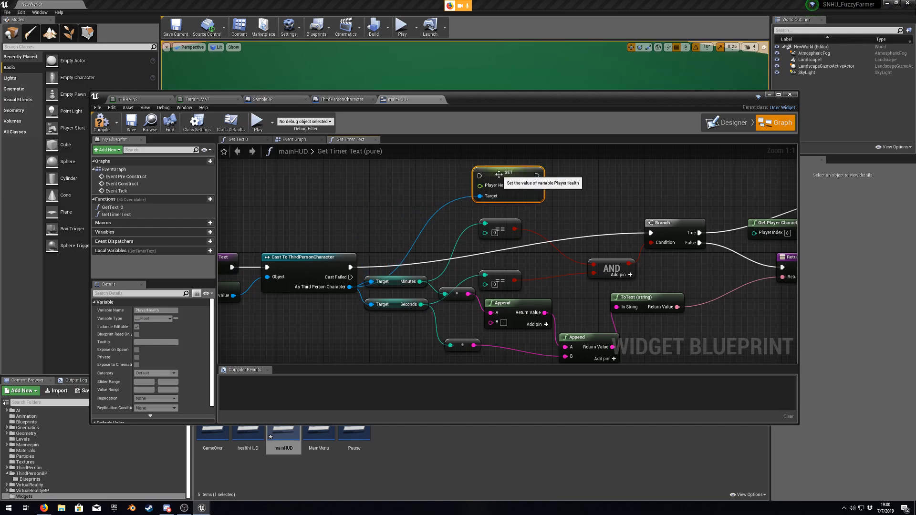
Step: Add a Get Player Health node from the cast's As Third Person Character output and place it above the Cast To ThirdPersonCharacter node
drag(350, 287, 391, 206)
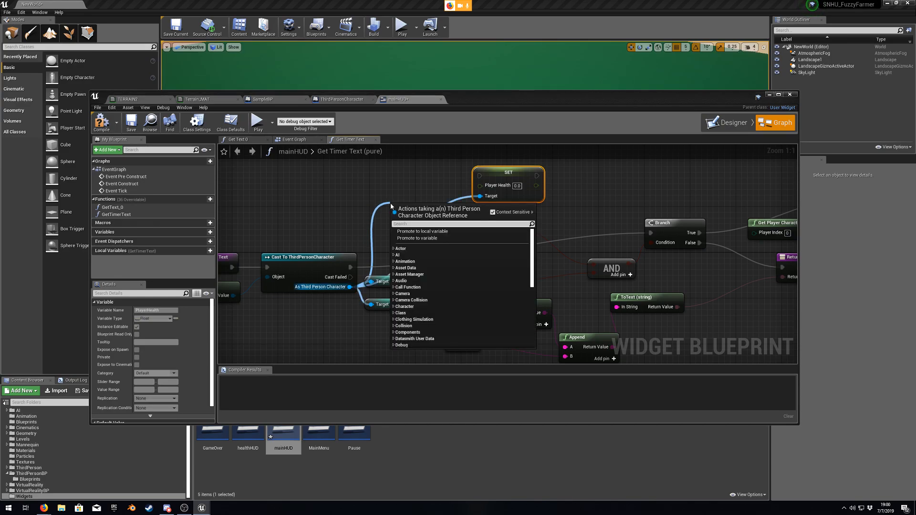
text(player)
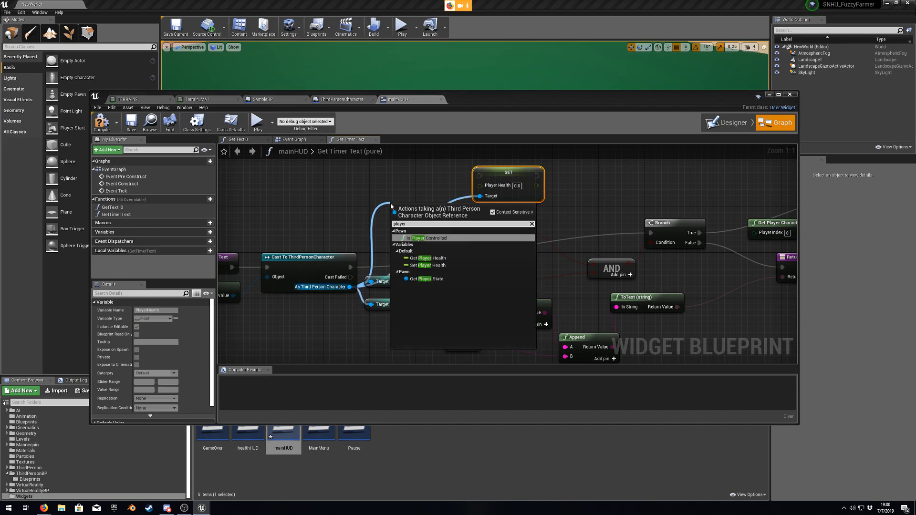
key(Down)
key(Return)
drag(375, 201, 300, 201)
right_drag(362, 197, 380, 227)
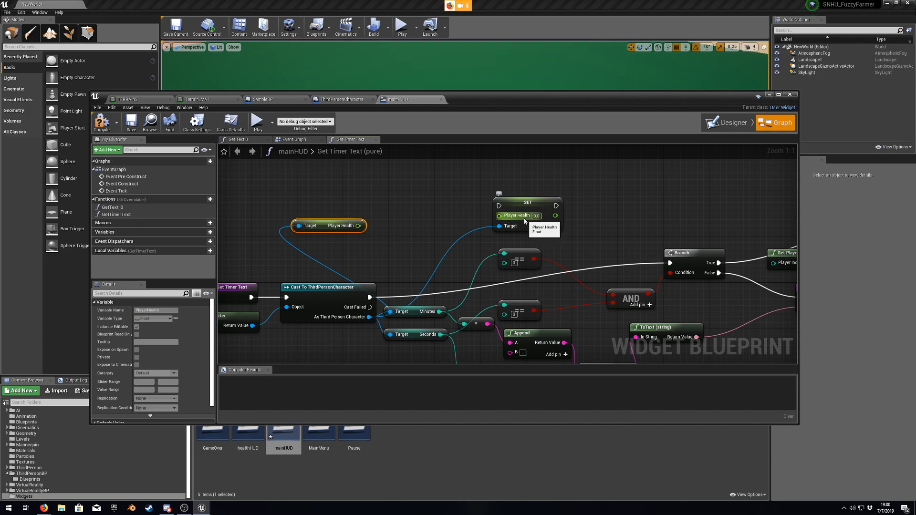
click(516, 202)
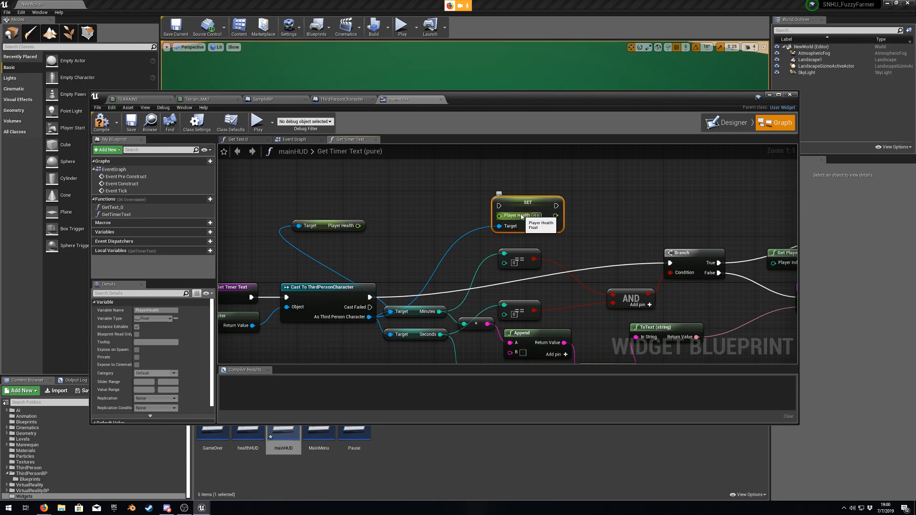
Step: Subtract 0.2 from Player Health with a float - float node and connect the result to the Set node's Player Health input
drag(359, 226, 393, 221)
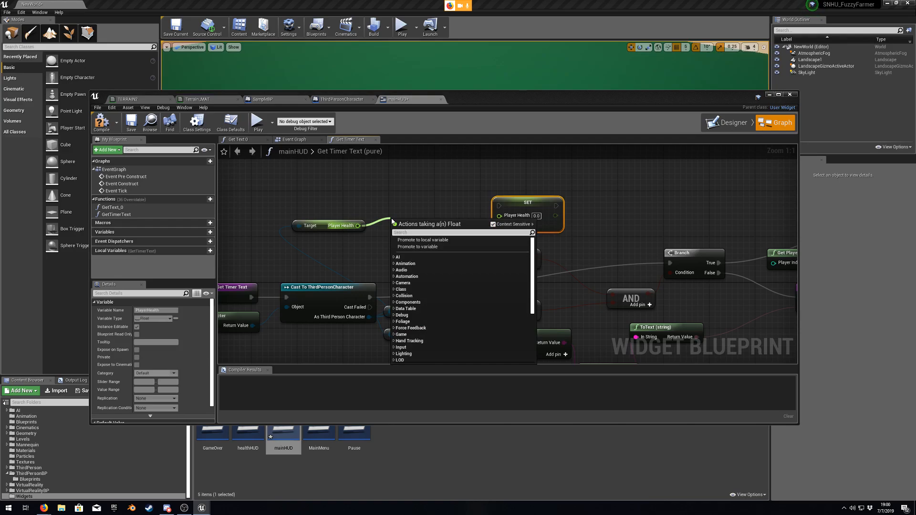
text(-)
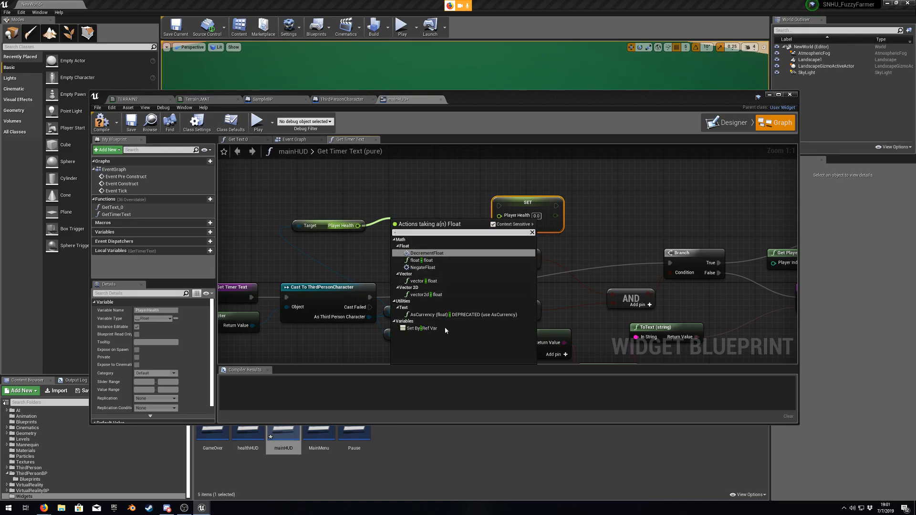
click(427, 261)
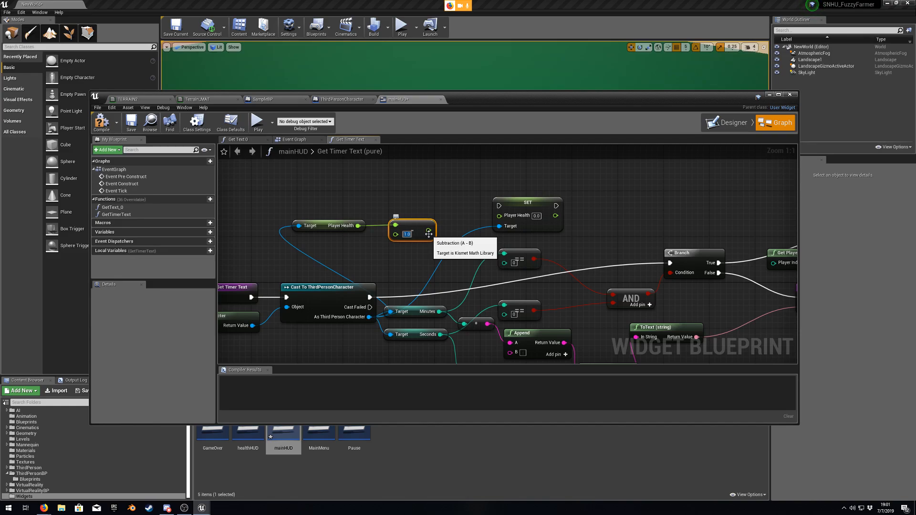
key(BackSpace)
text(0.2)
drag(428, 232, 507, 216)
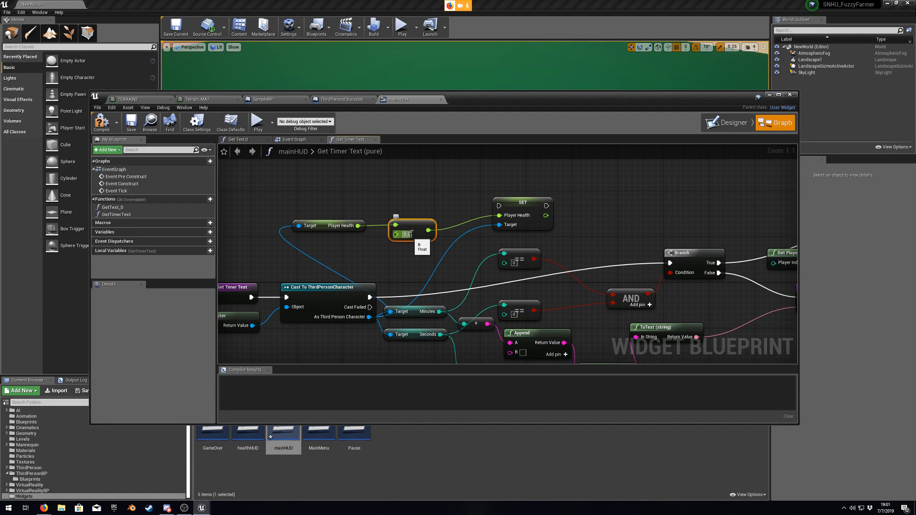
Step: Delete the Get Player Health, subtraction and Set Player Health nodes from the Get Timer Text graph
mouse_move(308, 189)
mouse_down()
mouse_move(559, 219)
mouse_move(556, 230)
mouse_up()
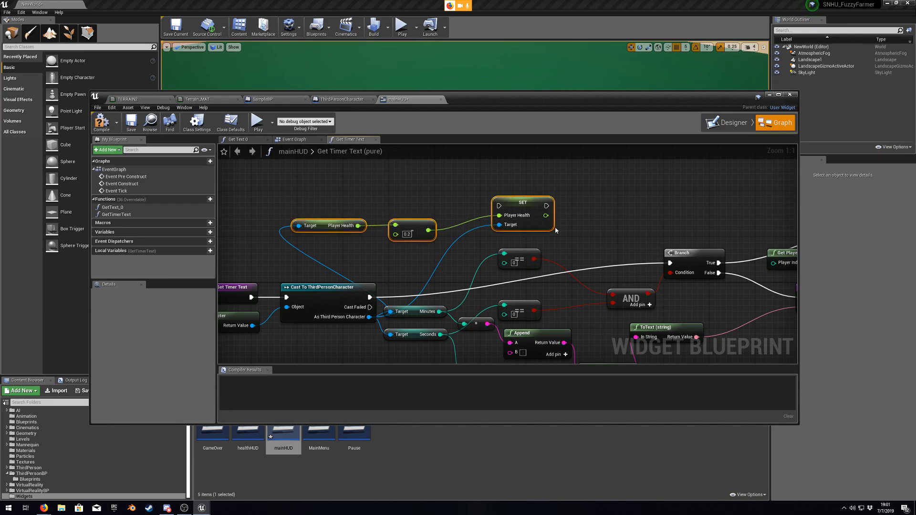
key(Delete)
scroll(402, 246, down, 4)
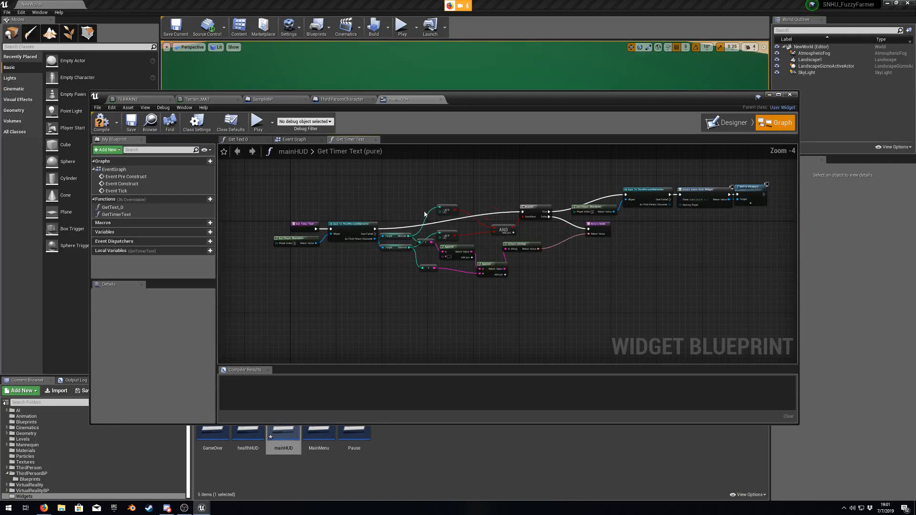
Step: Close the open mainHUD, ThirdPersonCharacter, SampleBP, Terrain_MAT and TERRAIN2 asset editors
click(441, 100)
click(372, 100)
click(306, 99)
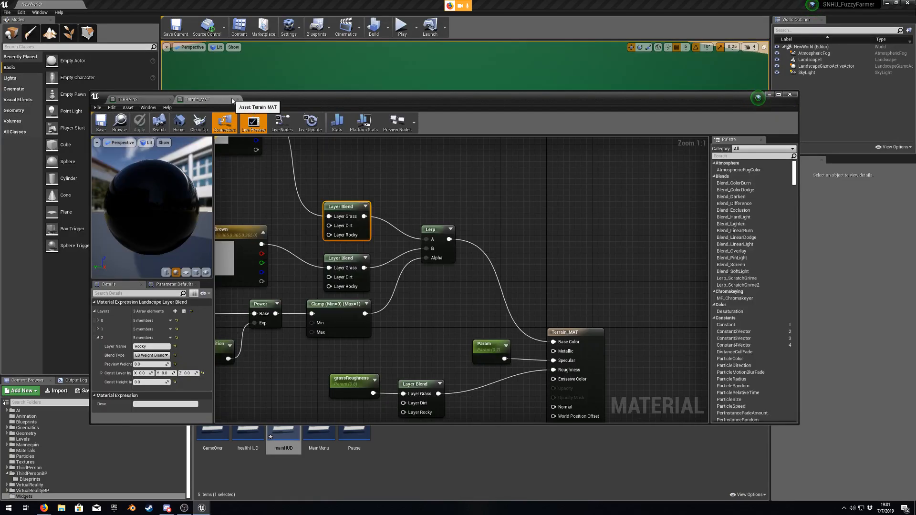
click(238, 100)
click(170, 99)
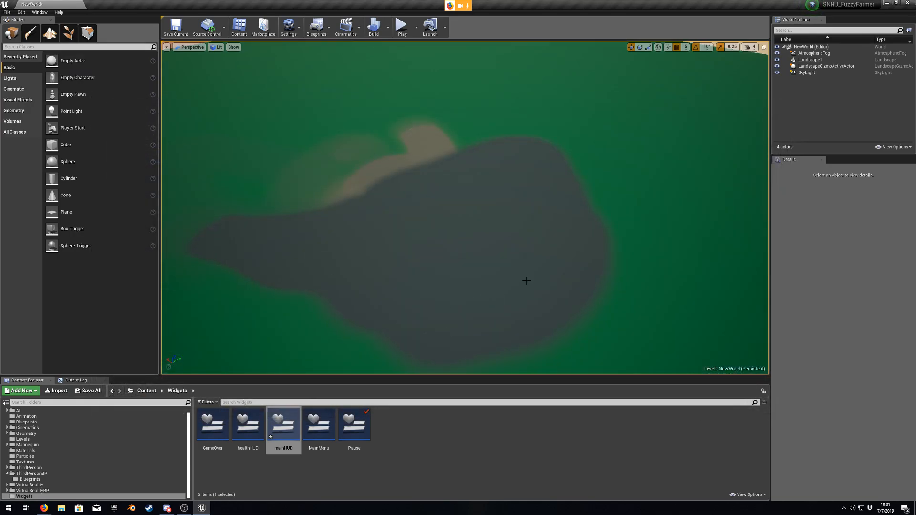
right_drag(589, 262, 591, 205)
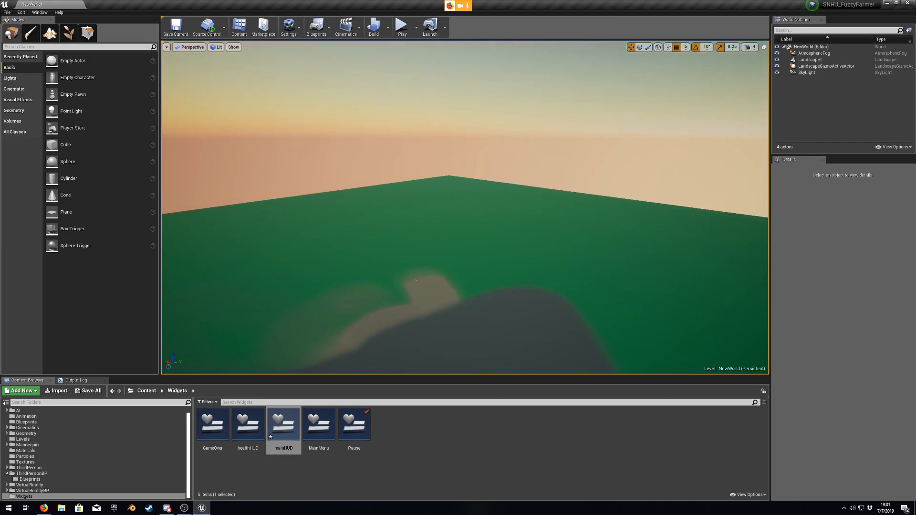
right_drag(590, 266, 513, 258)
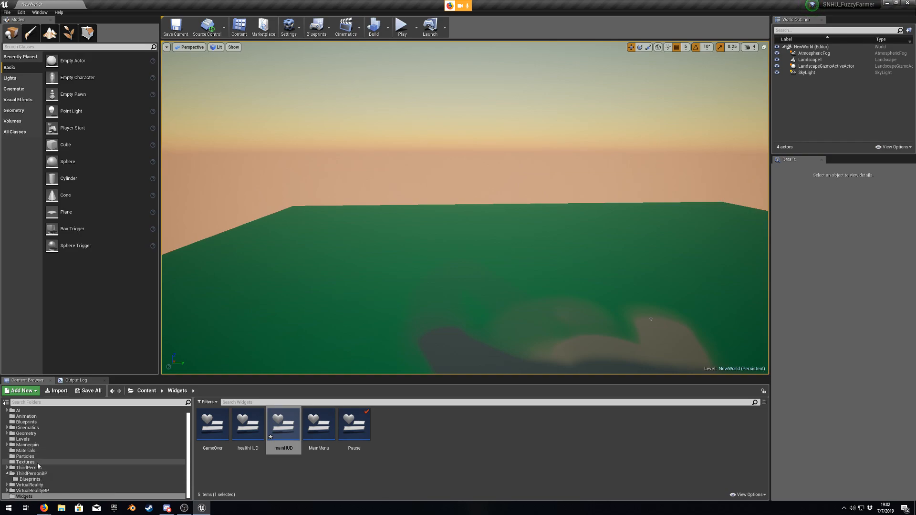
Step: Open Terrain_MAT from the Materials folder, examine its distance-based blend network, and close it
click(30, 450)
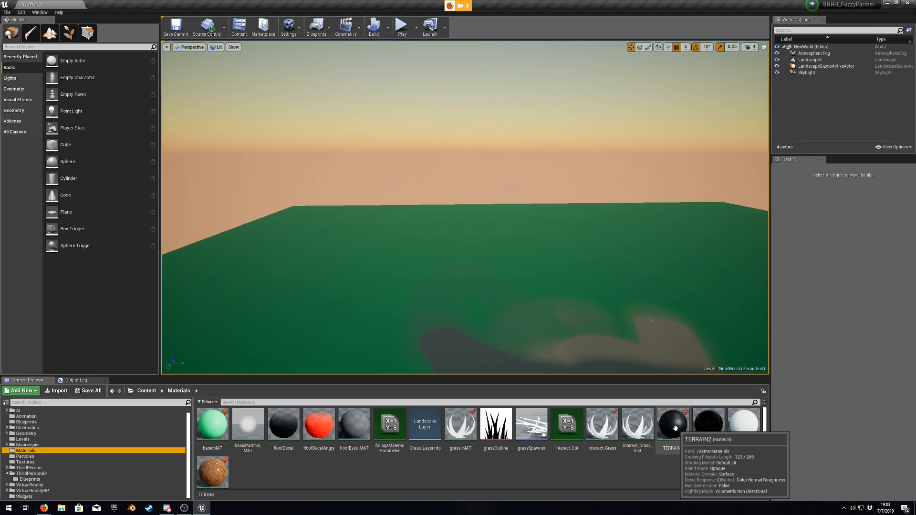
click(701, 430)
double_click(701, 429)
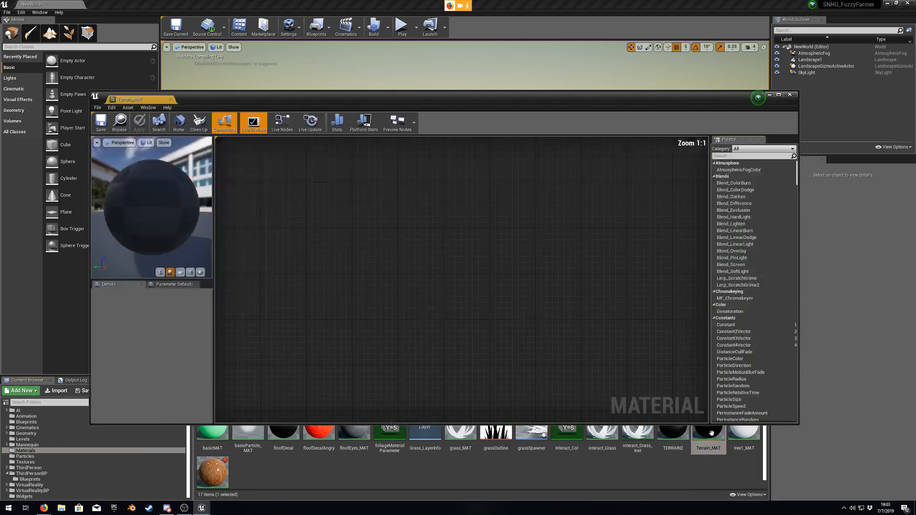
right_drag(310, 338, 571, 350)
right_drag(363, 312, 524, 400)
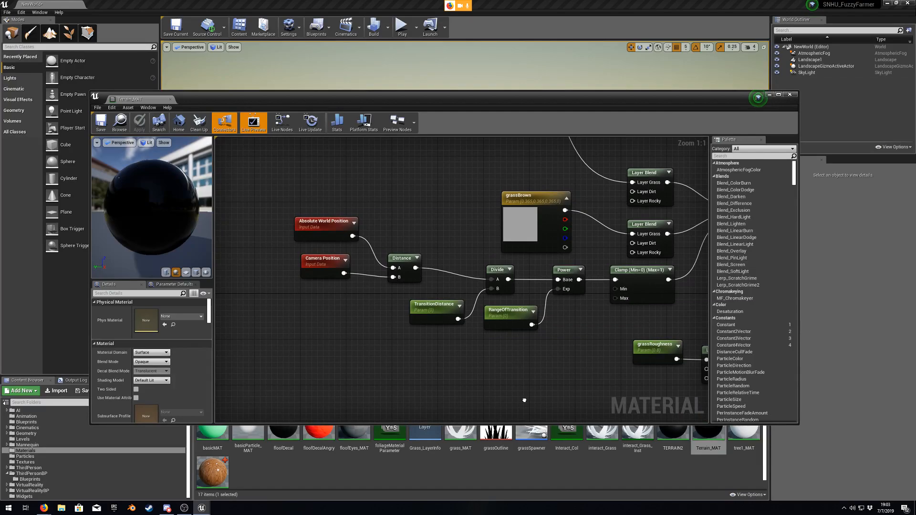
click(790, 95)
Step: In the TERRAIN2 material, duplicate the Layer Blend node below the original and connect the copy to the Roughness input
double_click(673, 435)
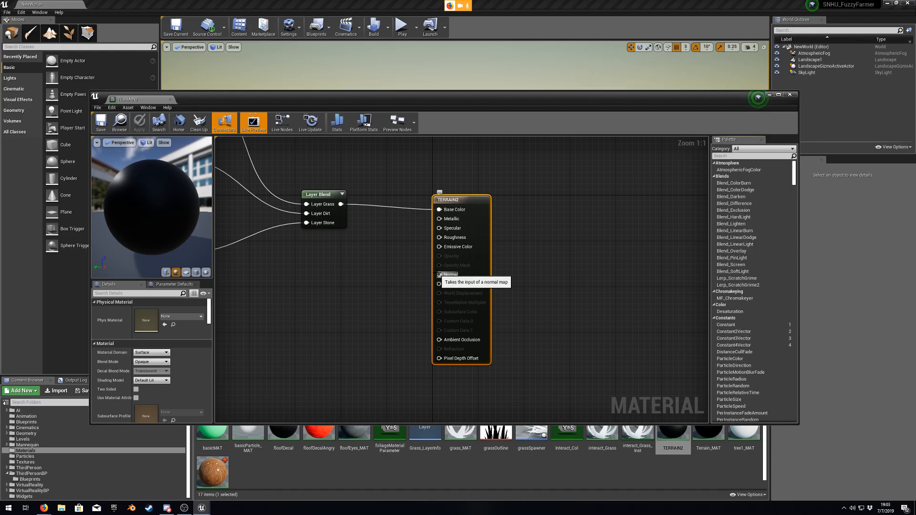
key(Home)
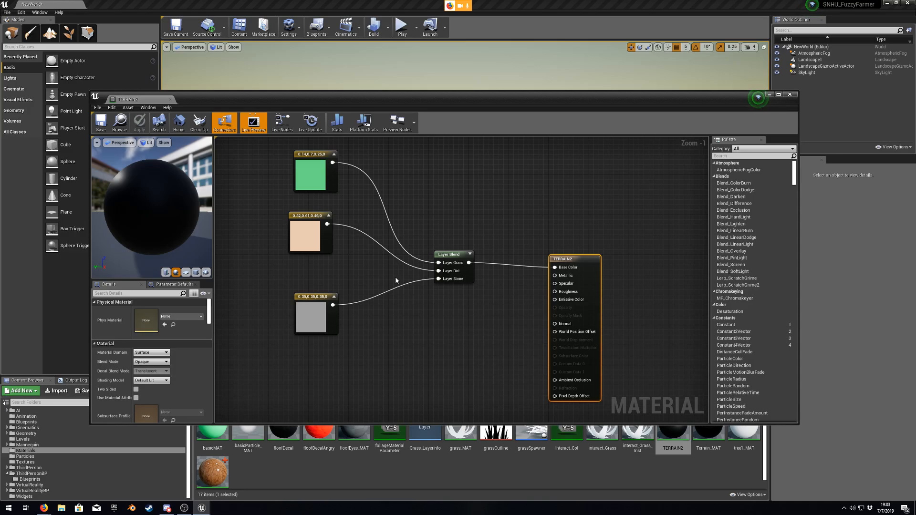
click(452, 262)
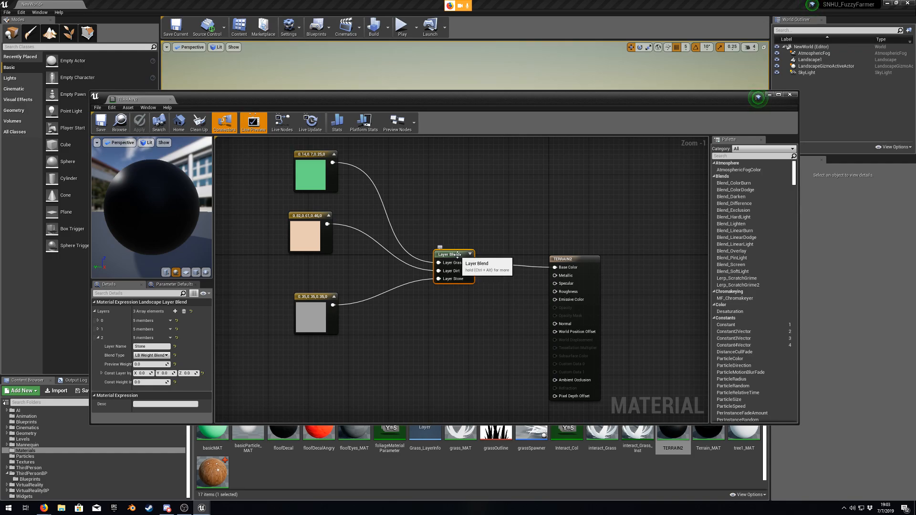
key(ctrl+c)
key(ctrl+v)
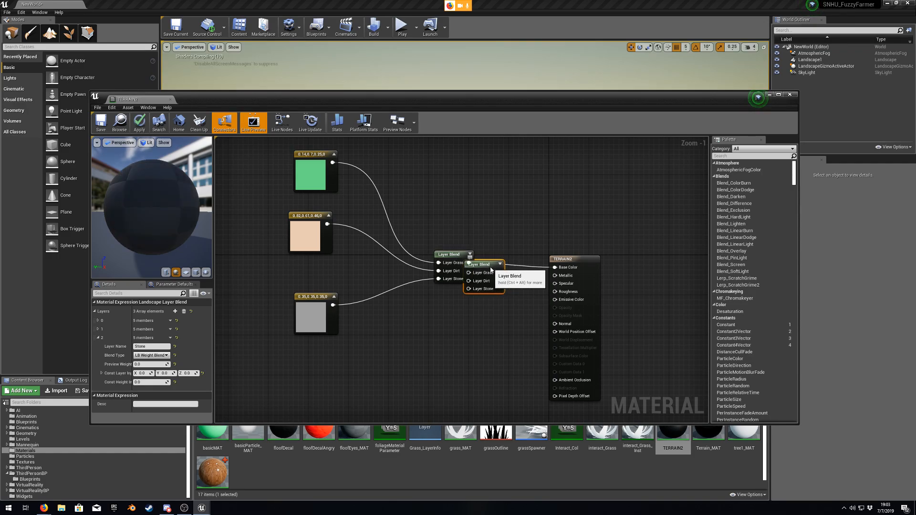
drag(487, 268, 458, 318)
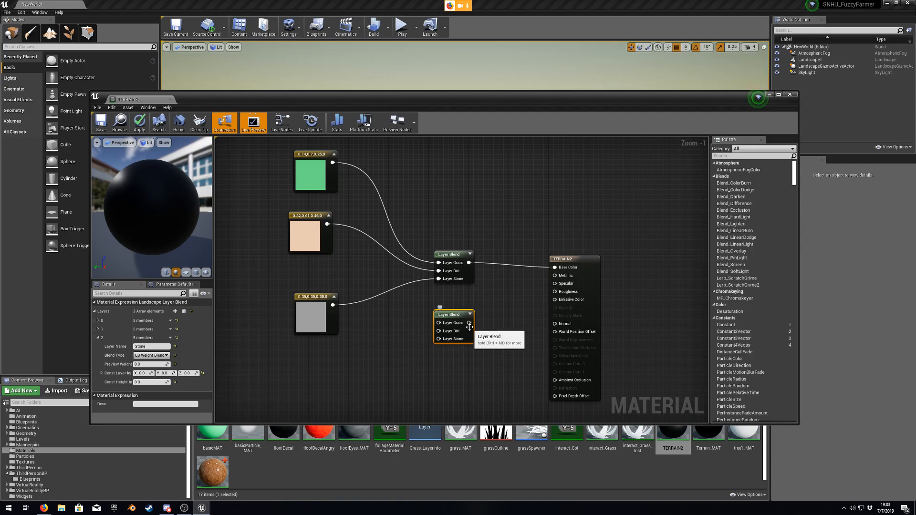
drag(468, 323, 556, 290)
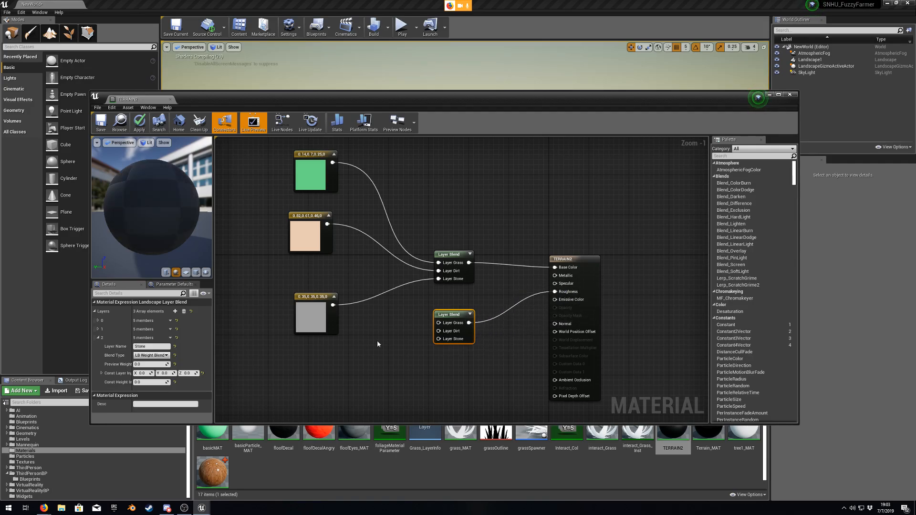
drag(452, 316, 472, 306)
Step: Stack the grey and peach color constants closely beneath the green one to free space below them
drag(311, 303, 306, 267)
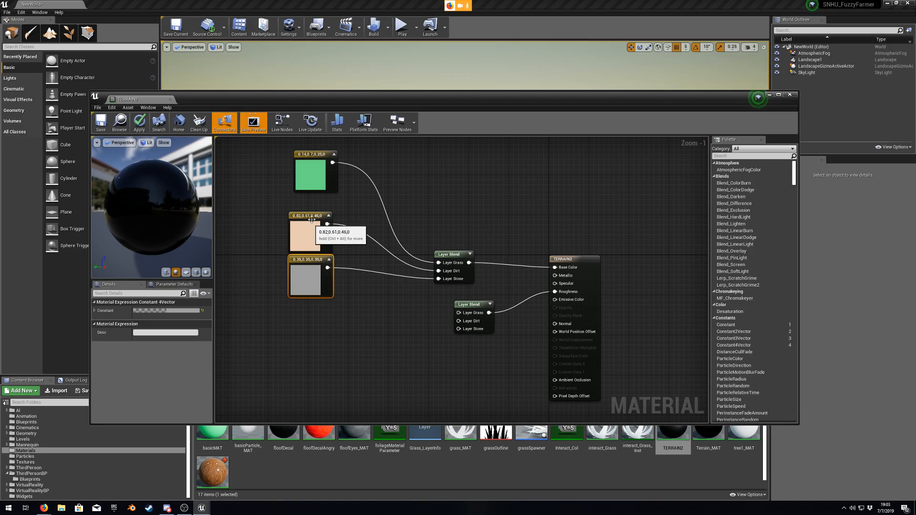
drag(308, 226, 313, 209)
drag(304, 256, 308, 242)
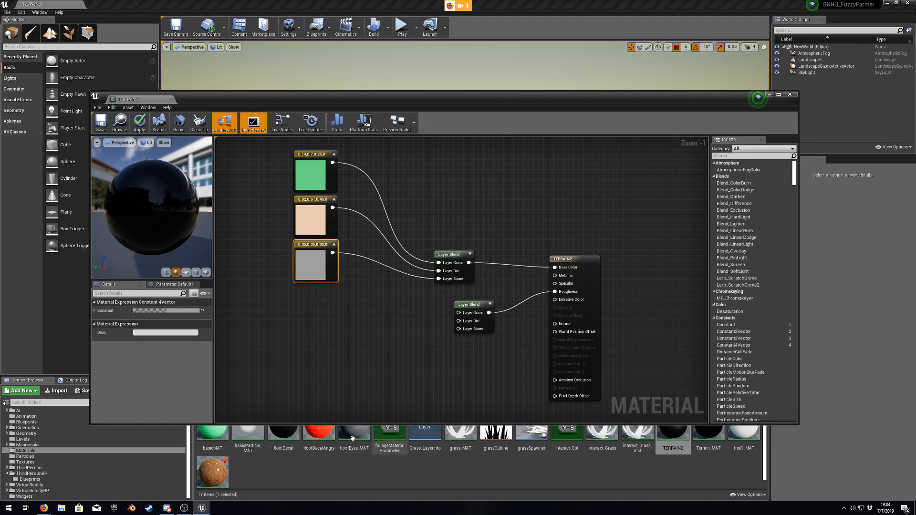
right_click(365, 319)
click(352, 306)
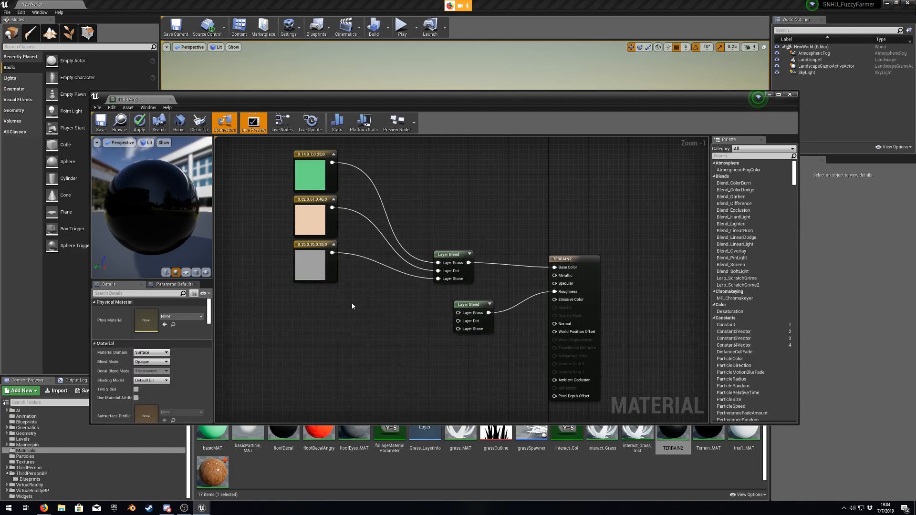
Step: Add a scalar parameter named grassRough and connect it to the Layer Grass input of the roughness Layer Blend
click(379, 304)
text(sssss)
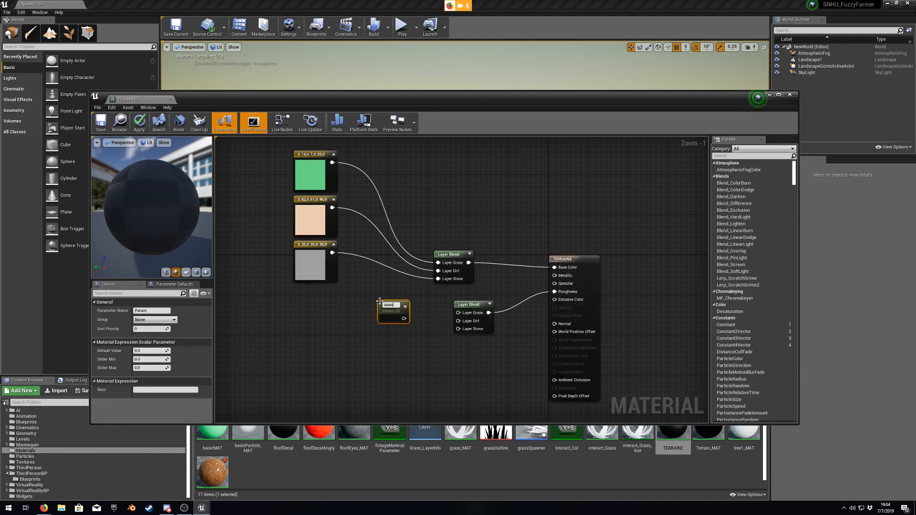
text(gras)
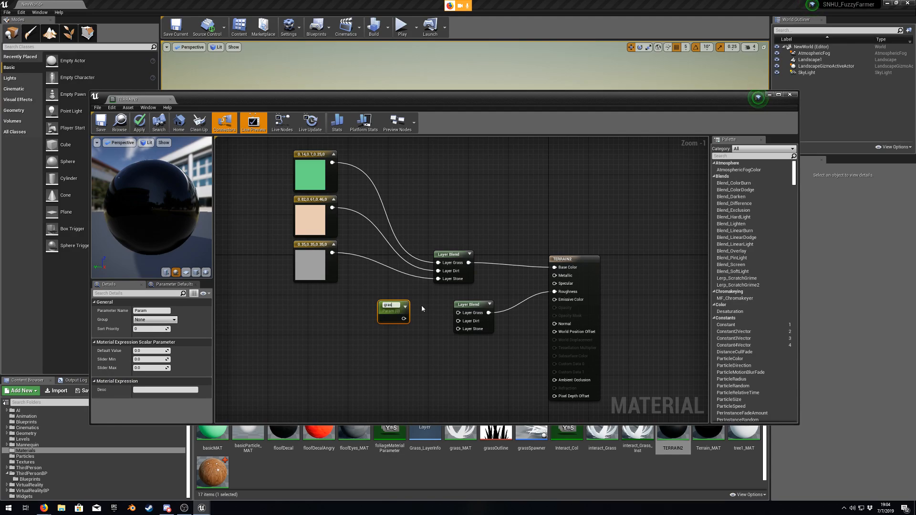
text(sRough)
key(Return)
drag(406, 319, 458, 312)
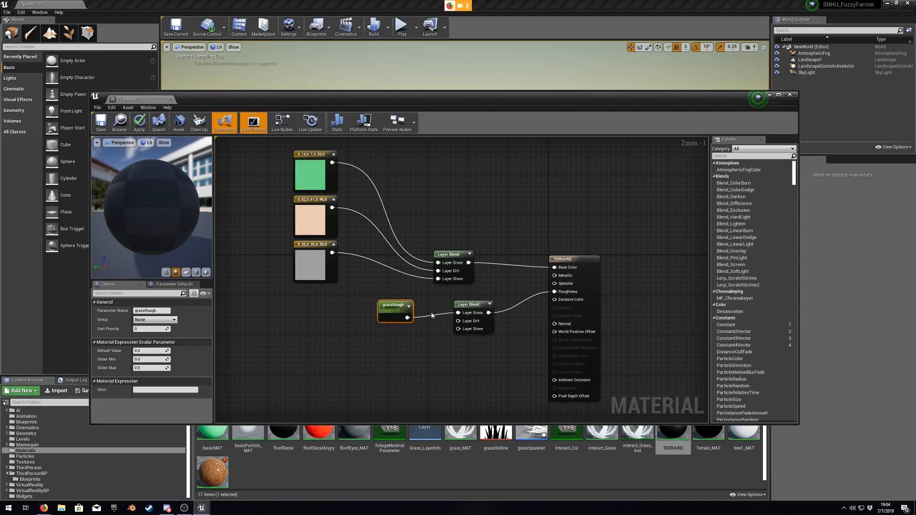
drag(392, 306, 398, 290)
Step: Add a scalar parameter named dirtRough below grassRough and connect it to the roughness Layer Blend's Layer Dirt input
click(371, 326)
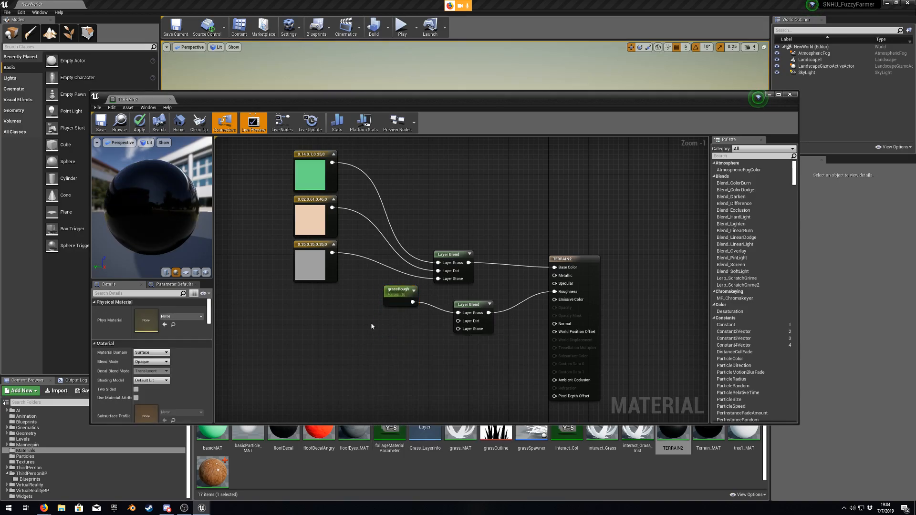
click(386, 326)
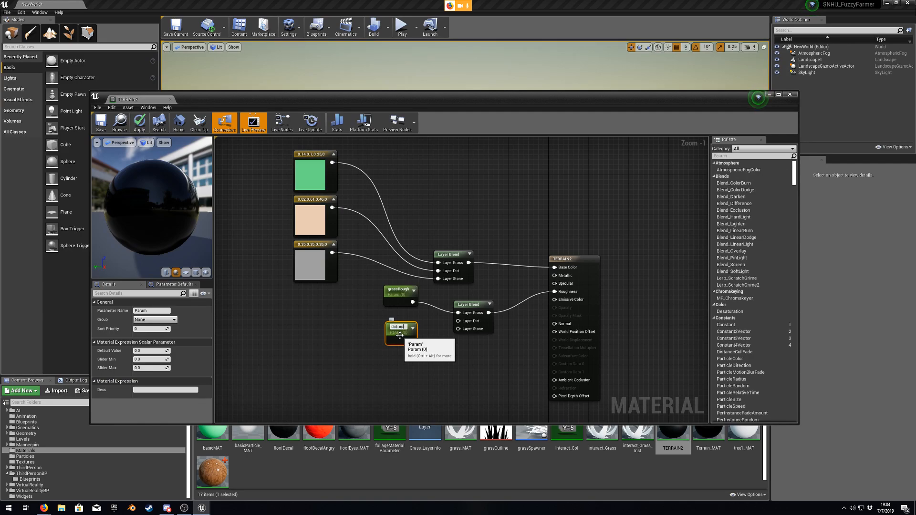
text(dirtRough)
key(Return)
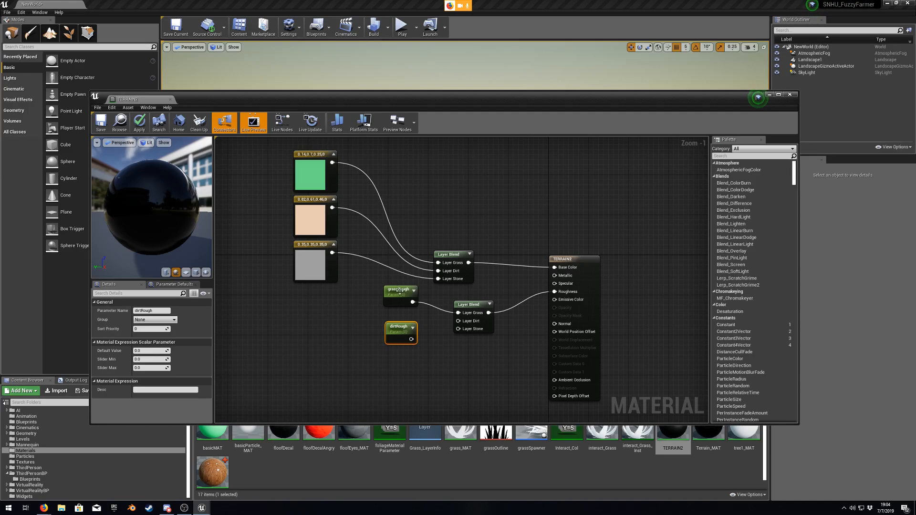
drag(411, 339, 458, 320)
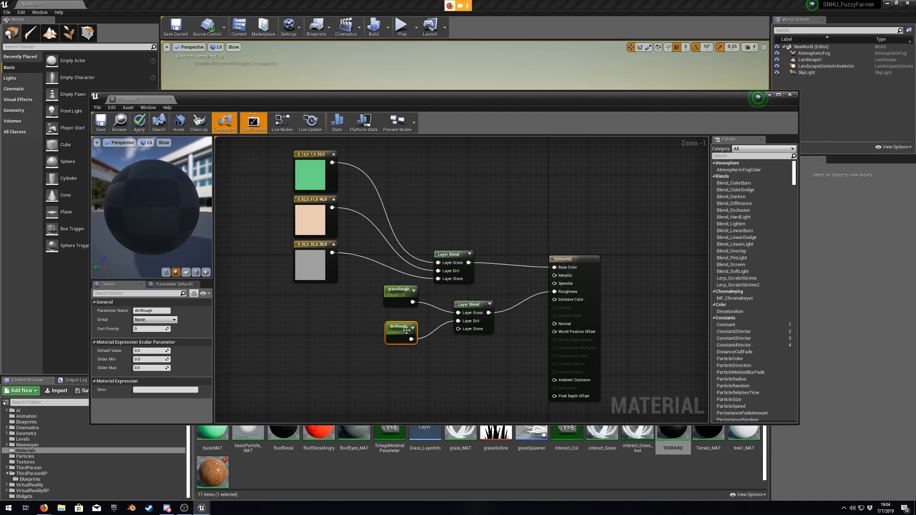
drag(404, 333, 402, 326)
Step: Add a scalar parameter named stoneRough below dirtRough and connect it to the roughness Layer Blend's Layer Stone input
click(390, 352)
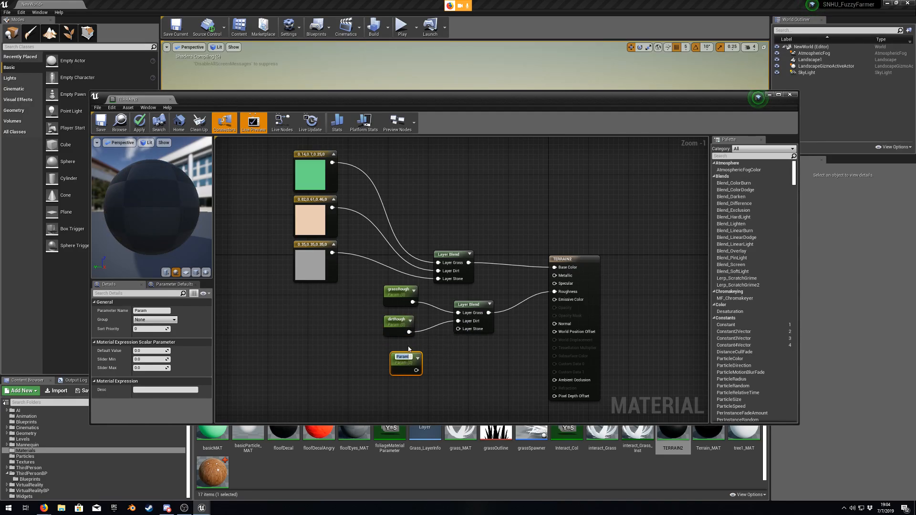
text(stoneRough)
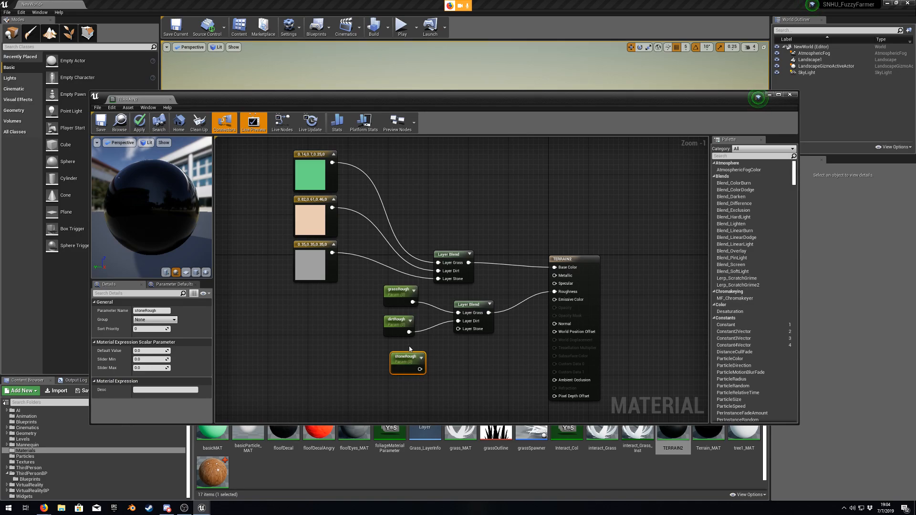
drag(461, 334, 459, 330)
Step: Set the default value of the dirtRough parameter to 1
click(399, 290)
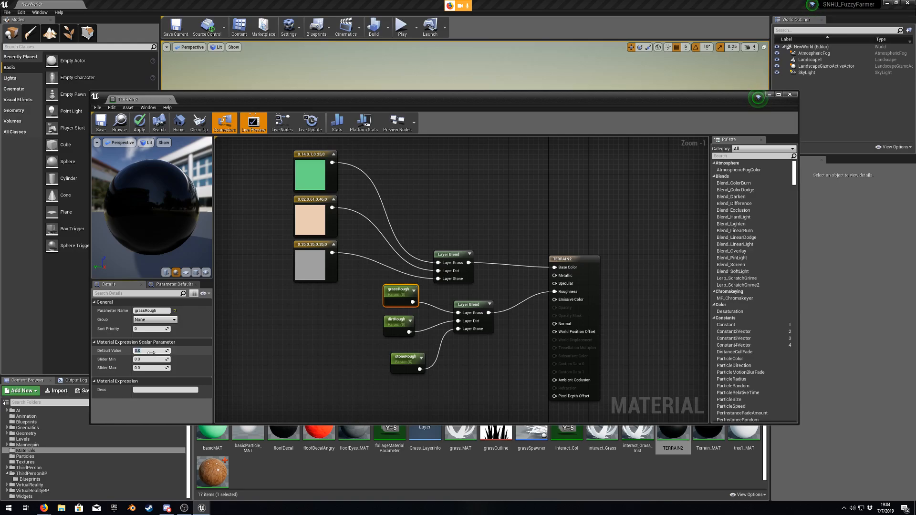
click(399, 326)
click(157, 352)
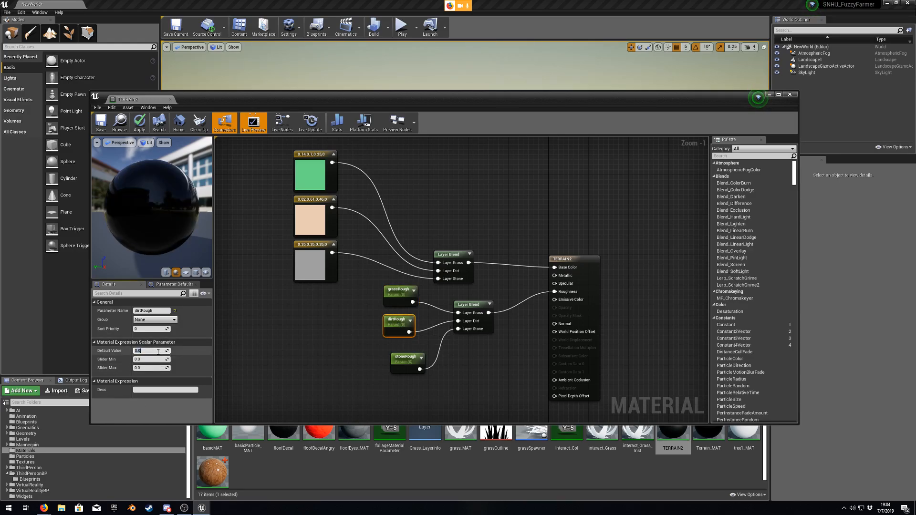
text(1)
key(Return)
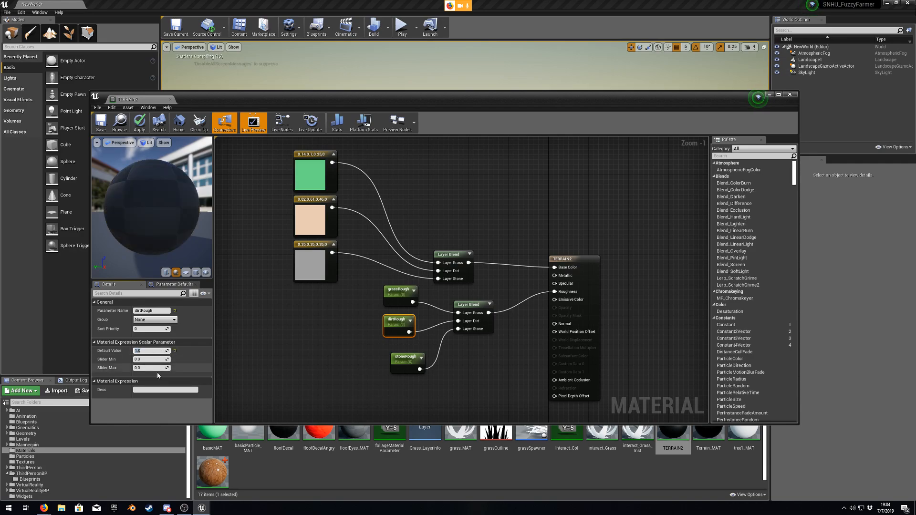
Step: Set the default value of the stoneRough parameter to 0.5
click(405, 358)
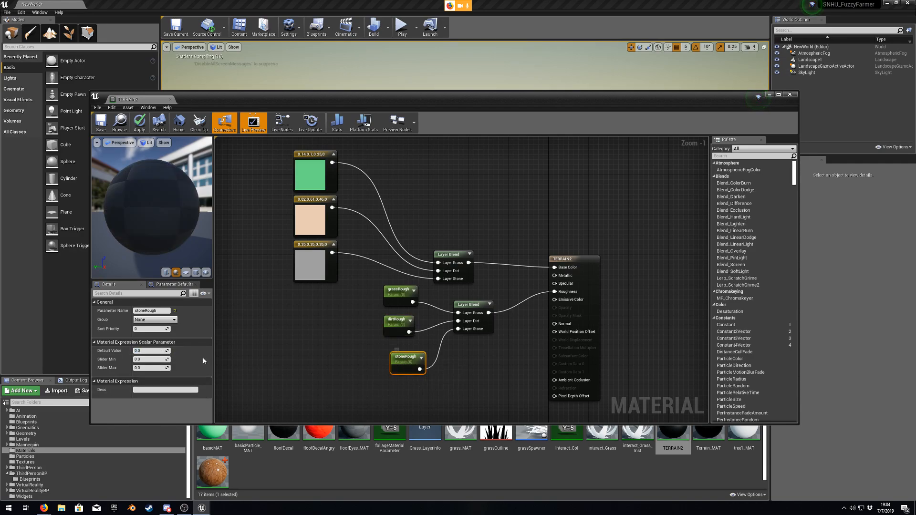
click(156, 351)
text(.5)
key(Return)
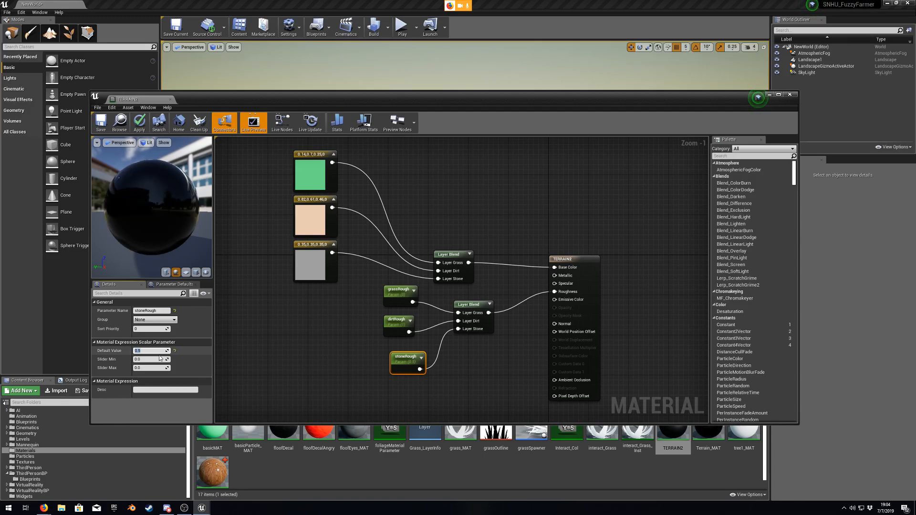
Step: Apply and save the TERRAIN2 material, and put its editor away to reveal the level
click(141, 129)
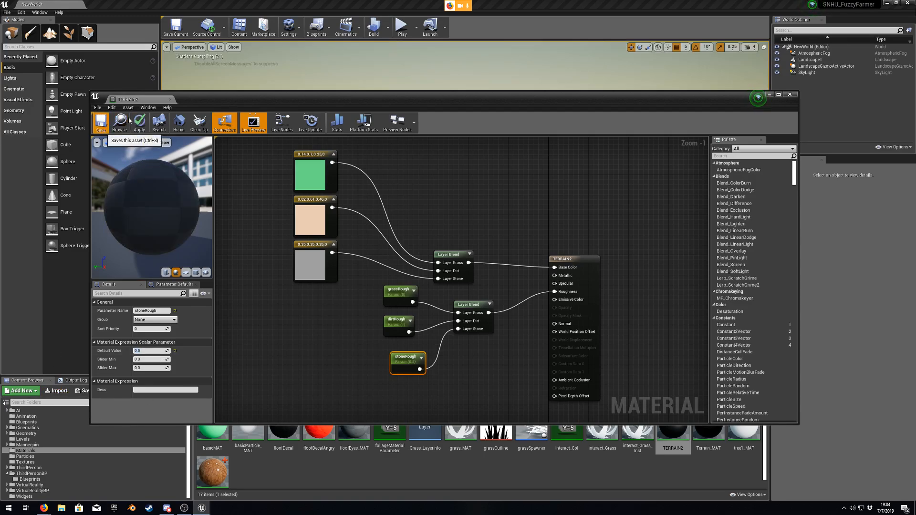
key(ctrl+s)
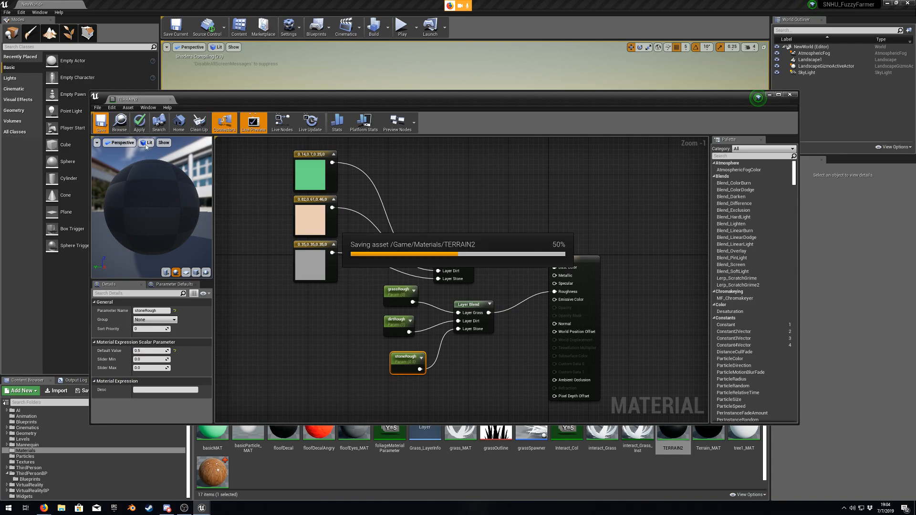
click(770, 95)
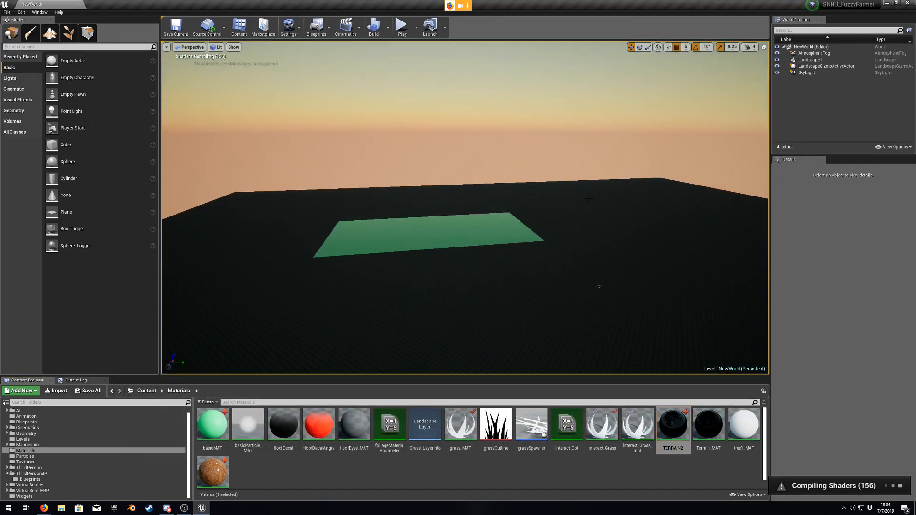
Step: Fly low over the landscape and examine how the grass, dirt and stone areas reflect light with their roughness settings
right_drag(606, 201, 586, 209)
key(w)
key(s)
right_drag(656, 286, 496, 221)
key(a)
right_drag(297, 192, 300, 206)
key(q)
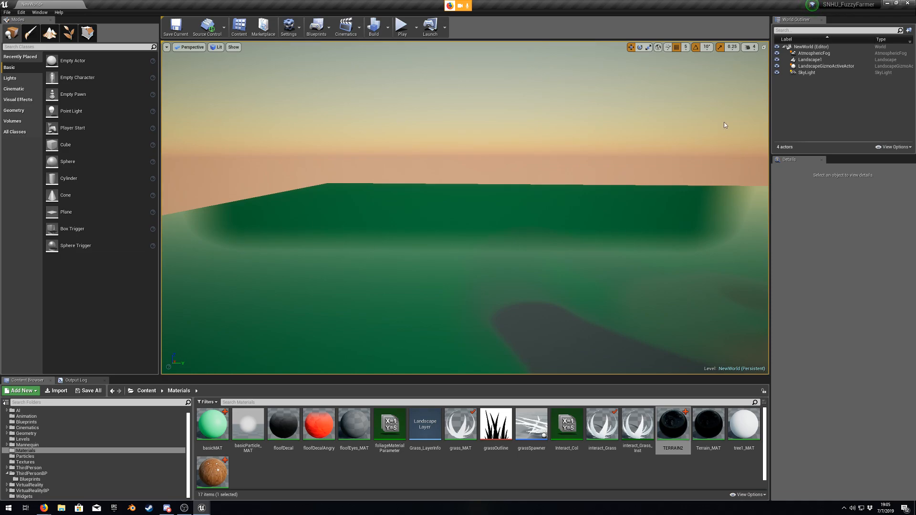
key(q)
right_drag(493, 267, 522, 267)
key(d)
key(q)
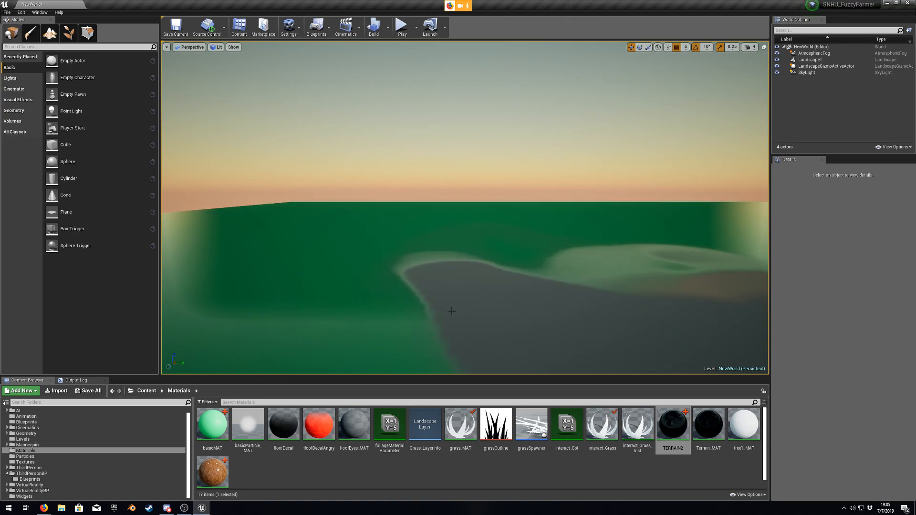
key(w)
right_drag(434, 299, 415, 315)
right_drag(534, 267, 701, 264)
key(w)
right_drag(374, 316, 374, 320)
key(d)
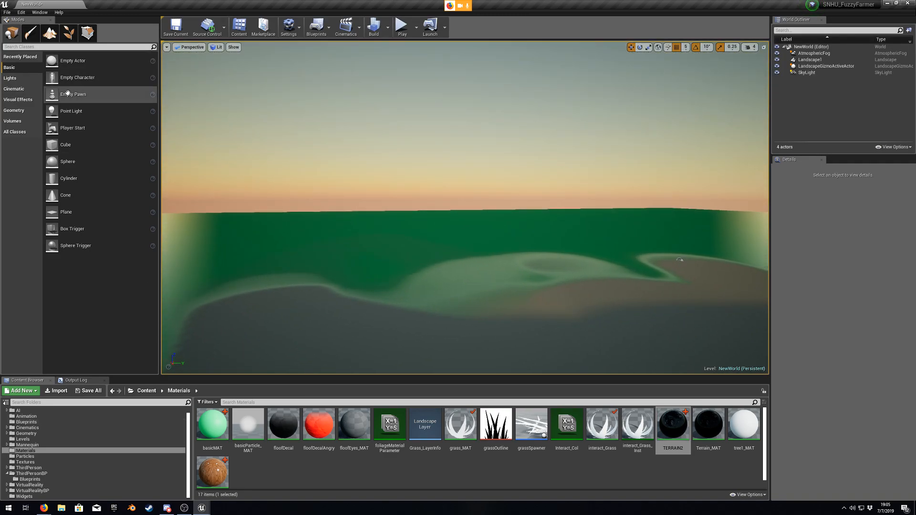
Step: In Landscape Paint mode, paint the Dirt layer onto the grass beside the stone patch
click(55, 36)
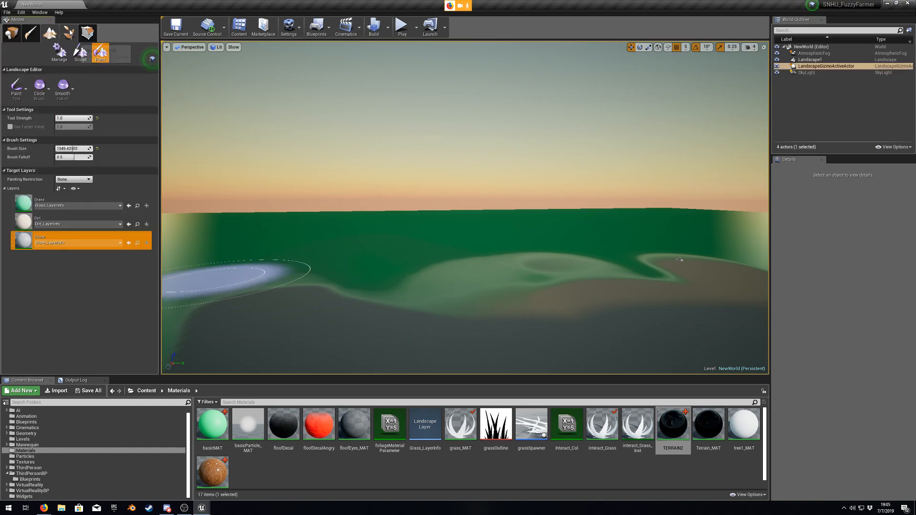
click(88, 219)
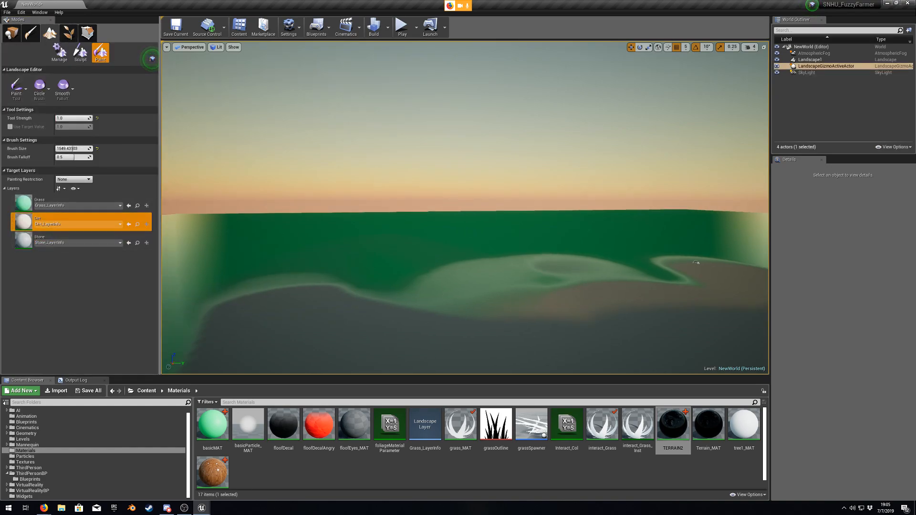
right_drag(417, 242, 417, 253)
mouse_move(329, 209)
mouse_down()
mouse_move(266, 255)
mouse_move(213, 268)
mouse_move(276, 288)
mouse_move(307, 216)
mouse_move(259, 299)
mouse_move(336, 240)
mouse_move(267, 284)
mouse_move(290, 232)
mouse_up()
mouse_move(291, 232)
right_down()
mouse_move(263, 220)
mouse_move(266, 253)
mouse_move(270, 222)
right_up()
key(a)
mouse_move(343, 247)
mouse_down()
mouse_move(389, 296)
mouse_move(516, 297)
mouse_move(485, 282)
mouse_up()
right_drag(485, 282, 485, 282)
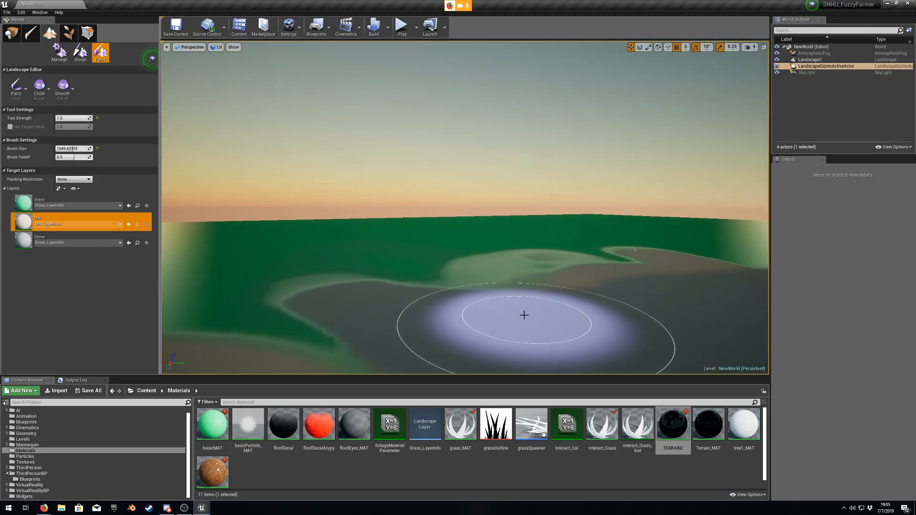
right_drag(496, 279, 494, 283)
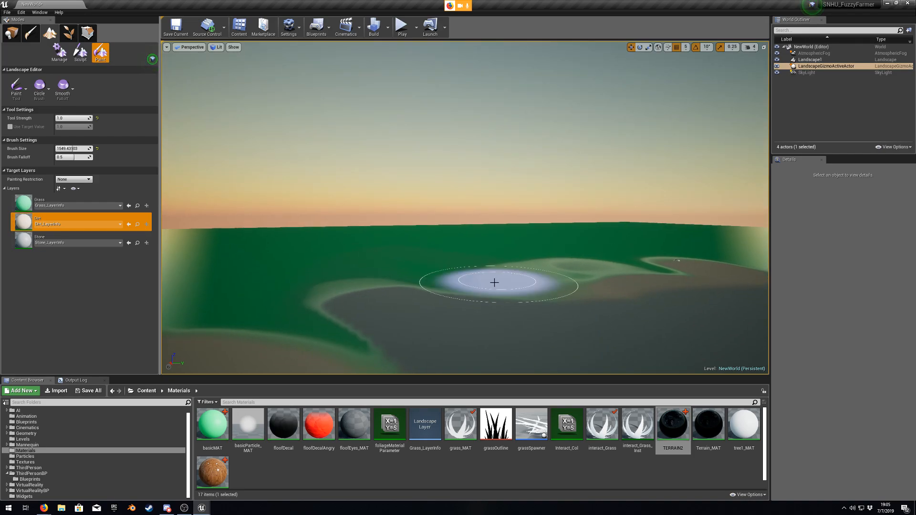
Step: In TERRAIN2, change the peach dirt color constant to pink, about R 0.82, G 0.20, B 0.71, and apply it to the landscape
double_click(673, 427)
click(309, 210)
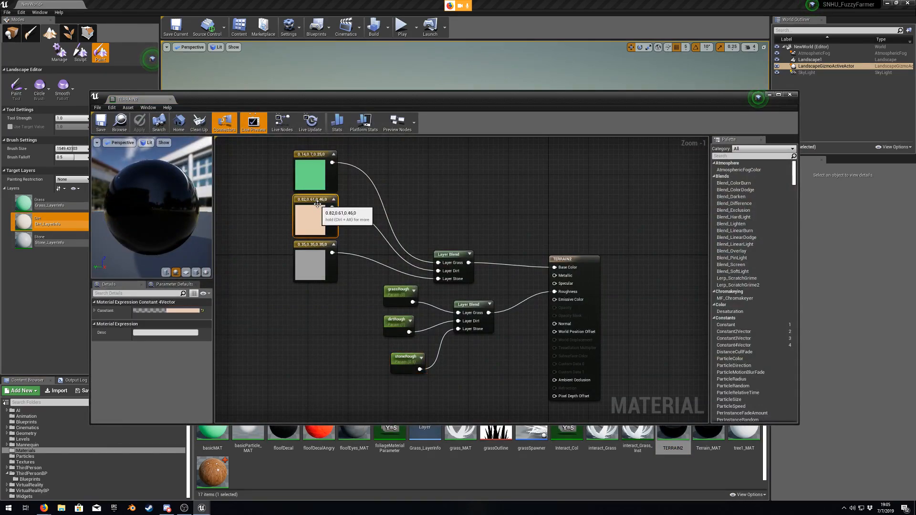
click(182, 310)
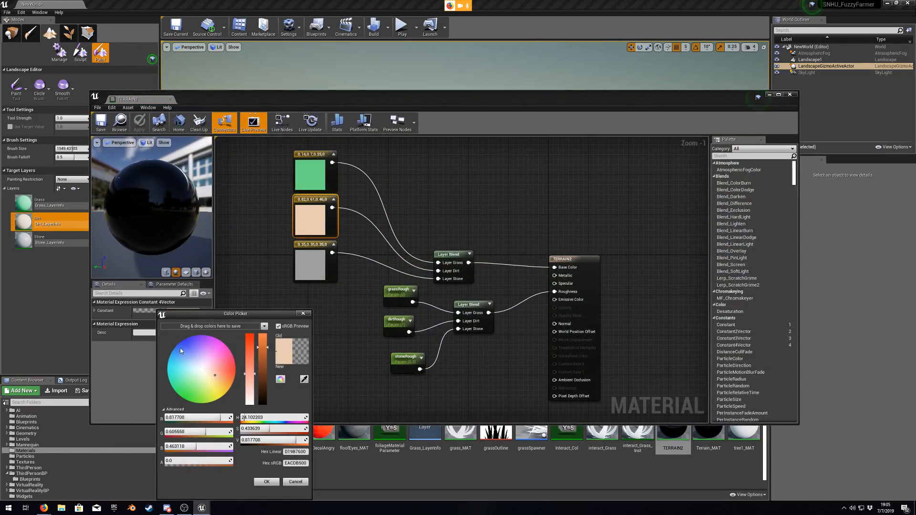
click(219, 351)
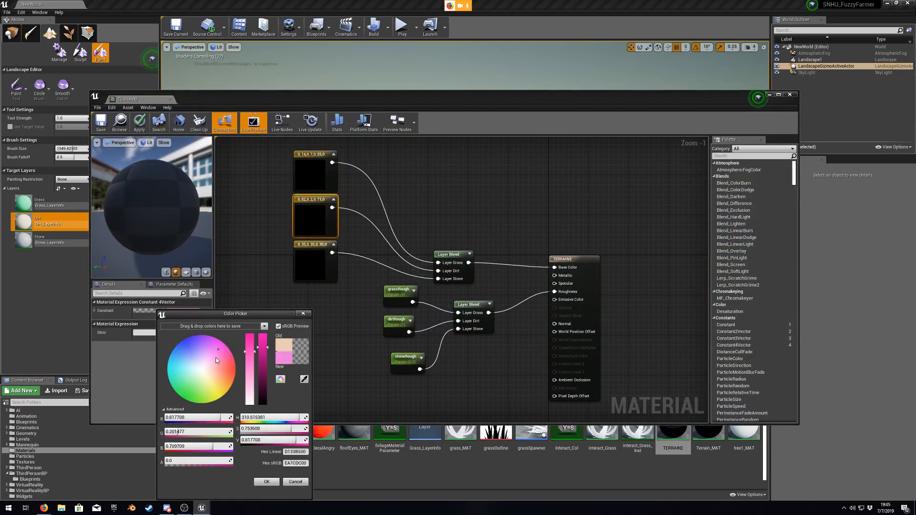
click(267, 481)
drag(349, 97, 750, 58)
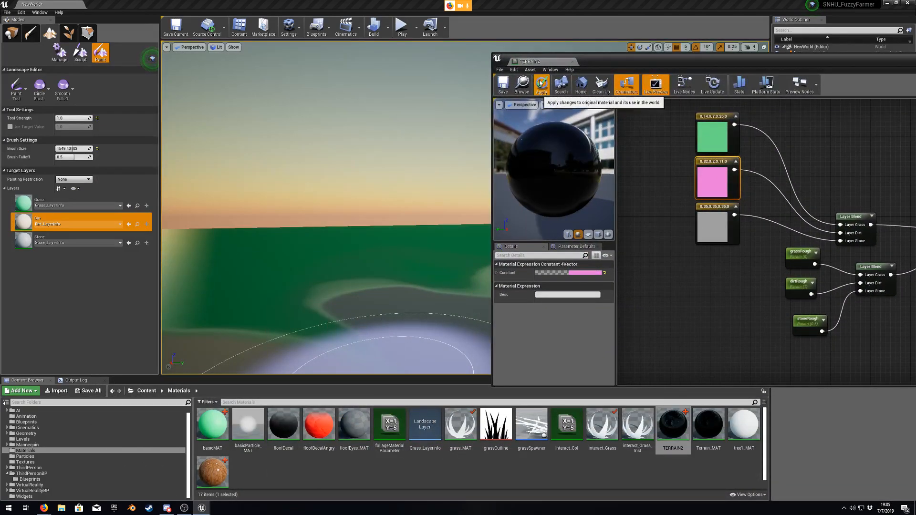
click(542, 85)
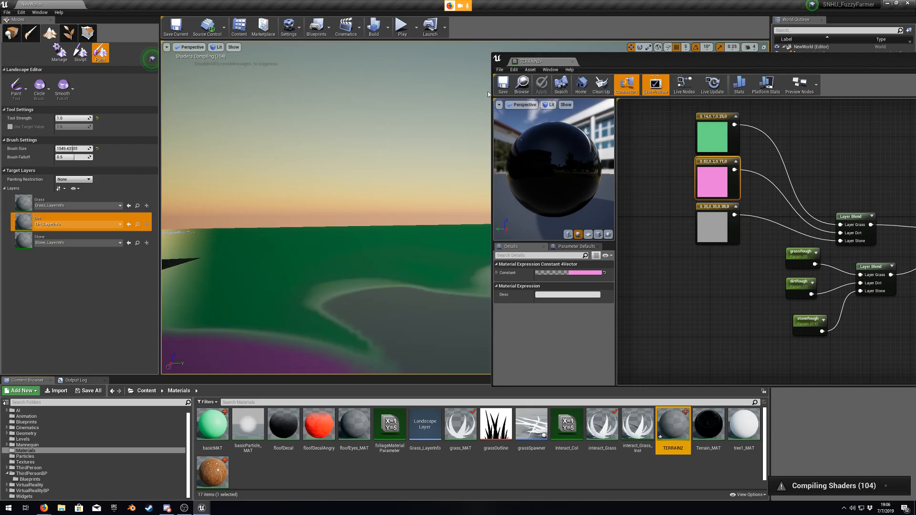
Step: Inspect the recolored dirt area on the landscape, closing the material editor for an unobstructed view
mouse_move(363, 247)
right_down()
mouse_move(329, 272)
mouse_move(315, 268)
mouse_move(325, 285)
right_up()
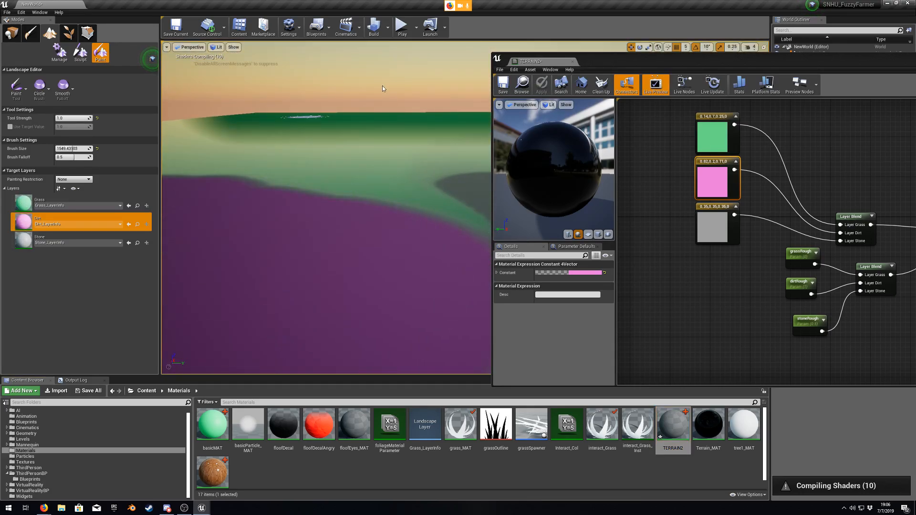
drag(700, 62, 427, 46)
drag(788, 49, 680, 46)
click(816, 42)
right_drag(525, 210, 468, 191)
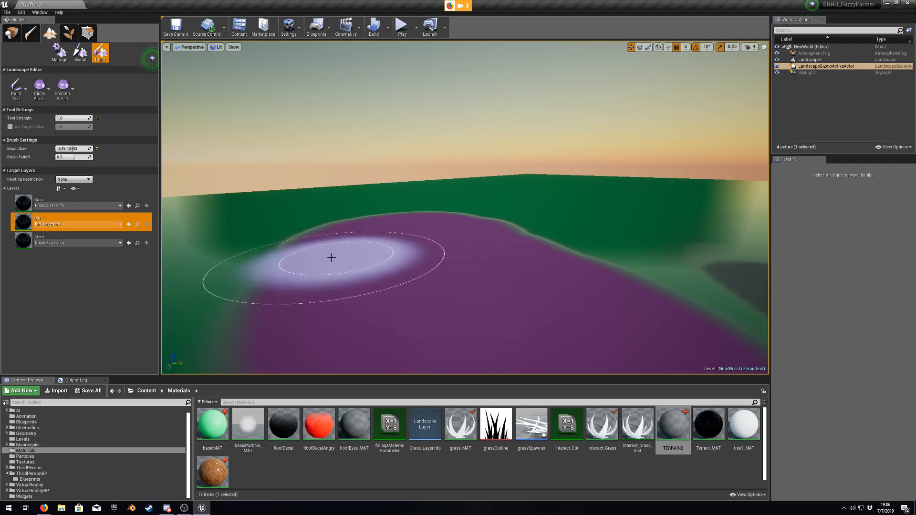
right_drag(560, 235, 595, 235)
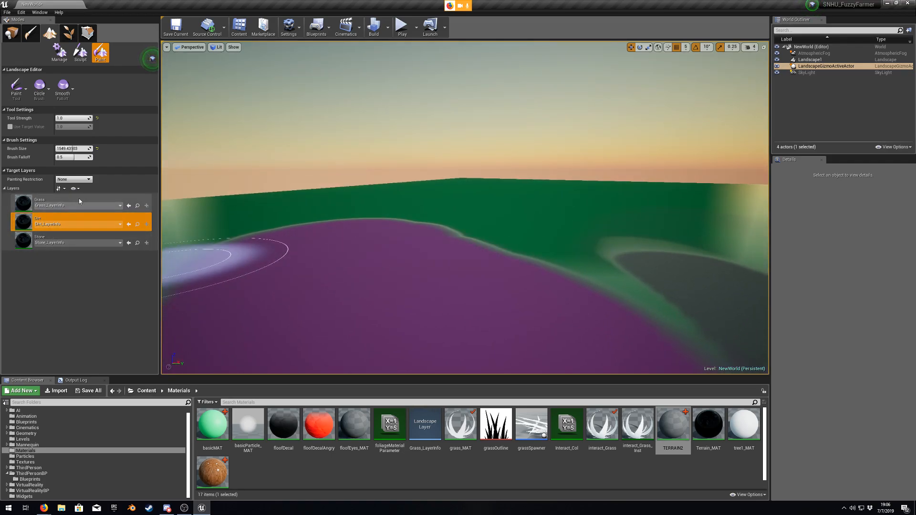
Step: Reopen TERRAIN2, review its color and roughness Layer Blend networks, and close the material editor
double_click(673, 425)
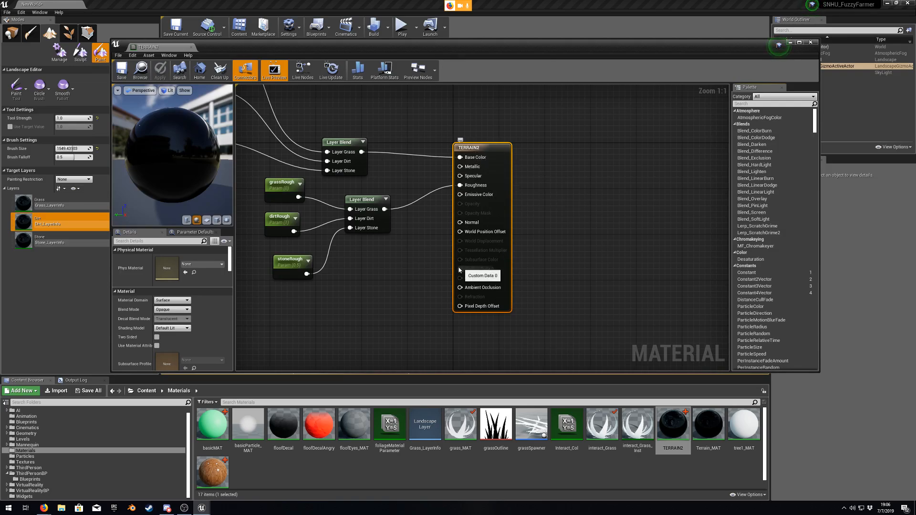
right_drag(379, 304, 544, 375)
scroll(430, 239, down, 1)
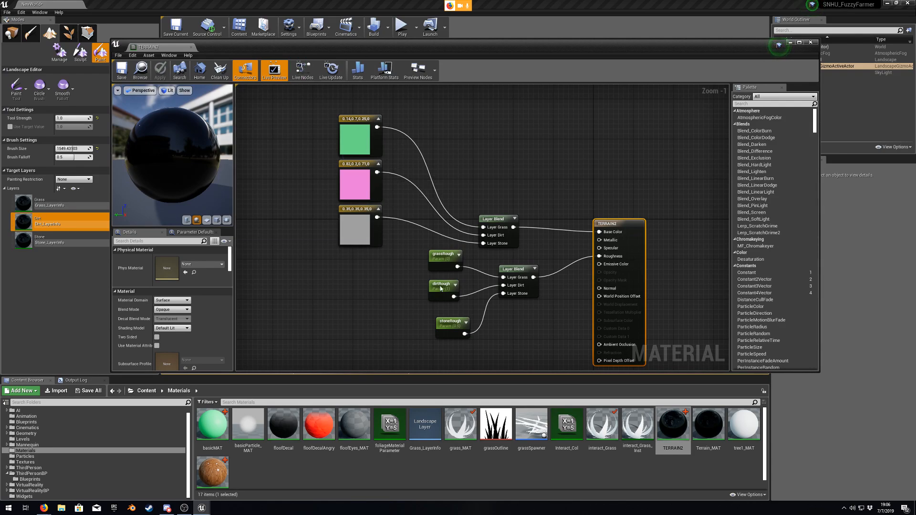
click(811, 43)
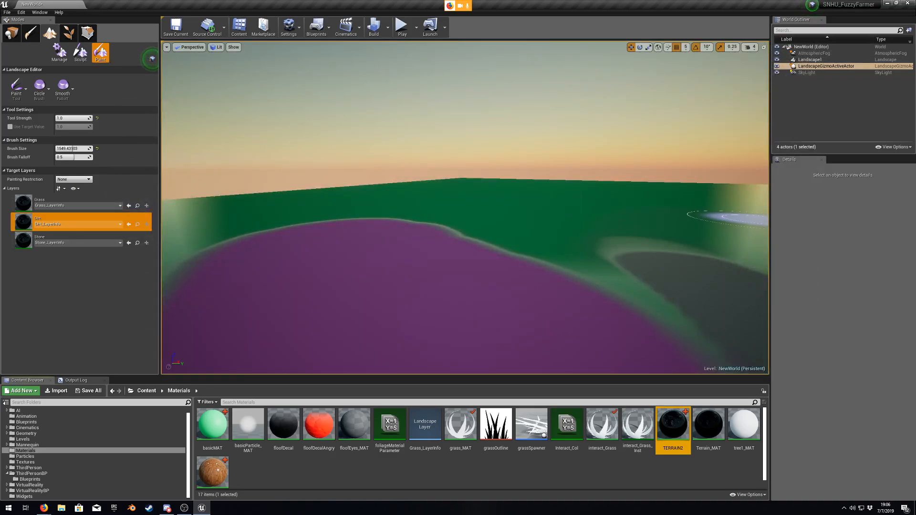
mouse_move(541, 180)
right_down()
mouse_move(520, 200)
mouse_move(517, 174)
mouse_move(557, 164)
mouse_move(549, 169)
right_up()
click(85, 180)
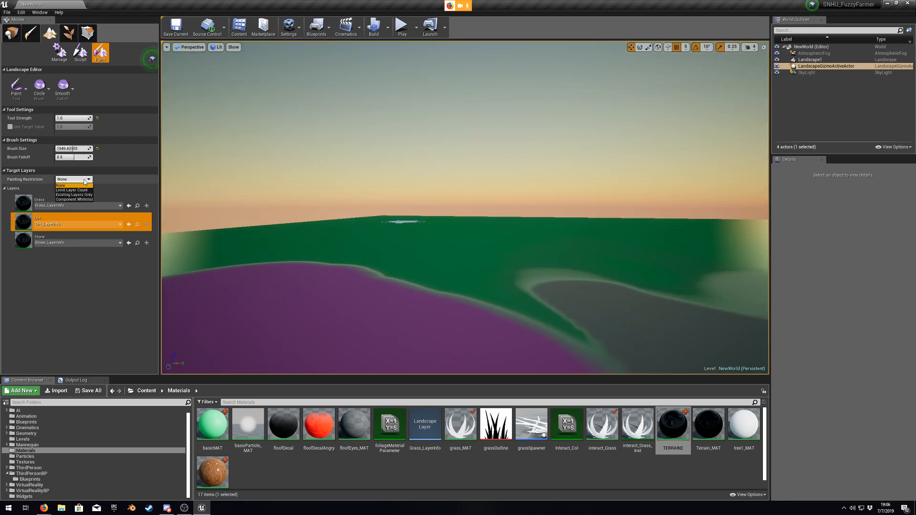
click(85, 182)
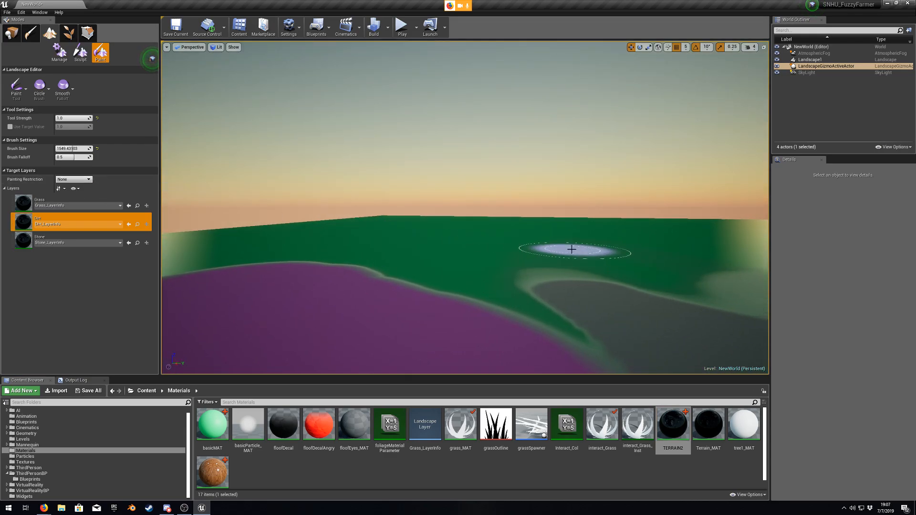